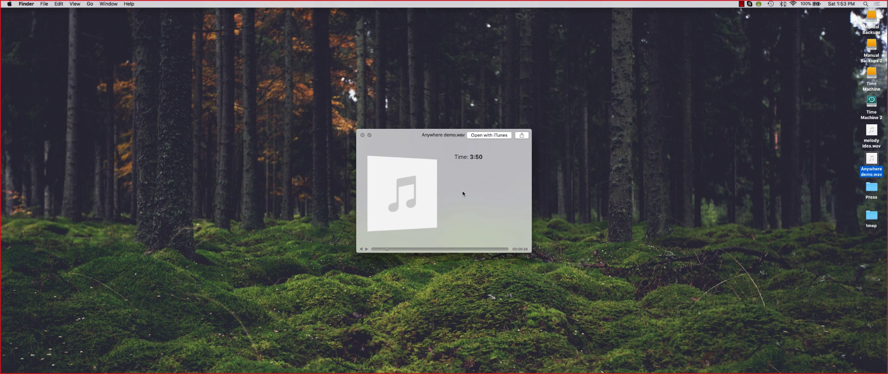
# Step: Stop the Anywhere demo.wav preview, close it and switch to the Anywhere project in Logic Pro X
pyautogui.click(366, 250)
pyautogui.click(362, 135)
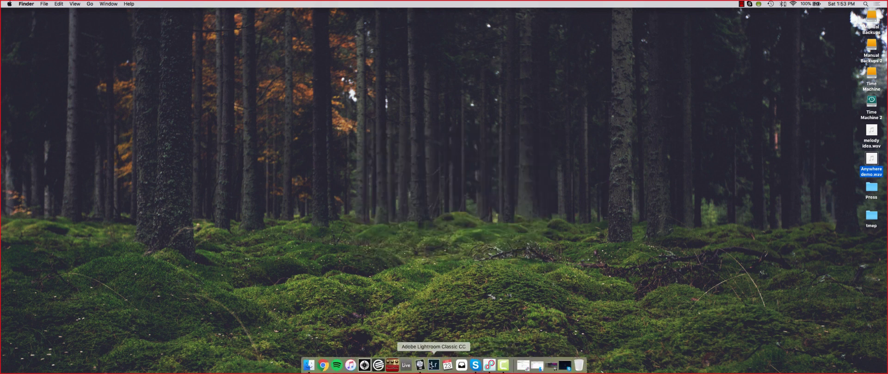
pyautogui.click(418, 367)
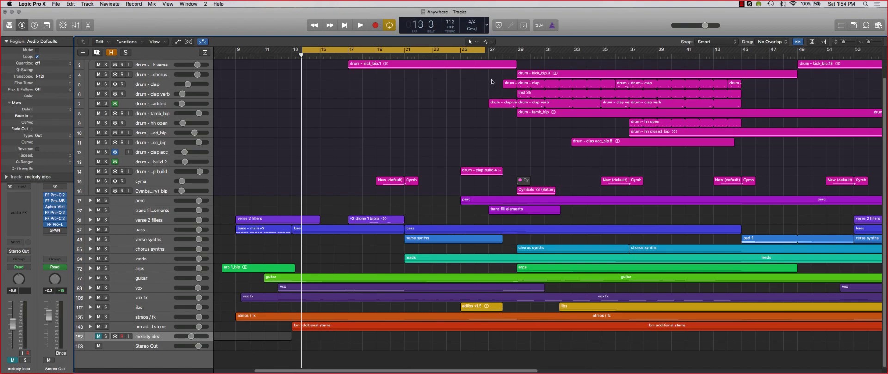
# Step: Turn off Cycle mode and fit the song's whole arrangement in view
pyautogui.moveTo(870, 42); pyautogui.dragTo(866, 42)
pyautogui.press('c')
pyautogui.press('super+Up')
pyautogui.press('super+Up')
pyautogui.press('super+Down')
pyautogui.press('super+Down')
pyautogui.press('super+Down')
pyautogui.press('super+Down')
pyautogui.press('super+Up')
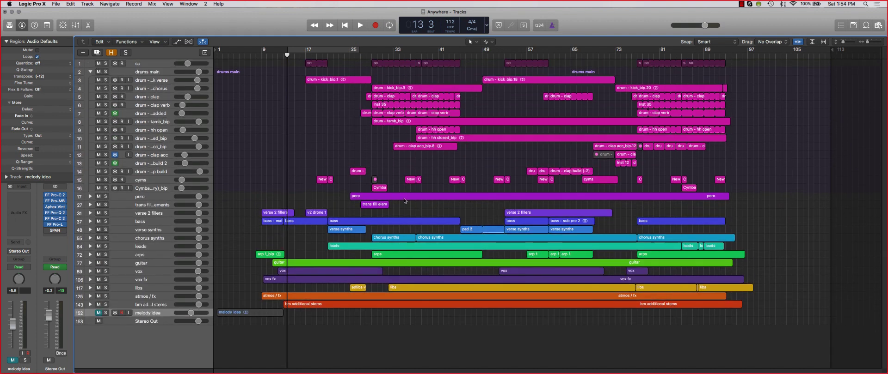
# Step: Expand the chorus synths stack and select its ch pluck - main track
pyautogui.click(154, 237)
pyautogui.click(90, 238)
pyautogui.click(283, 262)
pyautogui.press('Down')
pyautogui.press('super+Up')
pyautogui.press('super+Up')
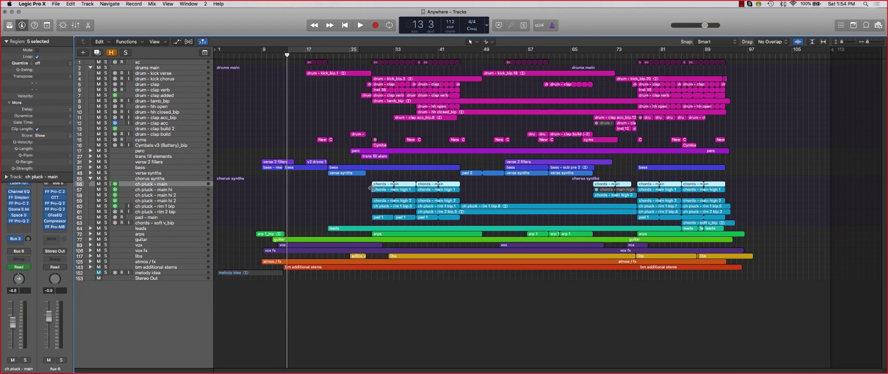
# Step: Set the cycle range from bar 29 to bar 37, collapse the Region inspector and deselect the regions
pyautogui.moveTo(367, 49); pyautogui.dragTo(415, 51)
pyautogui.press('super+Down')
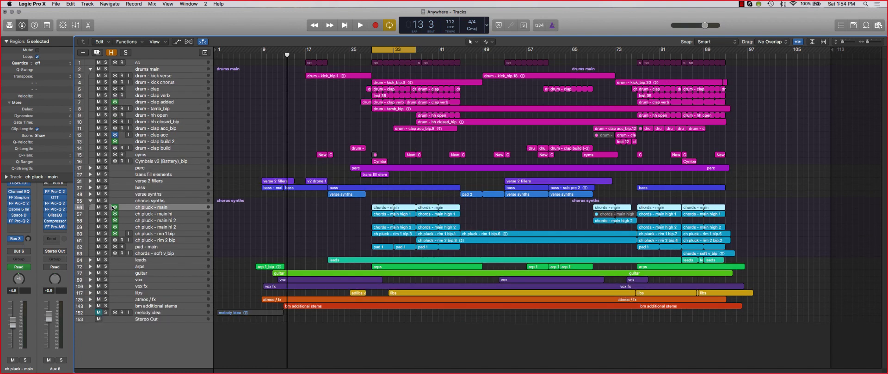
pyautogui.click(7, 41)
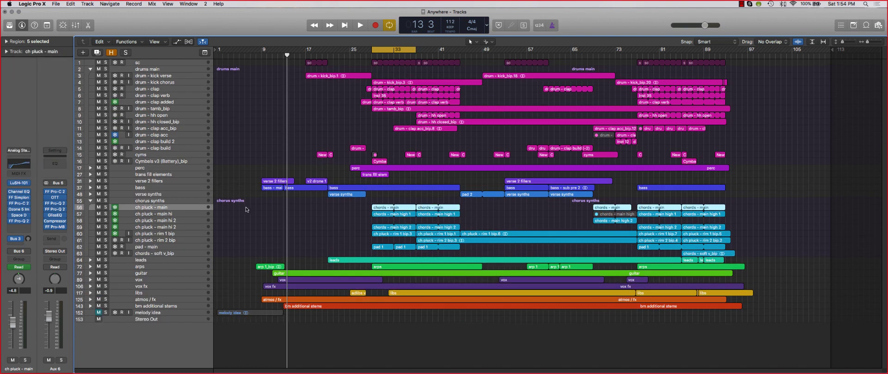
pyautogui.click(217, 193)
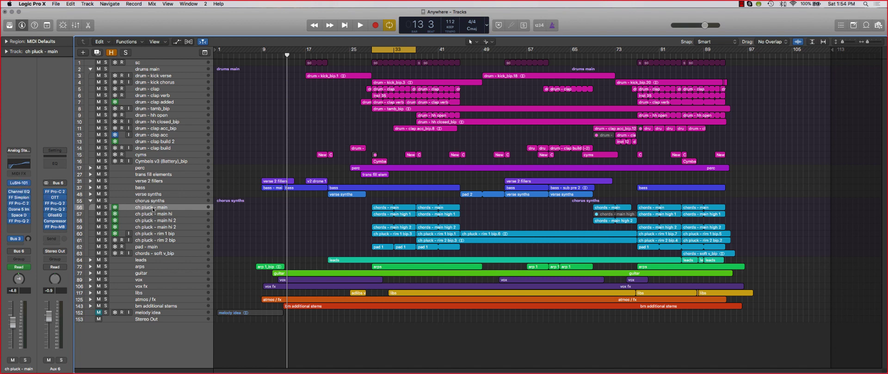
# Step: Solo the ch pluck - main track and open its chords - main region at bar 29 in the Piano Roll
pyautogui.click(105, 208)
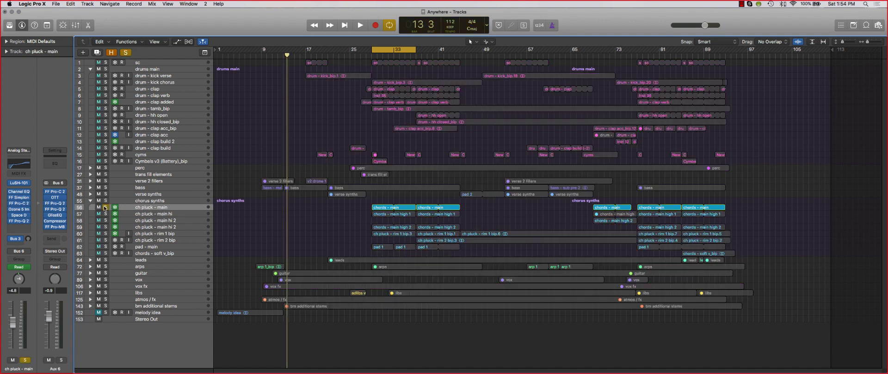
pyautogui.moveTo(867, 42); pyautogui.dragTo(844, 42)
pyautogui.click(163, 216)
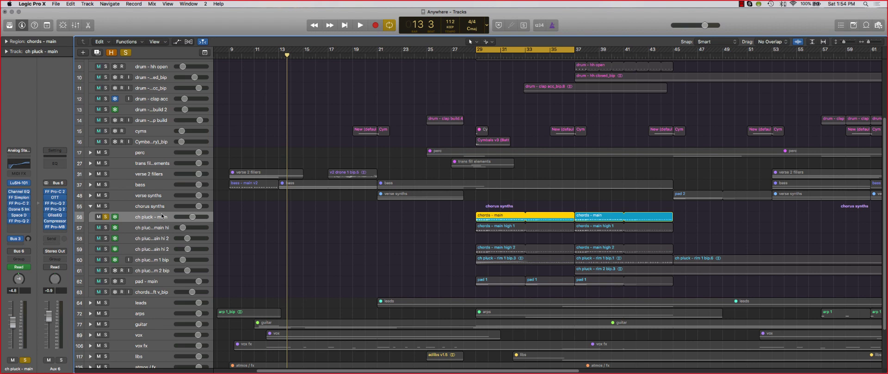
pyautogui.doubleClick(516, 222)
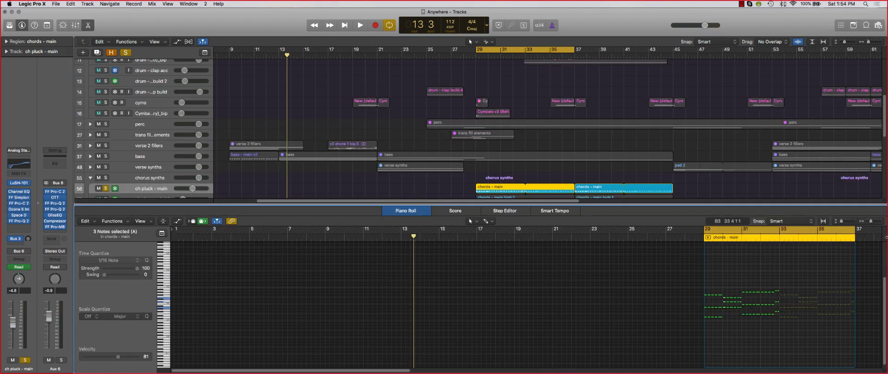
pyautogui.moveTo(872, 223); pyautogui.dragTo(873, 225)
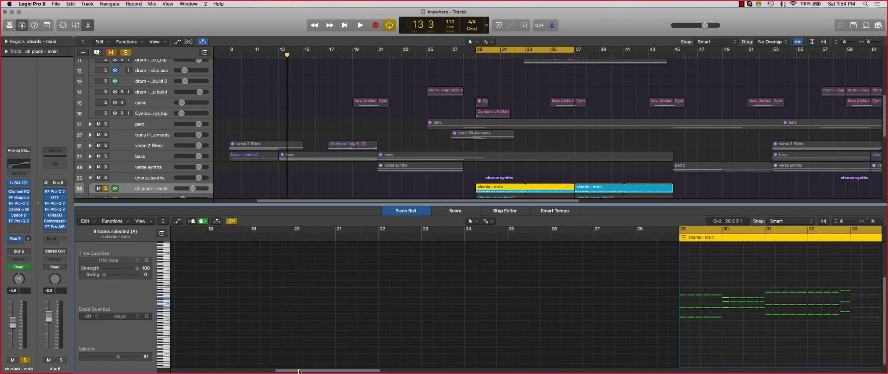
pyautogui.hscroll(10, 469, 231)
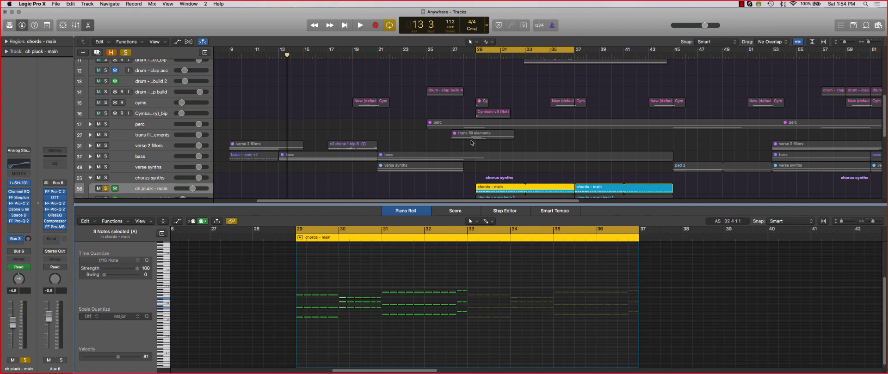
# Step: Play back the soloed chorus chords, unsolo the ch pluck - main track and close the Piano Roll
pyautogui.press('space')
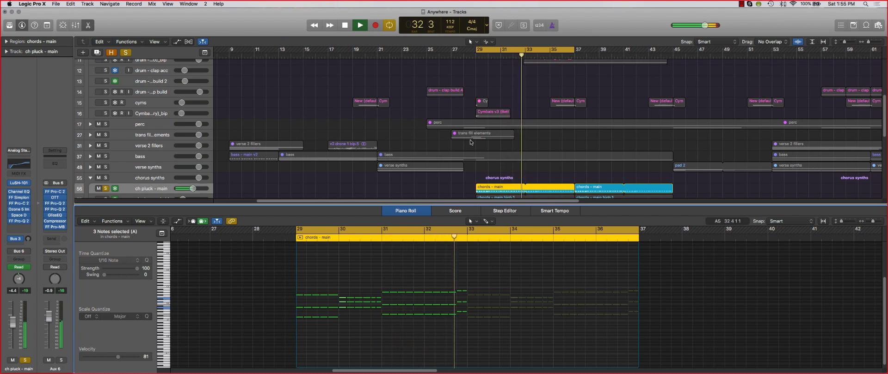
pyautogui.press('space')
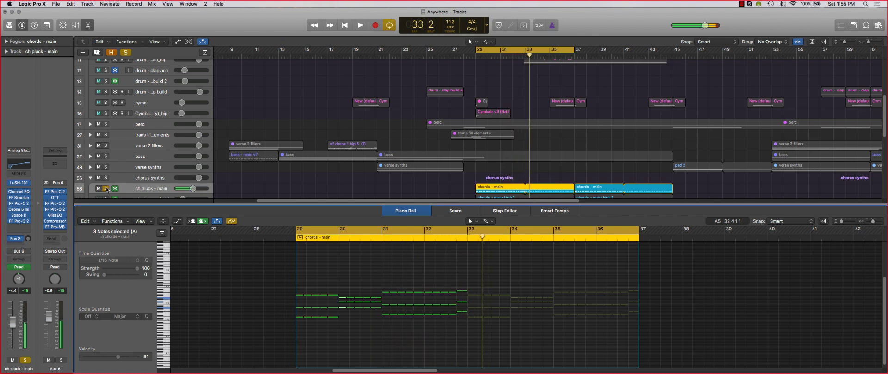
pyautogui.click(105, 189)
pyautogui.moveTo(868, 42); pyautogui.dragTo(842, 42)
pyautogui.press('p')
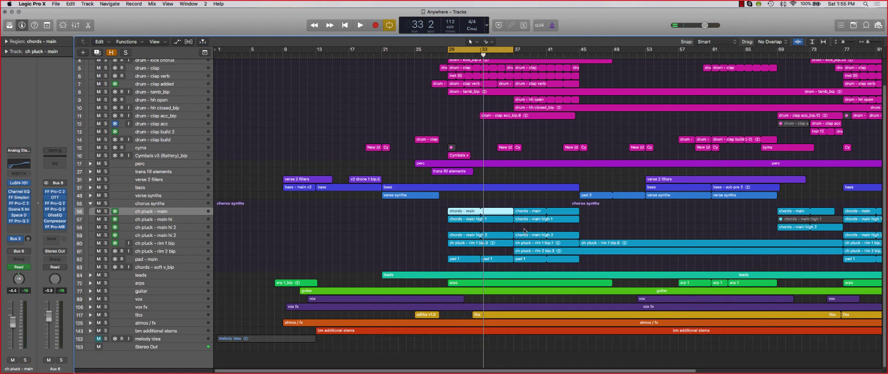
# Step: Select the ch pluck - main hi track and switch the cycle range off and back on
pyautogui.press('super+Up')
pyautogui.press('super+Up')
pyautogui.press('c')
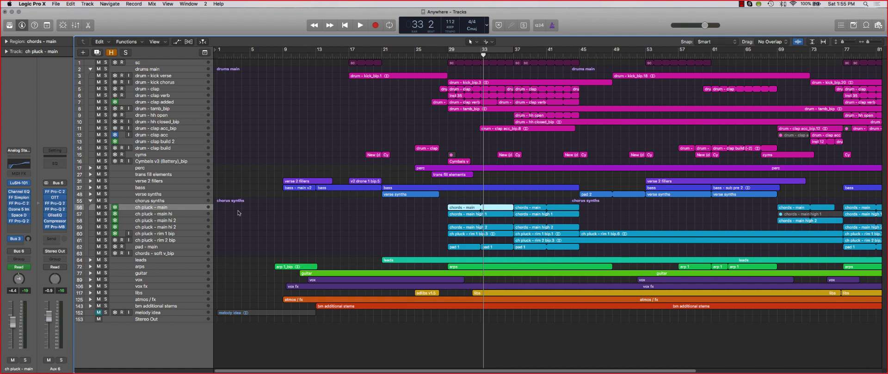
pyautogui.click(184, 215)
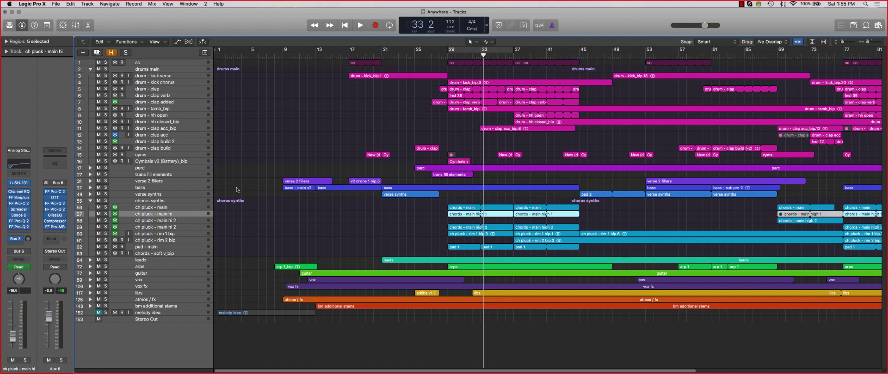
pyautogui.press('super+Down')
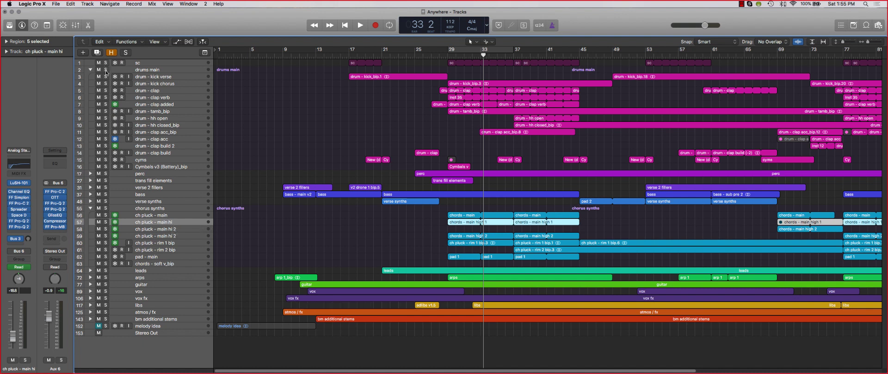
pyautogui.press('c')
pyautogui.click(105, 70)
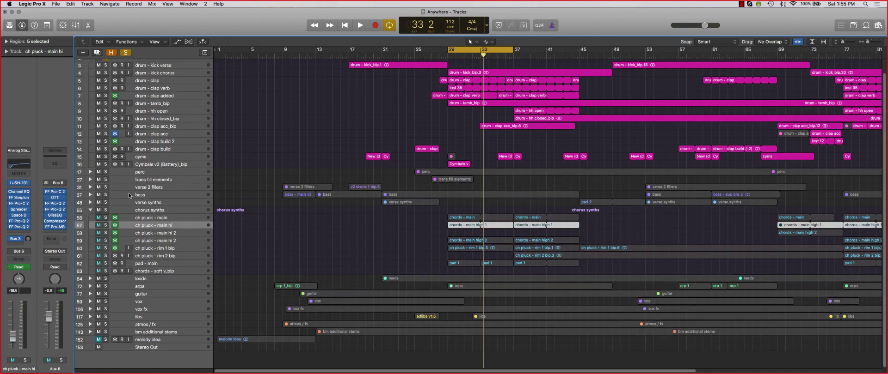
pyautogui.click(106, 211)
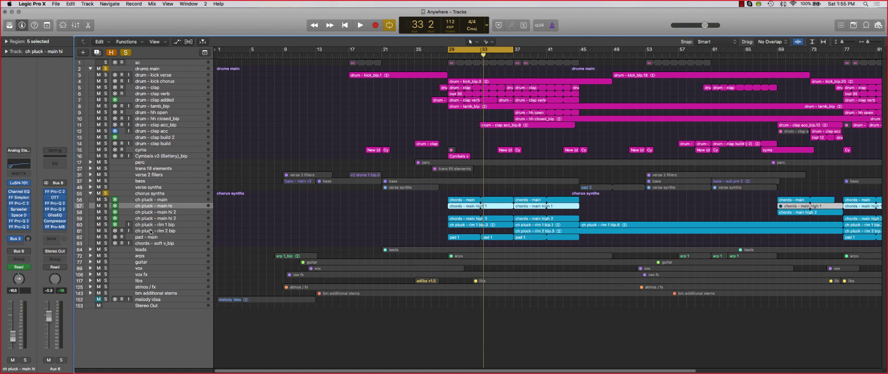
pyautogui.click(105, 193)
pyautogui.click(106, 68)
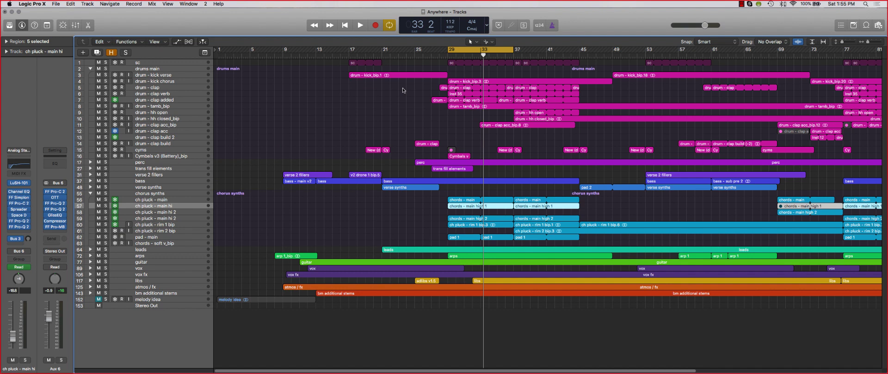
# Step: Mute the vox and vox fx stacks and play back the chorus from bar 29, dismissing any alert
pyautogui.click(98, 274)
pyautogui.click(98, 268)
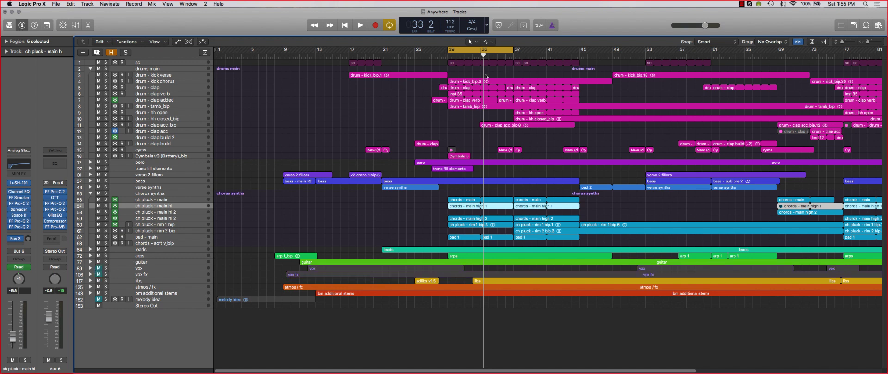
pyautogui.press('space')
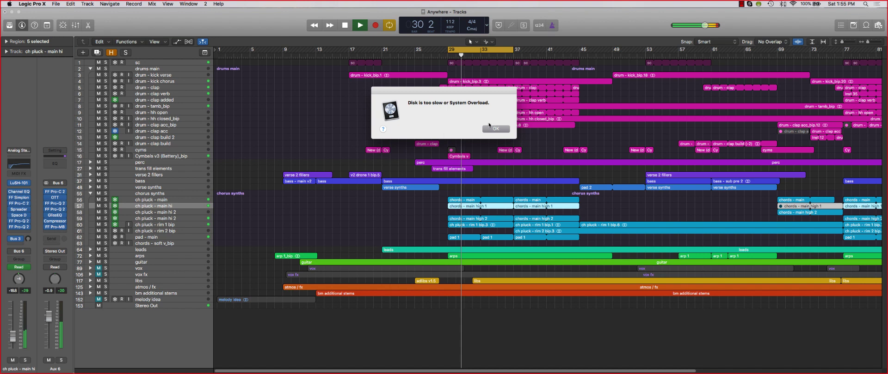
pyautogui.click(494, 129)
pyautogui.click(461, 50)
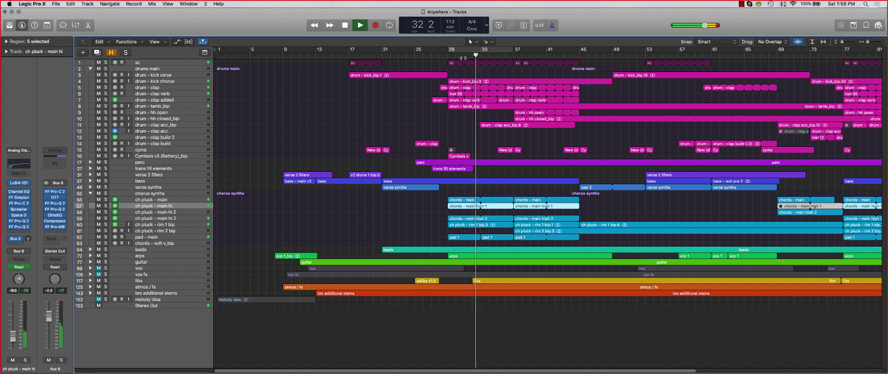
pyautogui.press('space')
pyautogui.press('c')
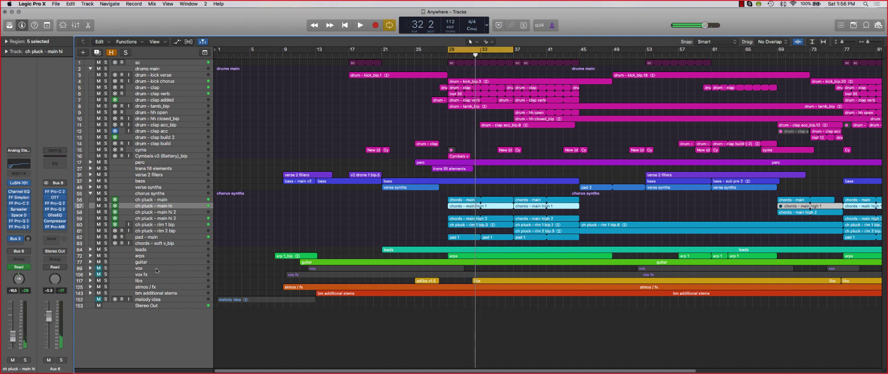
# Step: Unmute the vox and vox fx stacks and select the vox stack
pyautogui.press('super+Down')
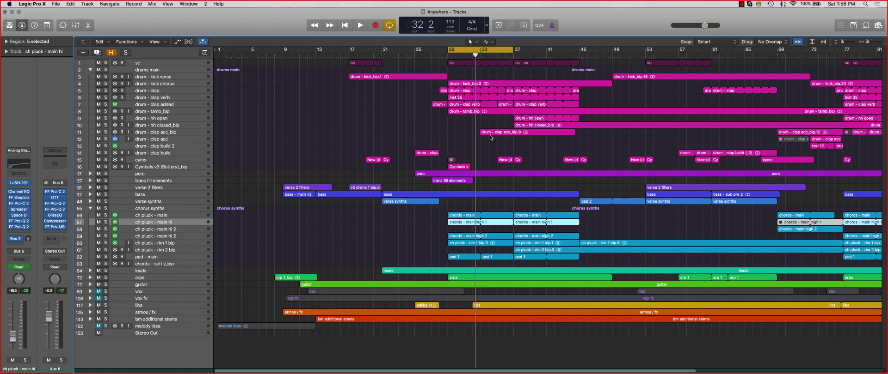
pyautogui.press('super+Up')
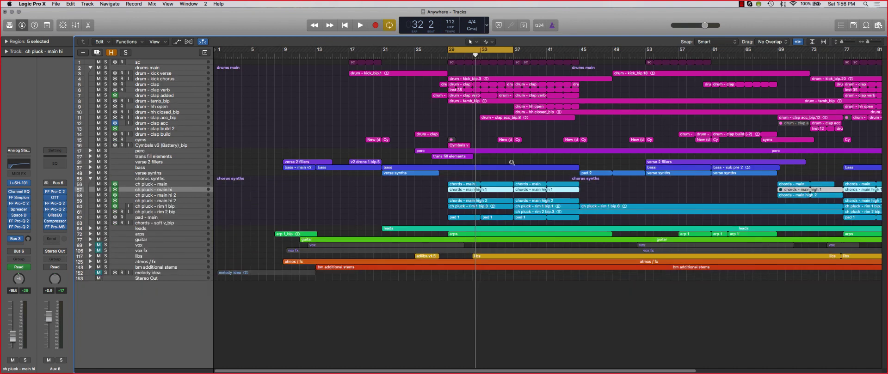
pyautogui.press('super+Down')
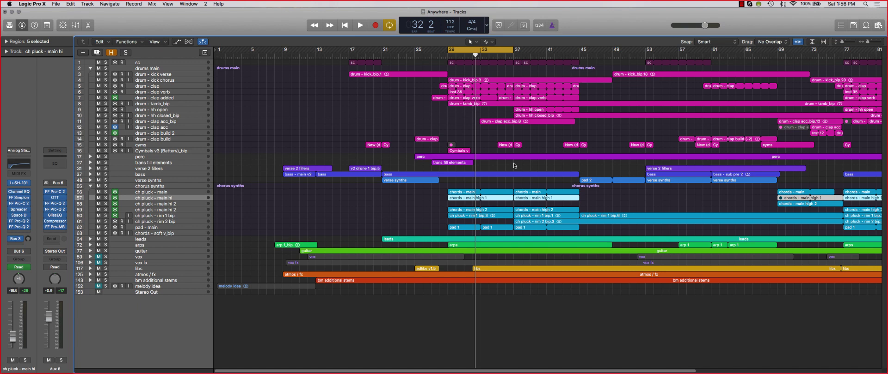
pyautogui.click(98, 257)
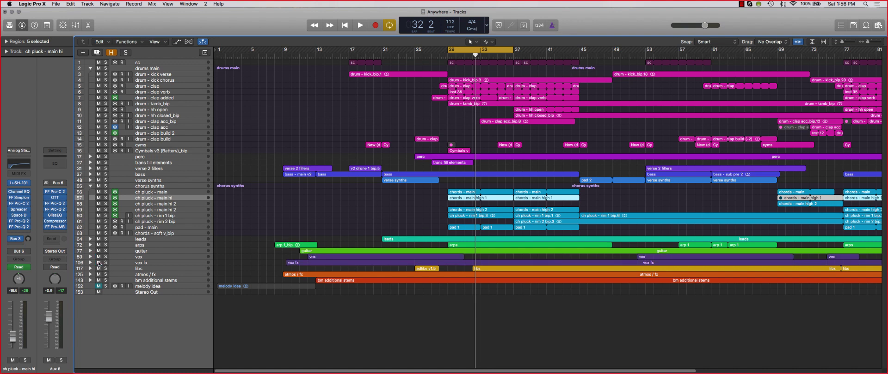
pyautogui.click(167, 262)
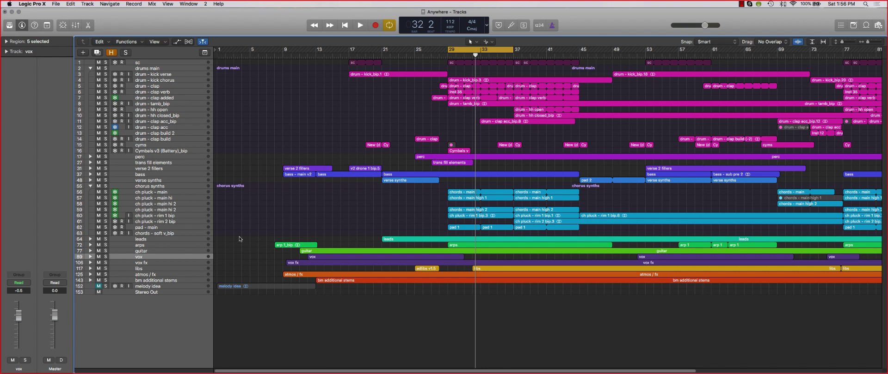
# Step: Expand the vox stack to look over its vocal tracks and collapse it again
pyautogui.press('super+Down')
pyautogui.press('super+Down')
pyautogui.press('super+Down')
pyautogui.press('super+Down')
pyautogui.scroll(-3, 117, 290)
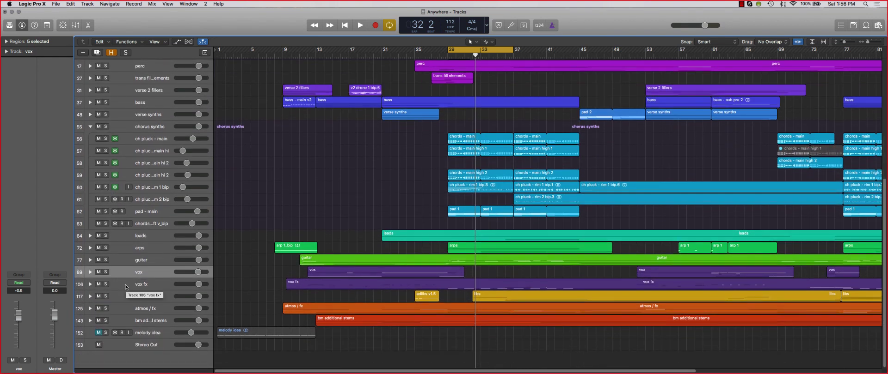
pyautogui.press('super+Up')
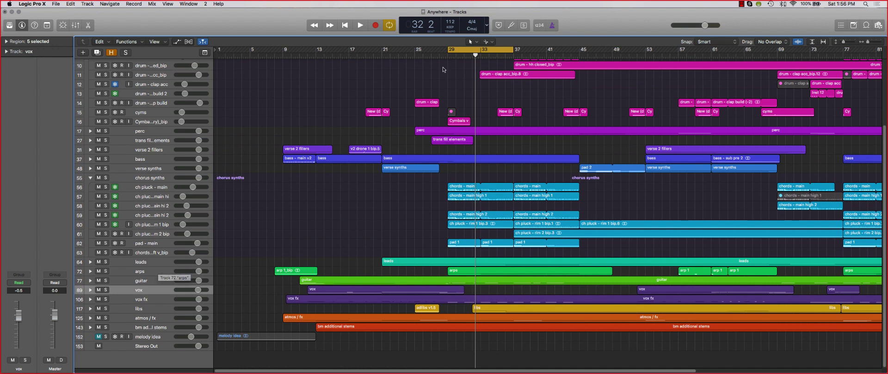
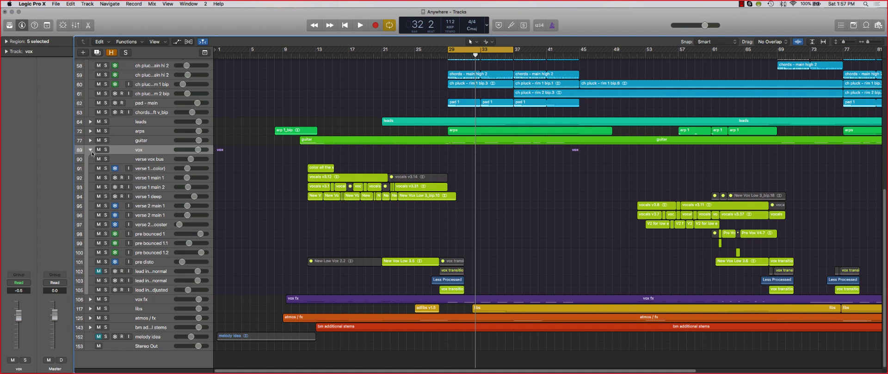
pyautogui.click(90, 149)
# Step: Solo the vox fx stack, expand it and select its vox acc - rev intro track
pyautogui.click(105, 300)
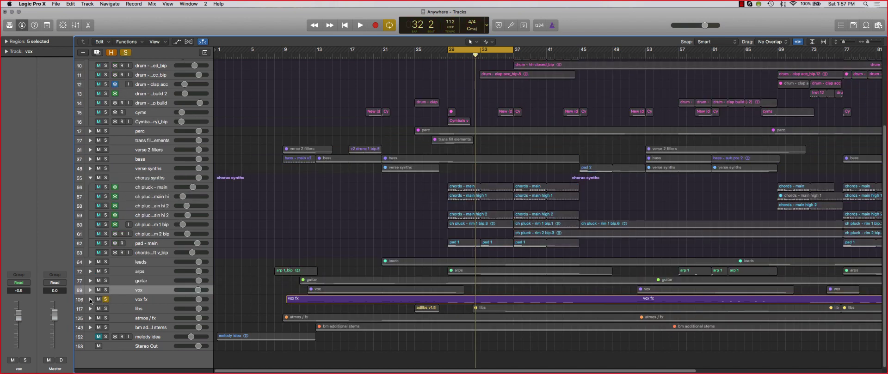
pyautogui.click(90, 300)
pyautogui.click(157, 324)
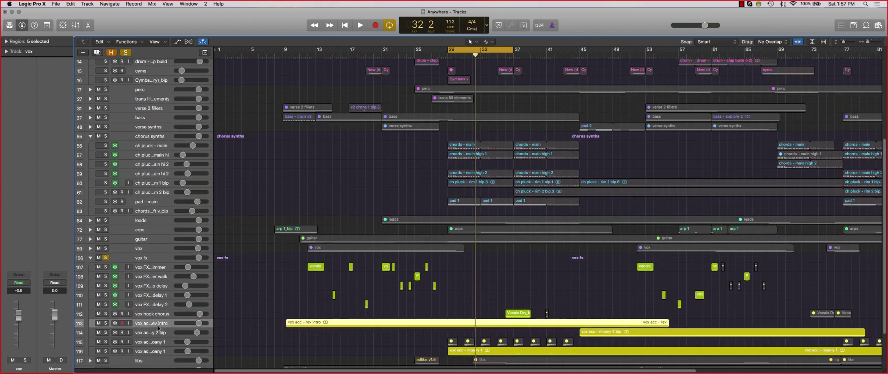
# Step: Audition track 116, vox acc - moany 1, in solo from bar 29, ending with the solo switched off
pyautogui.scroll(-3, 199, 308)
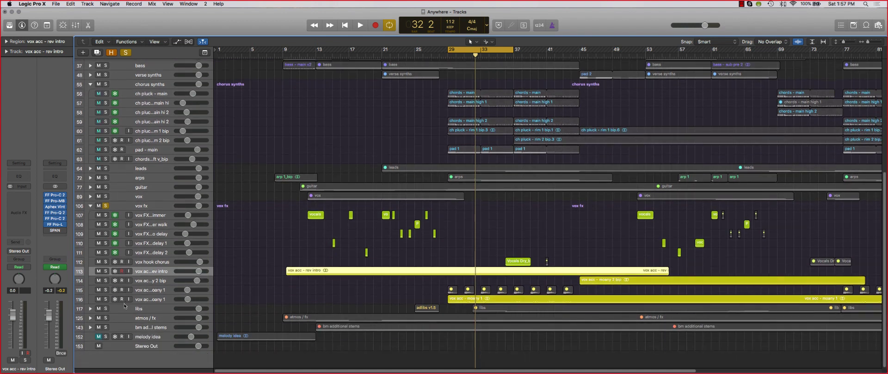
pyautogui.click(105, 300)
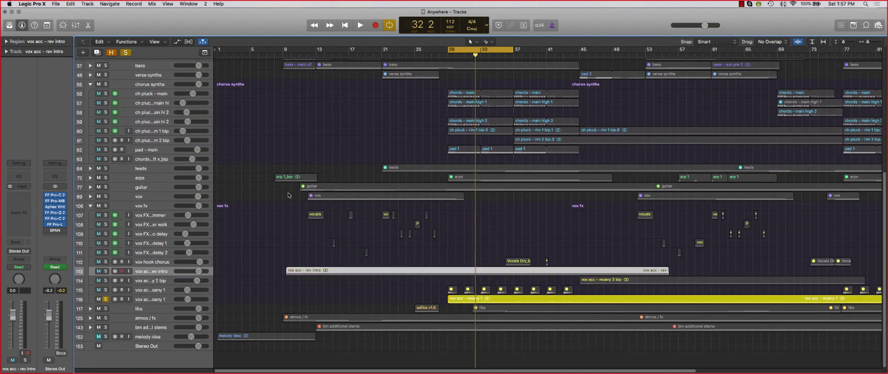
pyautogui.press('space')
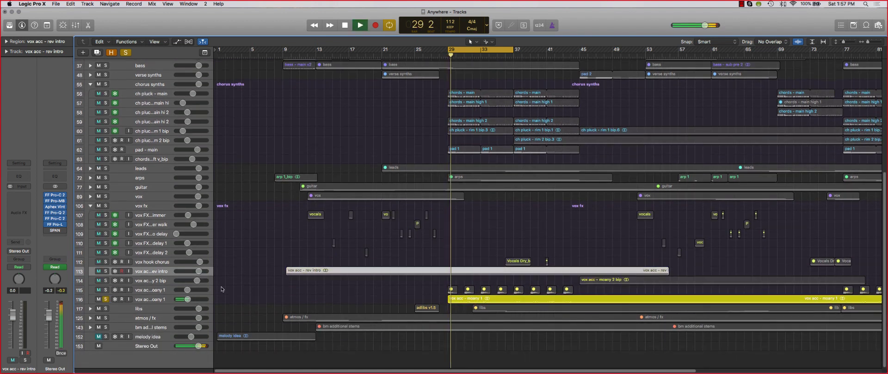
pyautogui.press('space')
pyautogui.click(153, 290)
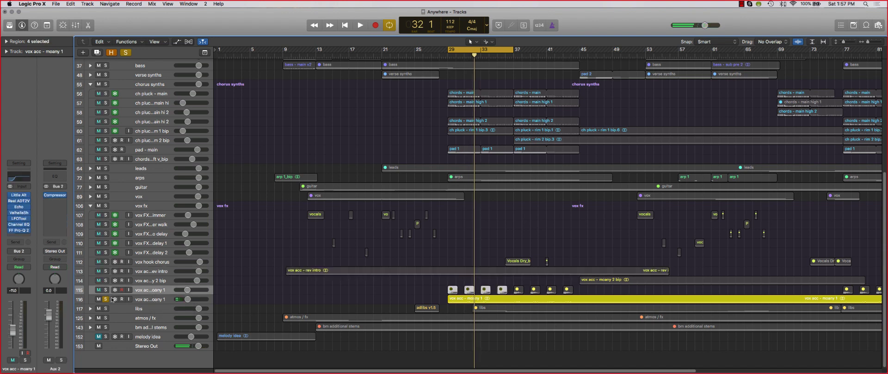
pyautogui.click(106, 299)
# Step: Play the chorus from bar 29 with track 116, vox acc - moany 1, muted, and again with it unmuted
pyautogui.press('z')
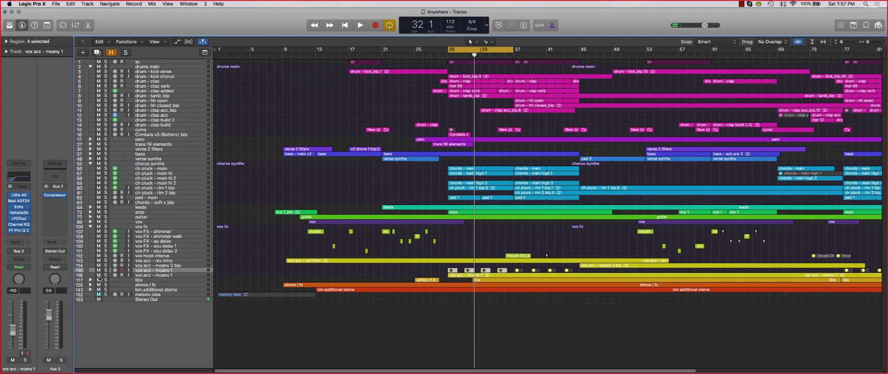
pyautogui.click(98, 275)
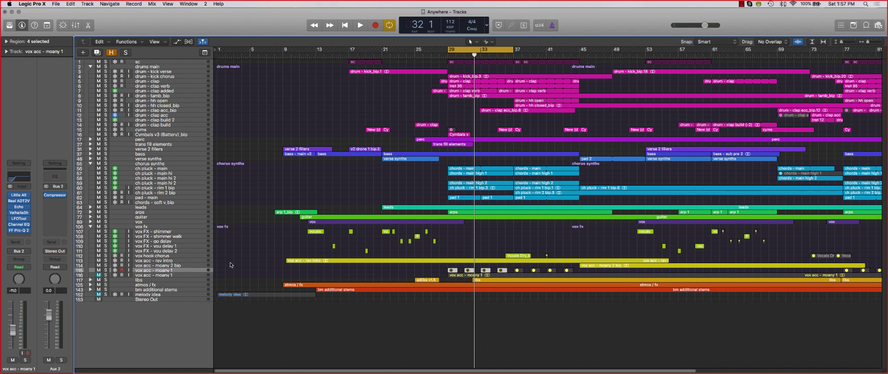
pyautogui.press('space')
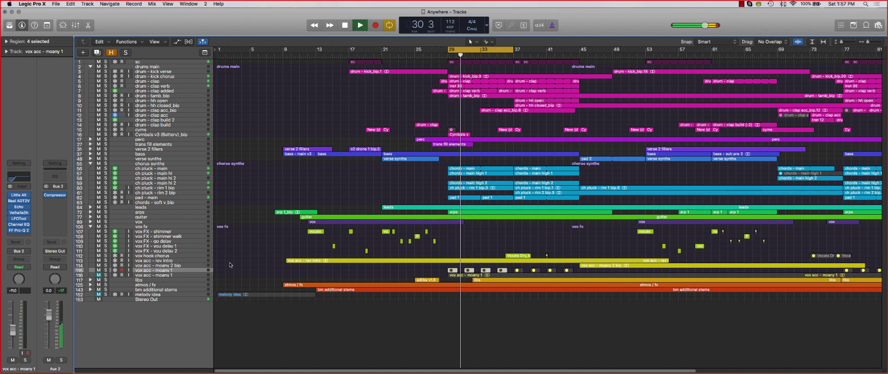
pyautogui.press('space')
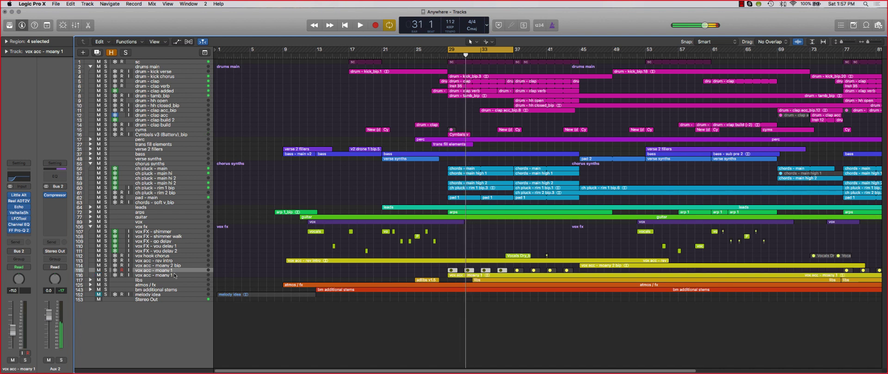
pyautogui.press('space')
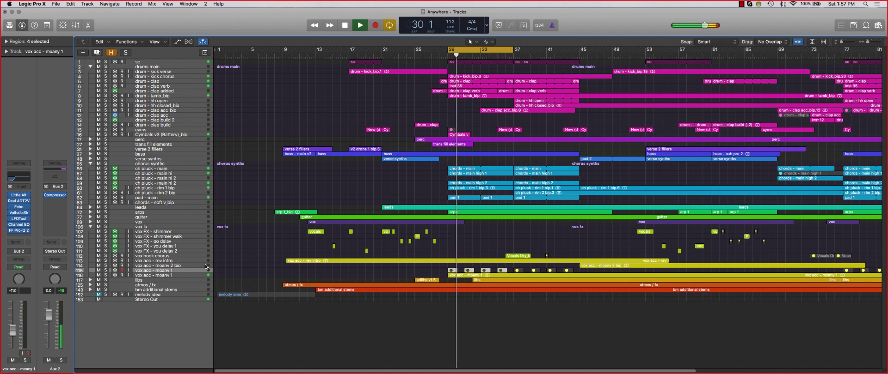
pyautogui.press('space')
# Step: Select track 115, vox acc - moany 1, and examine its Little AlterBoy pitch and formant settings, closing the plug-in window
pyautogui.click(175, 276)
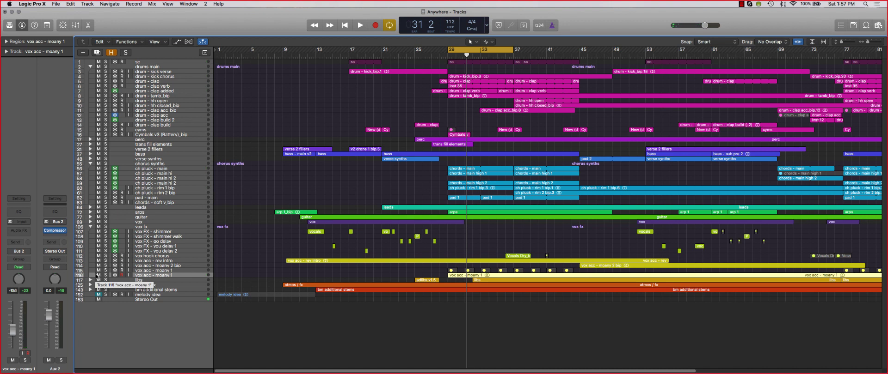
pyautogui.click(171, 271)
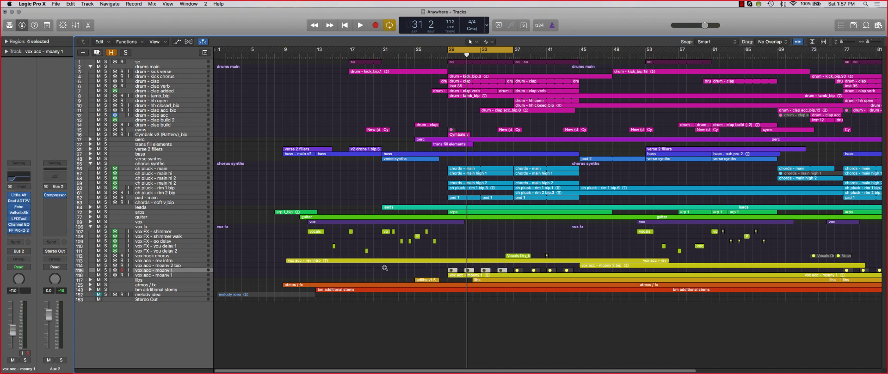
pyautogui.scroll(6, 385, 269)
pyautogui.press('c')
pyautogui.scroll(-1, 498, 306)
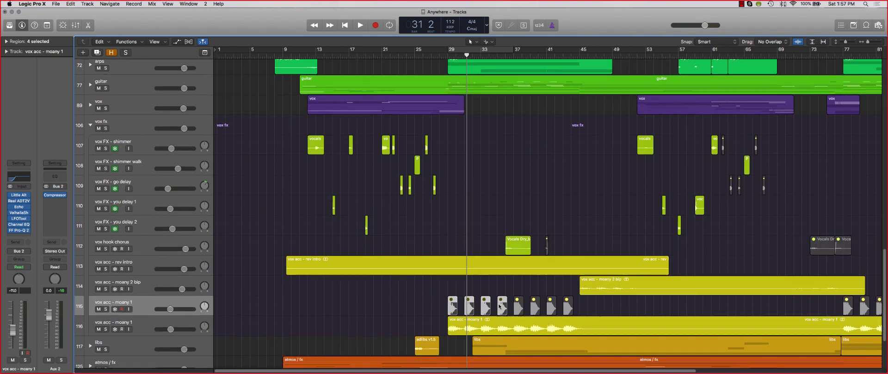
pyautogui.scroll(-3, 499, 306)
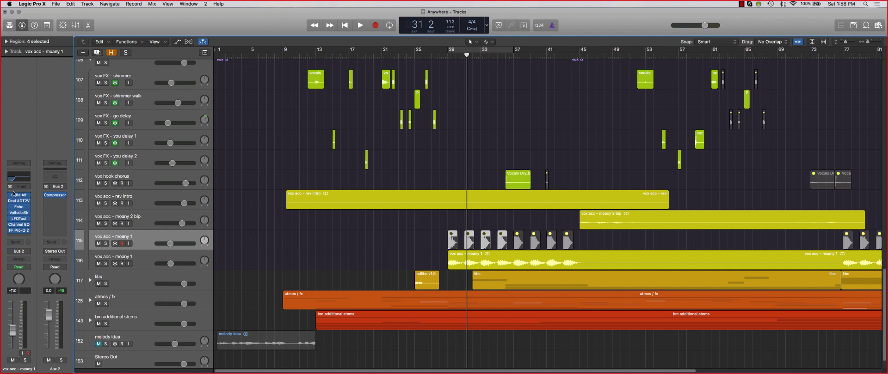
pyautogui.moveTo(19, 196)
pyautogui.click(18, 195)
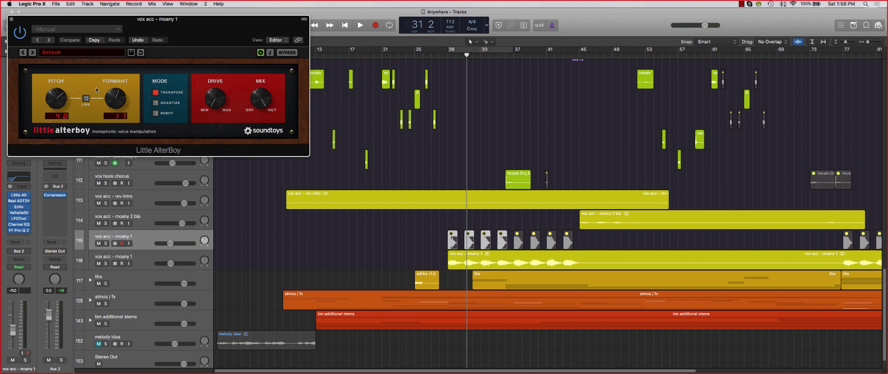
pyautogui.click(11, 19)
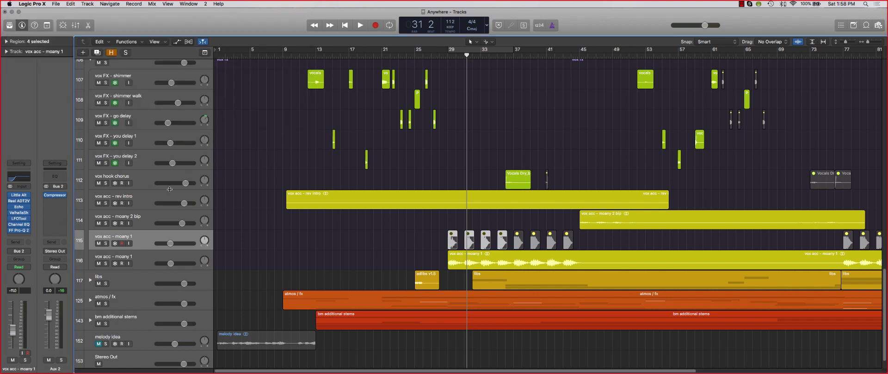
pyautogui.moveTo(19, 202)
pyautogui.press('v')
pyautogui.click(12, 19)
# Step: Set the cycle range to bars 37 to 45 and change it to bars 1 to 17
pyautogui.press('super+Up')
pyautogui.press('super+Up')
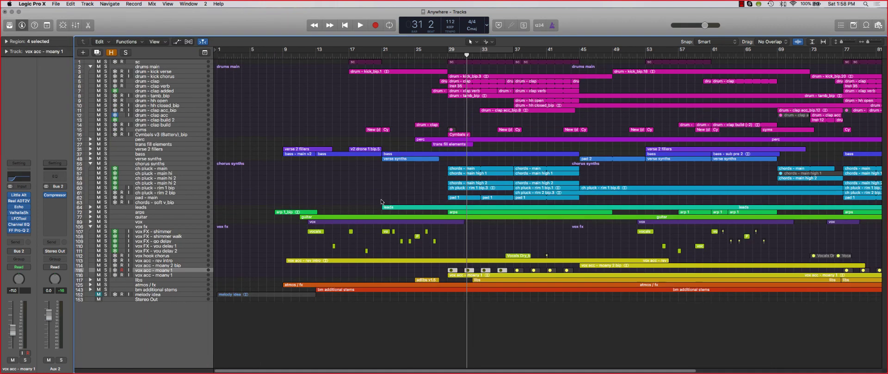
pyautogui.press('super+Down')
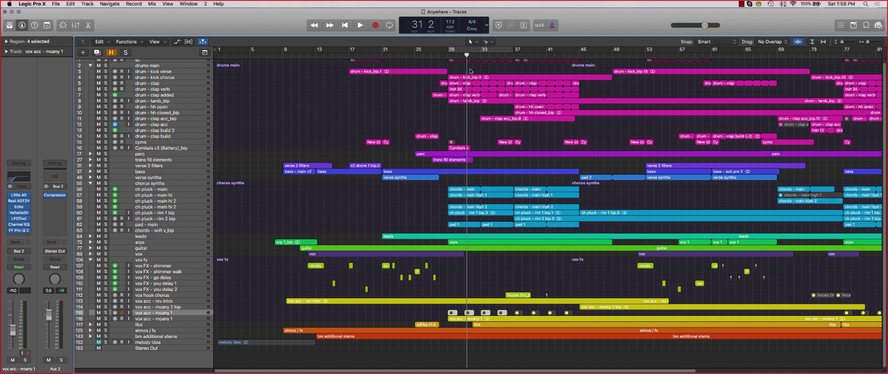
pyautogui.press('u')
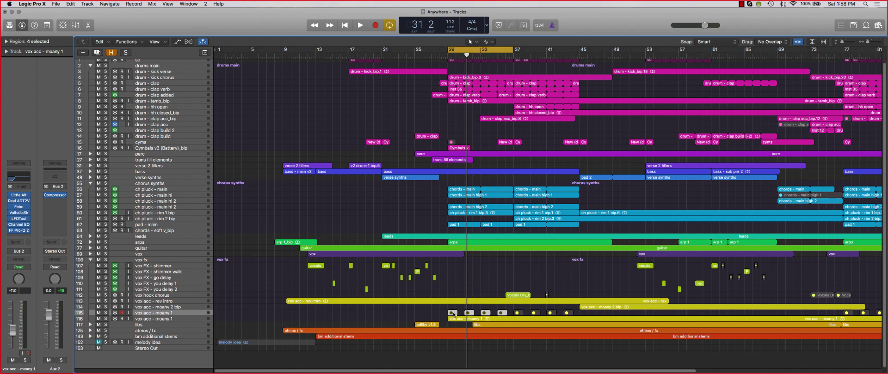
pyautogui.moveTo(503, 53); pyautogui.dragTo(580, 58)
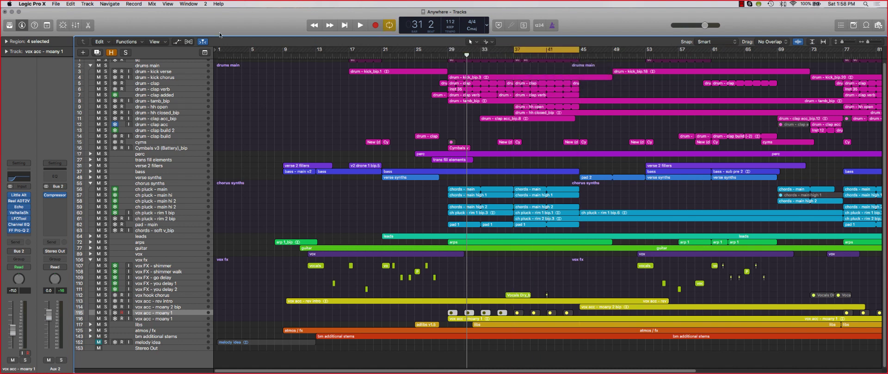
pyautogui.moveTo(217, 50); pyautogui.dragTo(346, 60)
# Step: Unmute and solo the melody idea track and play it back from bar 5
pyautogui.click(162, 342)
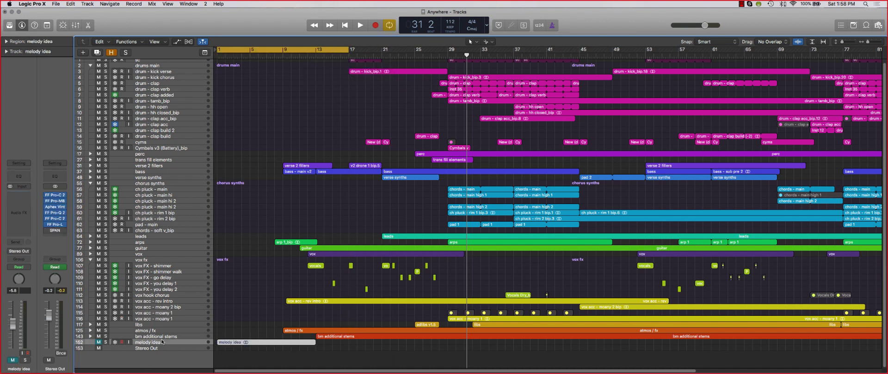
pyautogui.click(97, 342)
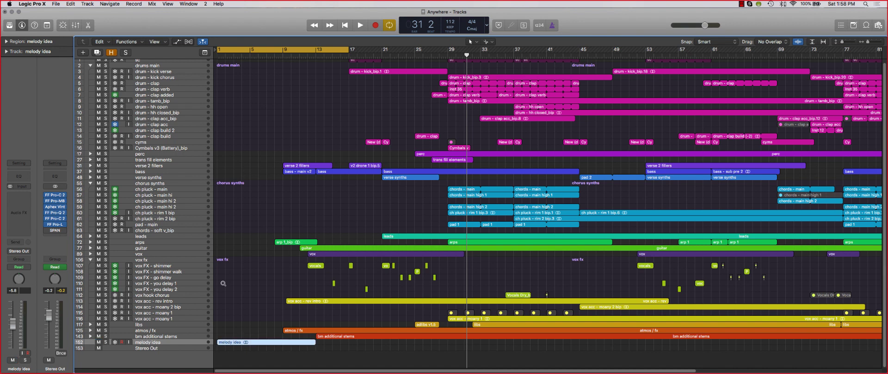
pyautogui.press('super+Down')
pyautogui.press('super+Down')
pyautogui.press('super+Down')
pyautogui.scroll(-2, 221, 284)
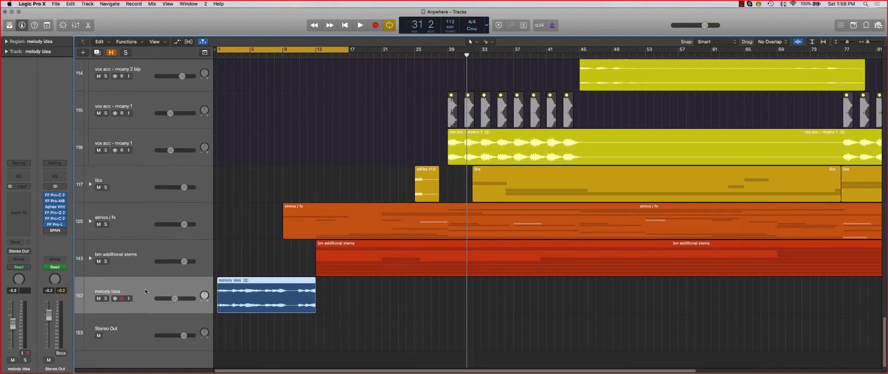
pyautogui.click(105, 298)
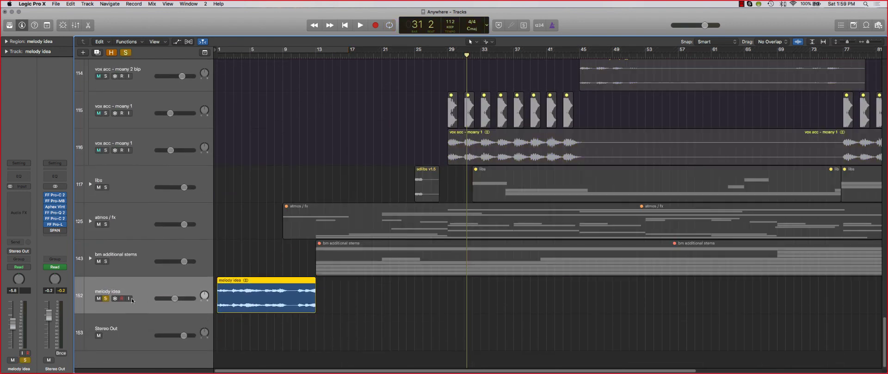
pyautogui.click(250, 54)
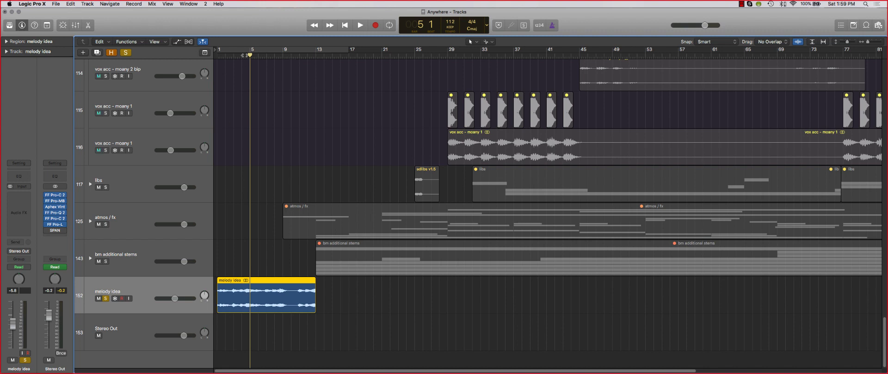
pyautogui.press('space')
# Step: Lower the melody idea track's volume to about -11.8 dB and play it from bar 1
pyautogui.click(218, 57)
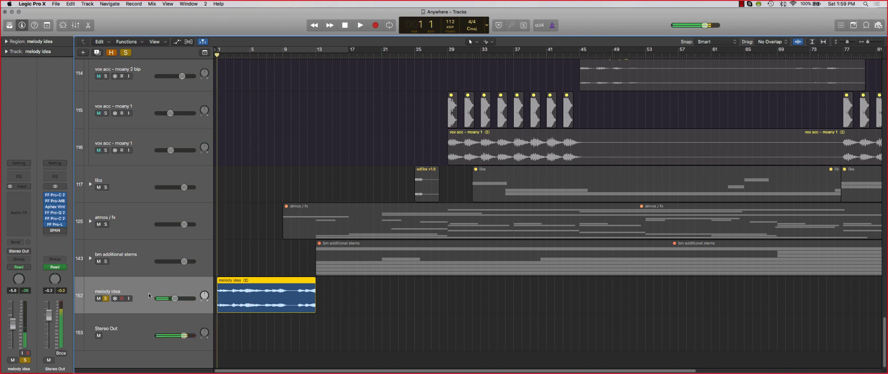
pyautogui.moveTo(11, 317); pyautogui.dragTo(12, 331)
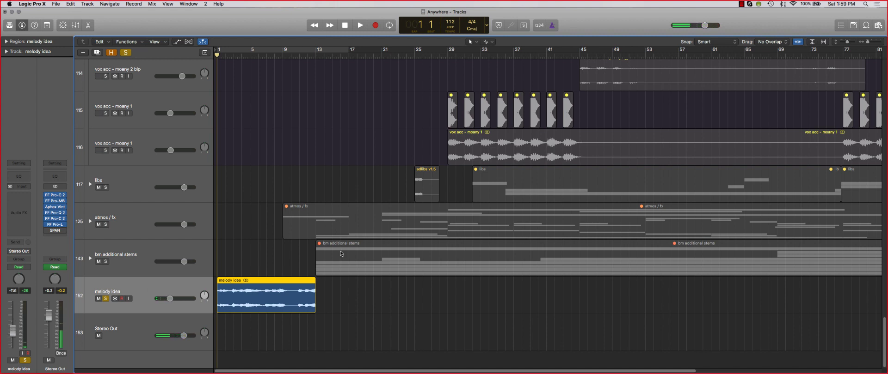
pyautogui.press('space')
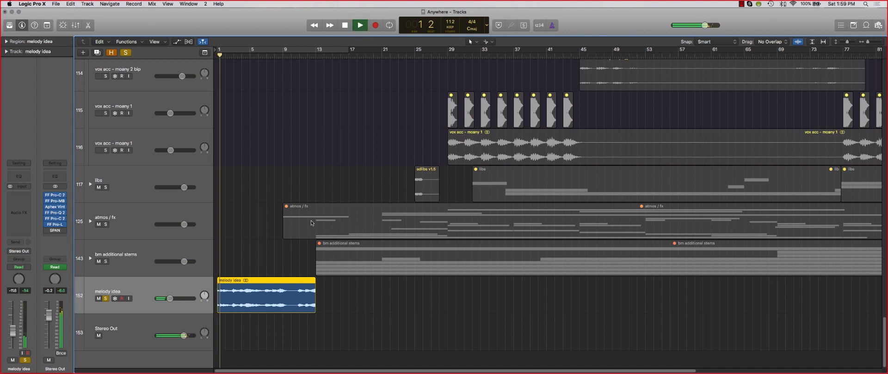
pyautogui.press('space')
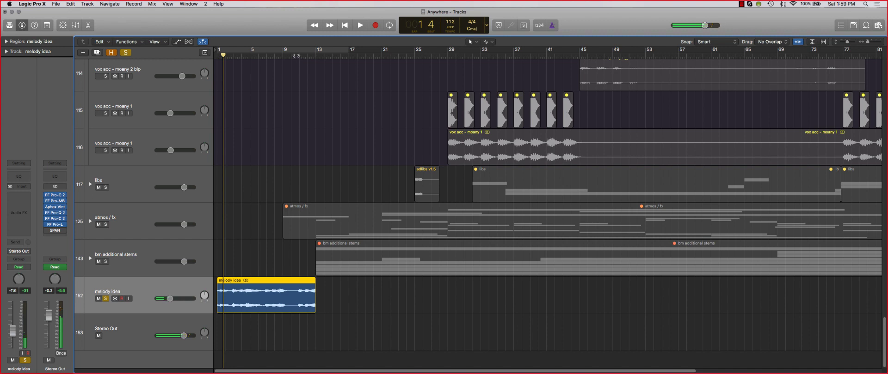
# Step: Play the end of the melody idea region from bar 11 and stop playback
pyautogui.click(299, 55)
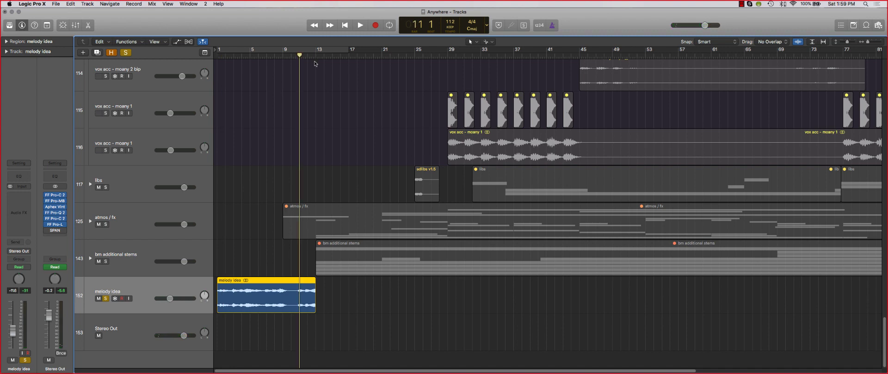
pyautogui.press('space')
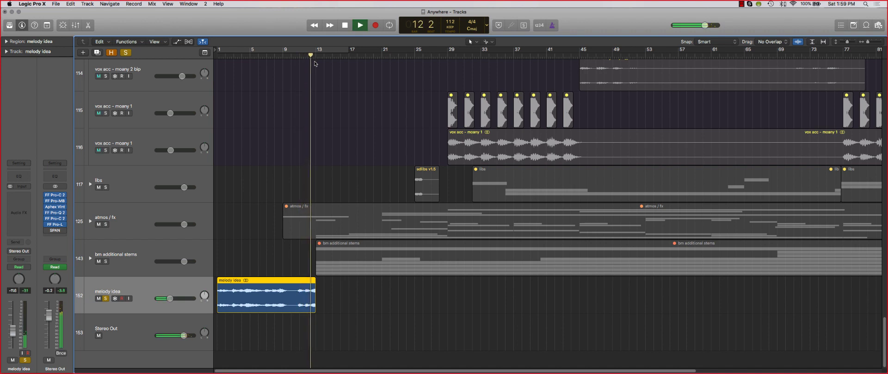
pyautogui.press('space')
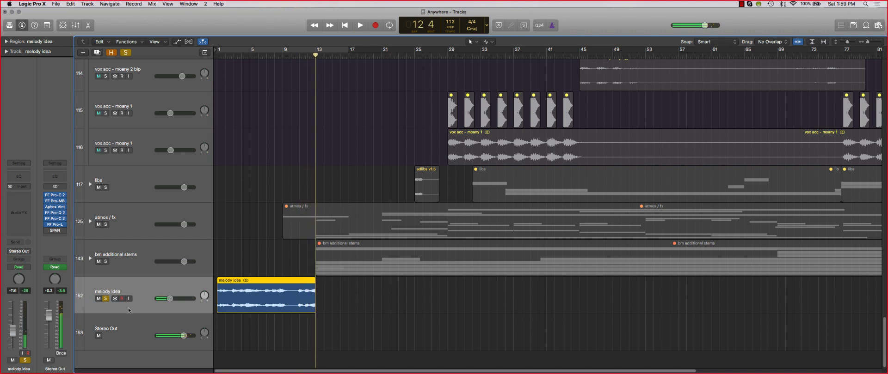
# Step: Switch off the solo on the melody idea track and mute the track
pyautogui.press('super+Up')
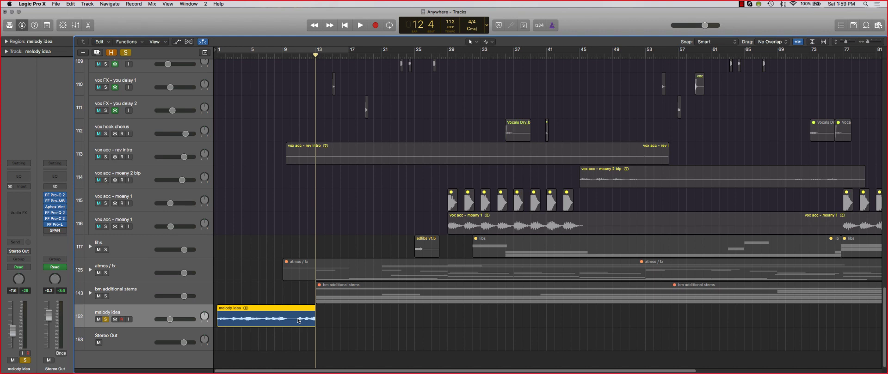
pyautogui.click(106, 319)
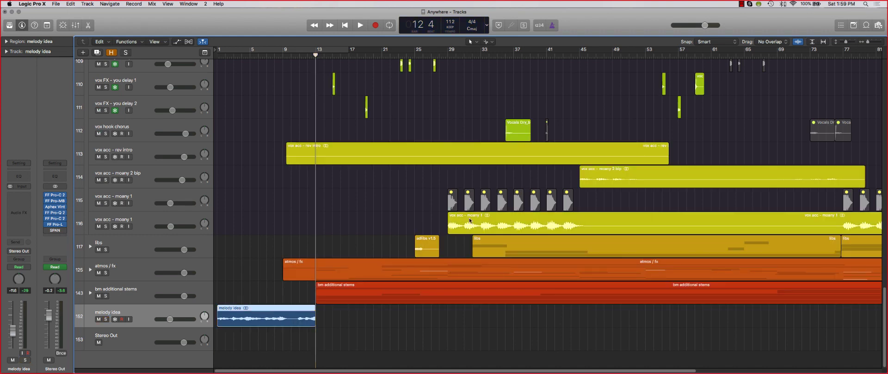
pyautogui.press('super+Up')
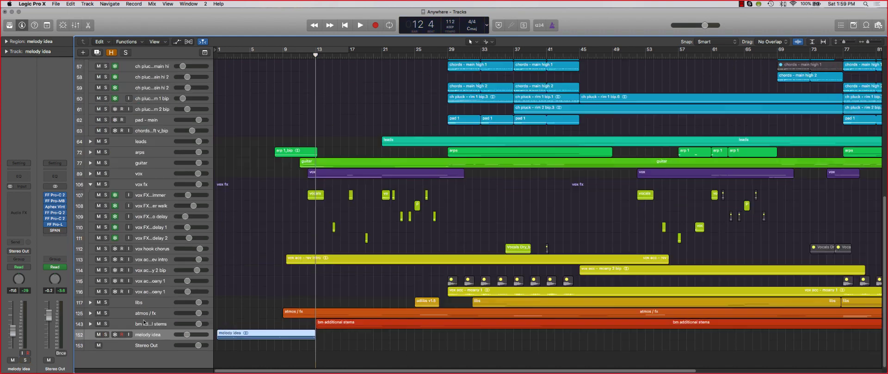
pyautogui.click(98, 335)
# Step: Set the cycle range to bars 37 to 45 and collapse the vox fx stack
pyautogui.moveTo(521, 50); pyautogui.dragTo(579, 50)
pyautogui.click(90, 184)
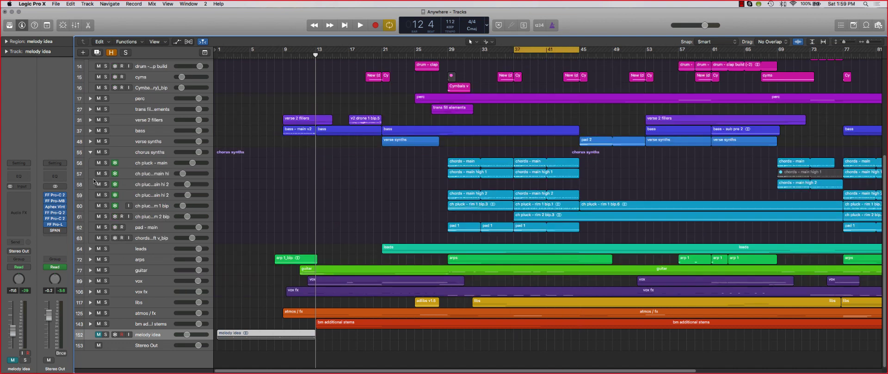
# Step: Expand the leads stack in place of chorus synths and play the lead - tycho track soloed from bar 37
pyautogui.click(90, 249)
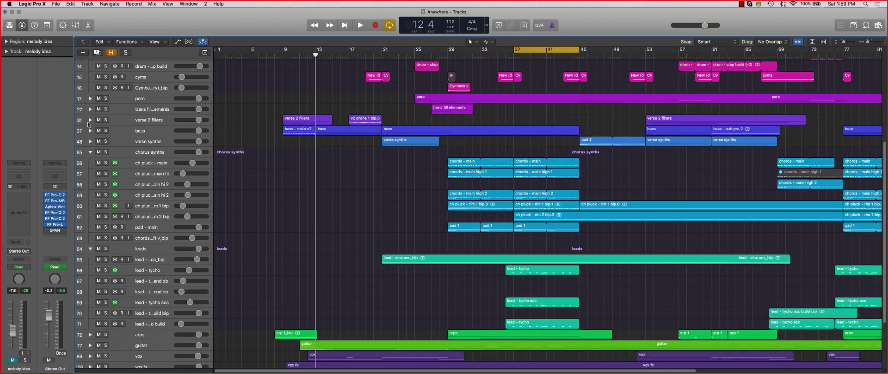
pyautogui.click(91, 153)
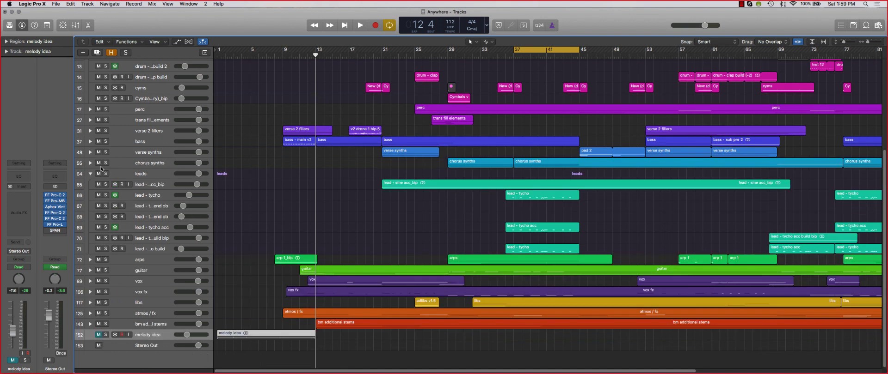
pyautogui.click(135, 195)
pyautogui.click(106, 195)
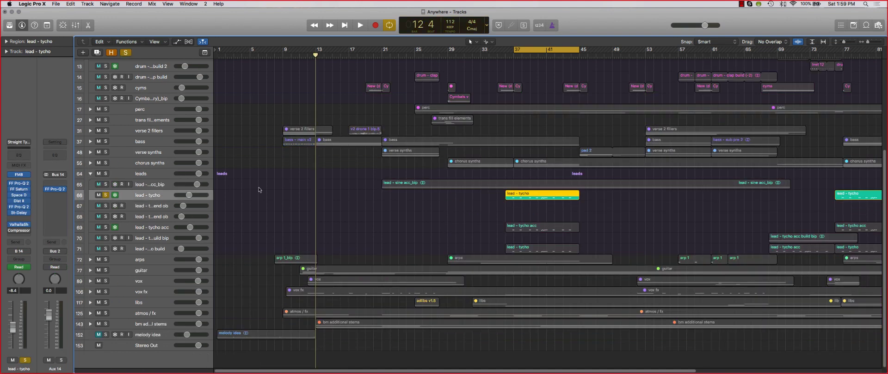
pyautogui.press('space')
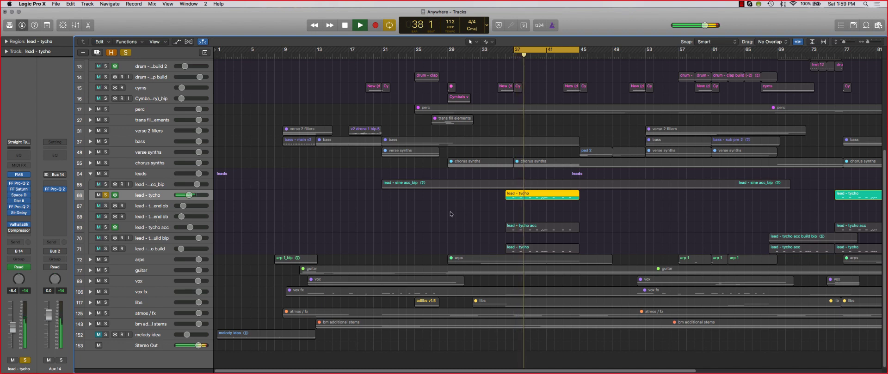
# Step: Open the lead - tycho region at bar 37 in the Piano Roll, replay its start and turn cycle mode off
pyautogui.click(516, 210)
pyautogui.doubleClick(524, 196)
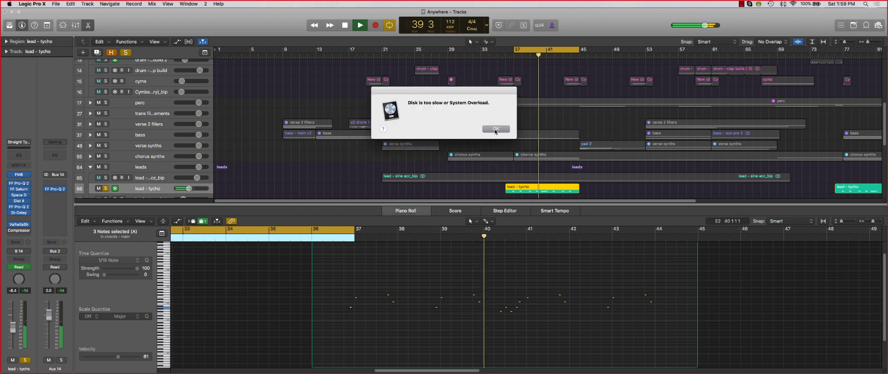
pyautogui.click(496, 130)
pyautogui.press('space')
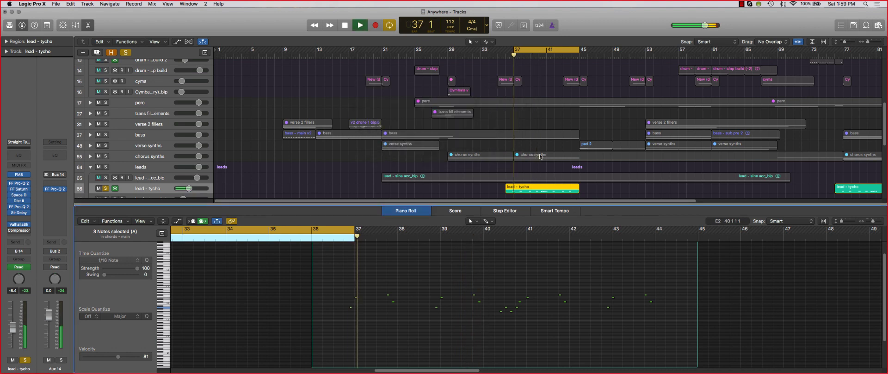
pyautogui.press('space')
pyautogui.press('c')
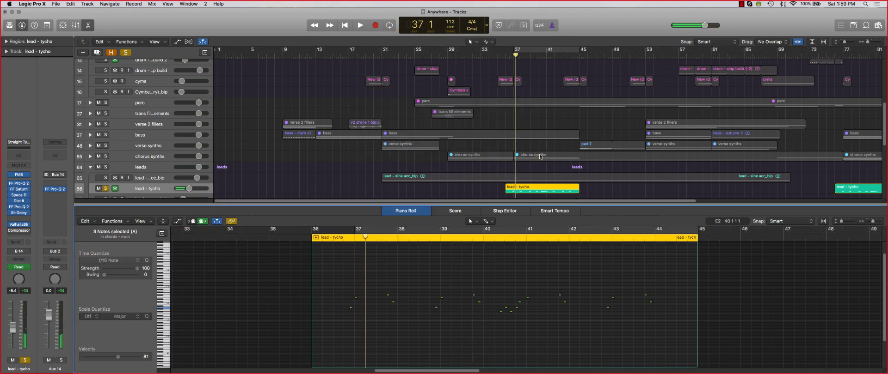
# Step: Play the lead - tycho notes in the Piano Roll from about bar 40 and stop playback
pyautogui.scroll(-5, 318, 117)
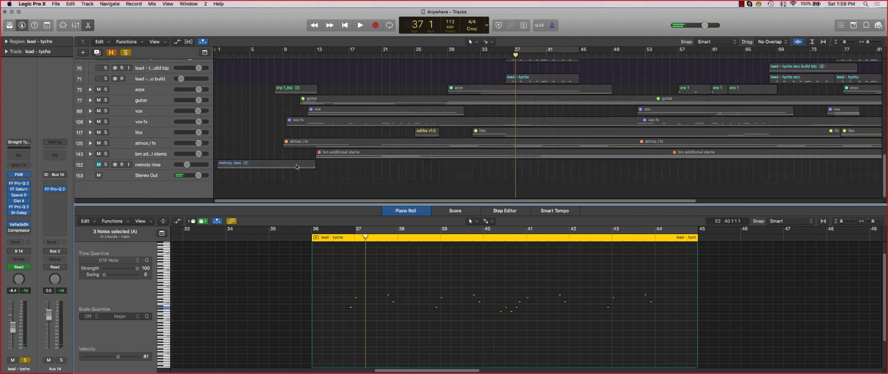
pyautogui.scroll(-5, 310, 138)
pyautogui.scroll(10, 306, 154)
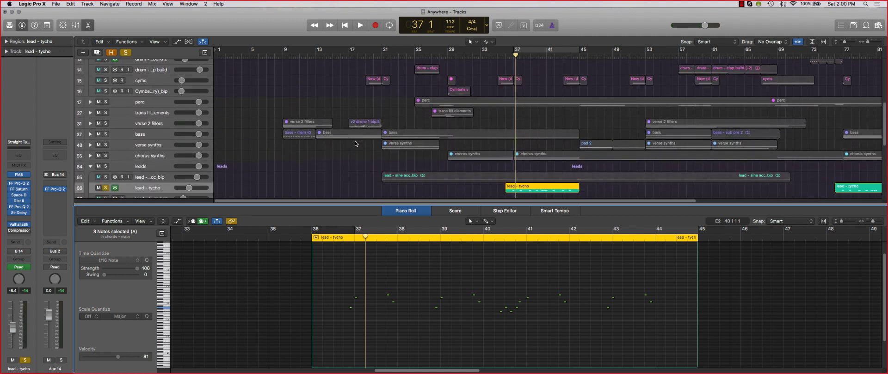
pyautogui.click(498, 289)
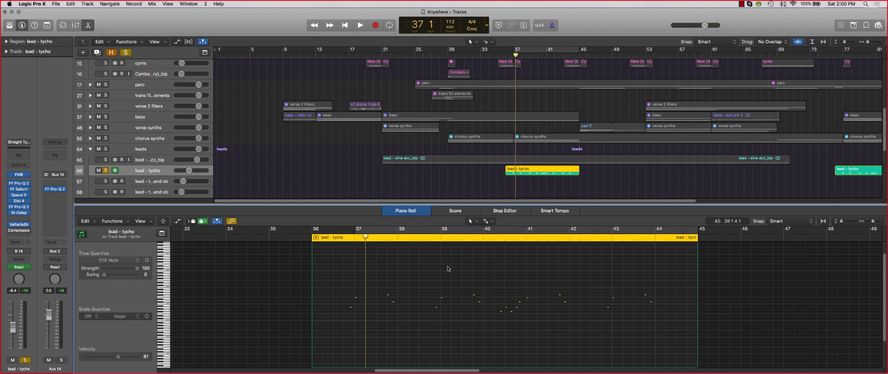
pyautogui.moveTo(501, 238); pyautogui.dragTo(494, 238)
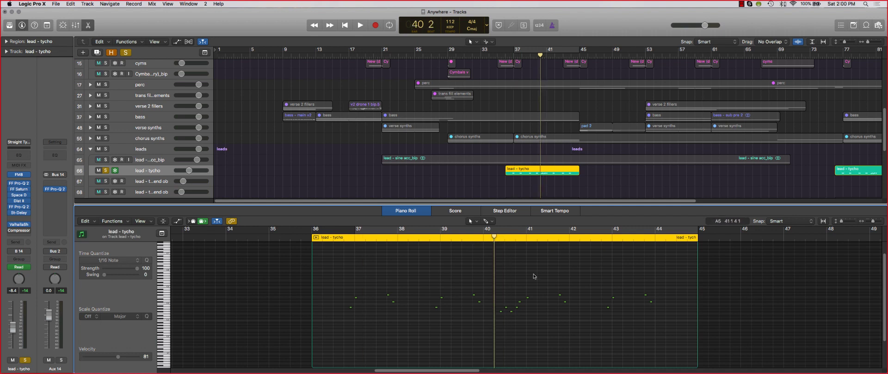
pyautogui.press('space')
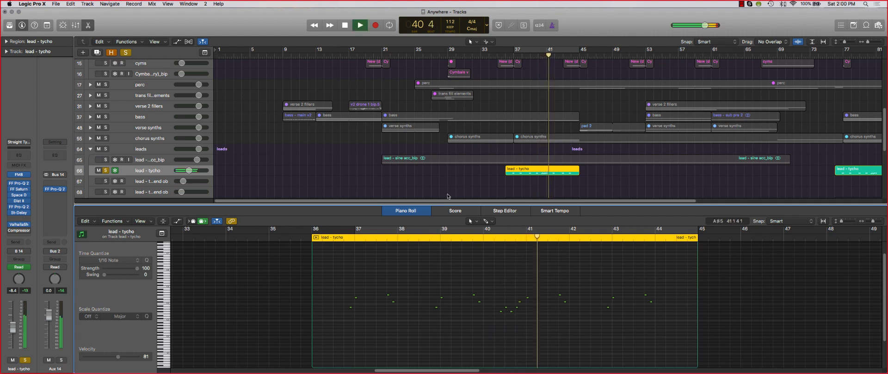
pyautogui.press('space')
# Step: Turn cycle mode back on, switch off the solo on lead - tycho and close the Piano Roll
pyautogui.press('c')
pyautogui.click(106, 171)
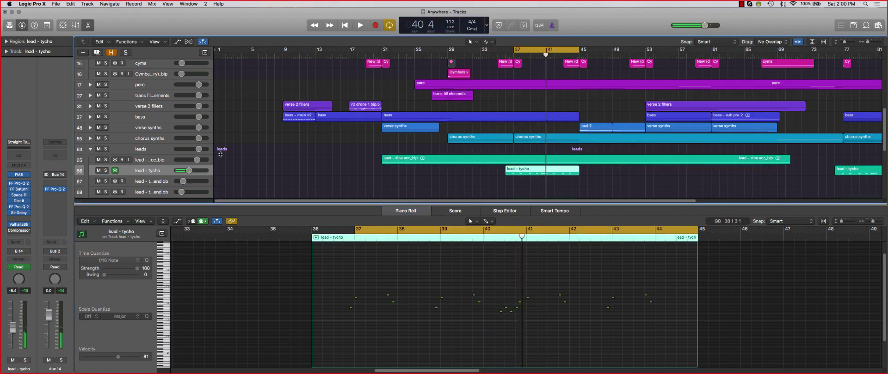
pyautogui.scroll(-2, 183, 156)
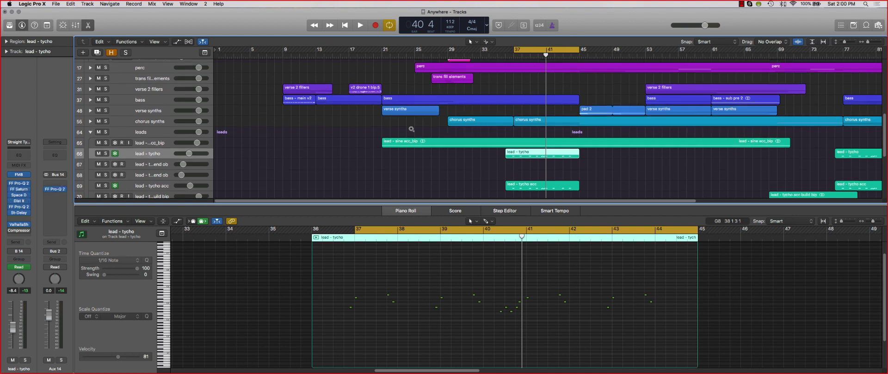
pyautogui.press('super+Up')
pyautogui.scroll(-1, 359, 151)
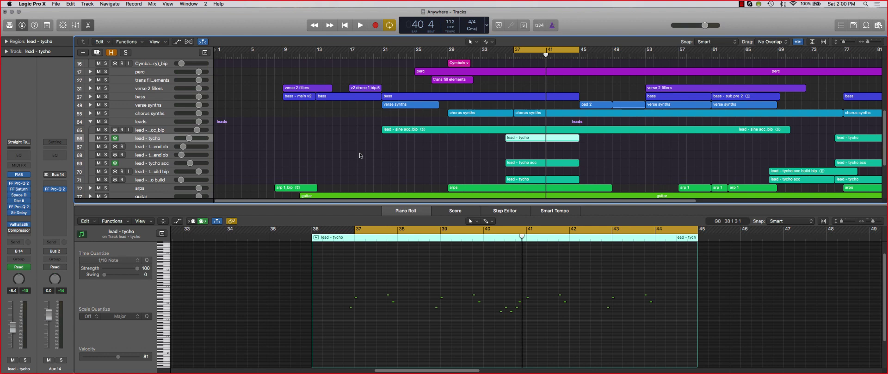
pyautogui.press('e')
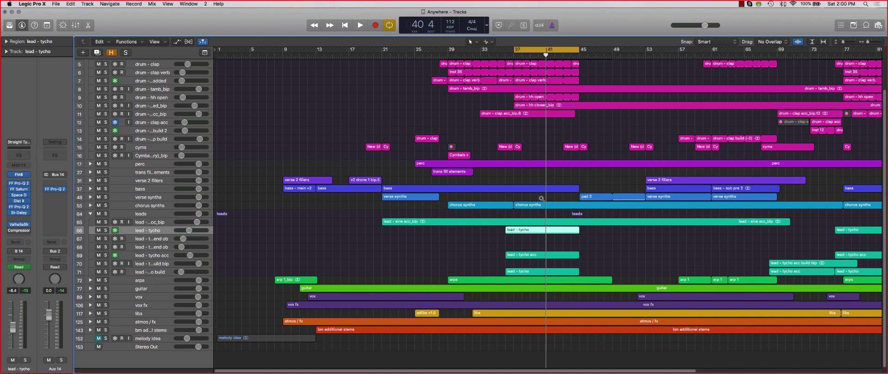
# Step: Turn off cycle mode and expand the vox fx stack to select its vox hook chorus track
pyautogui.press('super+Up')
pyautogui.press('super+Up')
pyautogui.press('c')
pyautogui.press('super+Down')
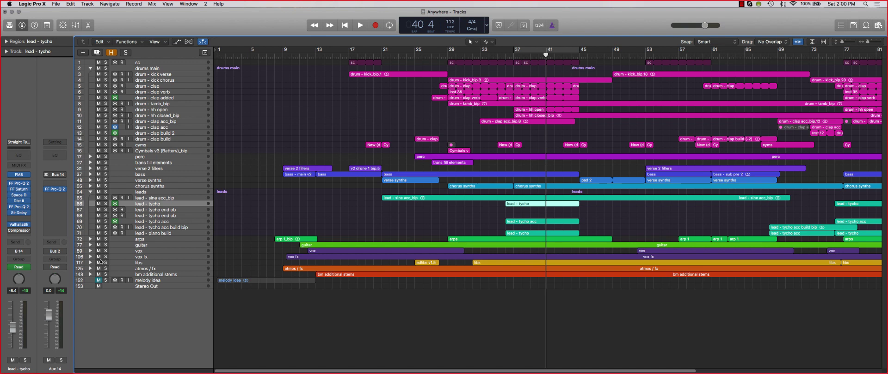
pyautogui.click(155, 257)
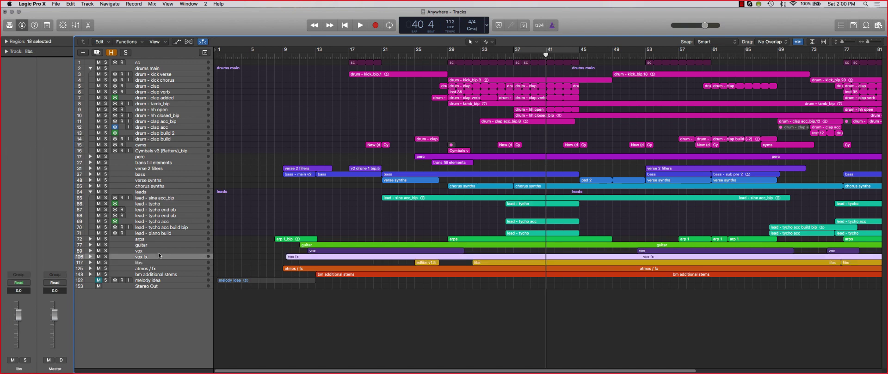
pyautogui.click(90, 256)
pyautogui.click(184, 294)
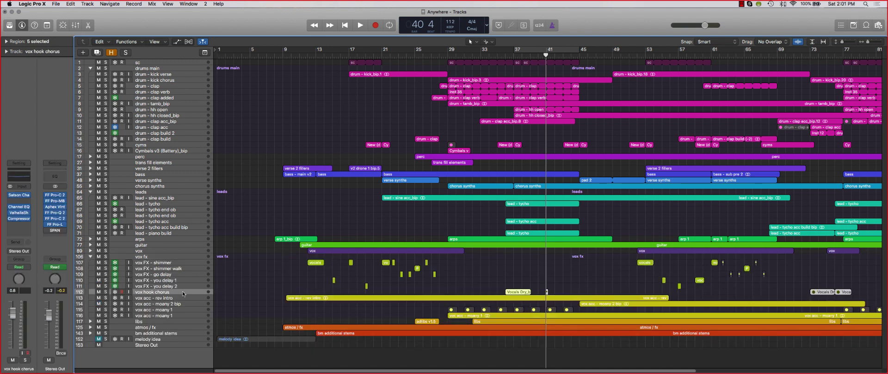
# Step: Set the cycle range to bars 29 to 45 and select the vox acc - rev intro track
pyautogui.press('super+Down')
pyautogui.moveTo(449, 51); pyautogui.dragTo(579, 50)
pyautogui.scroll(-3, 311, 254)
pyautogui.click(149, 271)
pyautogui.press('super+Down')
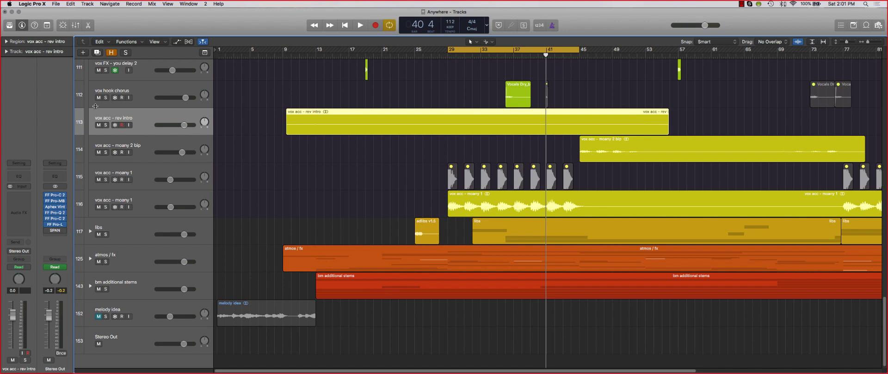
# Step: Collapse the vox fx stack and expand the libs stack
pyautogui.scroll(3, 95, 106)
pyautogui.press('super+Up')
pyautogui.click(91, 142)
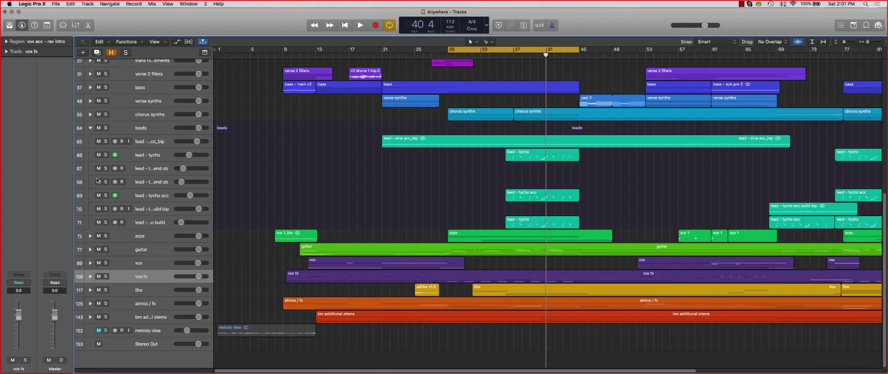
pyautogui.click(90, 290)
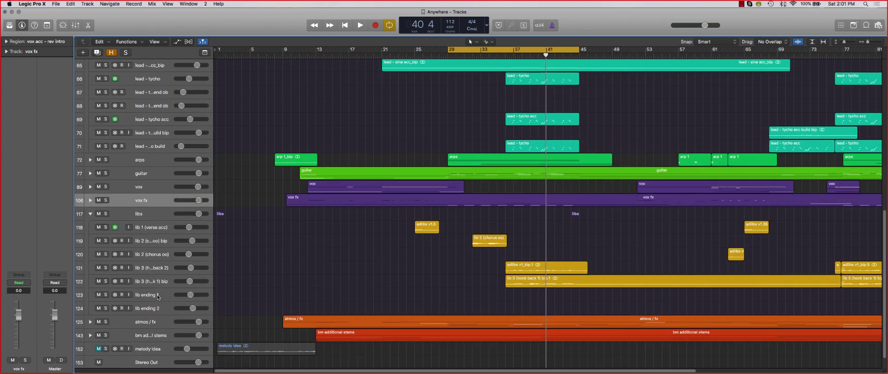
# Step: Solo the lib 2 (chorus oo) bip track and play its region from bar 32 with cycle mode off
pyautogui.click(100, 245)
pyautogui.click(106, 241)
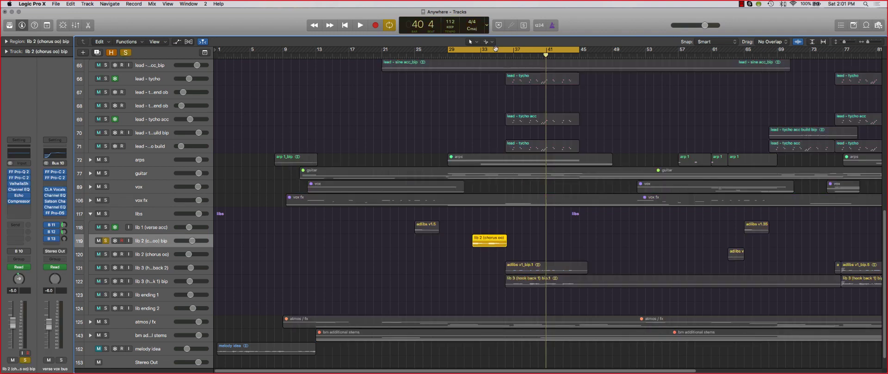
pyautogui.press('c')
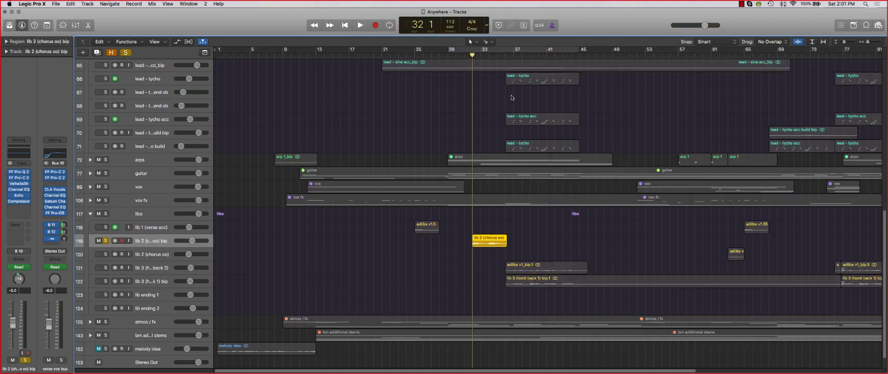
pyautogui.press('space')
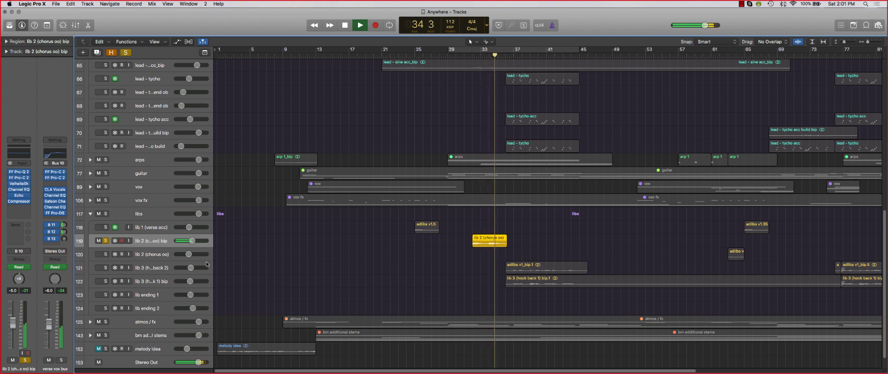
pyautogui.press('space')
# Step: Solo both lib 3 (hook back) tracks instead of lib 2 and play them with the cycle set to bars 37 to 45
pyautogui.moveTo(105, 267); pyautogui.dragTo(105, 281)
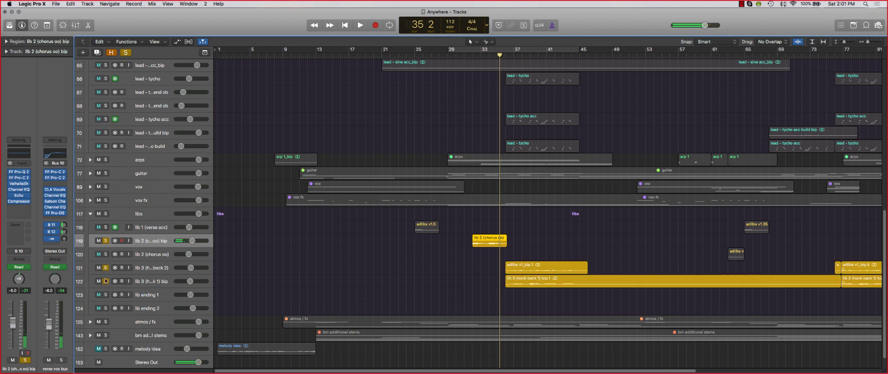
pyautogui.click(106, 241)
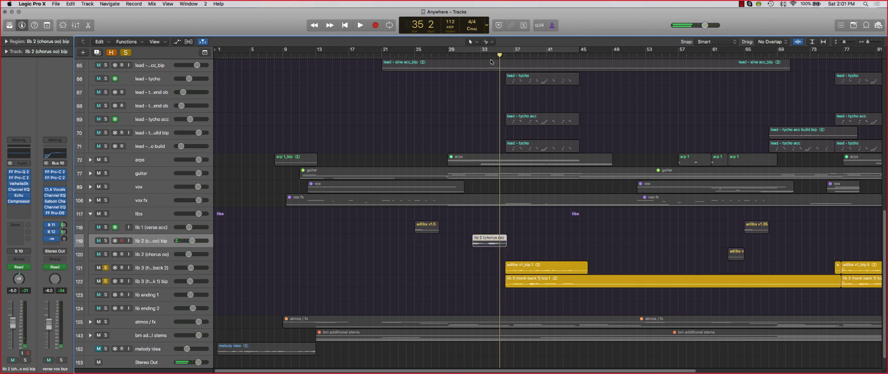
pyautogui.click(517, 51)
pyautogui.moveTo(516, 51); pyautogui.dragTo(582, 53)
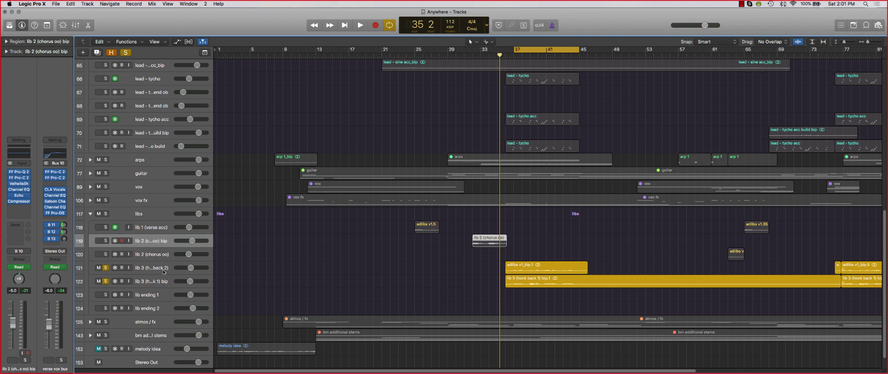
pyautogui.press('space')
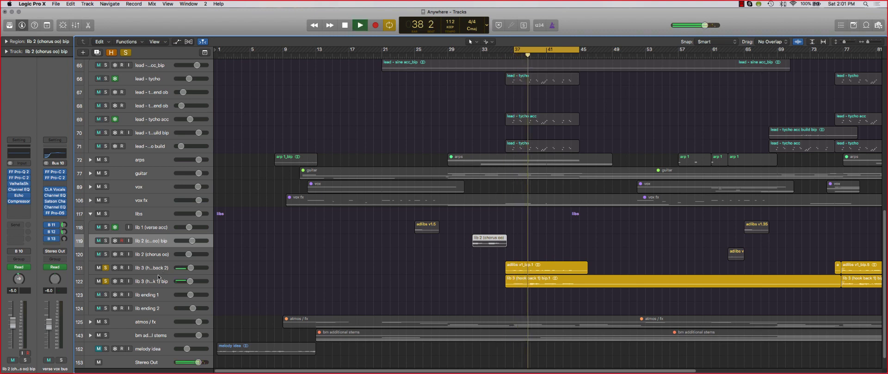
pyautogui.press('space')
# Step: Select the lib 3 (hook back 1) bip track and switch off the solo on both lib 3 tracks
pyautogui.press('Down')
pyautogui.press('Down')
pyautogui.press('super+Up')
pyautogui.press('super+Up')
pyautogui.press('super+Up')
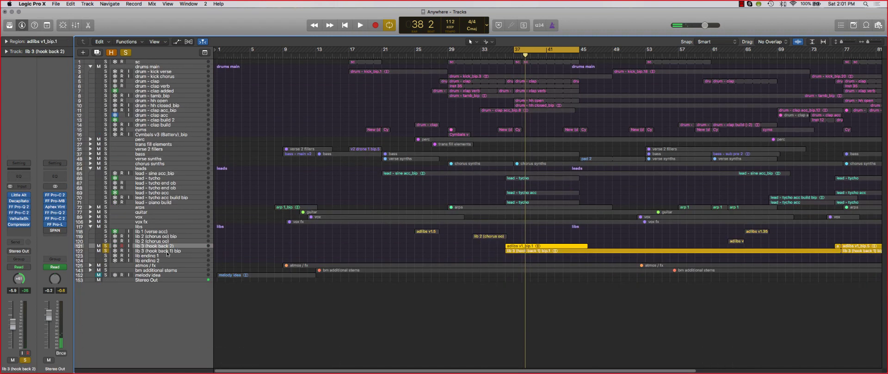
pyautogui.click(167, 252)
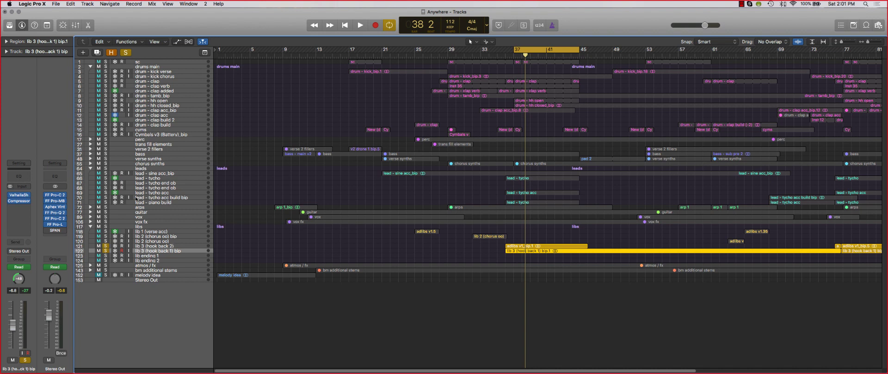
pyautogui.click(106, 250)
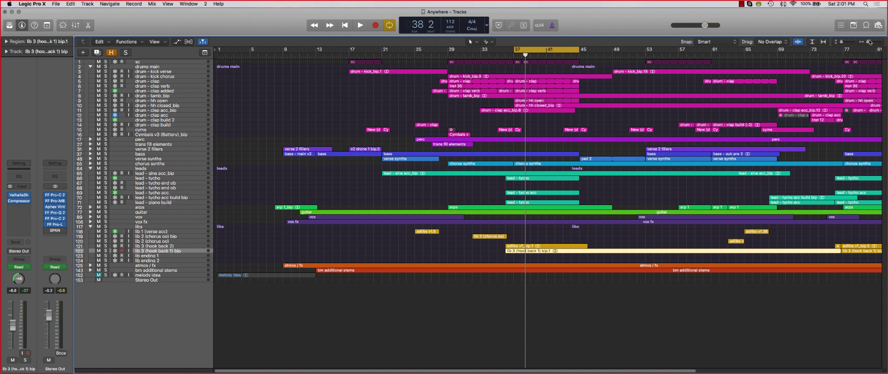
# Step: Set the cycle range from about bar 85 over the song's ending and select the lib ending 1 track
pyautogui.moveTo(869, 42); pyautogui.dragTo(868, 42)
pyautogui.press('c')
pyautogui.press('super+Down')
pyautogui.press('super+Down')
pyautogui.press('super+Down')
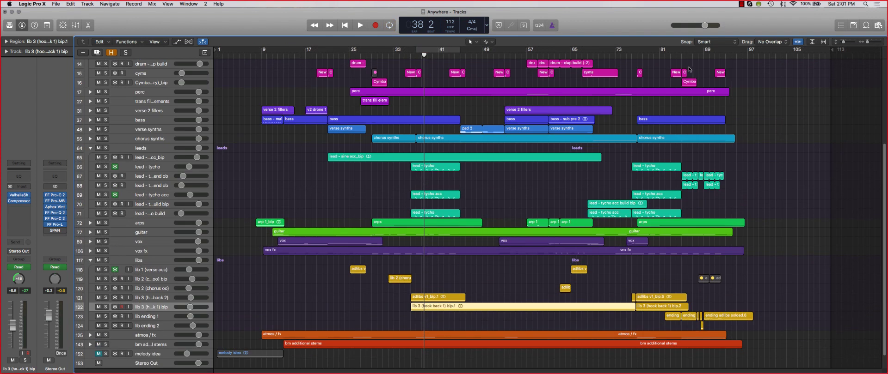
pyautogui.moveTo(683, 50); pyautogui.dragTo(731, 50)
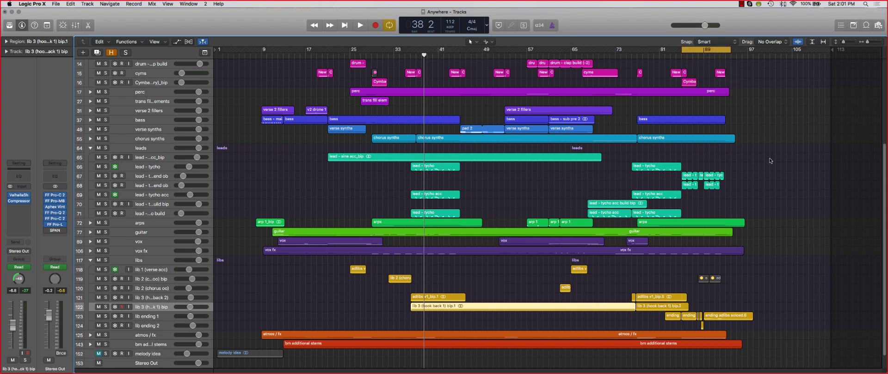
pyautogui.press('cmd+Up')
pyautogui.click(165, 257)
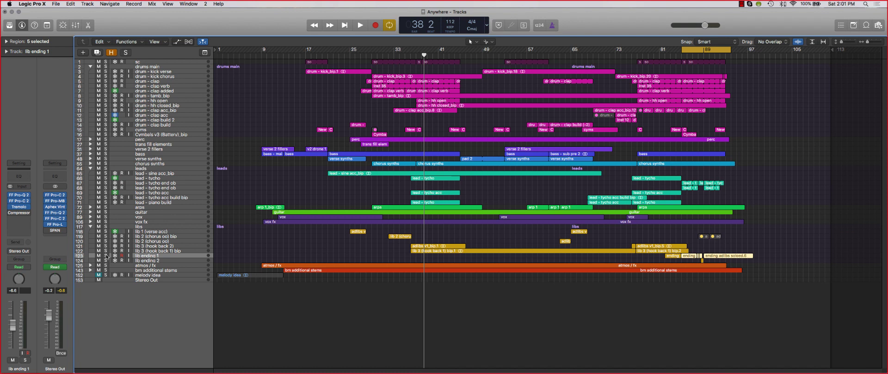
pyautogui.click(106, 256)
pyautogui.press('super+Down')
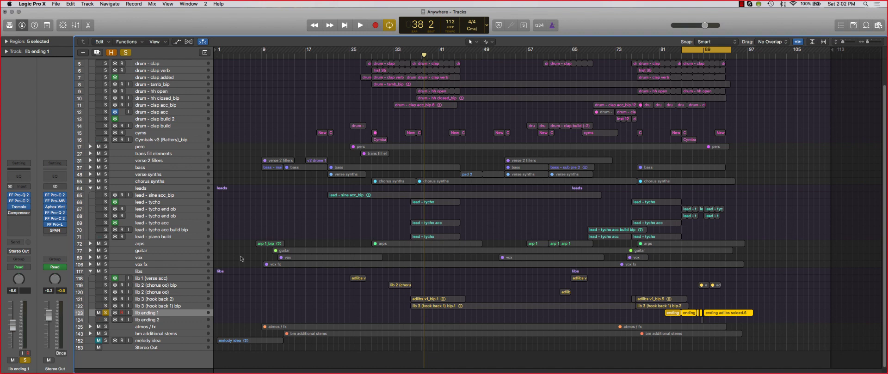
pyautogui.click(106, 313)
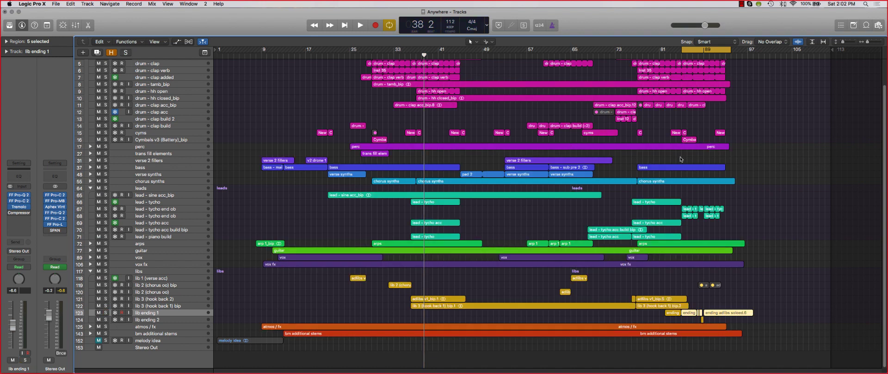
pyautogui.press('super+Up')
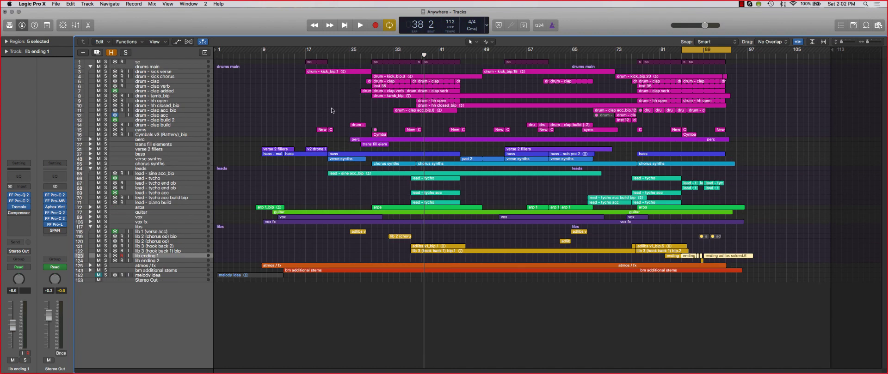
# Step: Switch cycle mode off and move the playhead between the chorus starts at bars 37 and 77, ending at bar 85
pyautogui.press('c')
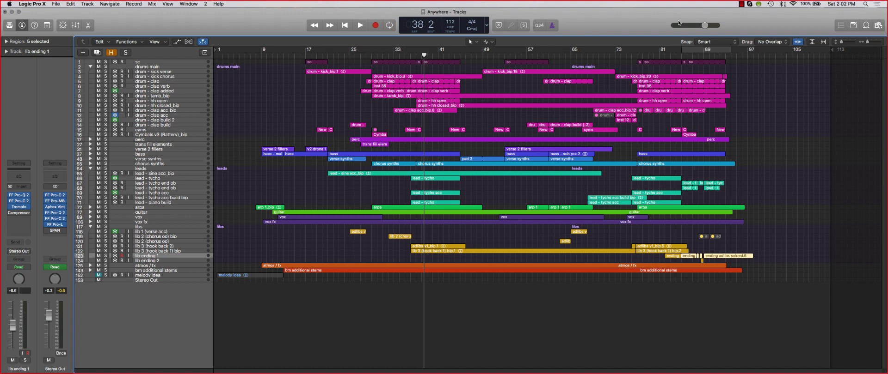
pyautogui.click(637, 55)
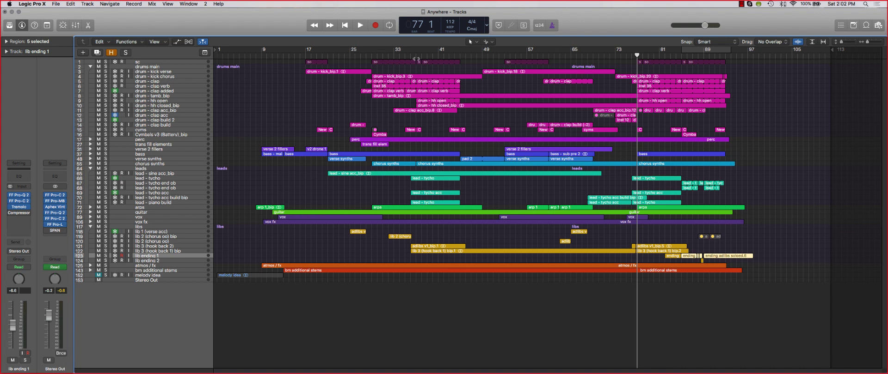
pyautogui.click(416, 58)
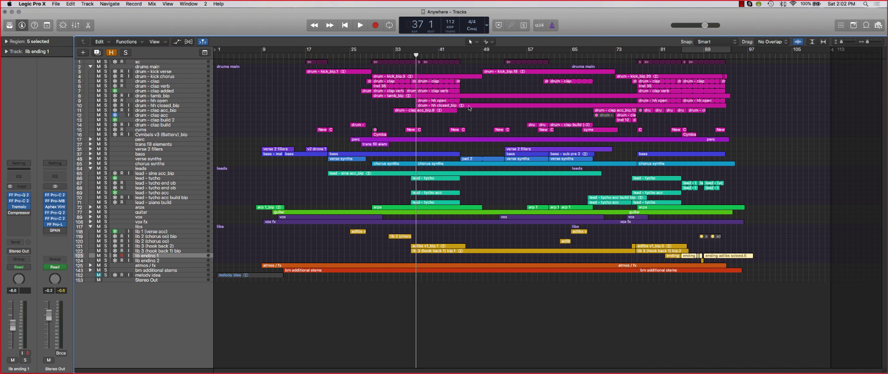
pyautogui.click(637, 56)
pyautogui.click(681, 56)
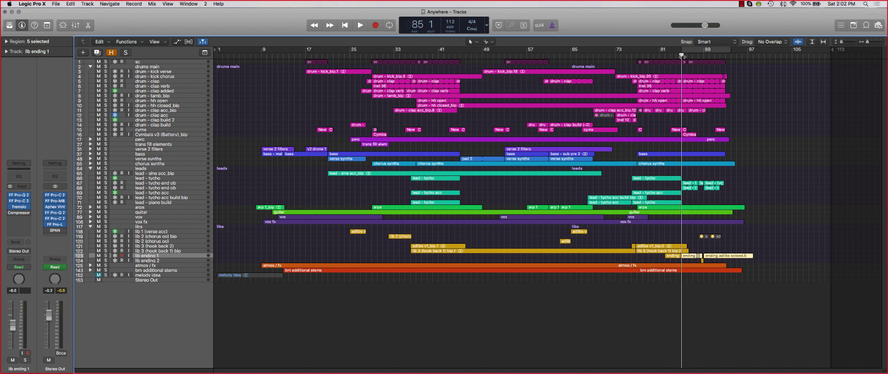
# Step: Turn cycle mode back on, solo the lib ending 1 track and play it from bar 85
pyautogui.press('c')
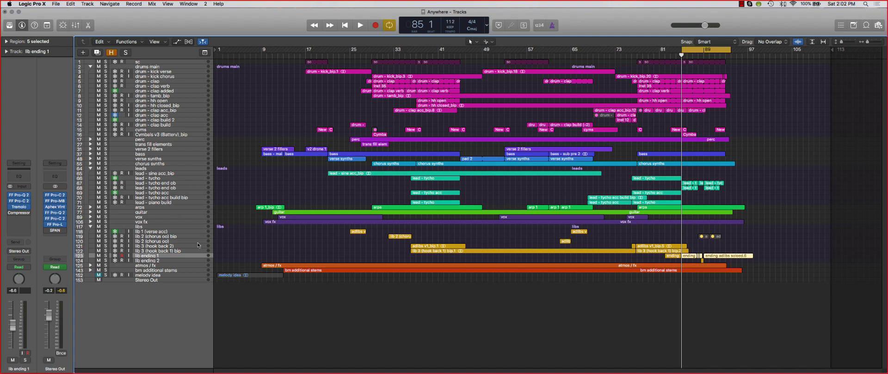
pyautogui.press('super+Down')
pyautogui.press('s')
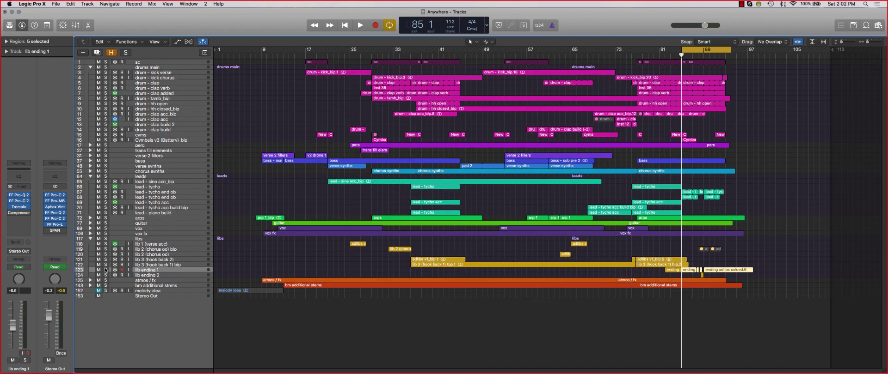
pyautogui.press('space')
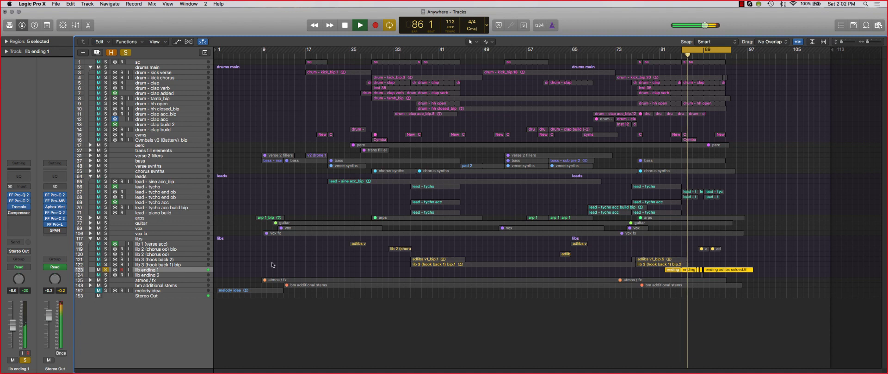
# Step: Add the lib ending 2 track to the solo while the ending ad-libs play
pyautogui.press('super+Down')
pyautogui.scroll(-2, 294, 267)
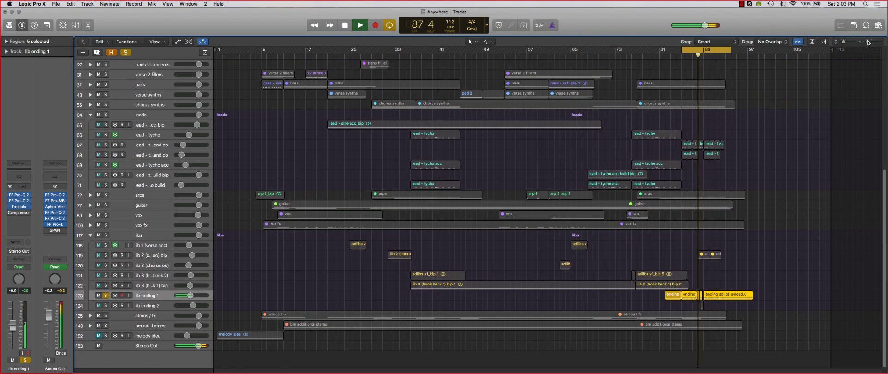
pyautogui.press('super+Right')
pyautogui.click(106, 305)
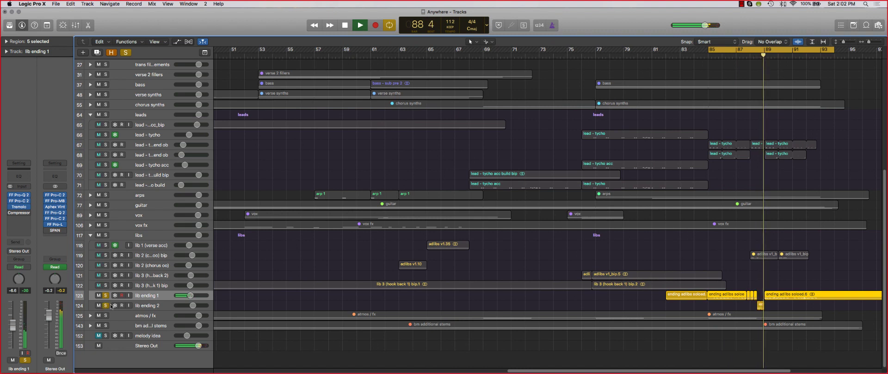
# Step: Turn cycle mode off, select the lib ending 2 region and play both ending ad-lib tracks from bar 88
pyautogui.click(735, 50)
pyautogui.press('space')
pyautogui.click(735, 55)
pyautogui.press('super+Up')
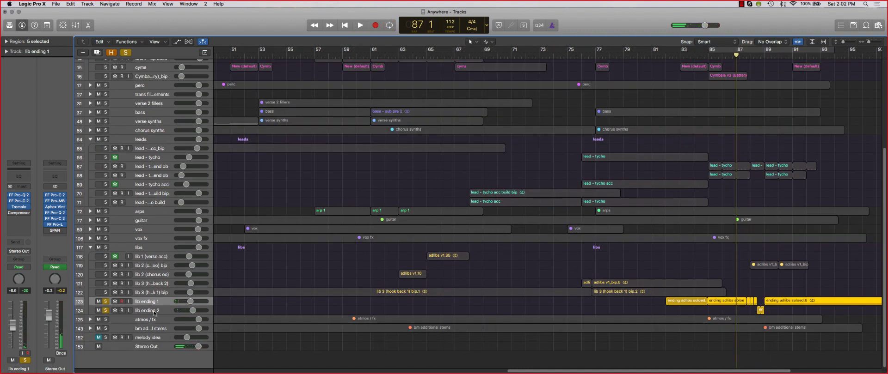
pyautogui.click(760, 310)
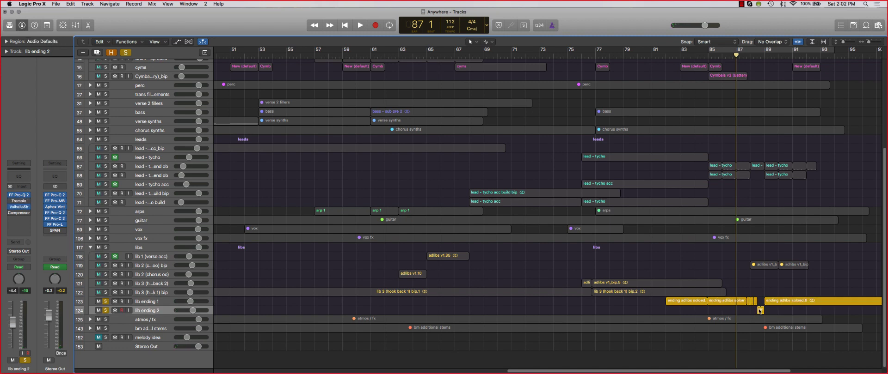
pyautogui.press('.')
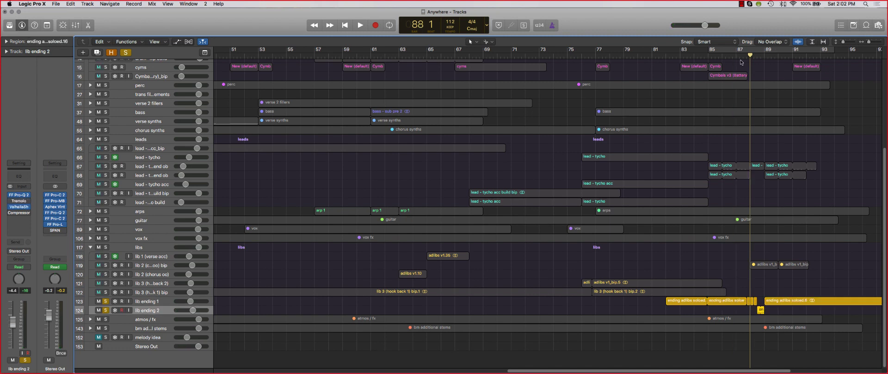
pyautogui.press('space')
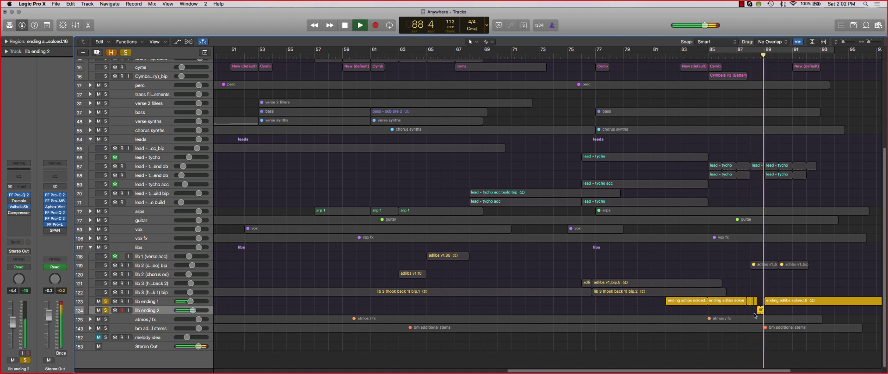
# Step: Stop playback, clear the solo on both lib ending tracks and show the whole arrangement
pyautogui.press('space')
pyautogui.press('ctrl+alt+super+s')
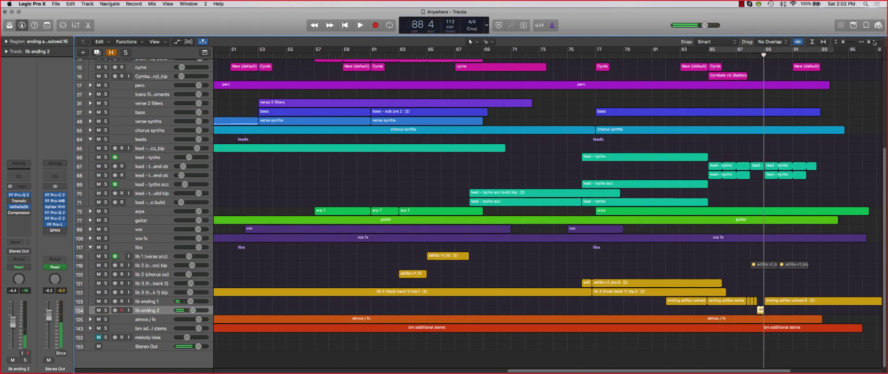
pyautogui.moveTo(869, 41); pyautogui.dragTo(866, 42)
pyautogui.press('super+Up')
pyautogui.press('super+Up')
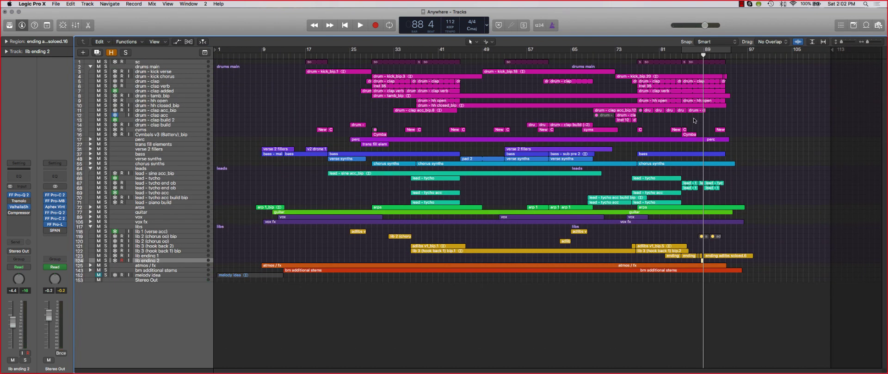
# Step: Set the cycle range to bars 45 to 53, covering the post-chorus after the first chorus
pyautogui.press('super+Down')
pyautogui.press('super+Down')
pyautogui.press('super+Down')
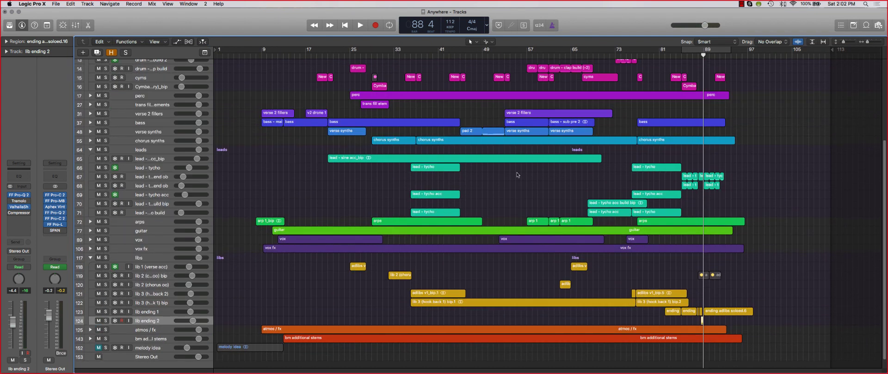
pyautogui.press('super+Up')
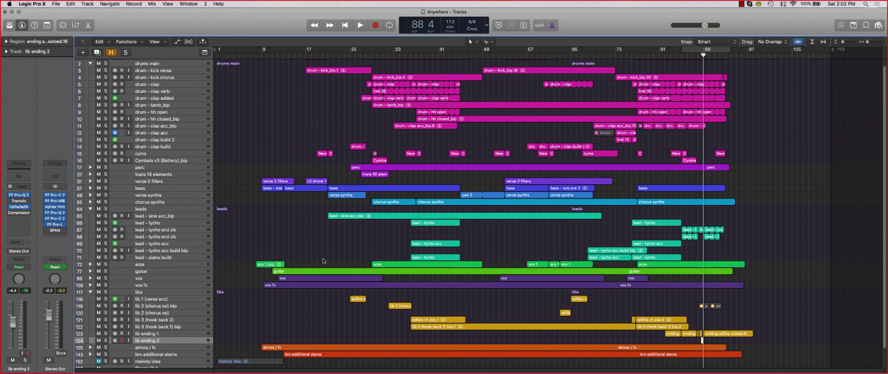
pyautogui.scroll(-3, 323, 261)
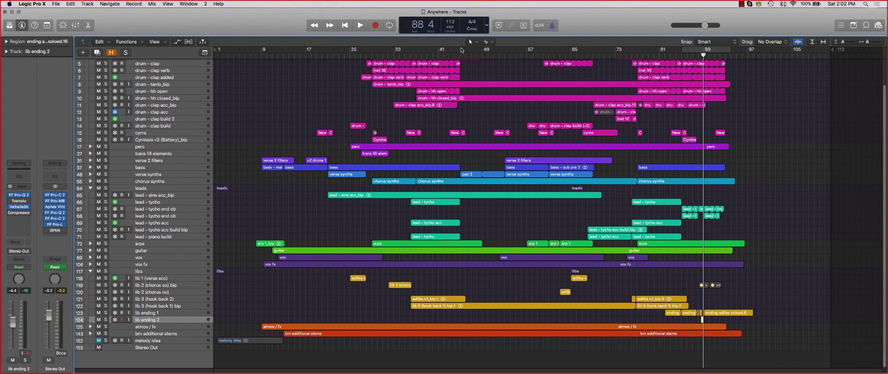
pyautogui.scroll(4, 461, 68)
pyautogui.moveTo(461, 51); pyautogui.dragTo(509, 59)
# Step: Expand the bm additional stems stack and briefly play the full mix from bar 45
pyautogui.scroll(-4, 173, 285)
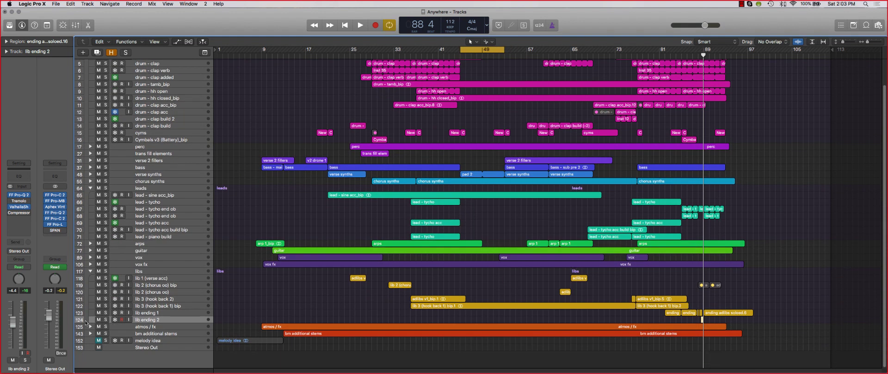
pyautogui.click(91, 334)
pyautogui.scroll(-4, 229, 280)
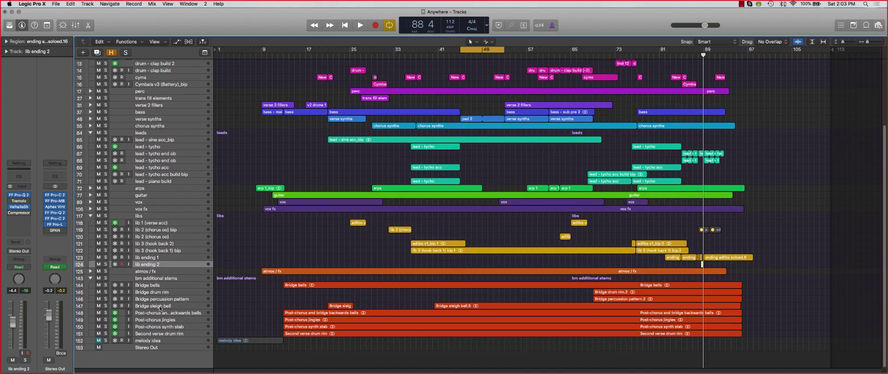
pyautogui.scroll(3, 241, 271)
pyautogui.scroll(-5, 242, 272)
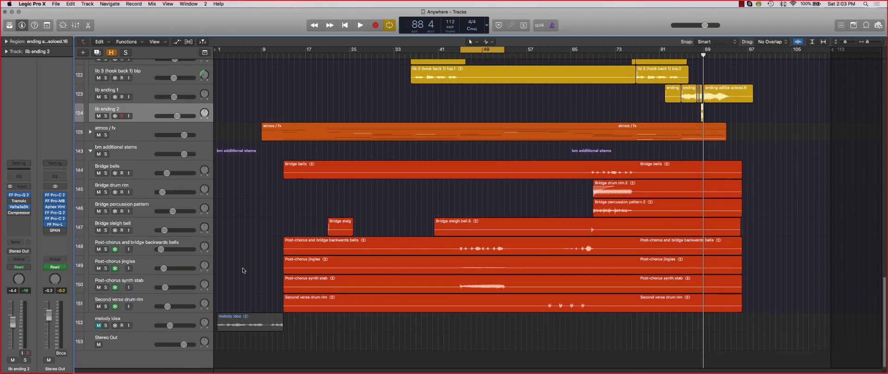
pyautogui.press('space')
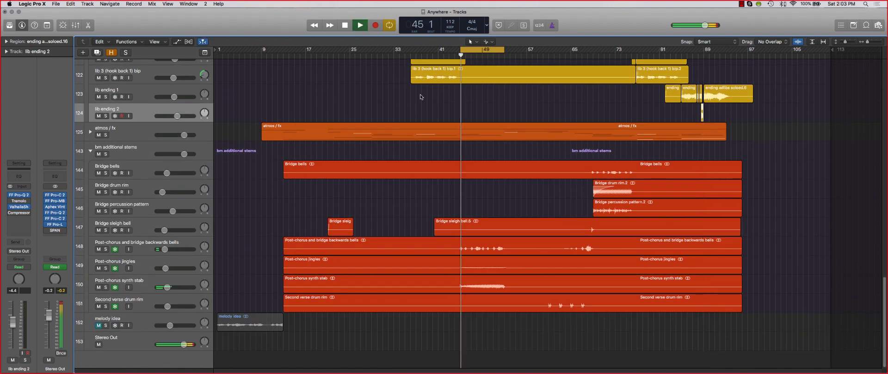
pyautogui.press('space')
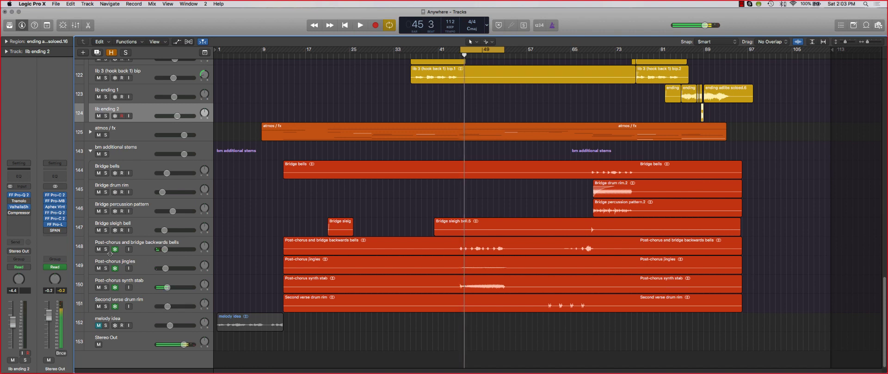
# Step: Solo all the tracks inside the bm additional stems stack and play them from bar 45
pyautogui.scroll(-5, 182, 248)
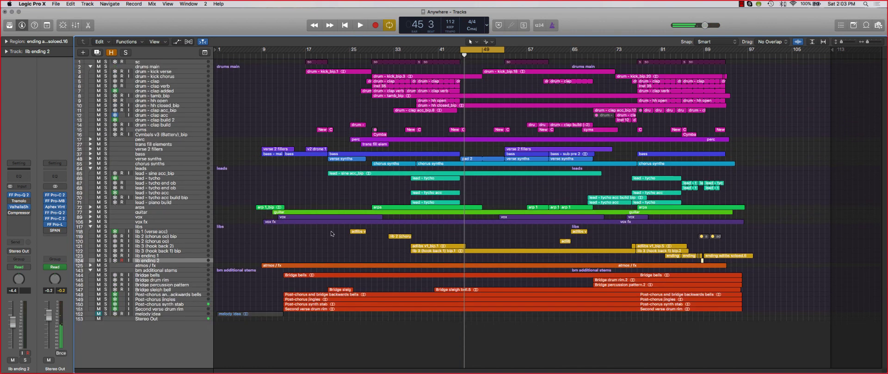
pyautogui.moveTo(106, 276); pyautogui.dragTo(106, 309)
pyautogui.press('z')
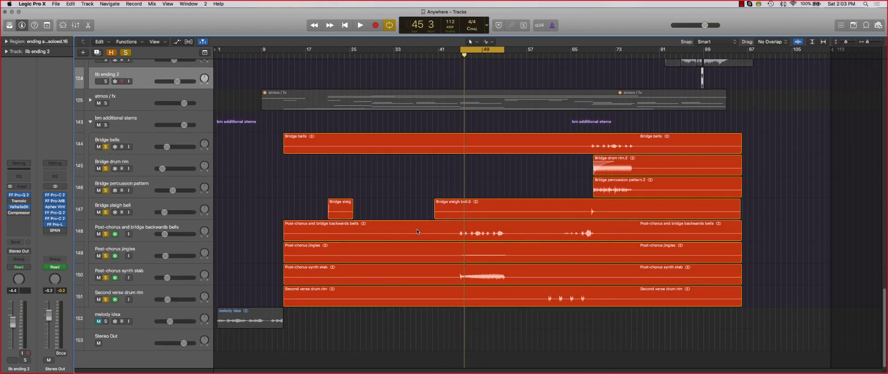
pyautogui.press('space')
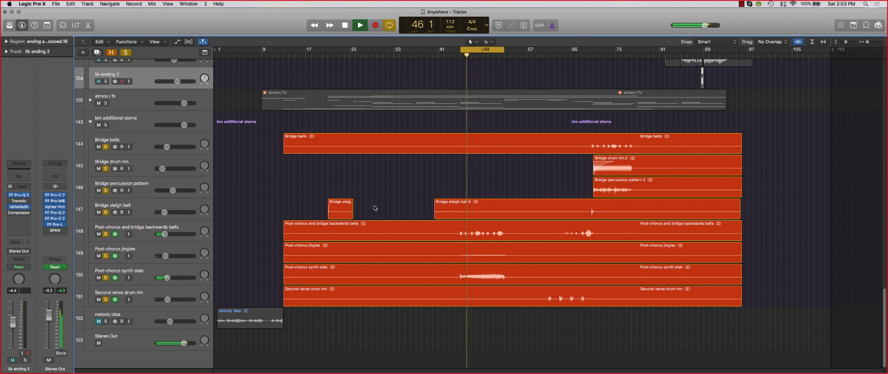
pyautogui.hotkey('ctrl', 'm')
pyautogui.press('Return')
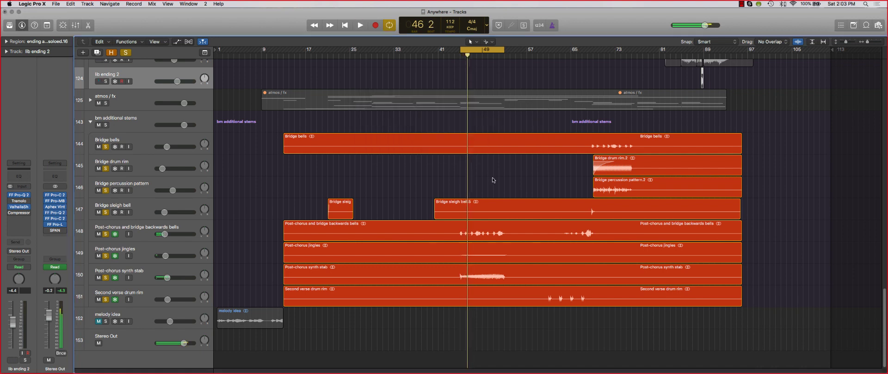
# Step: Turn cycle mode off and play the soloed additional stems from bar 49 to bar 51
pyautogui.press('c')
pyautogui.press('.')
pyautogui.press('.')
pyautogui.press('.')
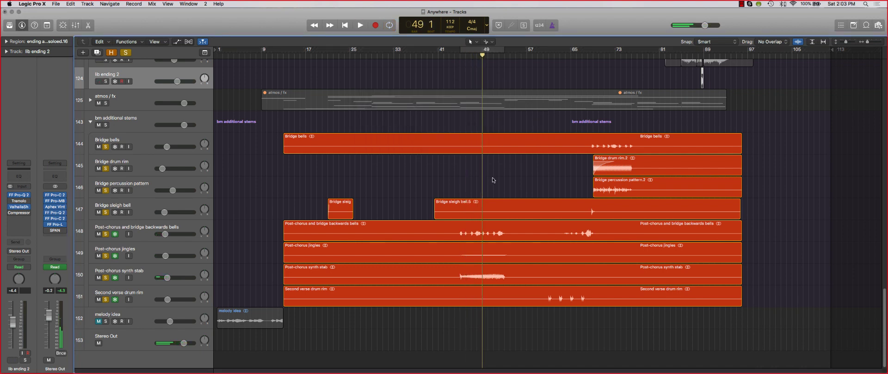
pyautogui.press('space')
pyautogui.hotkey('ctrl', 'm')
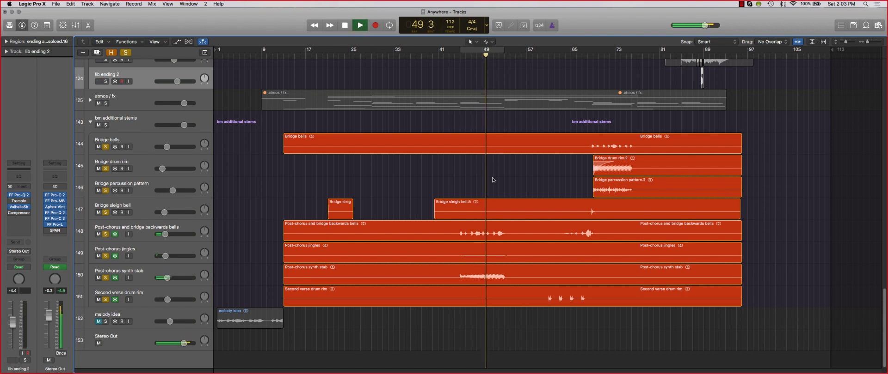
pyautogui.hotkey('ctrl', 'm')
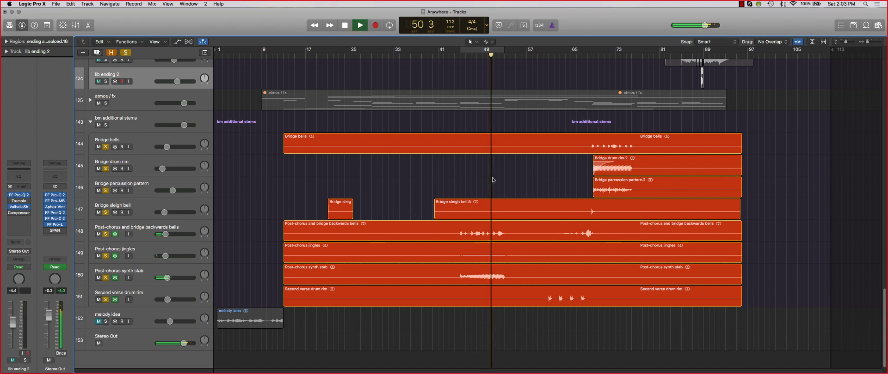
pyautogui.press('space')
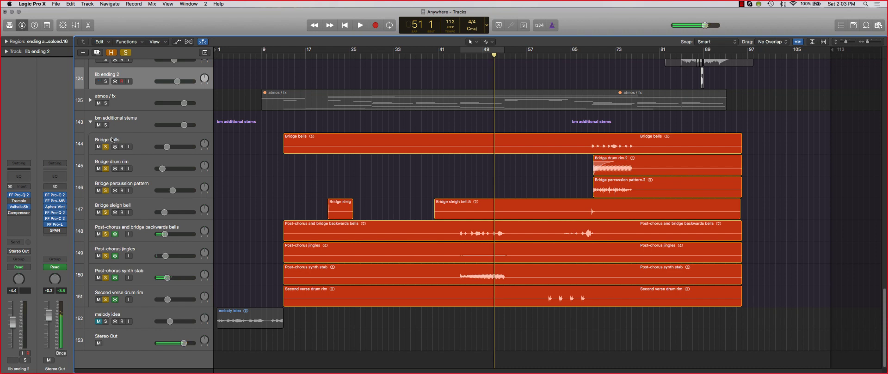
# Step: Clear the solo on the additional stems tracks and turn the cycle over bars 45 to 53 back on
pyautogui.moveTo(106, 146); pyautogui.dragTo(105, 344)
pyautogui.press('super+Up')
pyautogui.press('super+Up')
pyautogui.press('super+Up')
pyautogui.press('super+Up')
pyautogui.press('super+Up')
pyautogui.press('c')
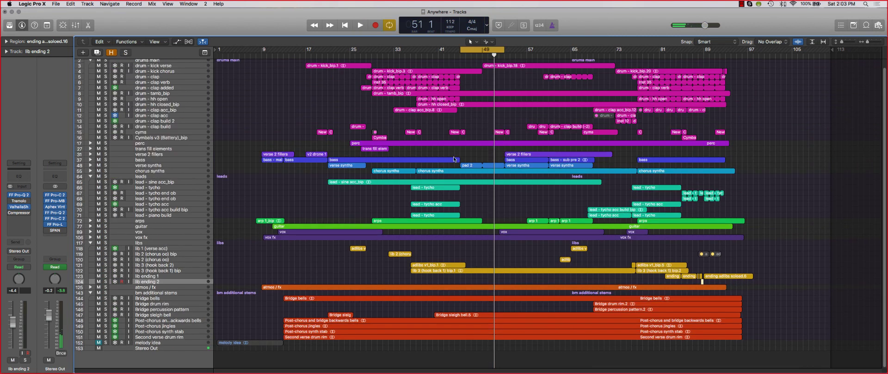
# Step: Expand the verse synths stack and play the verse - pad 2 track soloed from bar 45
pyautogui.click(90, 166)
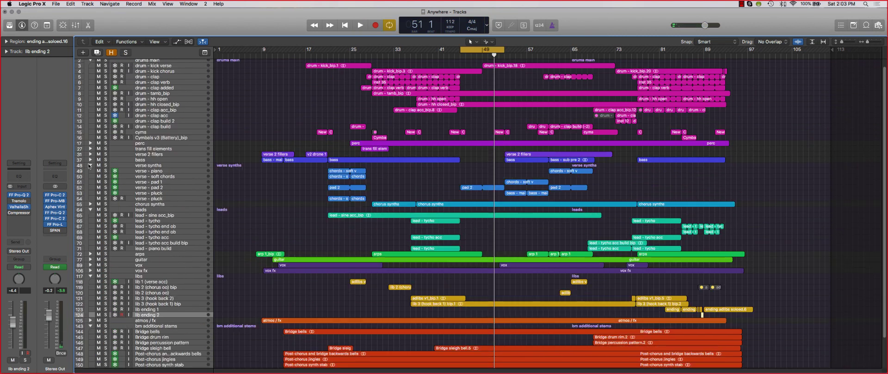
pyautogui.click(174, 189)
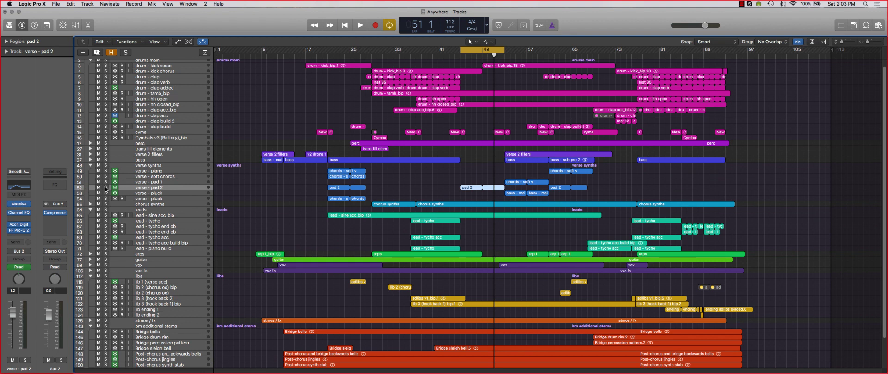
pyautogui.click(105, 187)
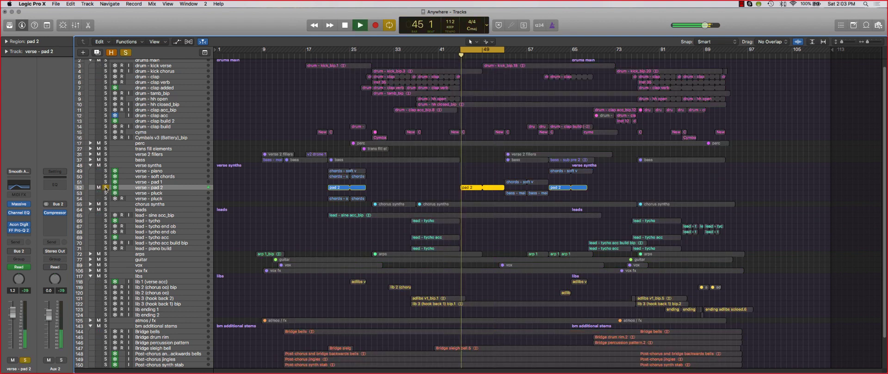
pyautogui.press('space')
# Step: Clear the solo on the verse - pad 2 track and turn cycle mode off
pyautogui.click(105, 188)
pyautogui.press('c')
pyautogui.press('super+Up')
pyautogui.press('super+Up')
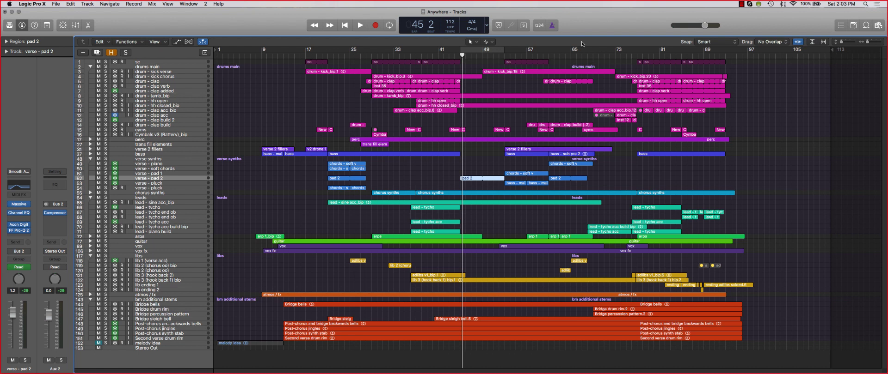
# Step: Move the playhead to bars 67, 26 and 66 to compare those sections, and briefly play the mix
pyautogui.click(581, 56)
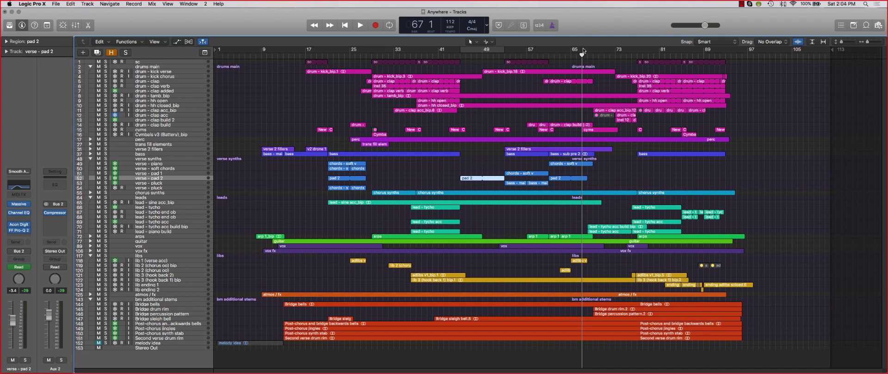
pyautogui.click(355, 56)
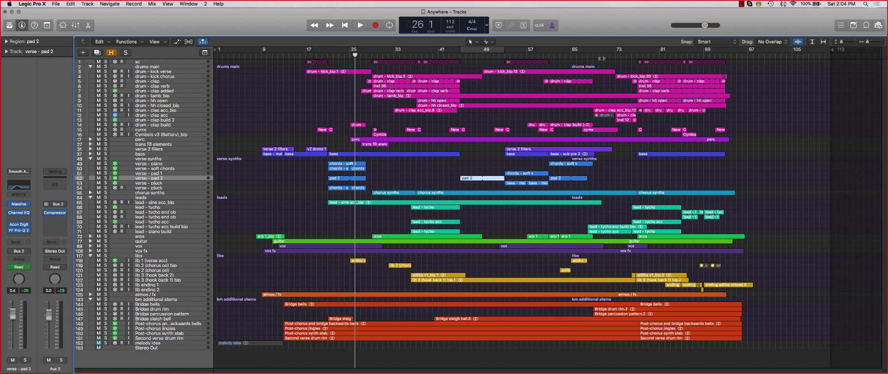
pyautogui.click(579, 56)
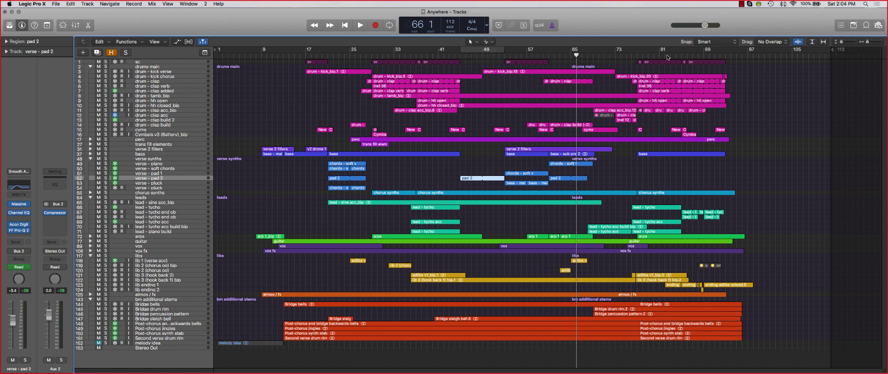
pyautogui.press('space')
# Step: Set the cycle range over bars 69 to 77 and collapse the bm additional stems stack
pyautogui.moveTo(596, 50); pyautogui.dragTo(637, 50)
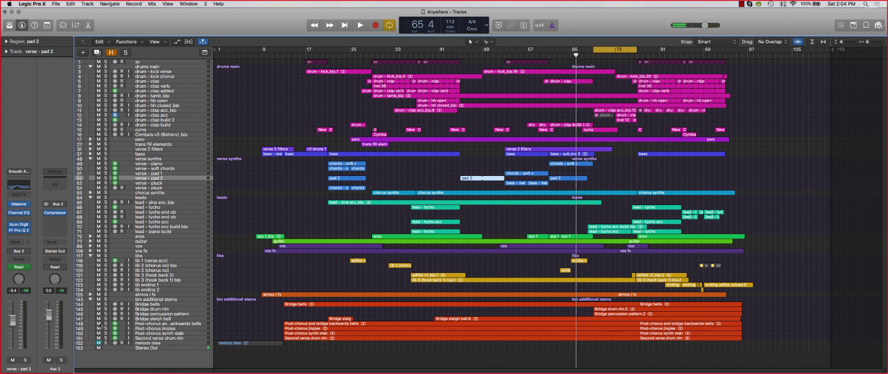
pyautogui.click(90, 299)
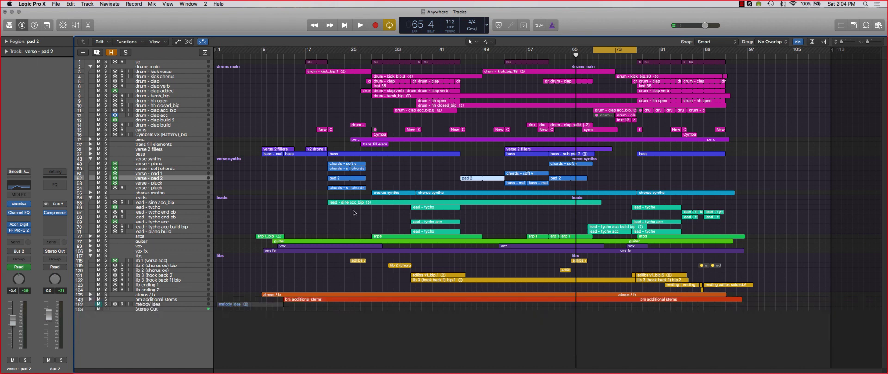
# Step: Play the full mix from bar 69 to bar 71 with cycle mode off
pyautogui.press('space')
pyautogui.press('c')
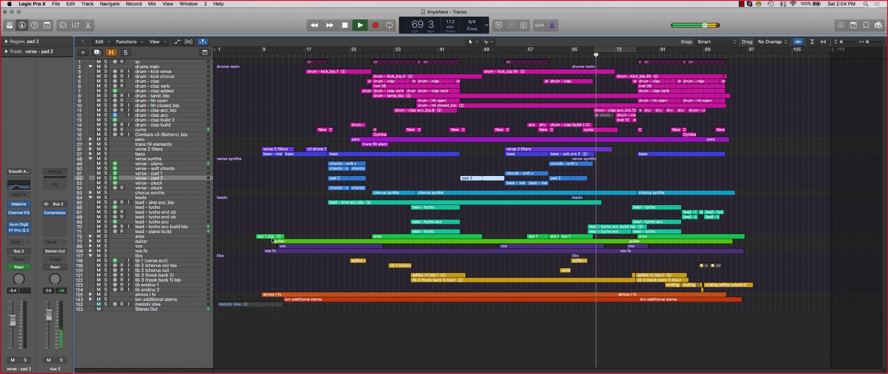
pyautogui.press('super+Down')
pyautogui.scroll(5, 329, 241)
pyautogui.scroll(-8, 237, 245)
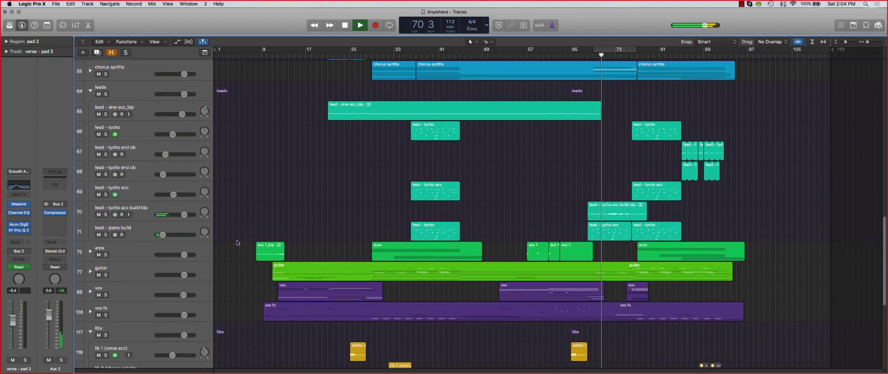
pyautogui.press('super+Up')
pyautogui.press('super+Up')
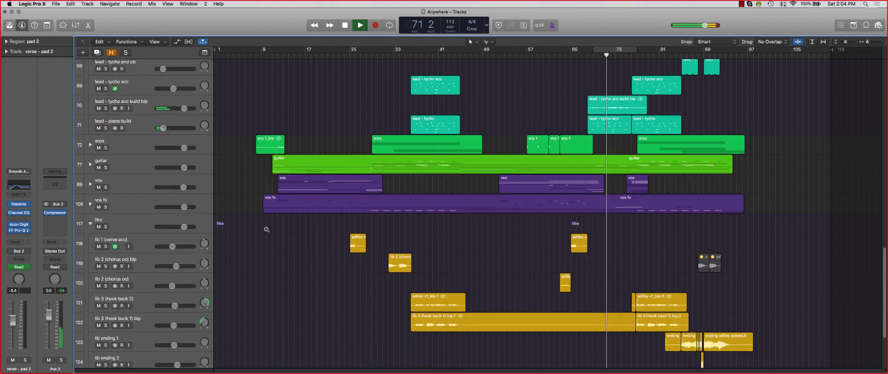
pyautogui.scroll(5, 324, 222)
pyautogui.press('space')
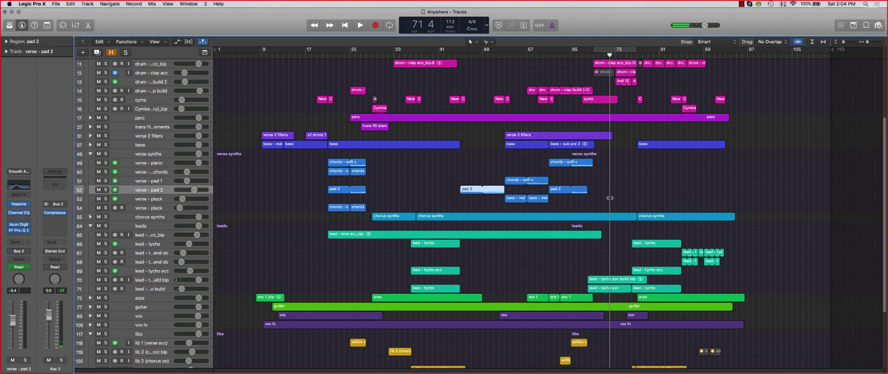
# Step: Collapse the libs stack and expand the bm additional stems stack
pyautogui.scroll(3, 609, 198)
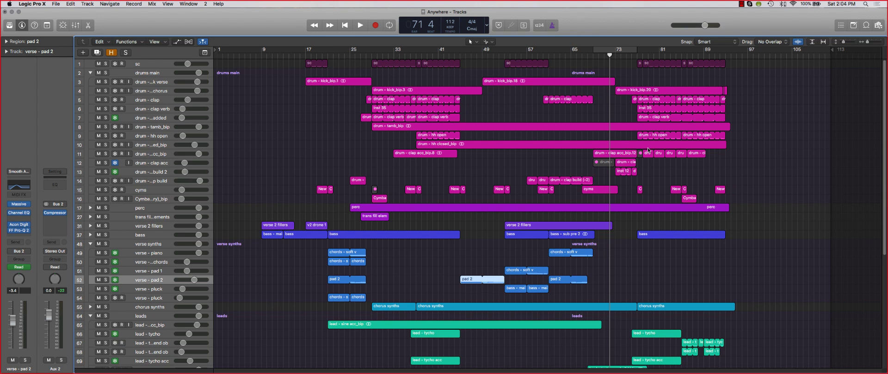
pyautogui.scroll(-4, 648, 150)
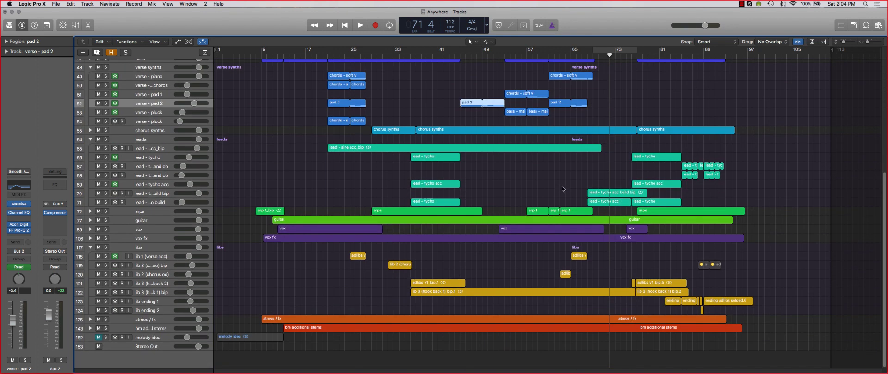
pyautogui.click(90, 248)
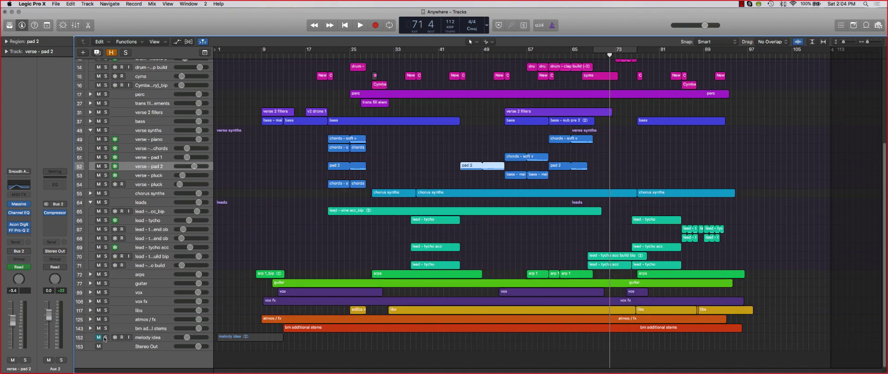
pyautogui.click(90, 328)
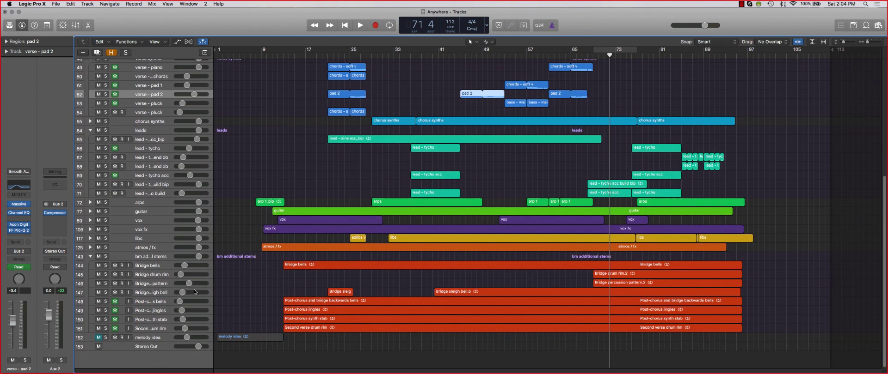
# Step: Solo the Bridge bells, Bridge drum rim and Bridge percussion pattern tracks and play them cycling over bars 69 to 77
pyautogui.press('super+Down')
pyautogui.press('super+Down')
pyautogui.press('super+Down')
pyautogui.scroll(-15, 258, 277)
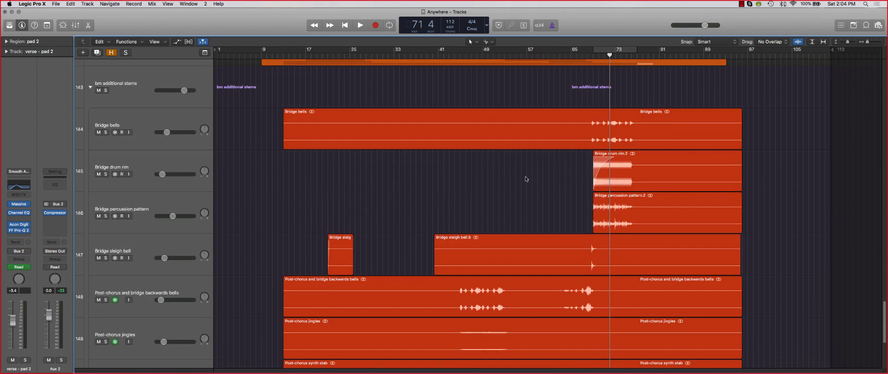
pyautogui.scroll(-1, 525, 179)
pyautogui.press('c')
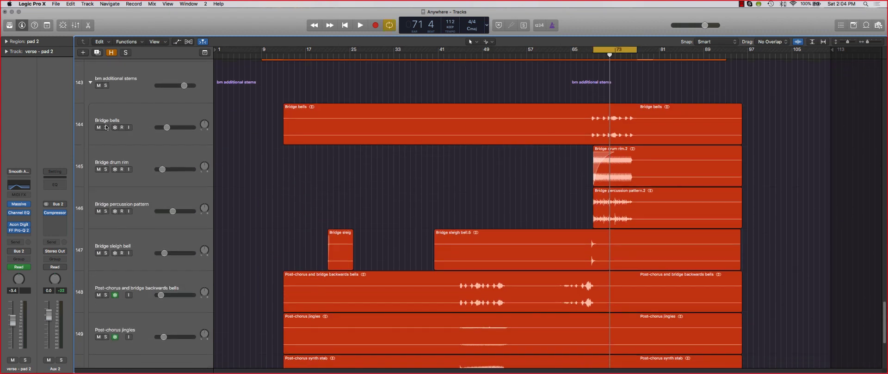
pyautogui.moveTo(105, 128); pyautogui.dragTo(108, 202)
pyautogui.press('super+Up')
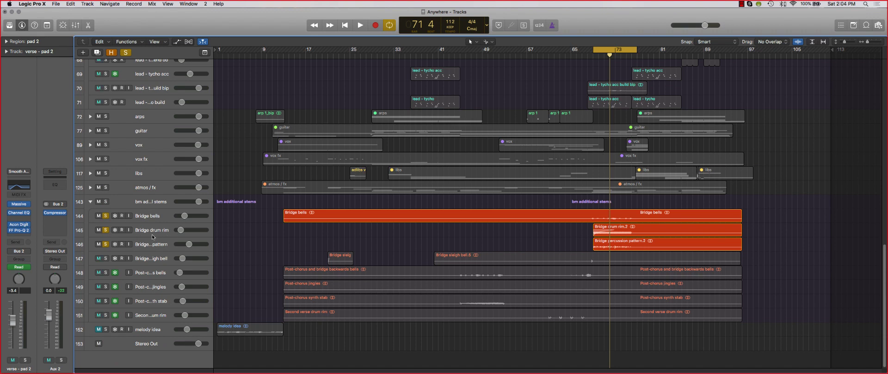
pyautogui.press('space')
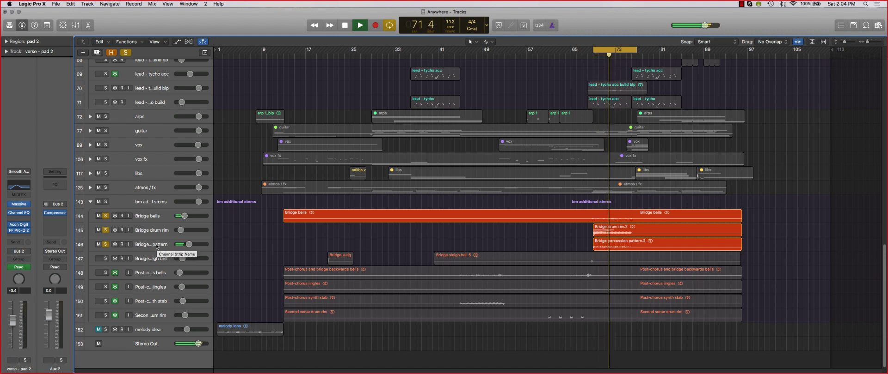
# Step: Turn cycle mode off and, during playback to bar 75, switch the three soloed bridge tracks from solo to mute
pyautogui.press('c')
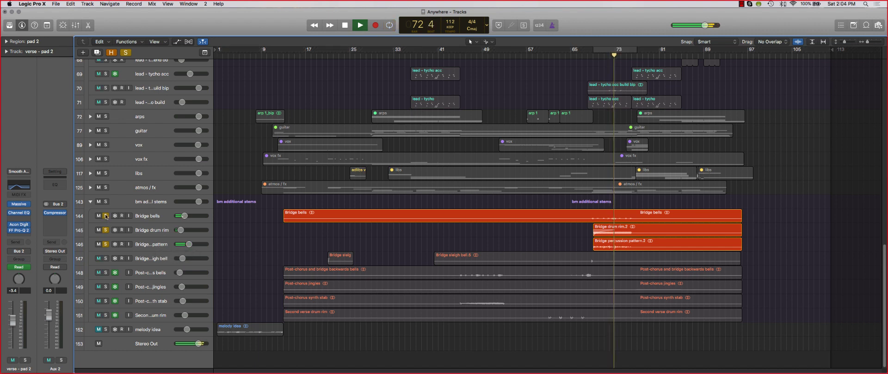
pyautogui.moveTo(105, 216); pyautogui.dragTo(105, 245)
pyautogui.click(99, 216)
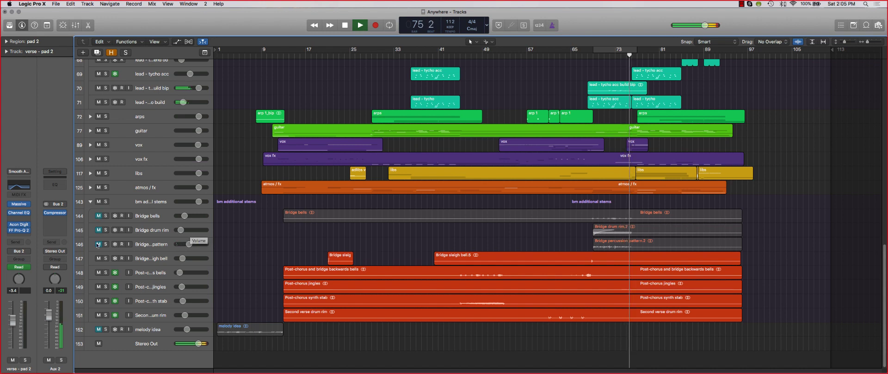
pyautogui.press('space')
# Step: Unmute the Bridge bells, Bridge drum rim and Bridge percussion pattern tracks
pyautogui.click(99, 216)
pyautogui.click(98, 231)
pyautogui.click(98, 244)
pyautogui.press('super+Up')
pyautogui.press('super+Up')
pyautogui.press('super+Up')
pyautogui.press('super+Up')
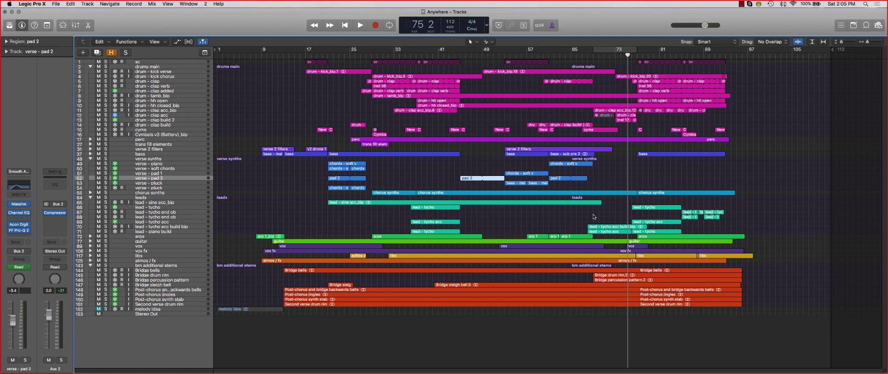
pyautogui.scroll(3, 580, 180)
pyautogui.scroll(-1, 580, 180)
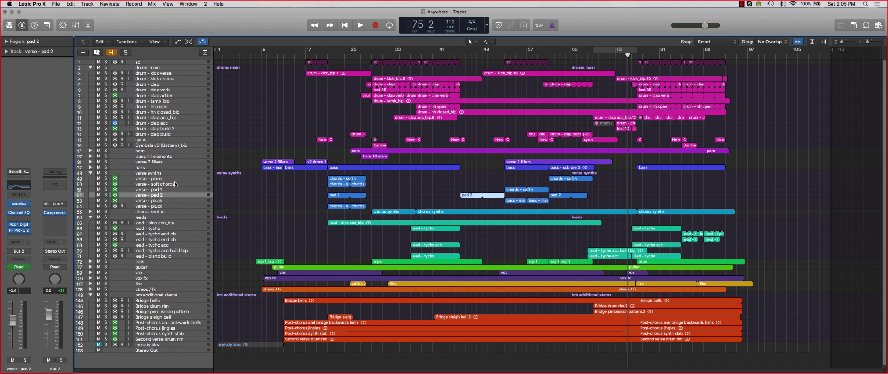
# Step: Collapse the verse synths stack and expand the chorus synths stack
pyautogui.click(90, 173)
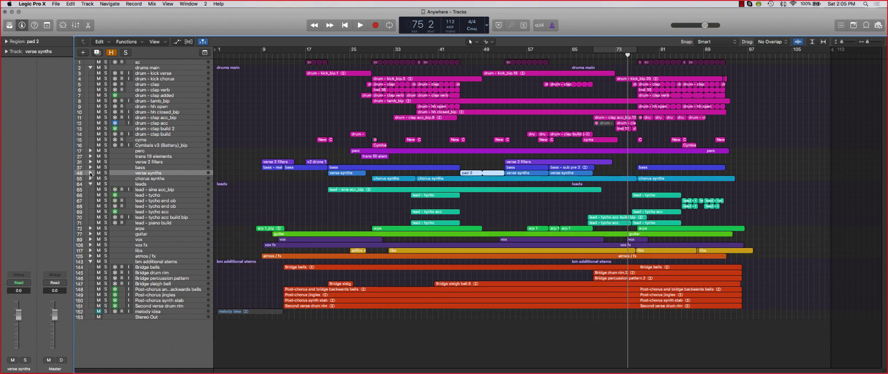
pyautogui.click(90, 179)
# Step: Set the cycle range over bars 29 to 37
pyautogui.moveTo(372, 48); pyautogui.dragTo(417, 47)
pyautogui.scroll(8, 390, 182)
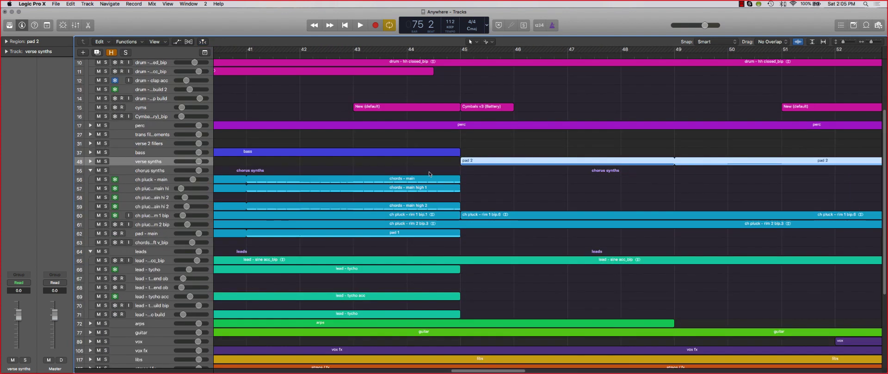
pyautogui.moveTo(871, 42); pyautogui.dragTo(867, 41)
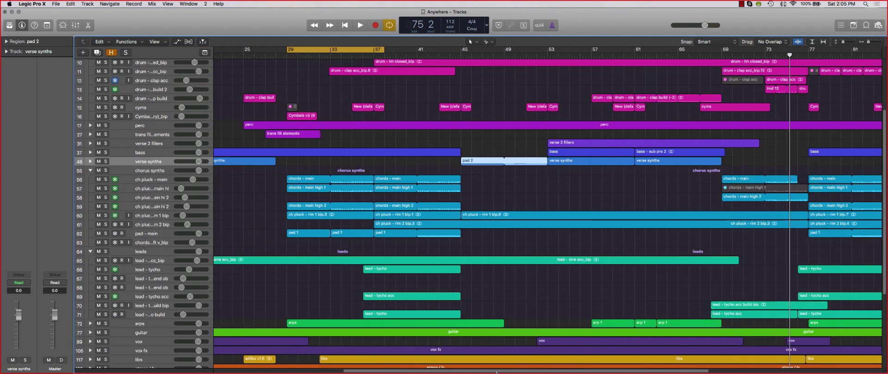
pyautogui.moveTo(487, 372); pyautogui.dragTo(461, 373)
pyautogui.press('super+Up')
# Step: Solo the ch pluck - main track in the chorus synths stack and play it briefly from bar 29
pyautogui.click(181, 173)
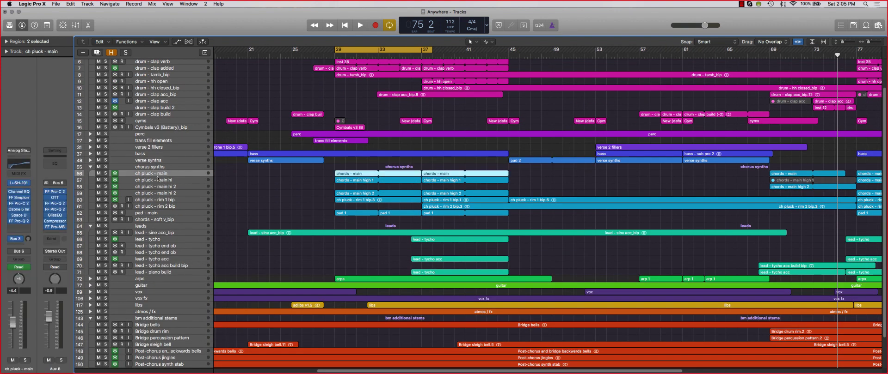
pyautogui.press('z')
pyautogui.scroll(-3, 187, 180)
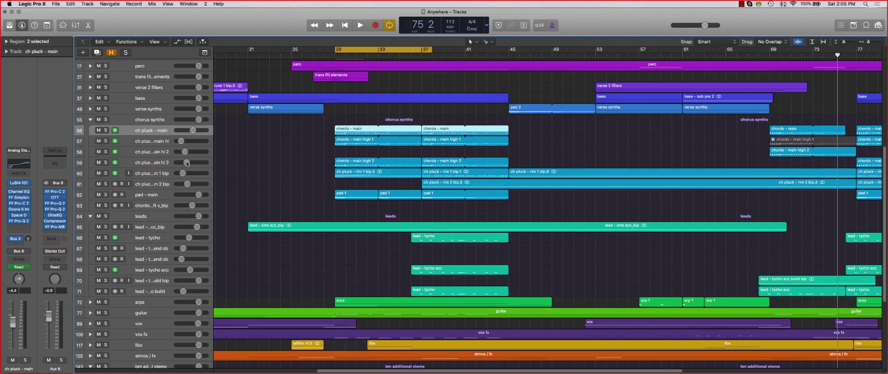
pyautogui.click(106, 131)
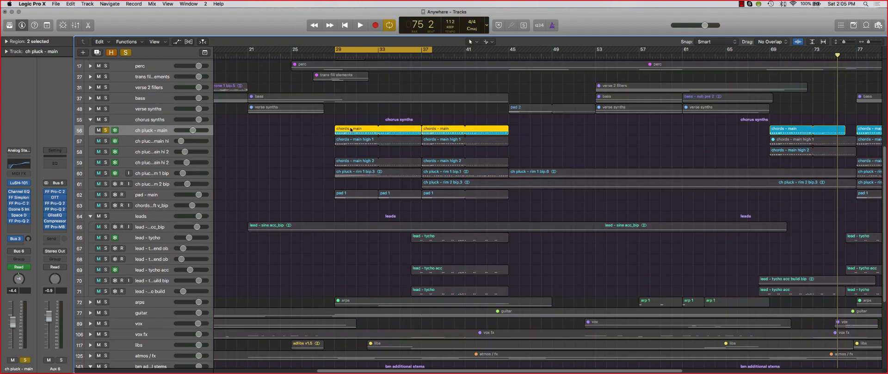
pyautogui.press('space')
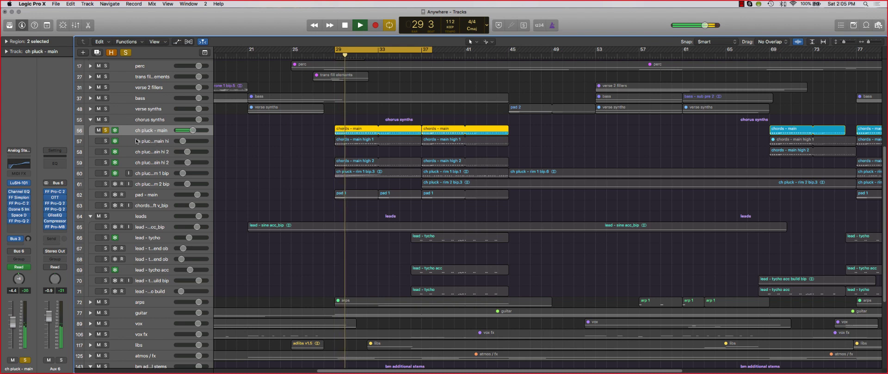
pyautogui.press('space')
# Step: Solo the ch pluck - main hi track in place of ch pluck - main
pyautogui.click(105, 141)
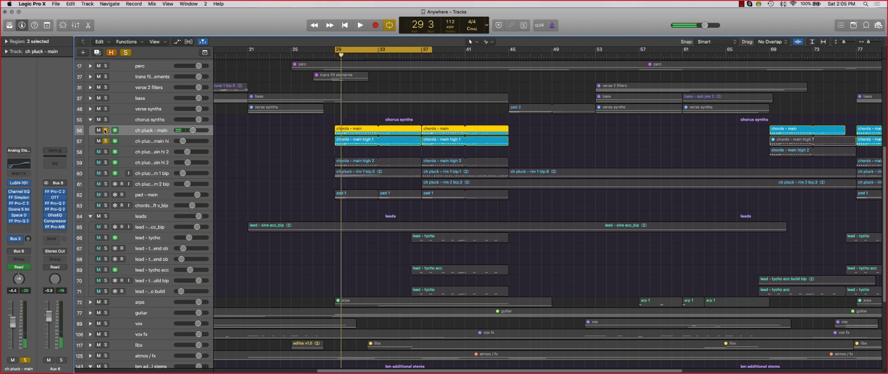
pyautogui.click(104, 131)
pyautogui.click(165, 141)
# Step: Open the chords - main high 1 region at bar 29 in the Piano Roll to examine its notes
pyautogui.click(359, 152)
pyautogui.doubleClick(359, 141)
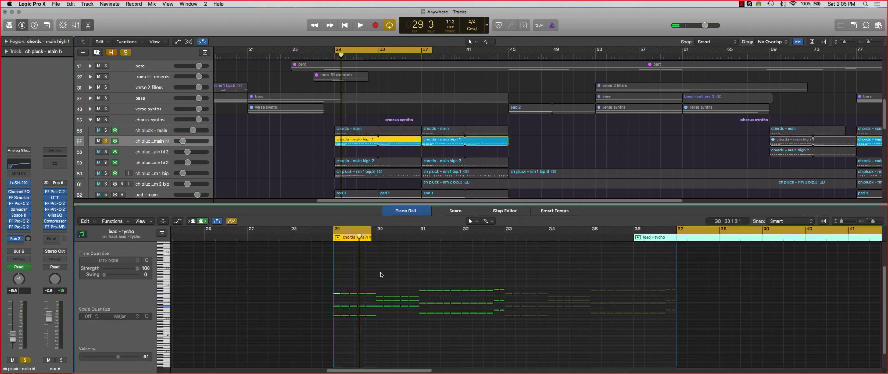
pyautogui.scroll(4, 382, 301)
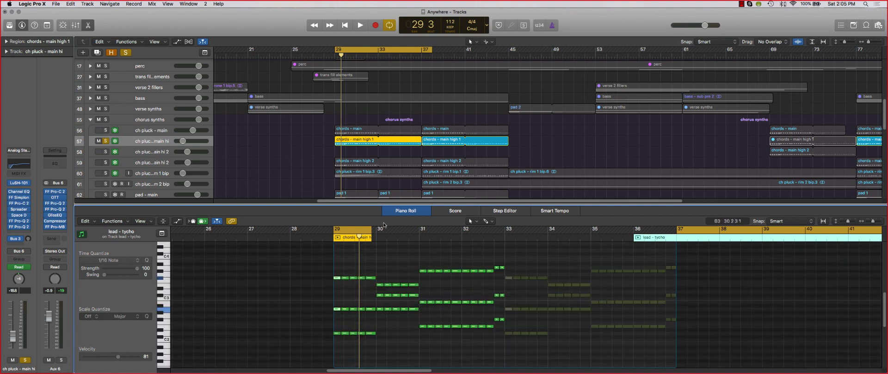
# Step: Select the ch pluck - main hi track, play it briefly, and turn off the cycle range
pyautogui.click(154, 141)
pyautogui.press('space')
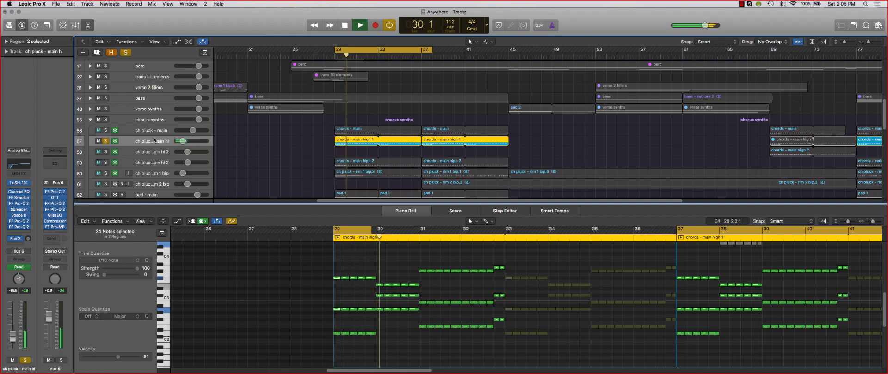
pyautogui.press('space')
pyautogui.press('c')
pyautogui.press('super+Up')
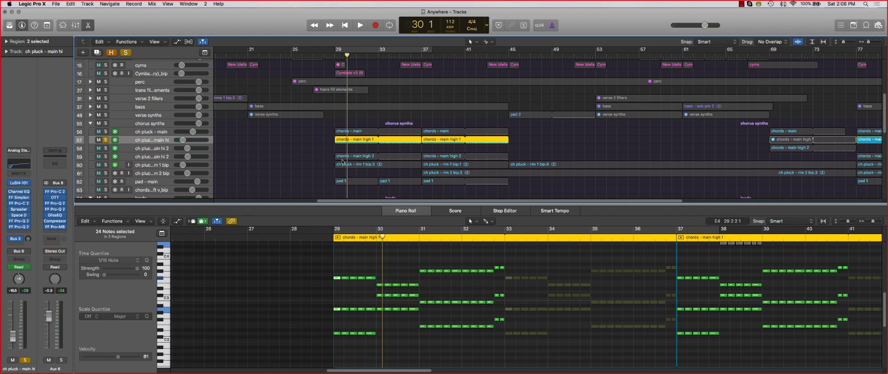
# Step: Audition ch pluck - main soloed together with ch pluck - main hi, and remove its solo
pyautogui.scroll(-2, 115, 140)
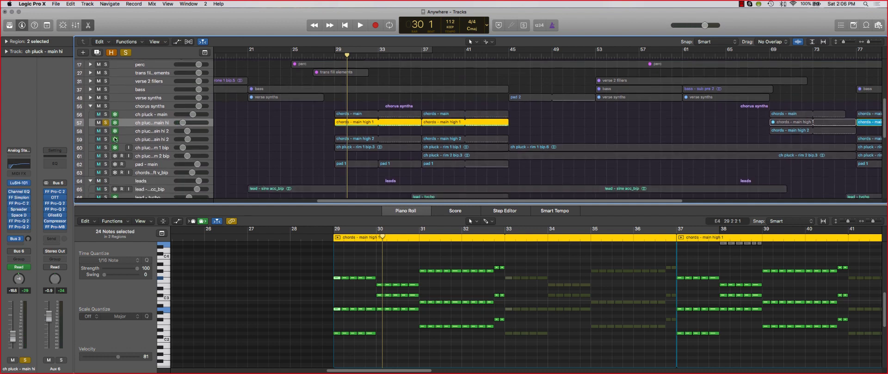
pyautogui.click(105, 114)
pyautogui.press('cmd+u')
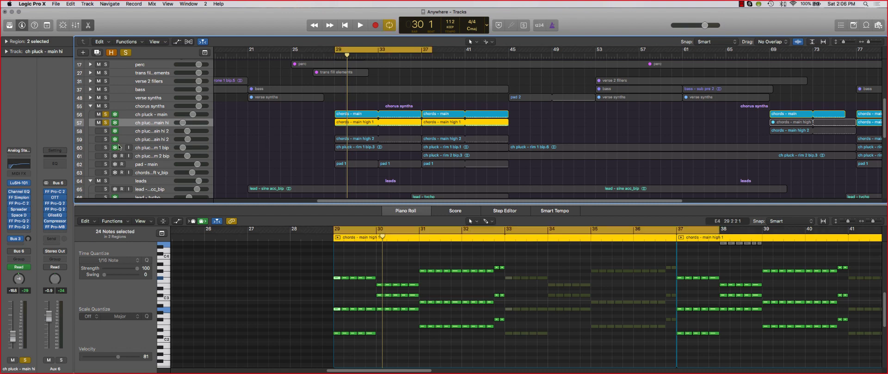
pyautogui.press('space')
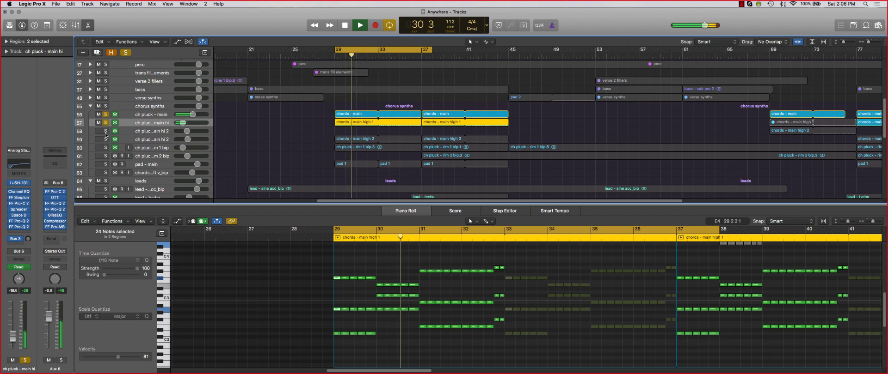
pyautogui.press('space')
pyautogui.click(105, 114)
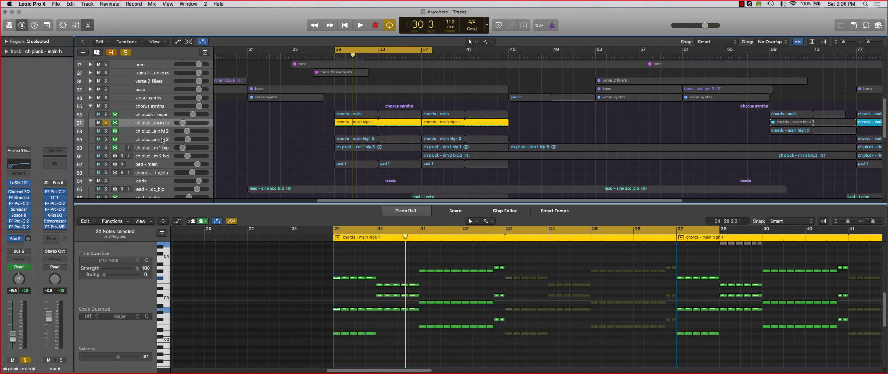
# Step: Solo the ch pluck - main hi 2 track 59 in place of ch pluck - main hi and play it
pyautogui.click(160, 139)
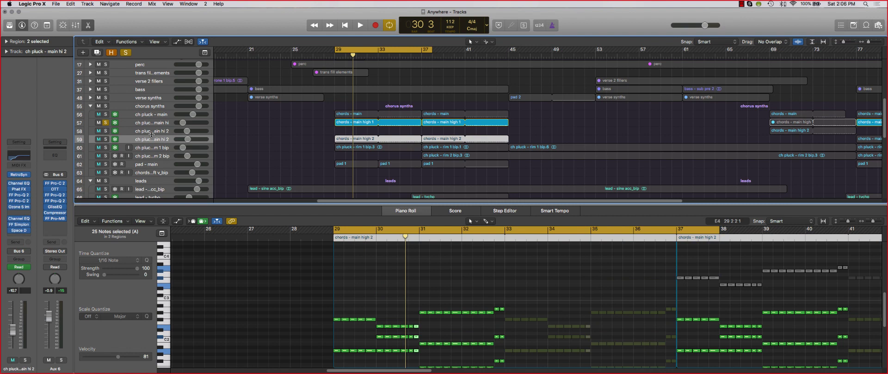
pyautogui.click(106, 140)
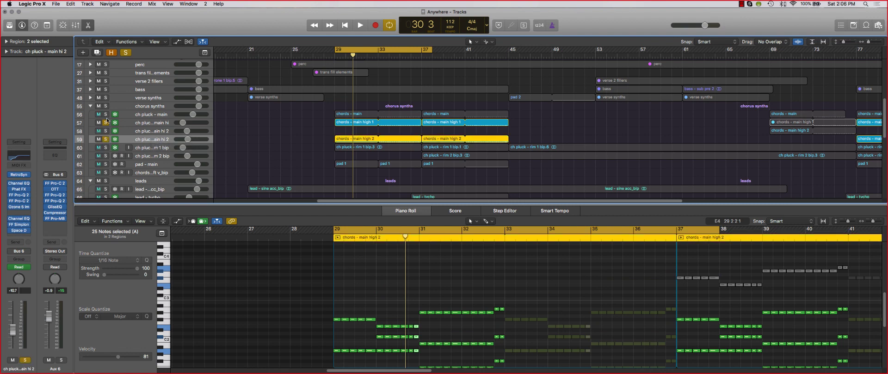
pyautogui.click(105, 122)
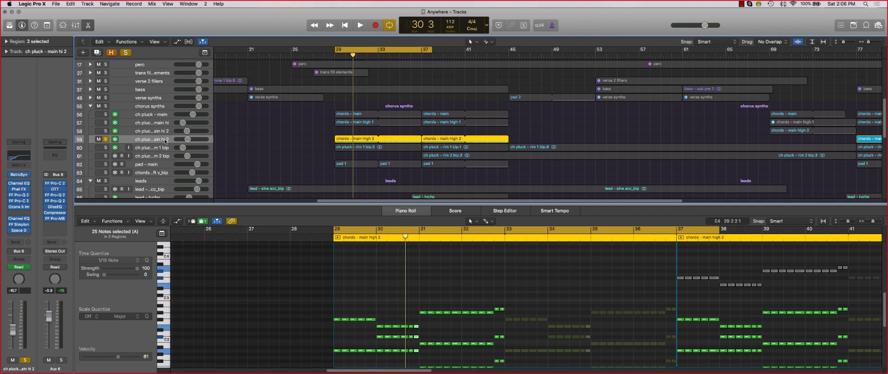
pyautogui.press('space')
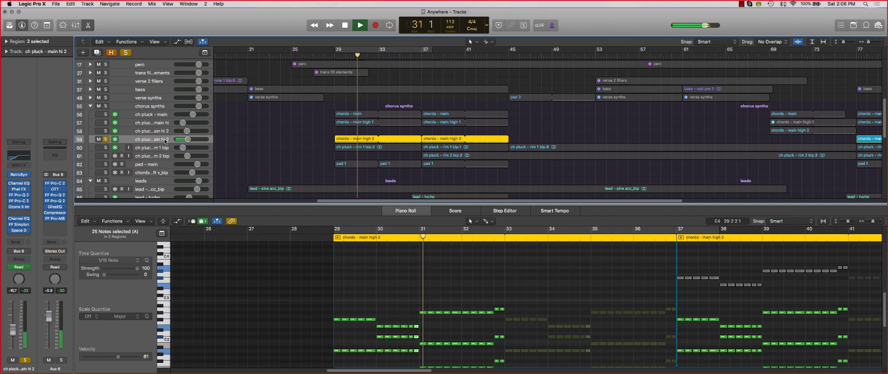
# Step: Check the chorus pluck tracks' volume automation, hide it, and turn on the cycle range over bars 29 to 37
pyautogui.press('a')
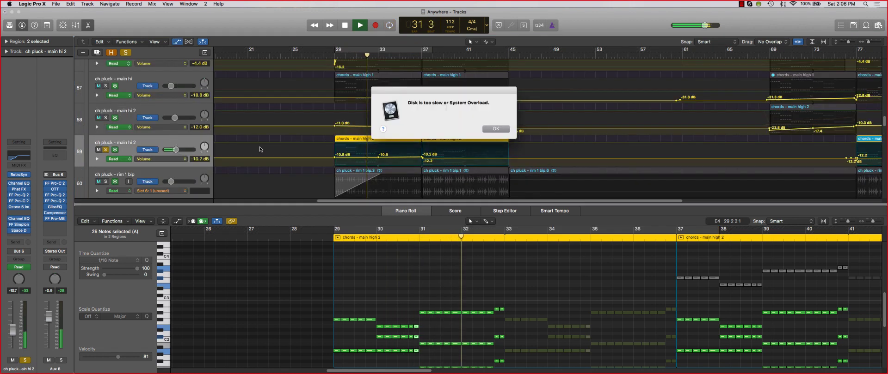
pyautogui.click(495, 129)
pyautogui.press('a')
pyautogui.press('super+u')
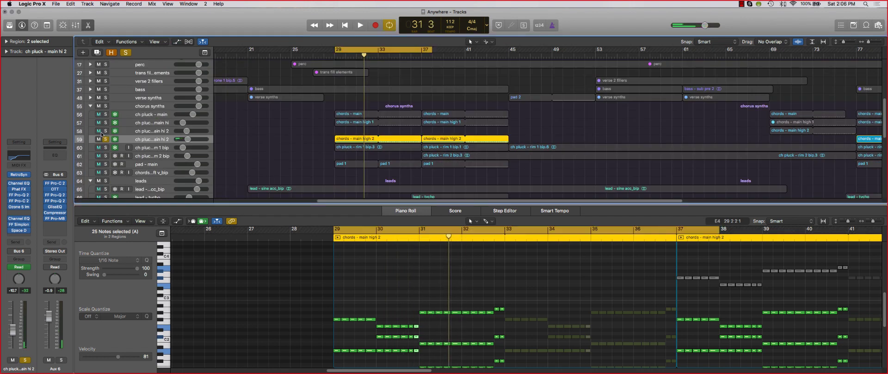
# Step: Add ch pluck - main and main hi to the solo and compare playback with and without main hi 2
pyautogui.moveTo(105, 115); pyautogui.dragTo(106, 123)
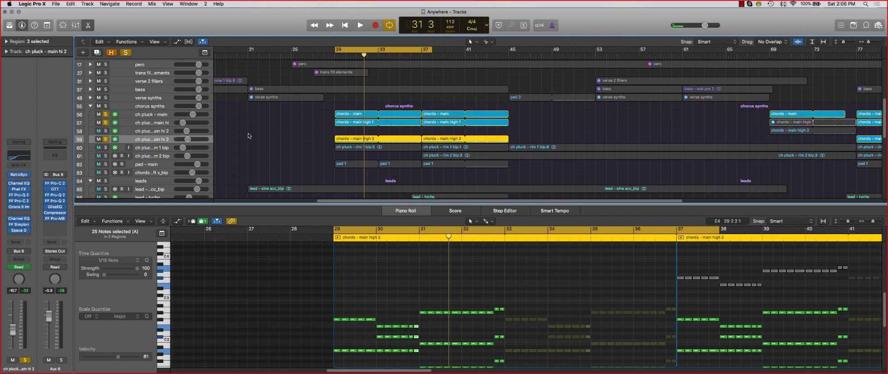
pyautogui.press('space')
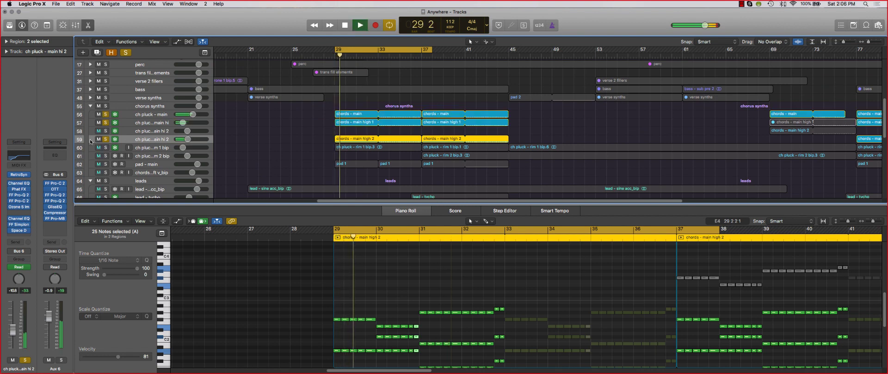
pyautogui.click(105, 140)
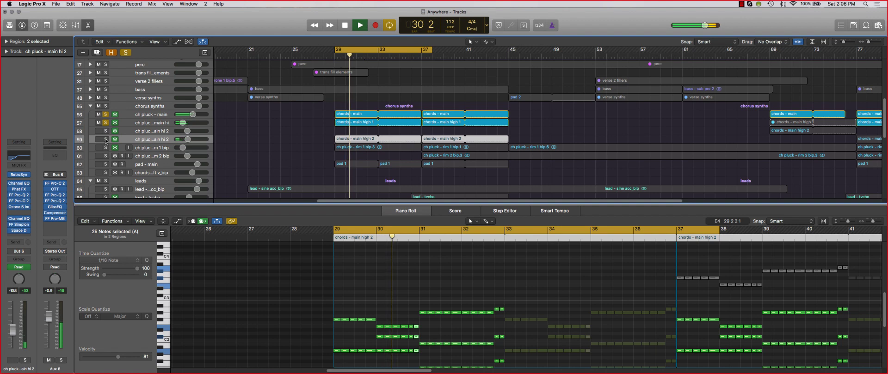
pyautogui.click(106, 140)
pyautogui.press('space')
# Step: Solo ch pluck - rim 1 bip during playback, removing the solos from the main, main hi and main hi 2 plucks
pyautogui.click(105, 148)
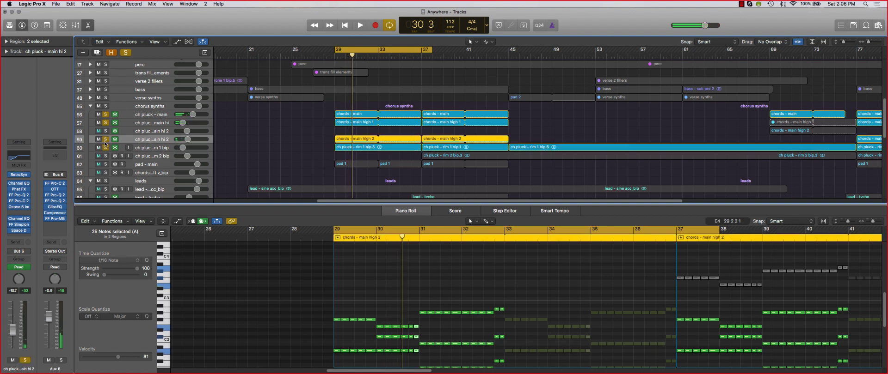
pyautogui.click(106, 139)
pyautogui.click(154, 148)
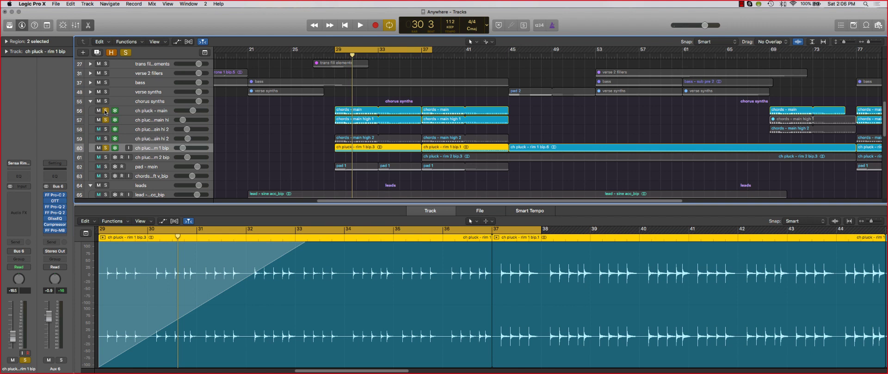
pyautogui.press('space')
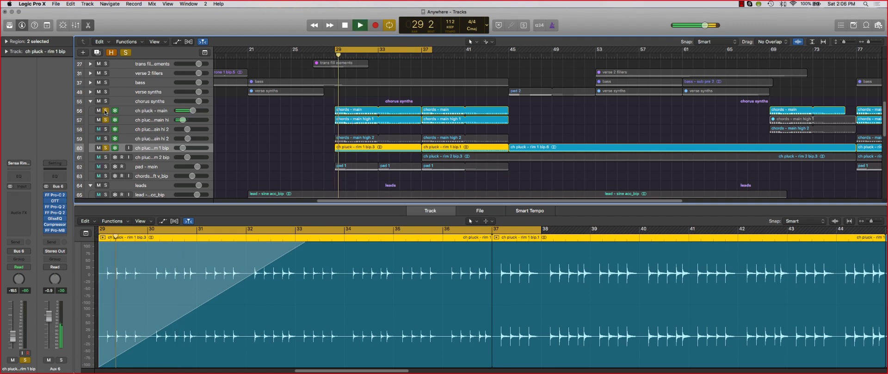
pyautogui.click(105, 111)
pyautogui.click(106, 120)
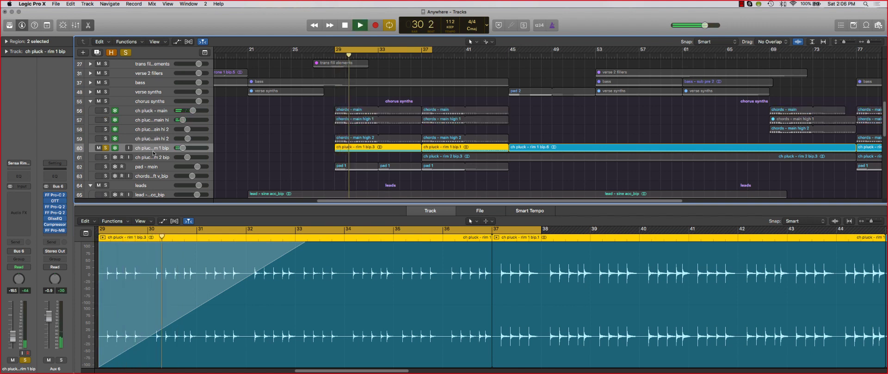
pyautogui.press('space')
# Step: Close the audio editor and enlarge the arrangement around the ch pluck - rim 1 bip regions
pyautogui.scroll(-1, 331, 144)
pyautogui.scroll(-3, 331, 144)
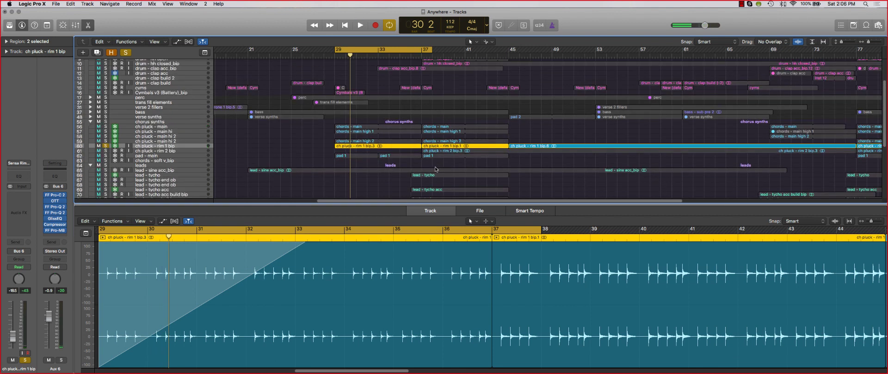
pyautogui.press('p')
pyautogui.press('p')
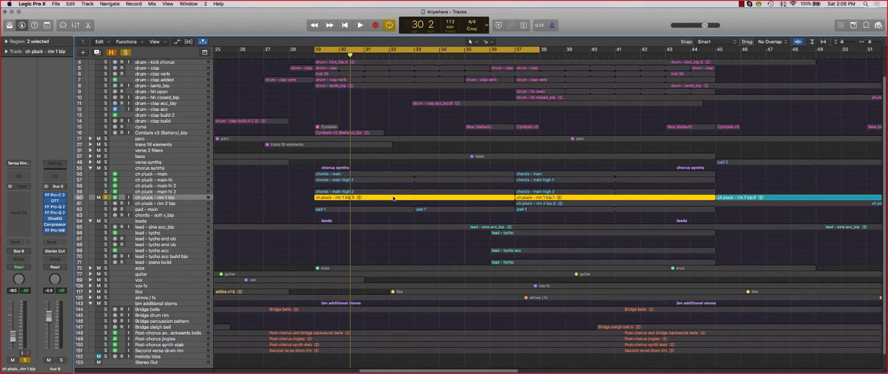
pyautogui.press('z')
pyautogui.press('super+Up')
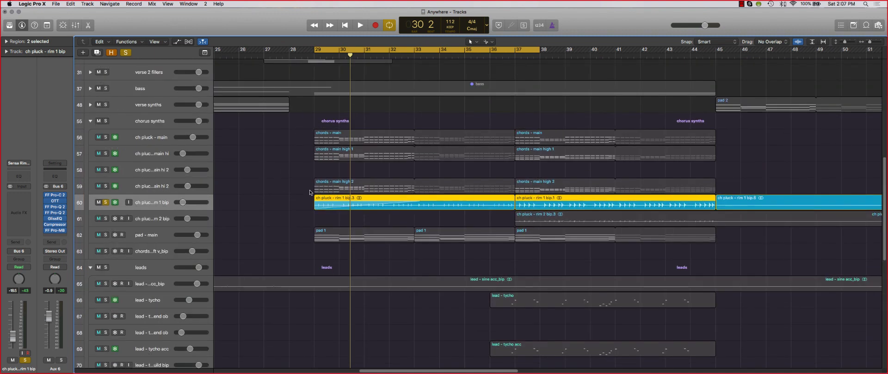
# Step: Set the cycle range over bars 33 to 37 and play the soloed ch pluck - rim 1 bip track
pyautogui.press('c')
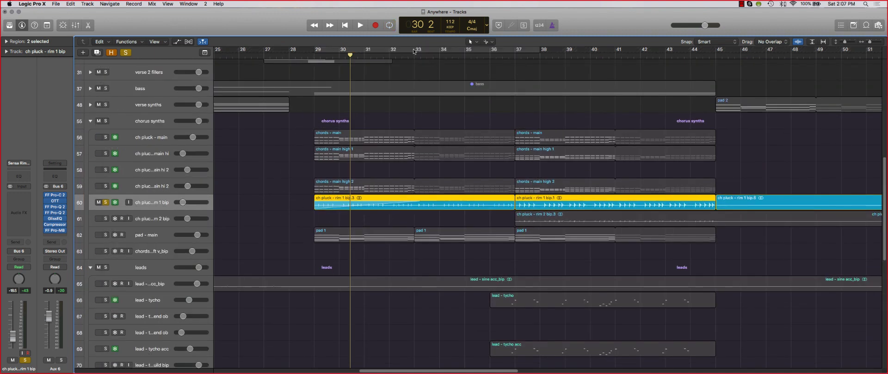
pyautogui.moveTo(414, 50); pyautogui.dragTo(515, 50)
pyautogui.press('super+Down')
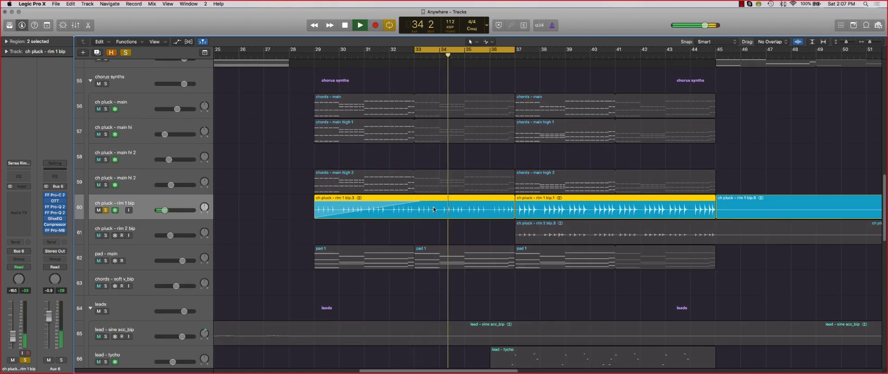
pyautogui.press('space')
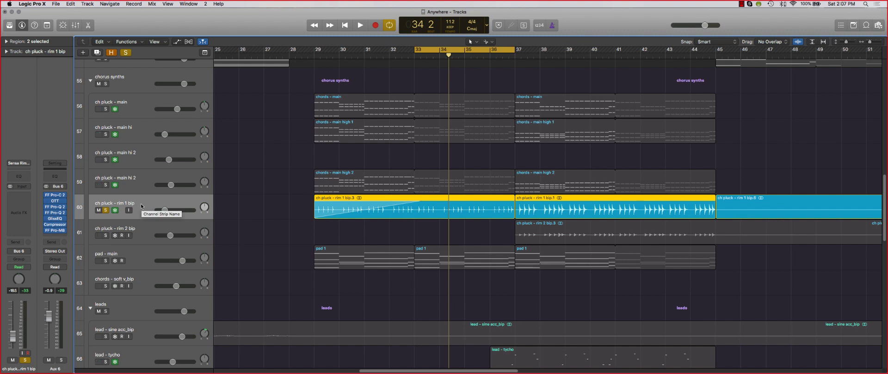
# Step: Examine the ch pluck - rim 1 bip waveform from bar 29 closely against the chord notes on the main pluck tracks
pyautogui.press('super+Up')
pyautogui.press('super+Up')
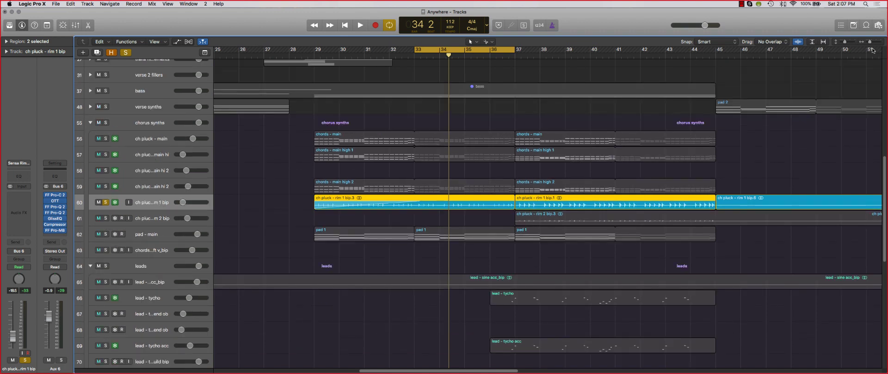
pyautogui.press('z')
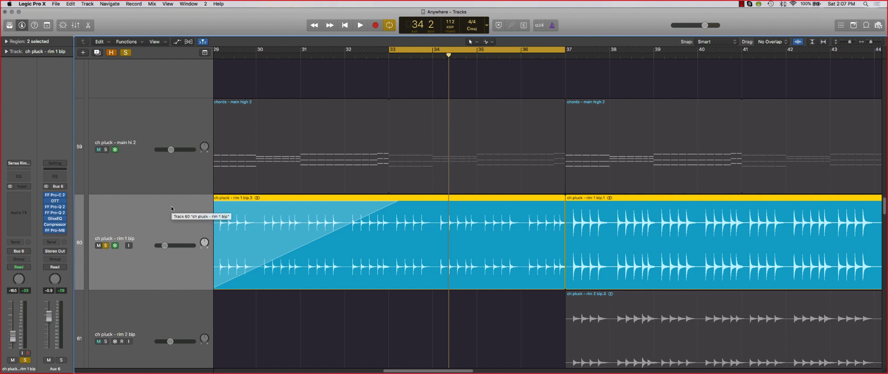
pyautogui.press('c')
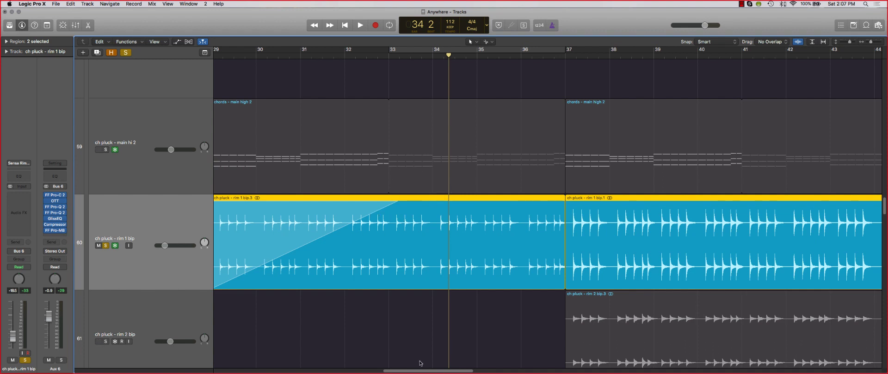
pyautogui.hscroll(-10, 419, 172)
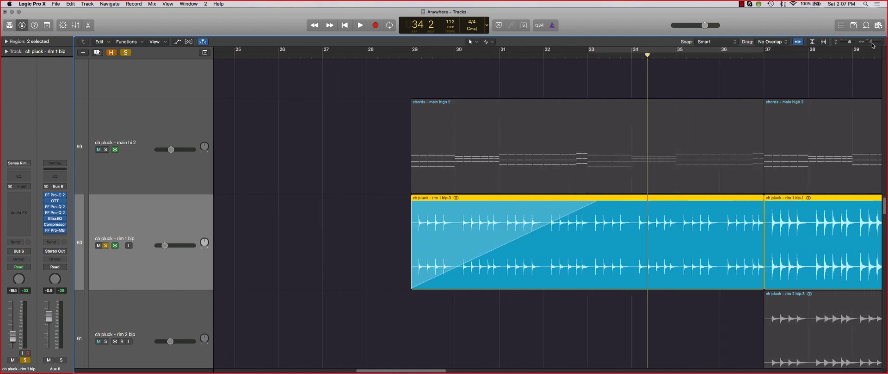
pyautogui.press('super+Right')
pyautogui.hscroll(-5, 420, 371)
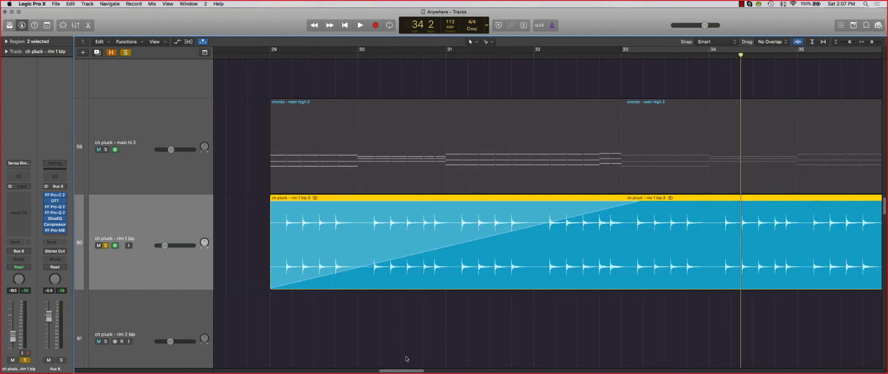
pyautogui.click(298, 171)
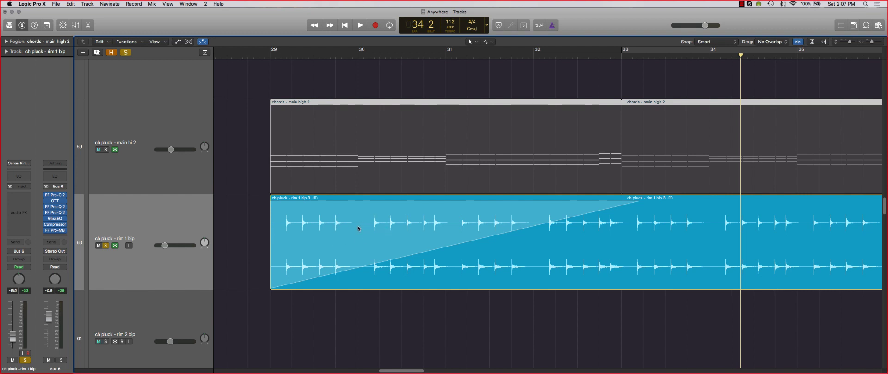
pyautogui.scroll(5, 451, 178)
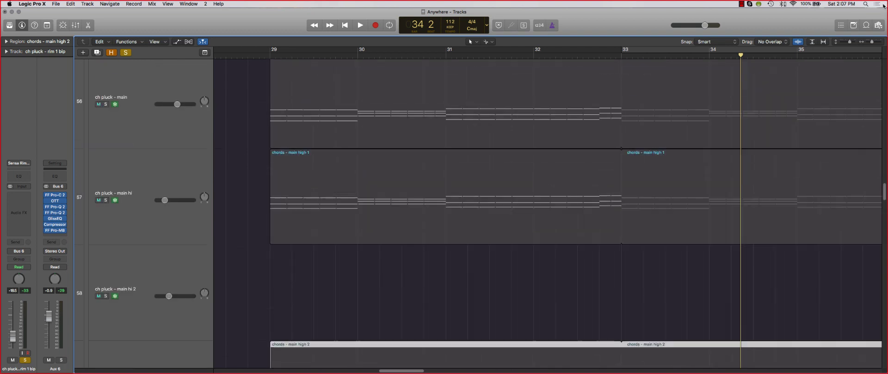
# Step: Turn the bars 33 to 37 cycle back on, return to the wider arrangement and select the ch pluck - rim 1 bip track
pyautogui.press('super+Left')
pyautogui.press('super+Left')
pyautogui.press('super+Left')
pyautogui.press('super+Left')
pyautogui.press('super+Left')
pyautogui.press('super+Left')
pyautogui.press('c')
pyautogui.scroll(-2, 408, 176)
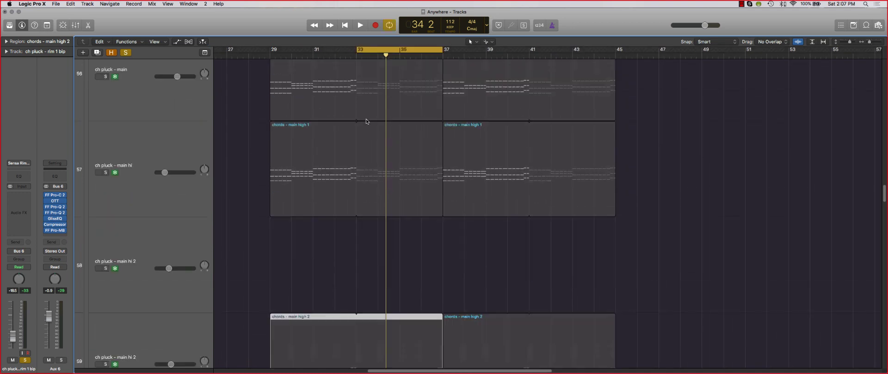
pyautogui.press('super+Up')
pyautogui.press('super+Up')
pyautogui.press('super+Up')
pyautogui.press('super+Up')
pyautogui.press('super+Up')
pyautogui.click(113, 264)
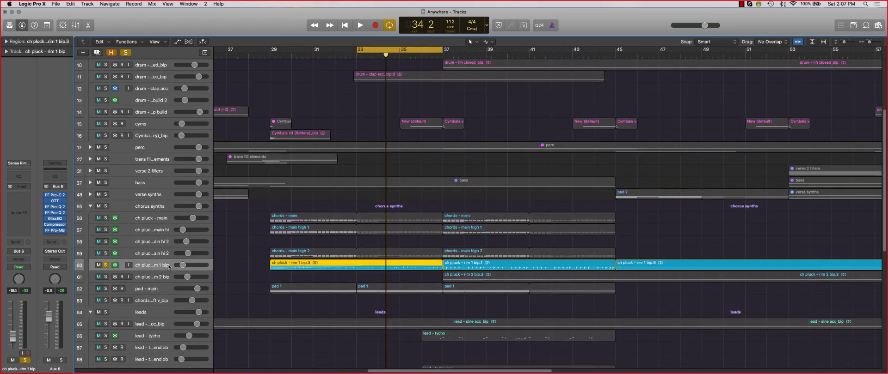
pyautogui.scroll(5, 204, 98)
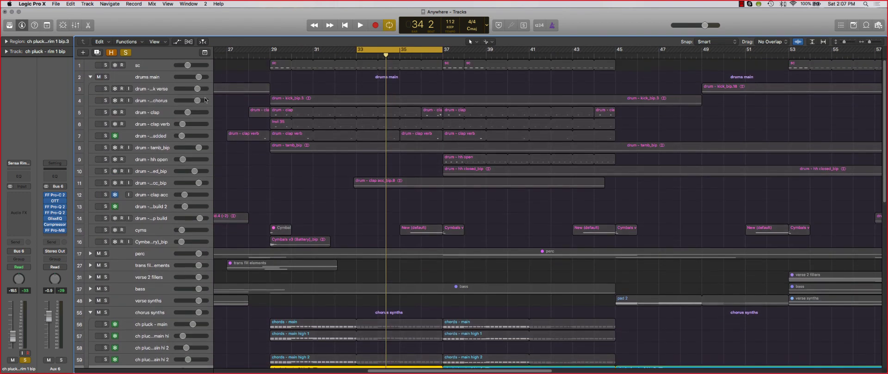
# Step: Solo the drum - kick chorus track alongside ch pluck - rim 1 bip and play both from bar 33
pyautogui.click(106, 101)
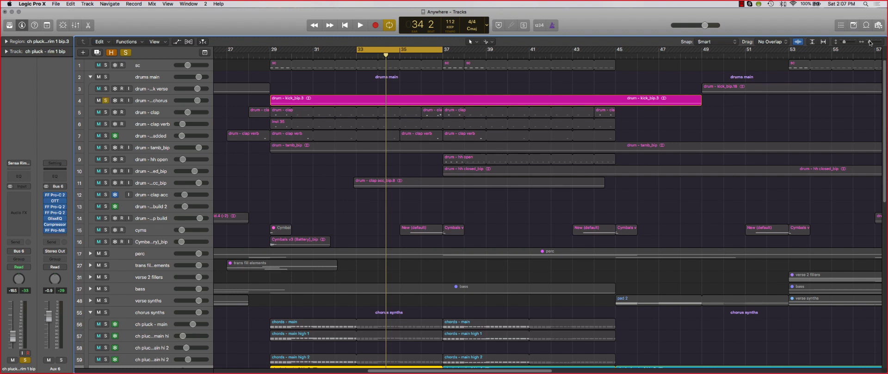
pyautogui.press('space')
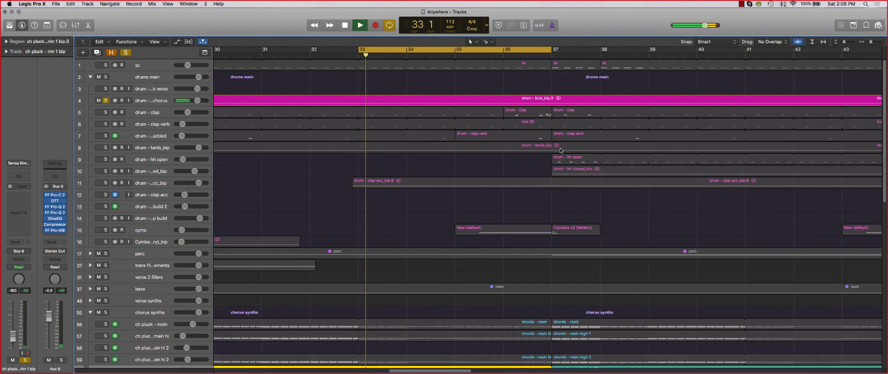
pyautogui.scroll(-3, 490, 169)
pyautogui.scroll(-3, 490, 169)
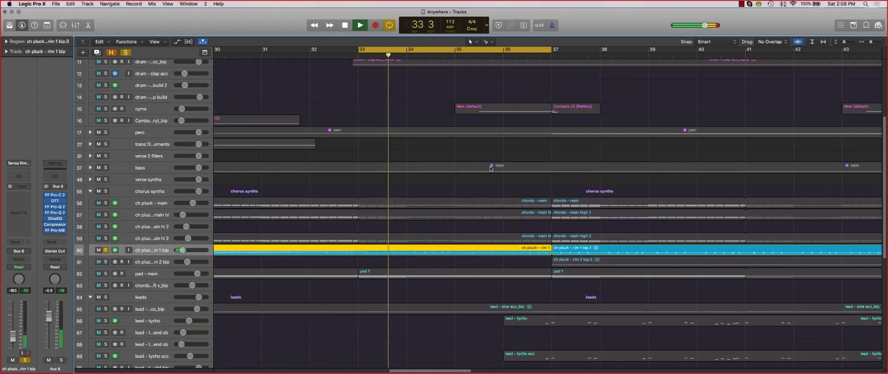
# Step: Replay short passages of the soloed kick and rim pluck around beats 3 and 4 of bar 33, leaving the cycle off
pyautogui.press('space')
pyautogui.press('c')
pyautogui.click(394, 54)
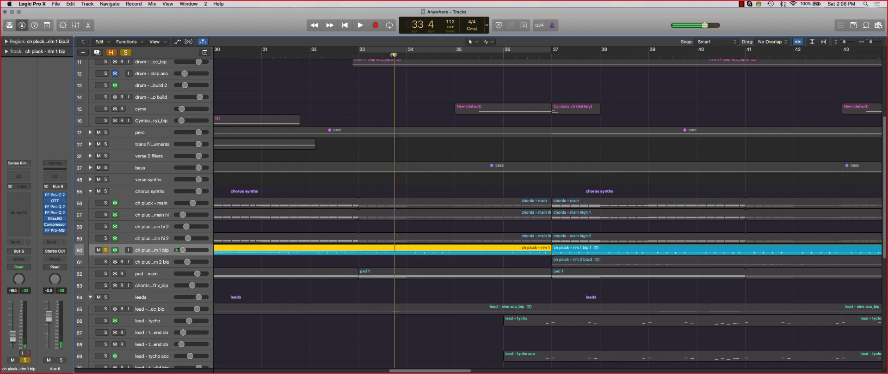
pyautogui.click(382, 54)
pyautogui.press('c')
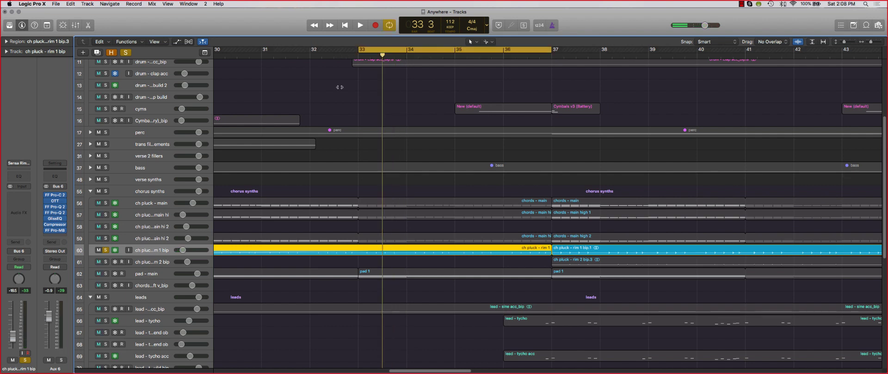
pyautogui.press('space')
pyautogui.press('space')
pyautogui.press('c')
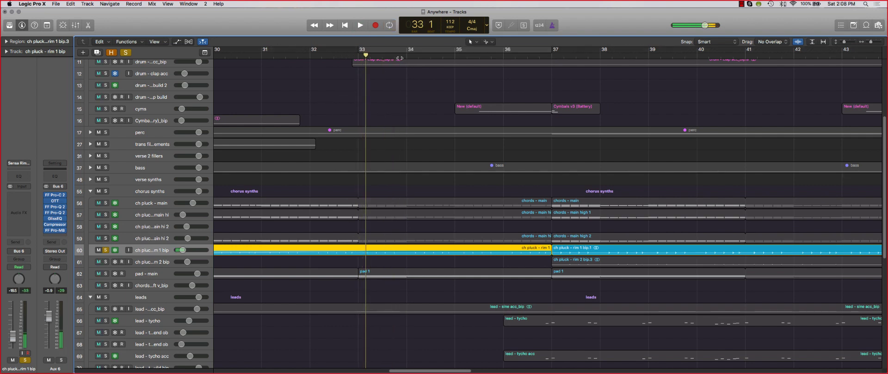
pyautogui.click(395, 55)
pyautogui.press('space')
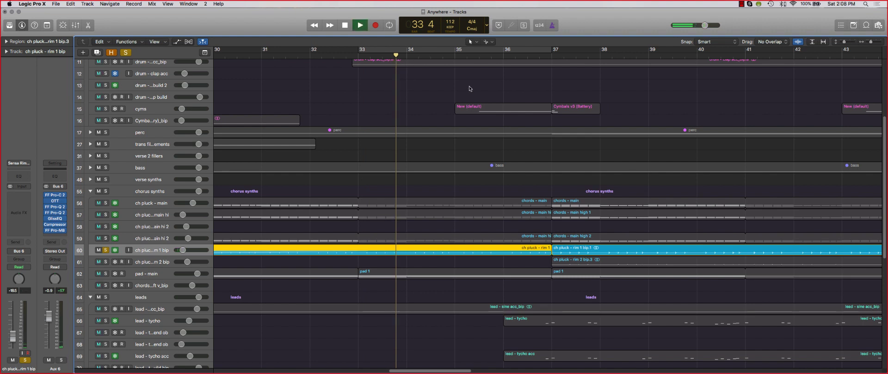
pyautogui.press('space')
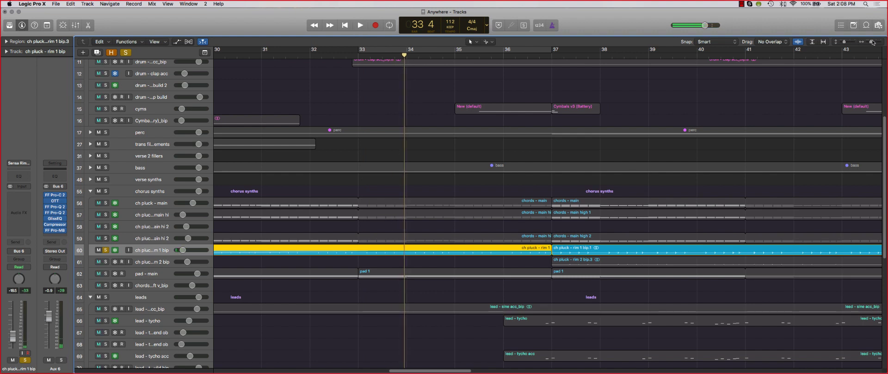
# Step: Select the drum - kick chorus track and turn off solo on both it and ch pluck - rim 1 bip
pyautogui.press('z')
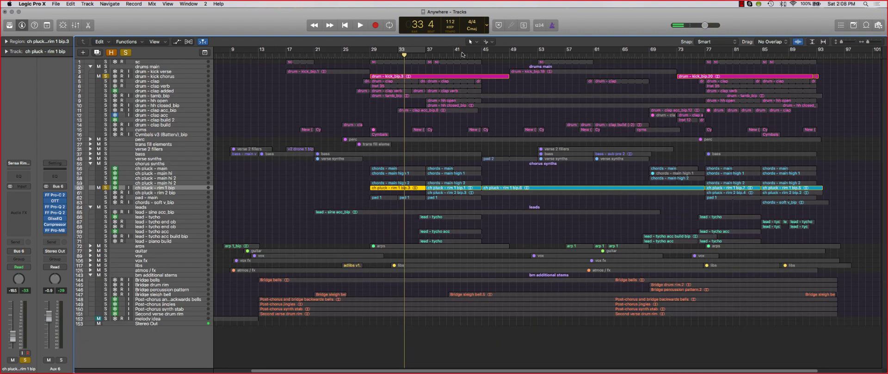
pyautogui.click(183, 76)
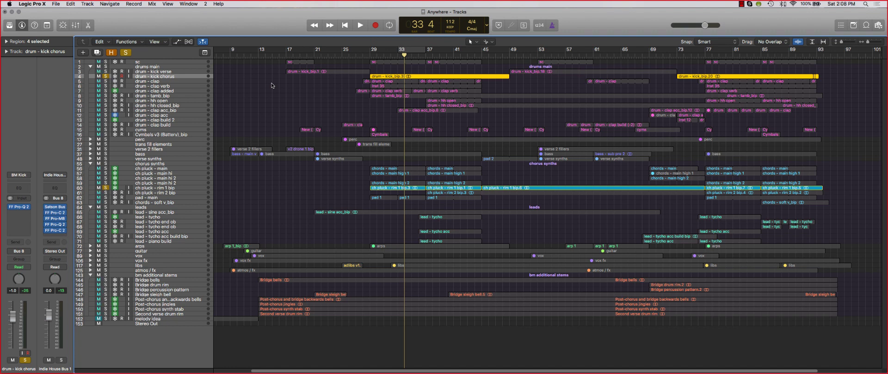
pyautogui.click(106, 188)
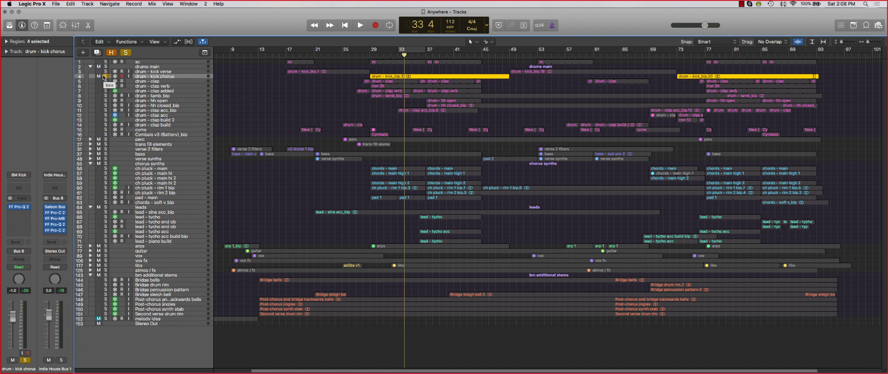
pyautogui.click(104, 76)
# Step: Select the pad - main track in the chorus synths stack and solo it
pyautogui.press('super+Down')
pyautogui.press('super+Down')
pyautogui.press('super+Down')
pyautogui.press('super+Down')
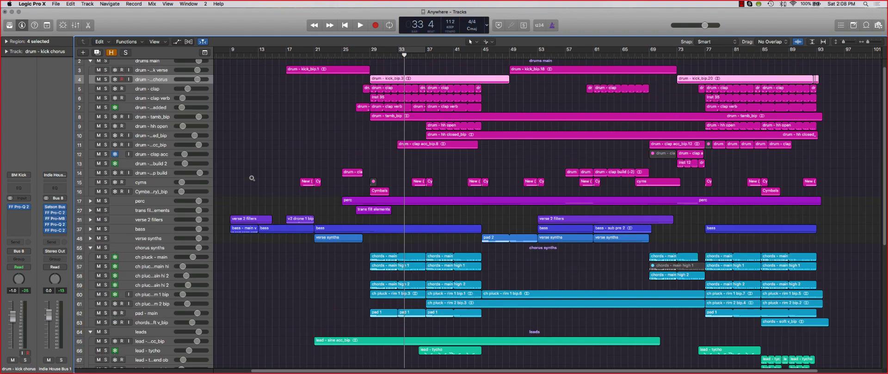
pyautogui.scroll(-8, 285, 218)
pyautogui.scroll(-6, 328, 221)
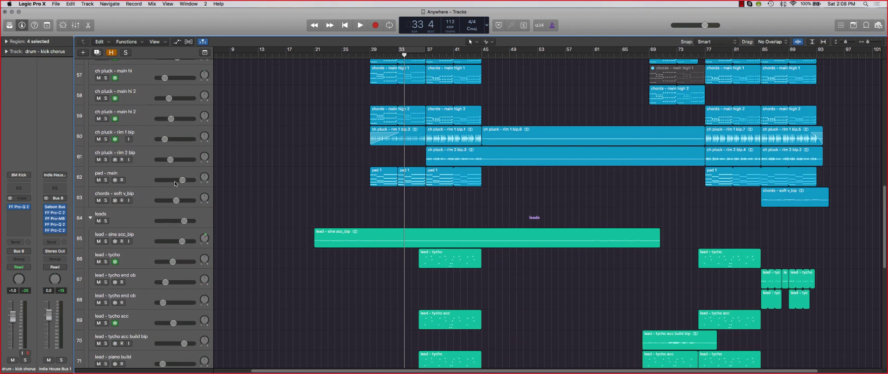
pyautogui.click(395, 176)
pyautogui.press('super+Up')
pyautogui.press('super+Up')
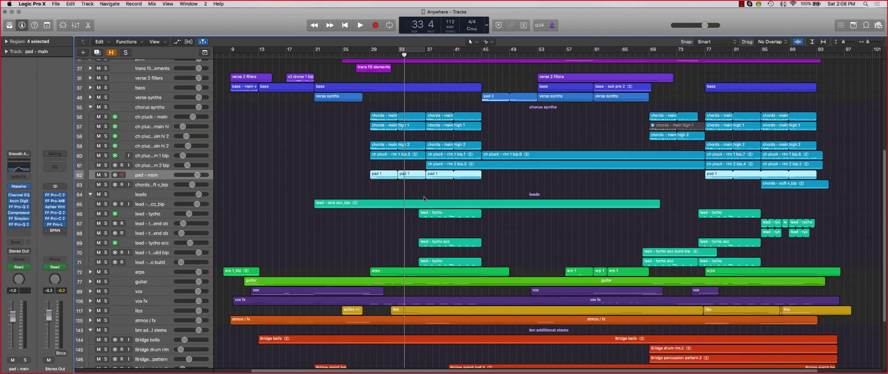
pyautogui.click(105, 175)
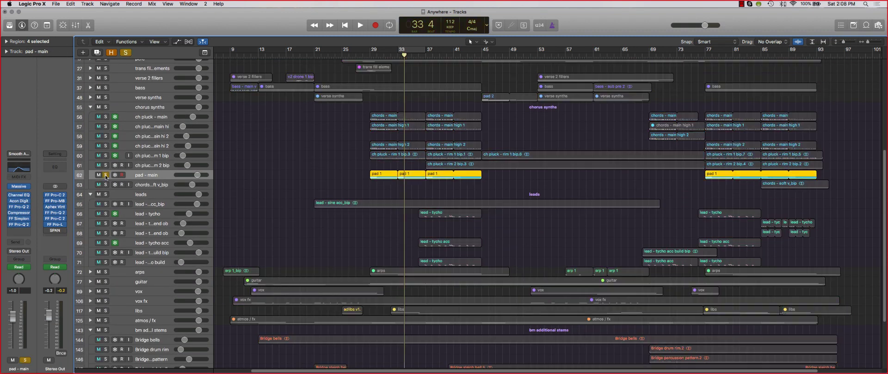
# Step: Play the soloed pad - main regions from bar 33 and turn the cycle off during playback
pyautogui.press('c')
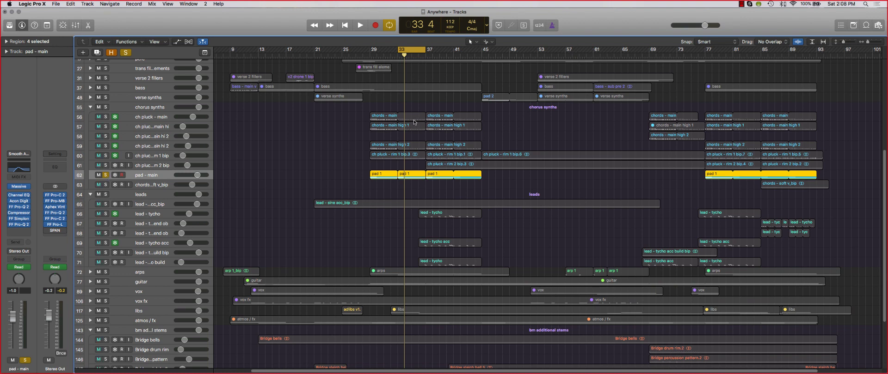
pyautogui.press('super+Down')
pyautogui.press('super+Down')
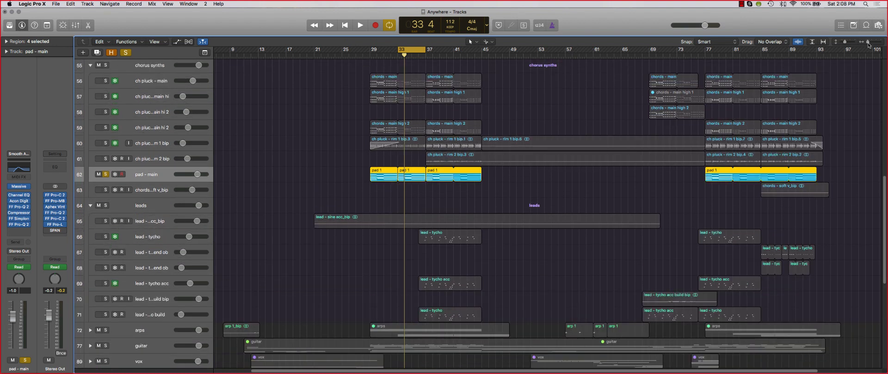
pyautogui.press('super+Right')
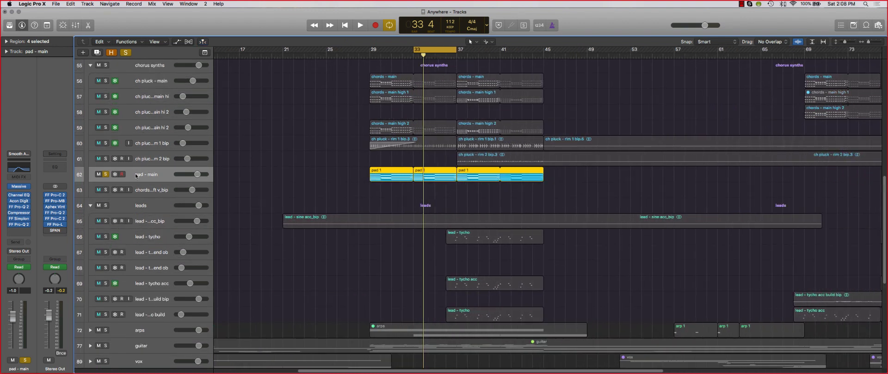
pyautogui.press('space')
pyautogui.press('c')
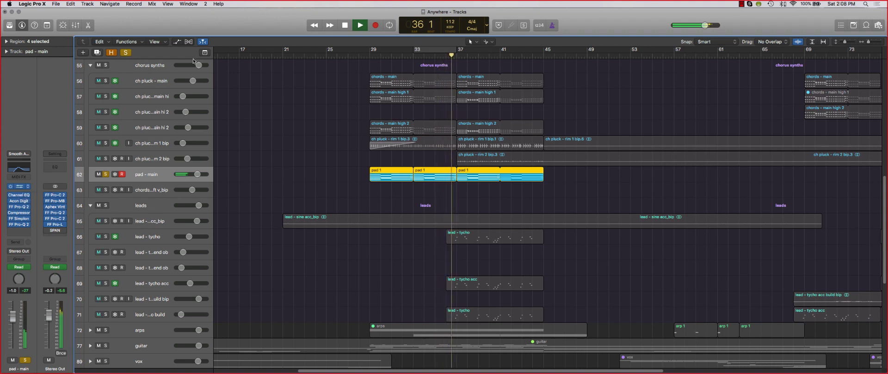
# Step: Open the Massive synth on pad - main and inspect its OSC1 wavetable list and Voicing settings
pyautogui.click(498, 130)
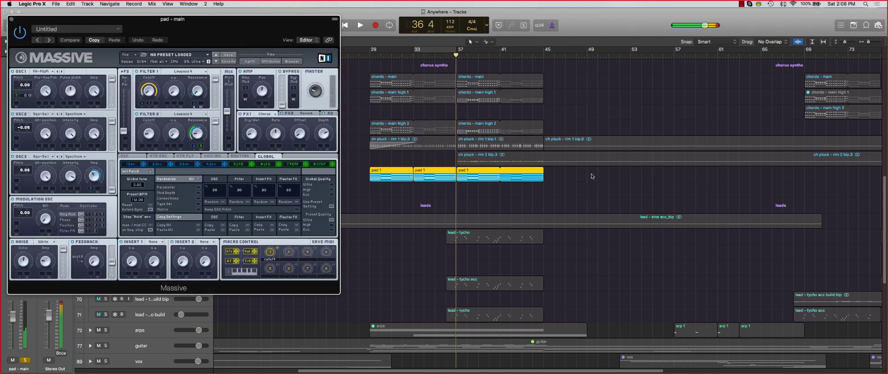
pyautogui.moveTo(162, 23); pyautogui.dragTo(352, 57)
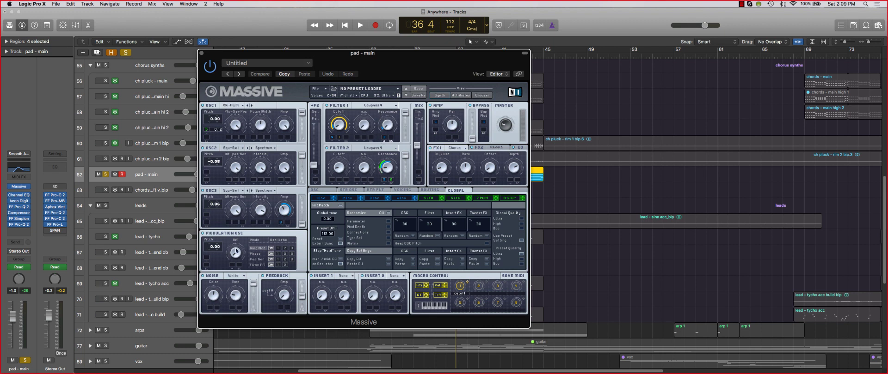
pyautogui.click(238, 107)
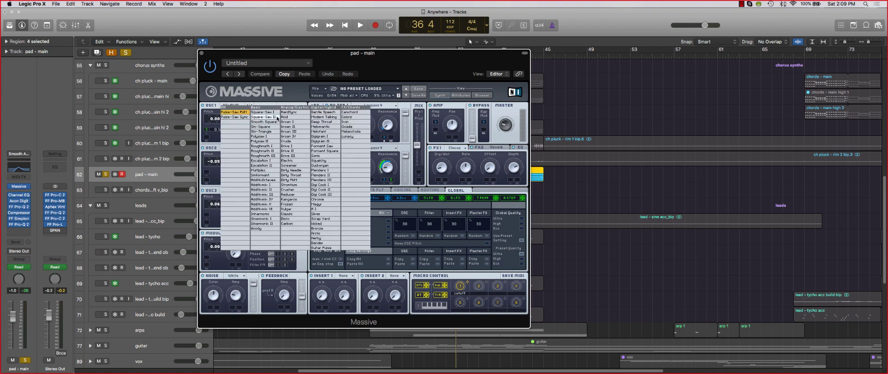
pyautogui.click(257, 96)
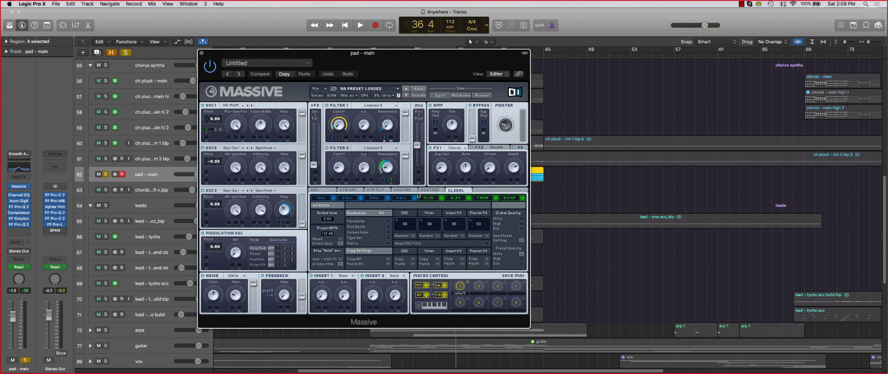
pyautogui.click(401, 190)
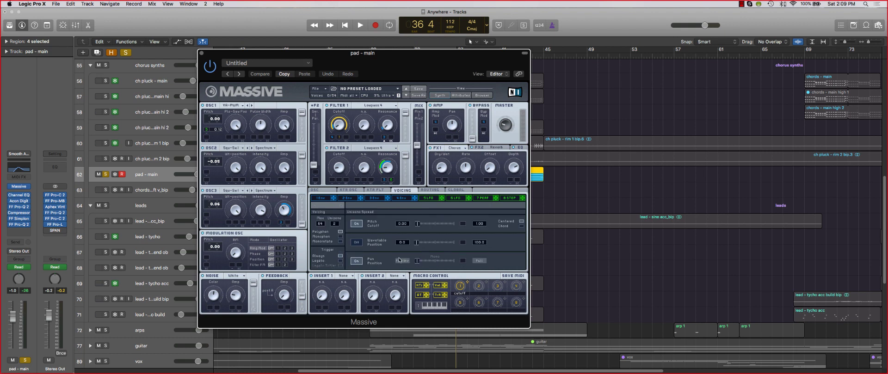
# Step: Close the Massive window and turn off solo on the pad - main track
pyautogui.click(202, 54)
pyautogui.press('super+Up')
pyautogui.press('super+Up')
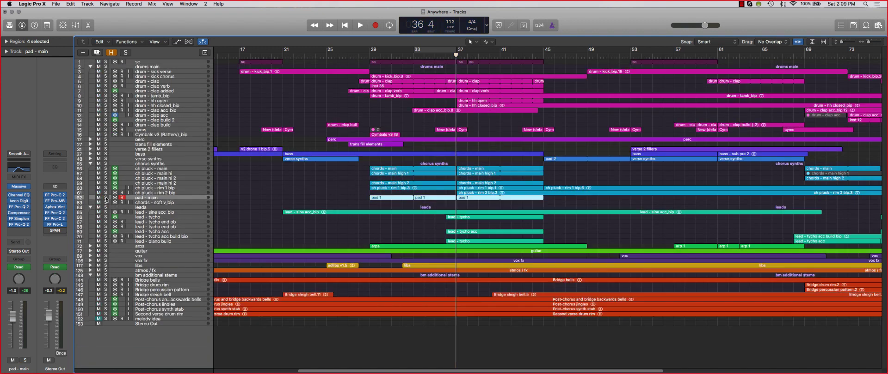
# Step: Collapse the leads track stack in the overview of the whole arrangement
pyautogui.click(91, 207)
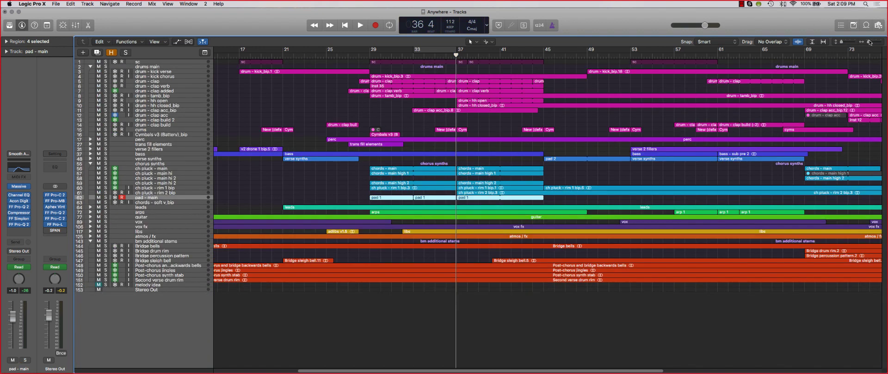
pyautogui.moveTo(868, 42); pyautogui.dragTo(867, 41)
pyautogui.moveTo(841, 41); pyautogui.dragTo(843, 41)
pyautogui.press('super+Up')
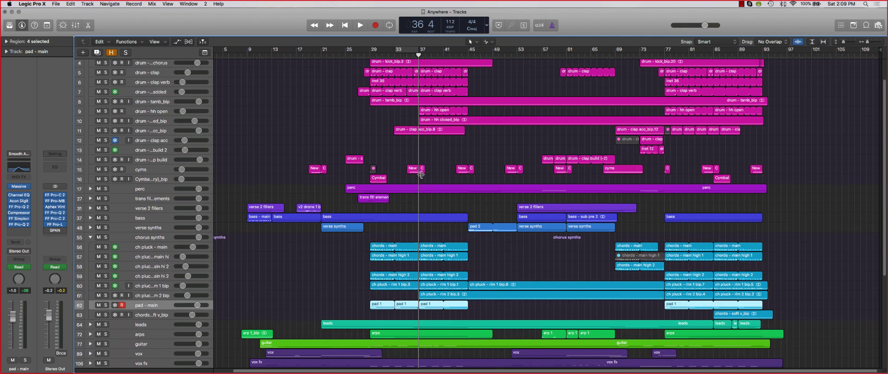
pyautogui.press('super+Up')
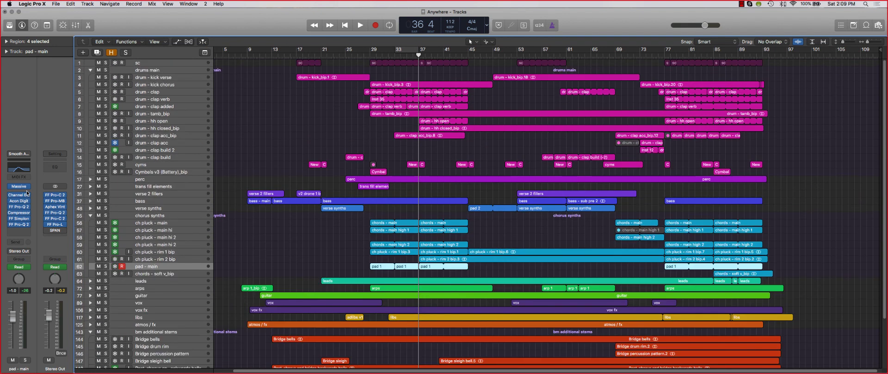
# Step: Review the Massive, Channel EQ and FF Simplon plug-ins on the pad - main channel strip, closing each window after viewing
pyautogui.moveTo(19, 188)
pyautogui.click(20, 189)
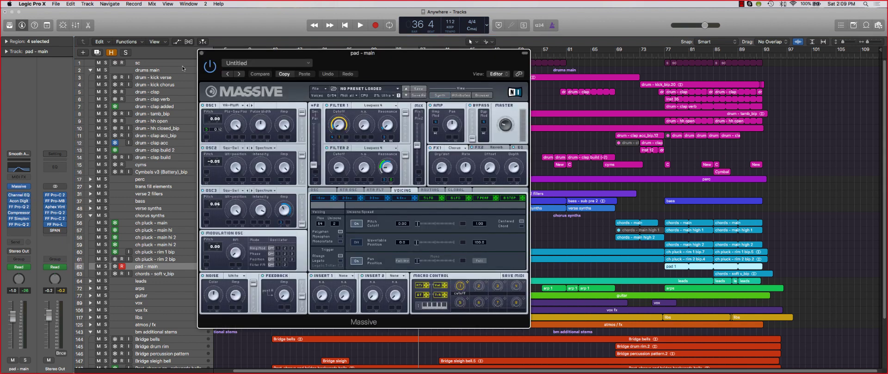
pyautogui.click(201, 53)
pyautogui.press('c')
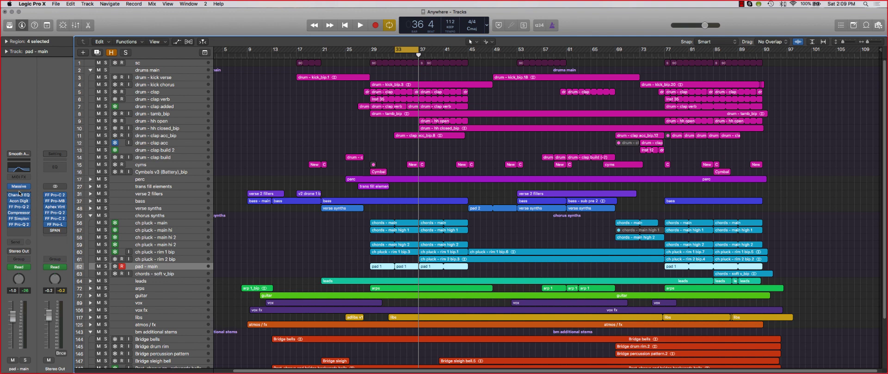
pyautogui.click(19, 196)
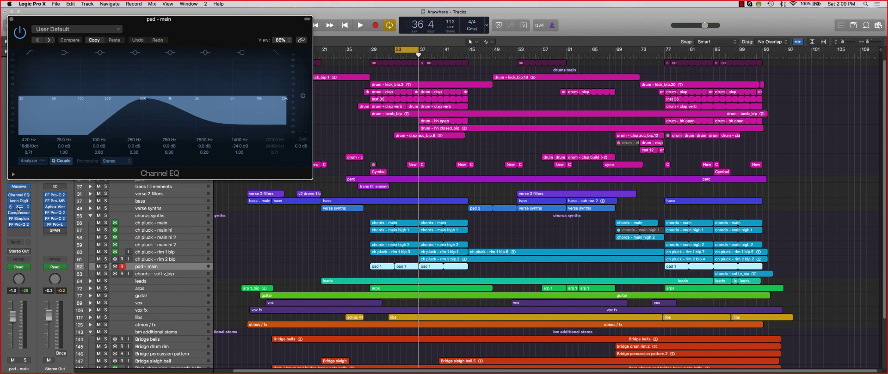
pyautogui.click(11, 18)
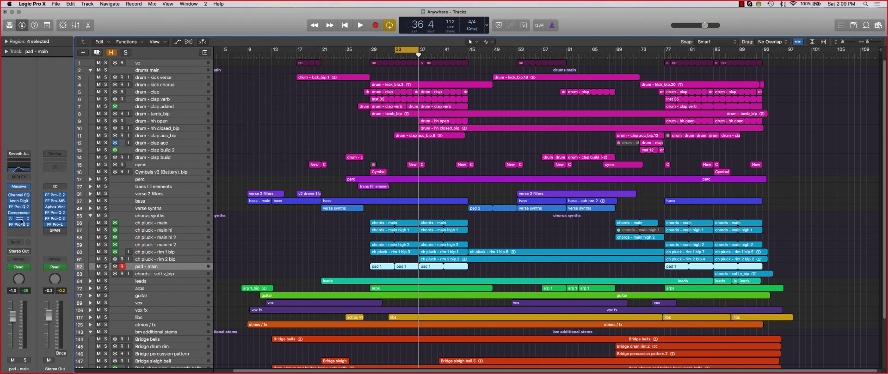
pyautogui.click(21, 220)
pyautogui.click(11, 19)
pyautogui.press('super+Up')
pyautogui.press('super+Up')
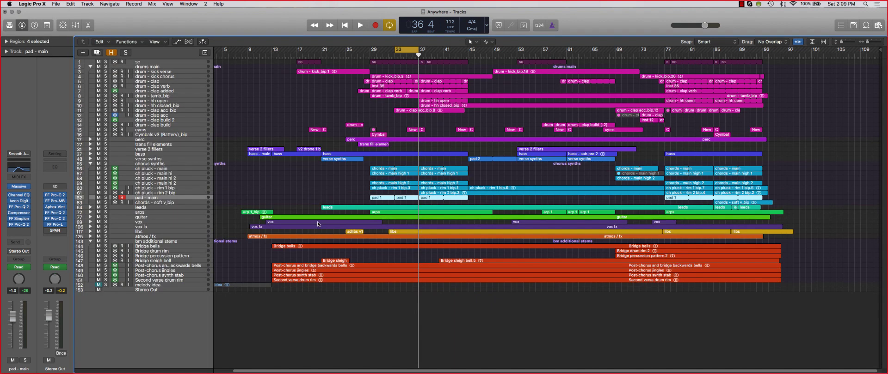
# Step: Turn off the cycle and collapse the chorus synths track stack
pyautogui.press('c')
pyautogui.press('super+Down')
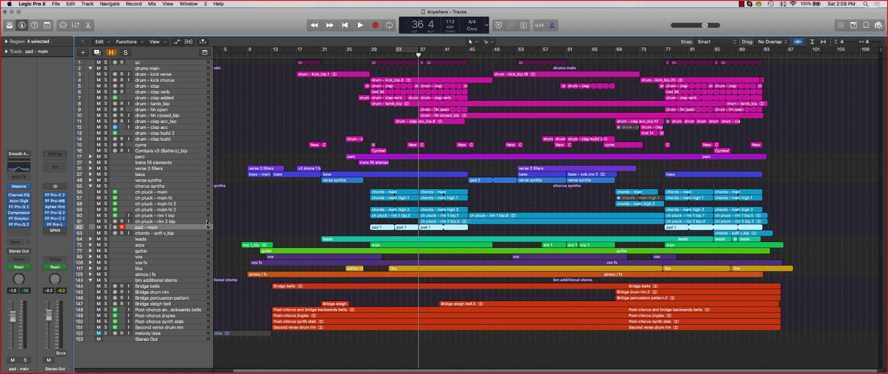
pyautogui.click(90, 186)
pyautogui.press('super+Down')
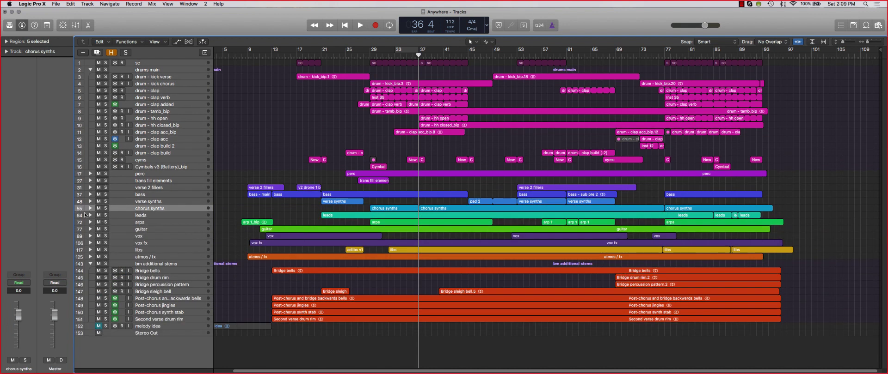
# Step: Look inside the leads track stack, select the lead - tycho end ob track, and collapse the stack again
pyautogui.click(90, 216)
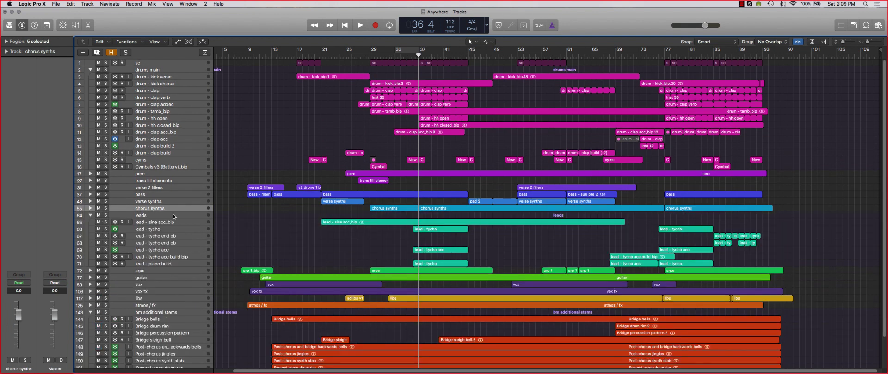
pyautogui.scroll(-5, 173, 216)
pyautogui.click(166, 202)
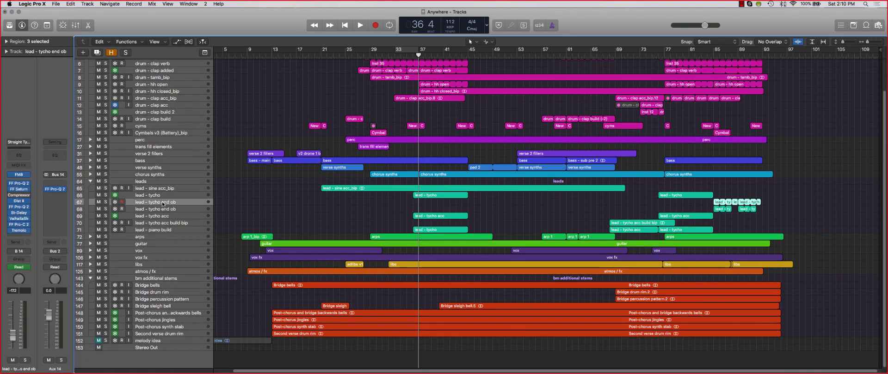
pyautogui.click(91, 182)
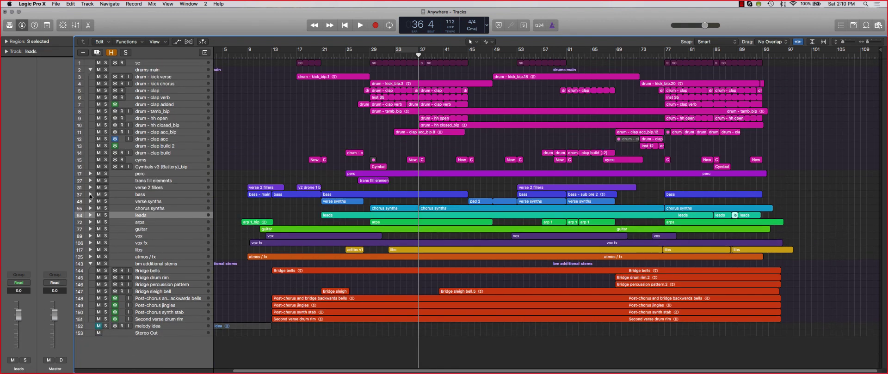
# Step: Select the drum - kick chorus track and set a cycle range from bar 29 to bar 37
pyautogui.press('super+Up')
pyautogui.click(153, 76)
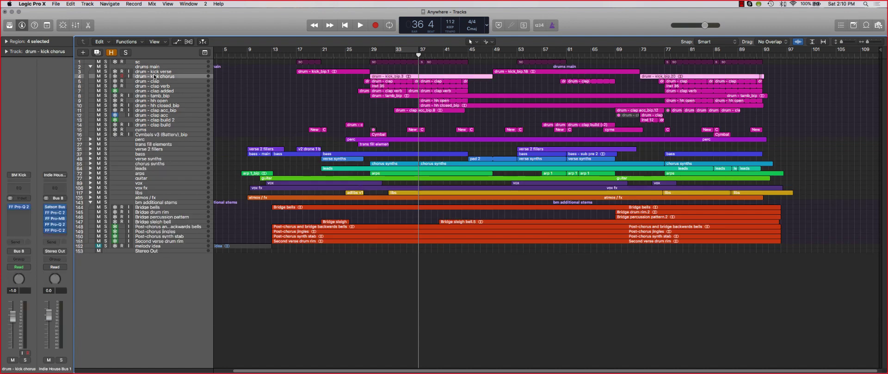
pyautogui.moveTo(370, 50); pyautogui.dragTo(420, 54)
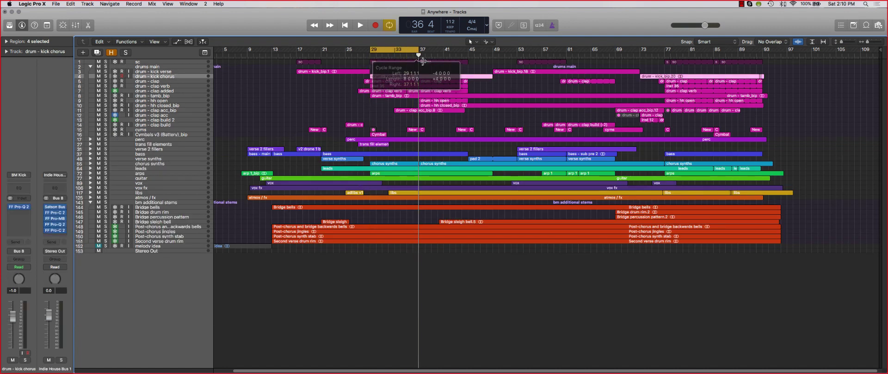
pyautogui.press('super+Down')
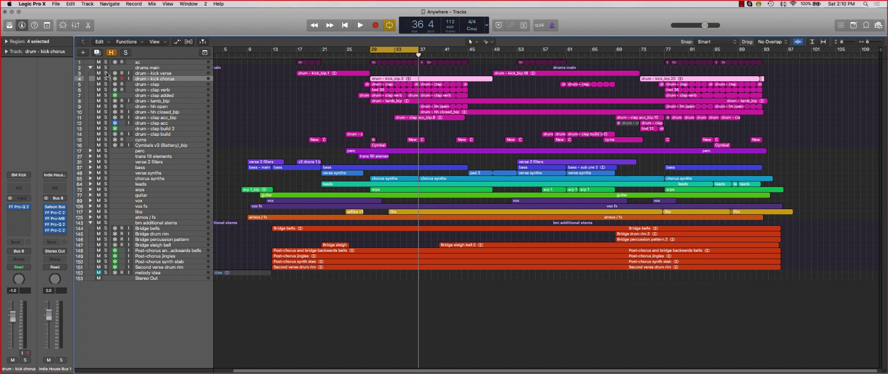
pyautogui.press('super+Down')
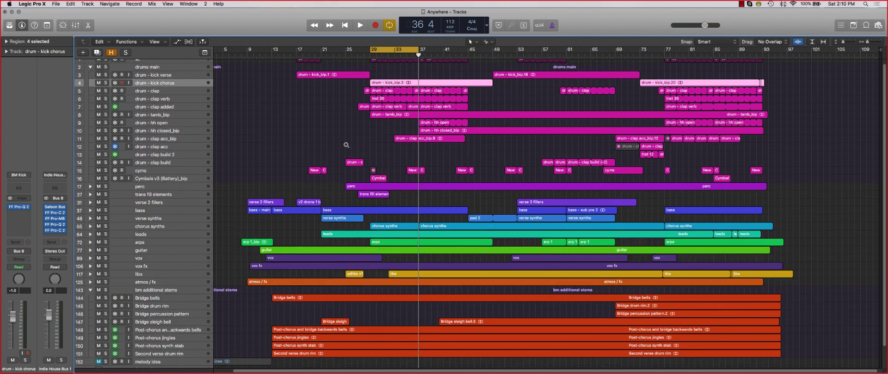
pyautogui.press('super+Up')
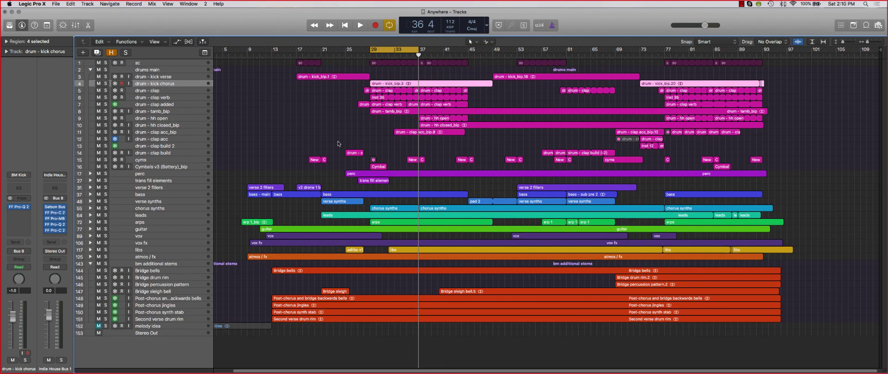
pyautogui.click(105, 69)
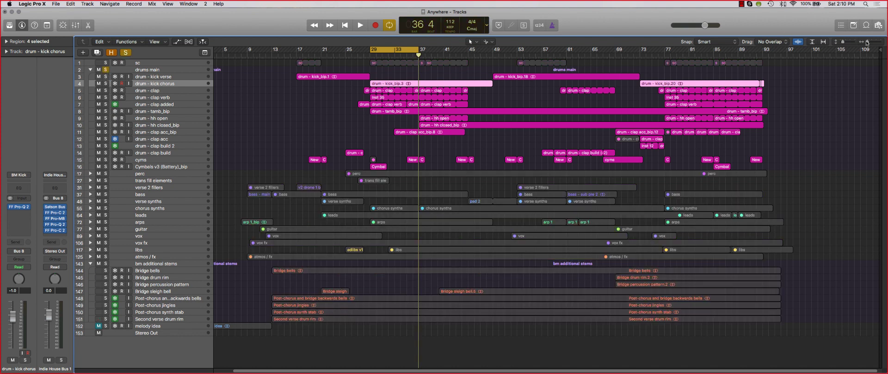
pyautogui.moveTo(866, 41); pyautogui.dragTo(843, 42)
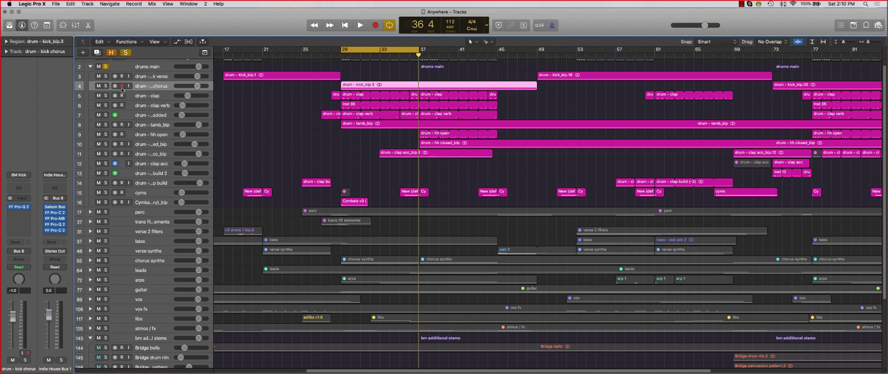
pyautogui.click(105, 67)
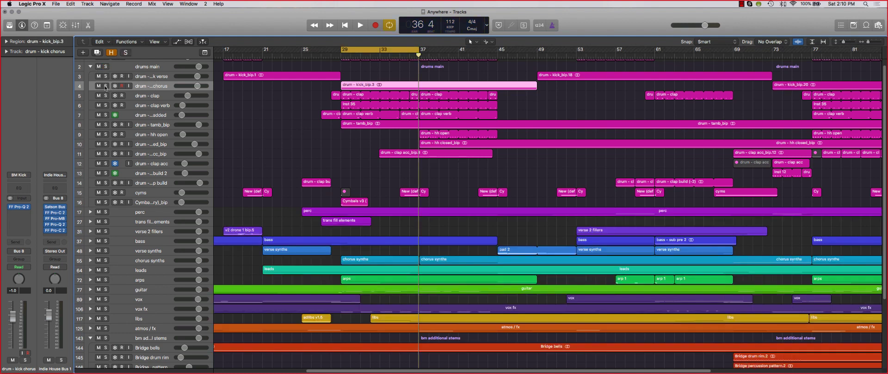
# Step: Audition the soloed drum - kick chorus track, extend the solo down through drum - clap acc_bip, stop playback and clear these solos
pyautogui.click(105, 87)
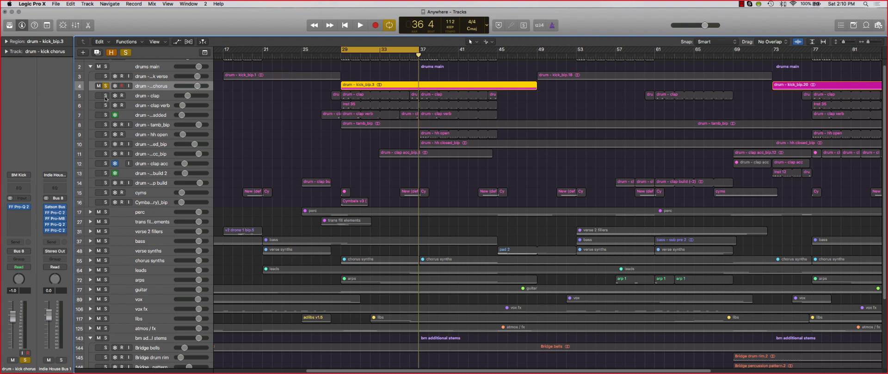
pyautogui.press('space')
pyautogui.press('super+Up')
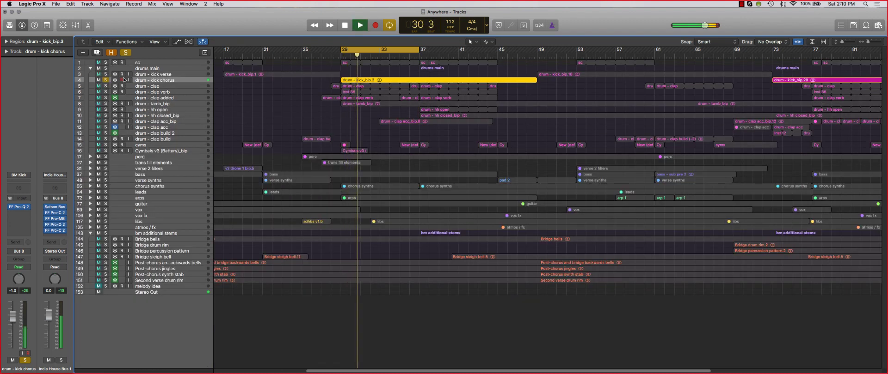
pyautogui.moveTo(105, 86); pyautogui.dragTo(102, 124)
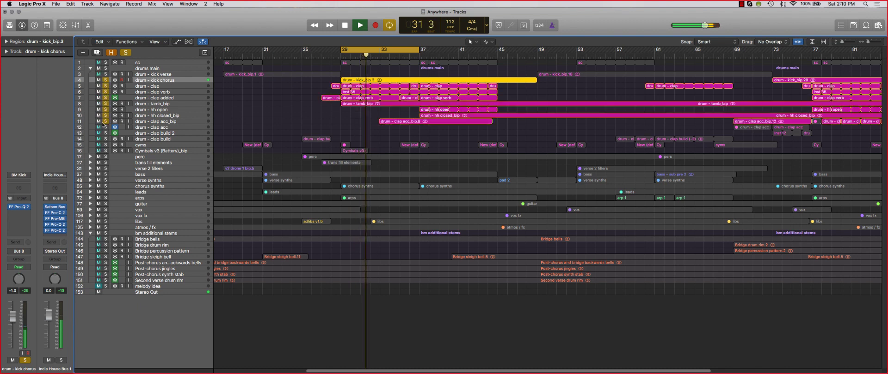
pyautogui.press('super+Down')
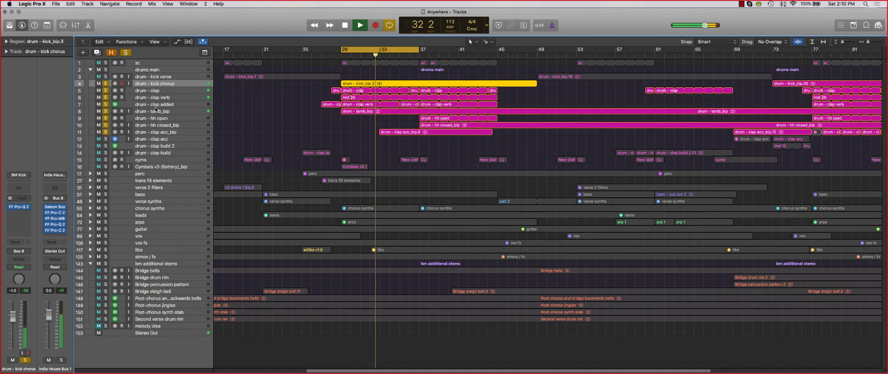
pyautogui.press('space')
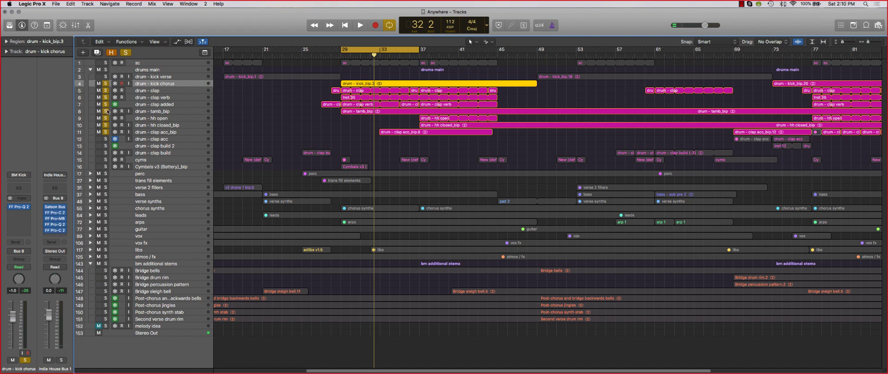
pyautogui.moveTo(105, 83); pyautogui.dragTo(105, 132)
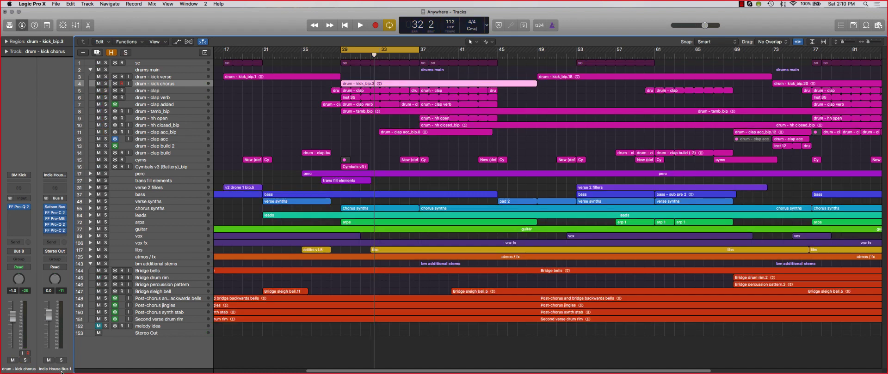
# Step: Solo Indie House Bus 1 and play the cycle while reviewing the drum tracks' channel strips, ending on drum - kick chorus
pyautogui.click(61, 360)
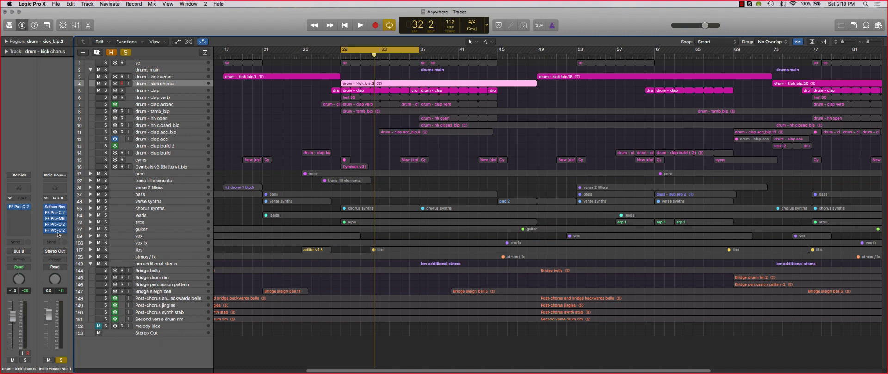
pyautogui.press('space')
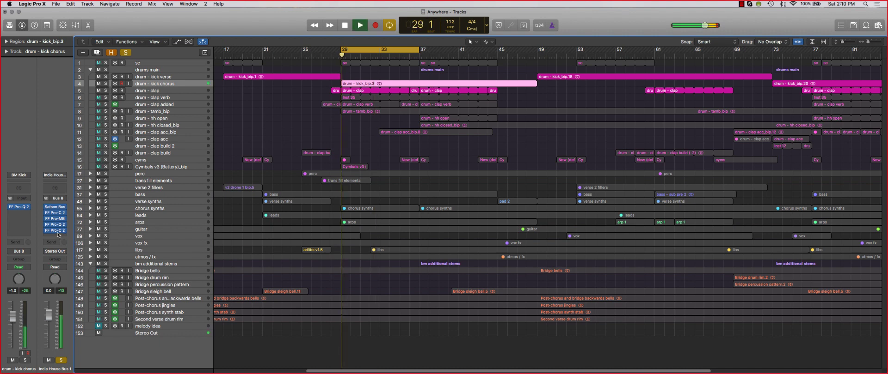
pyautogui.click(359, 93)
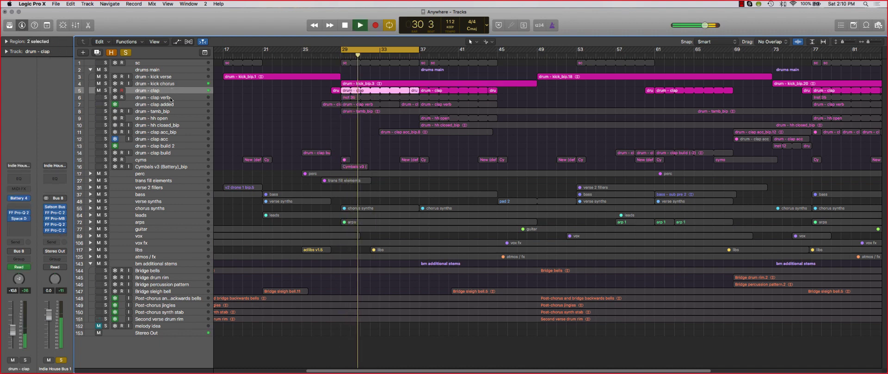
pyautogui.click(170, 100)
pyautogui.click(170, 106)
pyautogui.click(170, 112)
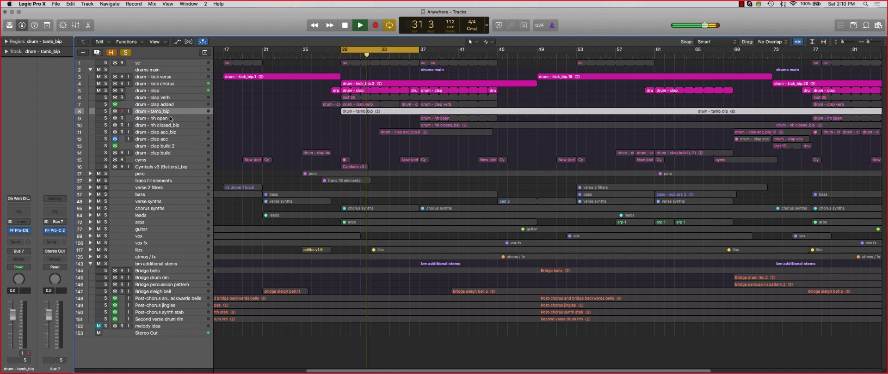
pyautogui.click(171, 119)
pyautogui.click(169, 91)
pyautogui.click(168, 84)
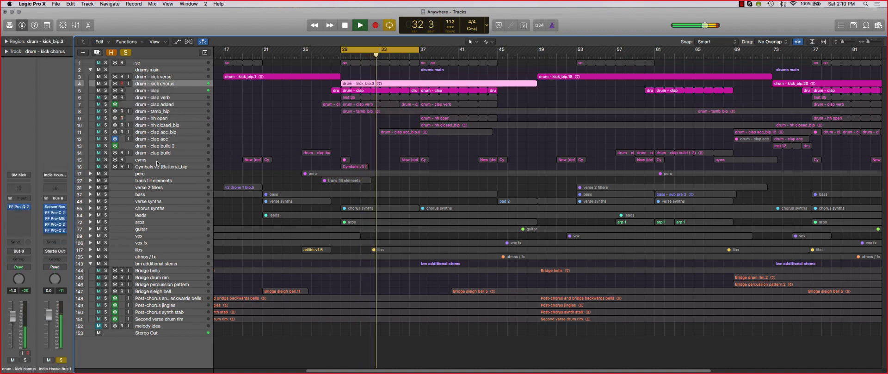
pyautogui.press('space')
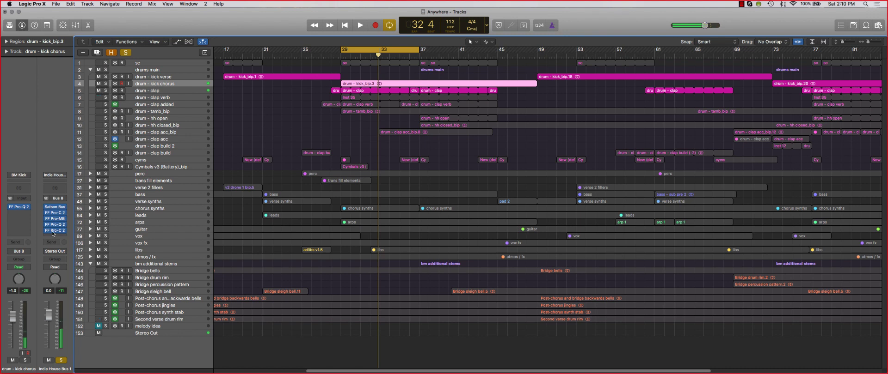
# Step: Bypass the Satson Bus, both FF Pro-C 2, FF Pro-MB and FF Pro-Q 2 plug-ins on Indie House Bus 1
pyautogui.click(46, 207)
pyautogui.click(46, 213)
pyautogui.click(46, 219)
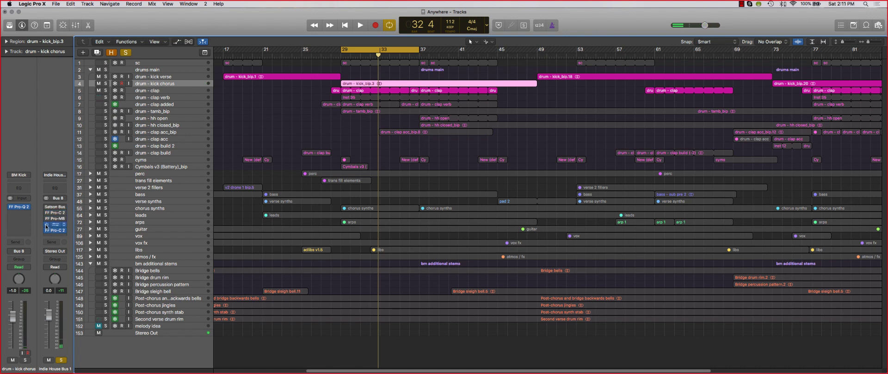
pyautogui.click(45, 224)
pyautogui.click(45, 230)
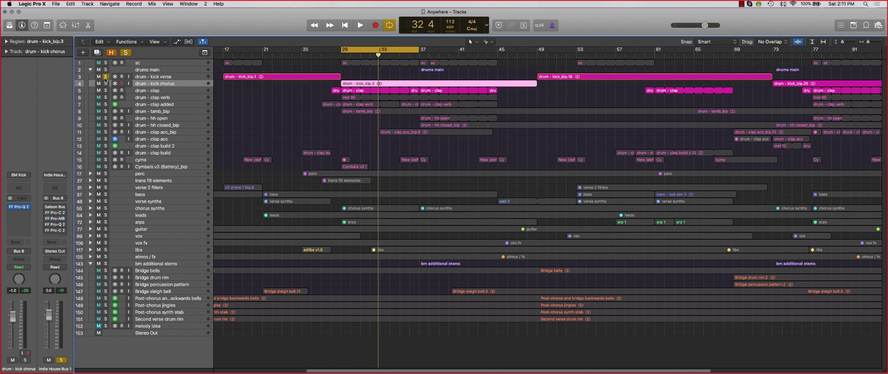
# Step: Audition the soloed drum - kick chorus track with the bus plug-ins bypassed, and turn off the track's solo
pyautogui.click(106, 83)
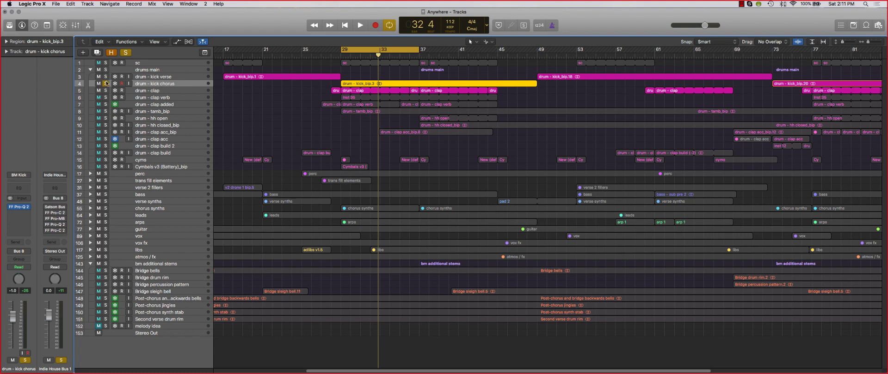
pyautogui.press('space')
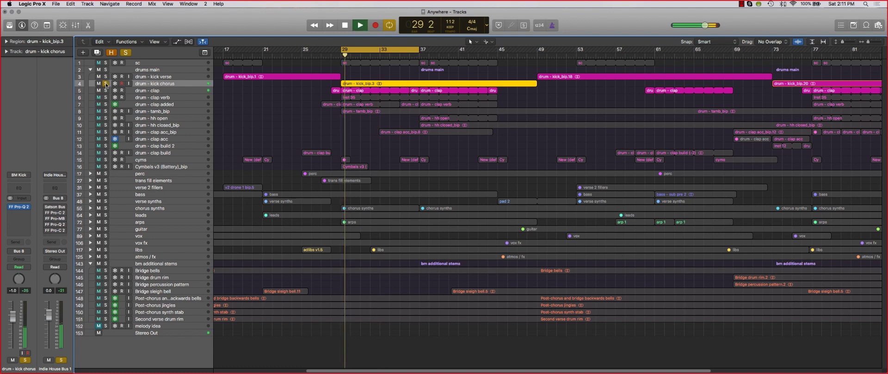
pyautogui.press('space')
pyautogui.click(106, 84)
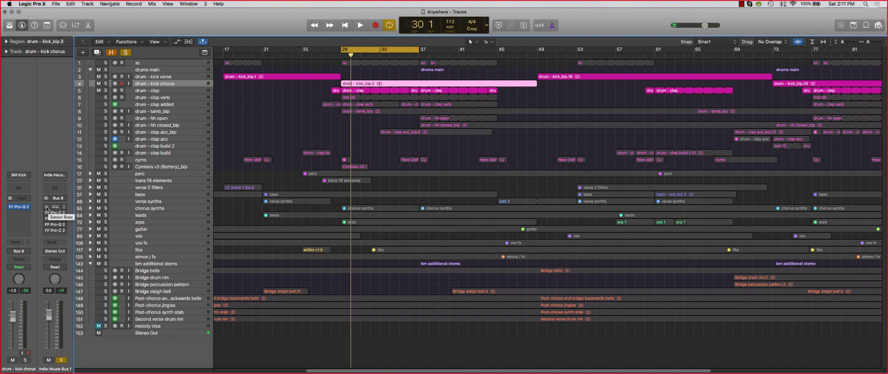
# Step: Re-enable all five bypassed plug-ins on Indie House Bus 1
pyautogui.click(47, 208)
pyautogui.click(63, 207)
pyautogui.click(46, 213)
pyautogui.click(46, 213)
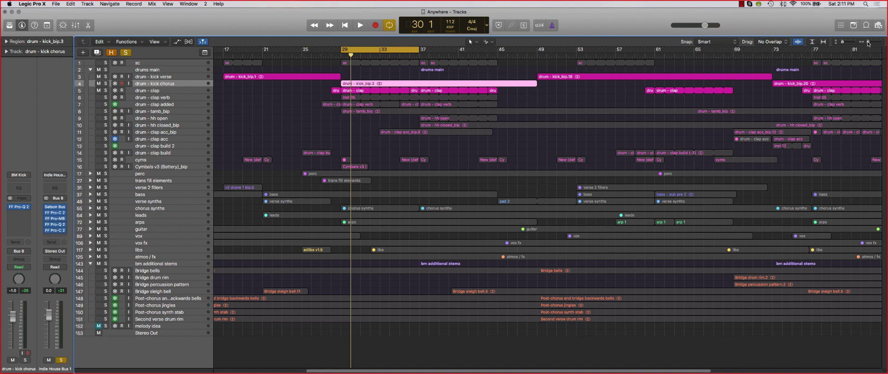
# Step: Examine the drum tracks across the full length of the arrangement, switching the cycle off and back on
pyautogui.moveTo(867, 42); pyautogui.dragTo(866, 42)
pyautogui.press('c')
pyautogui.press('super+Down')
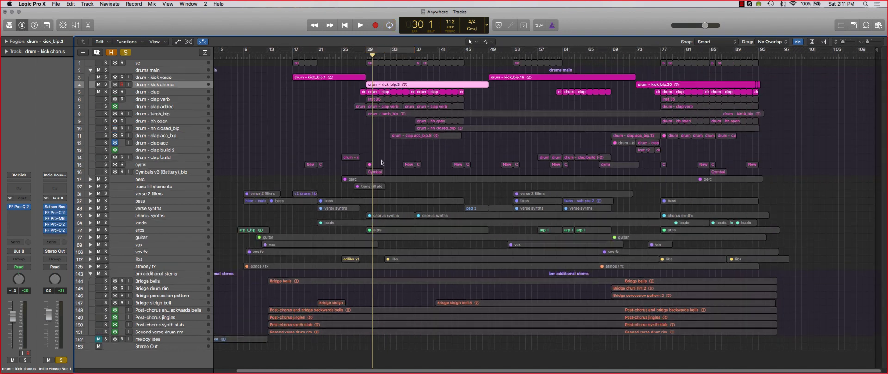
pyautogui.press('super+Down')
pyautogui.press('super+Down')
pyautogui.press('super+Up')
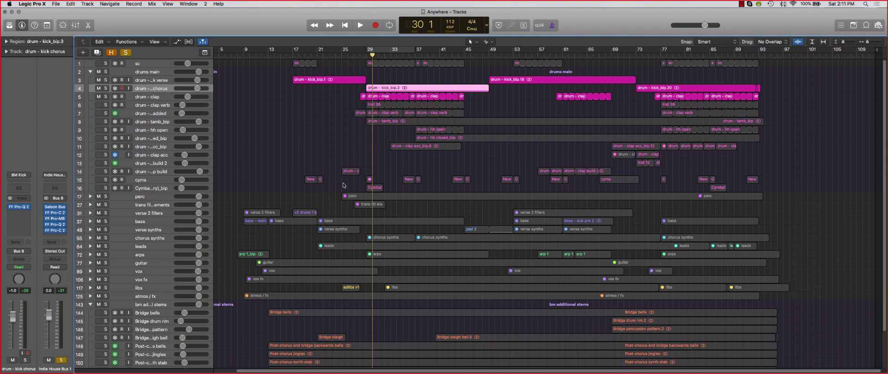
pyautogui.press('super+Up')
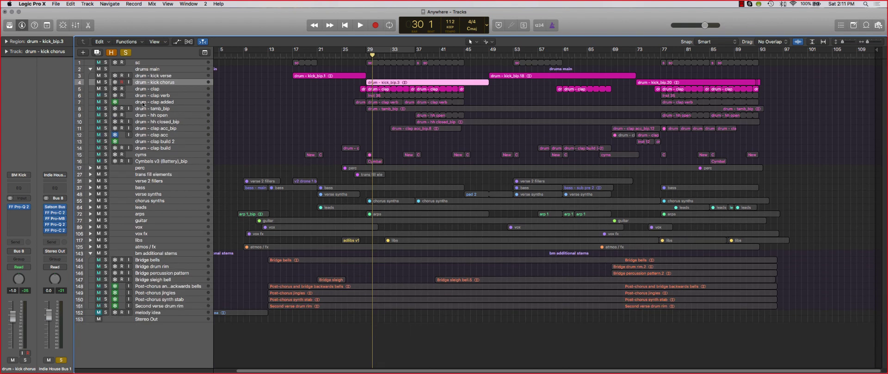
pyautogui.press('c')
pyautogui.press('super+Down')
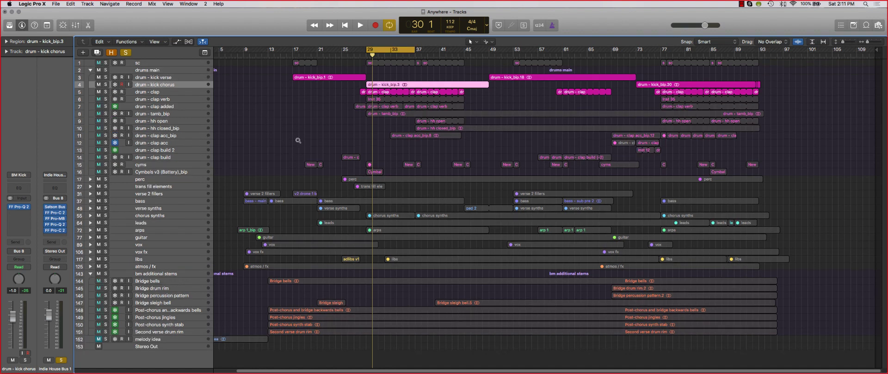
pyautogui.press('super+Down')
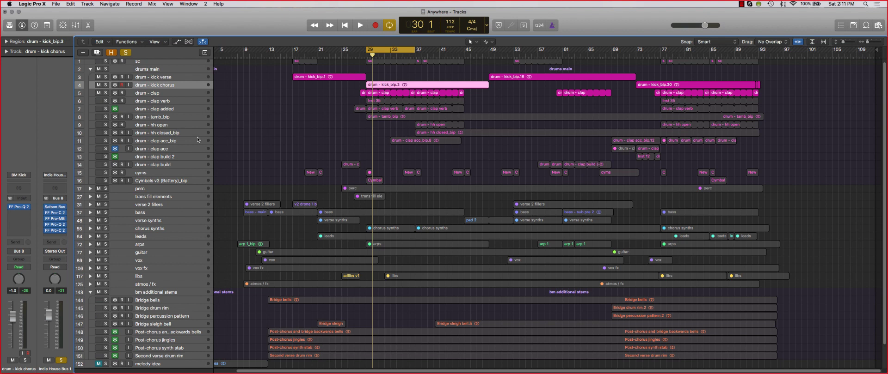
pyautogui.press('super+Up')
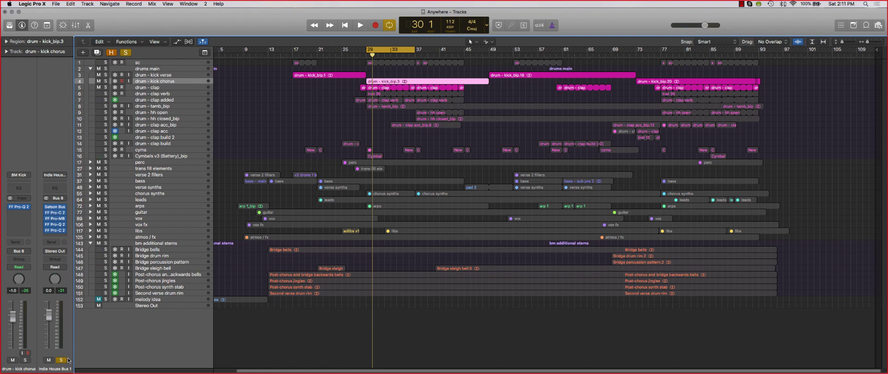
# Step: Switch off the cycle and turn off the solo on Indie House Bus 1
pyautogui.press('c')
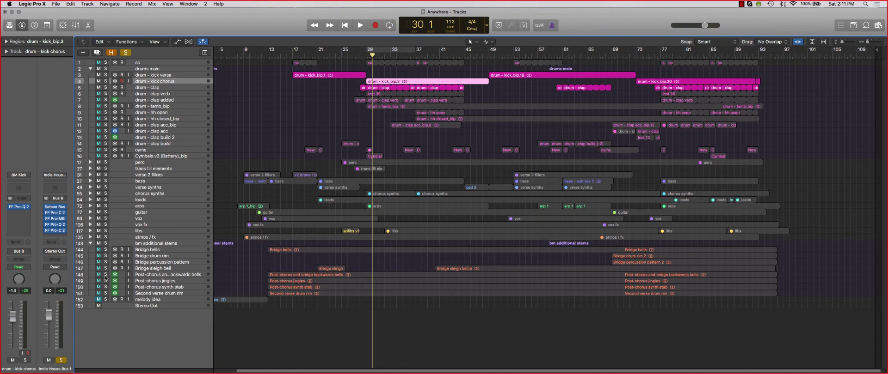
pyautogui.click(61, 361)
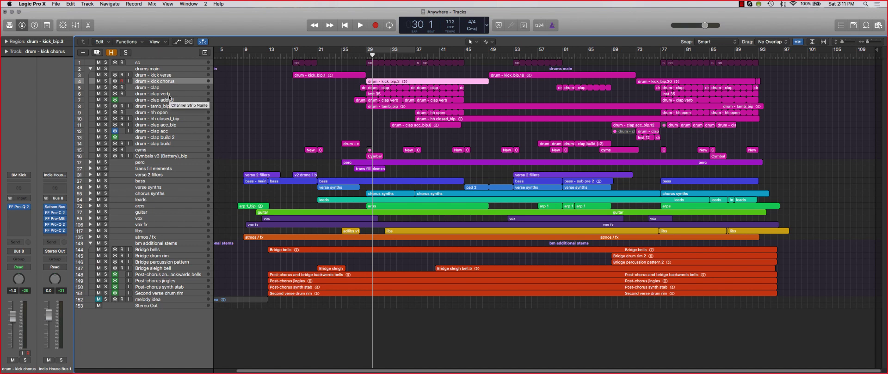
pyautogui.press('super+Down')
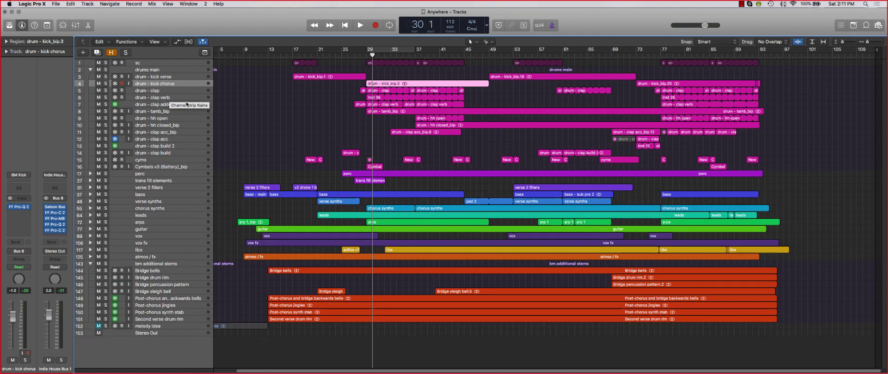
# Step: Review the channel strips of the drum - clap verb, kick verse and kick chorus tracks, and re-enable the cycle
pyautogui.click(180, 98)
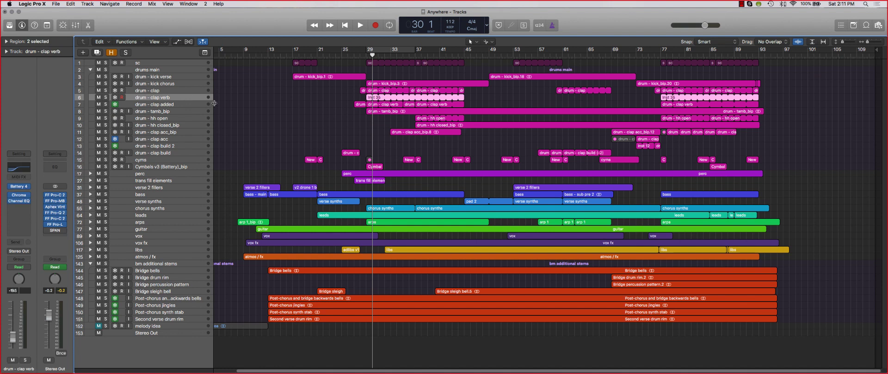
pyautogui.click(177, 85)
pyautogui.click(165, 79)
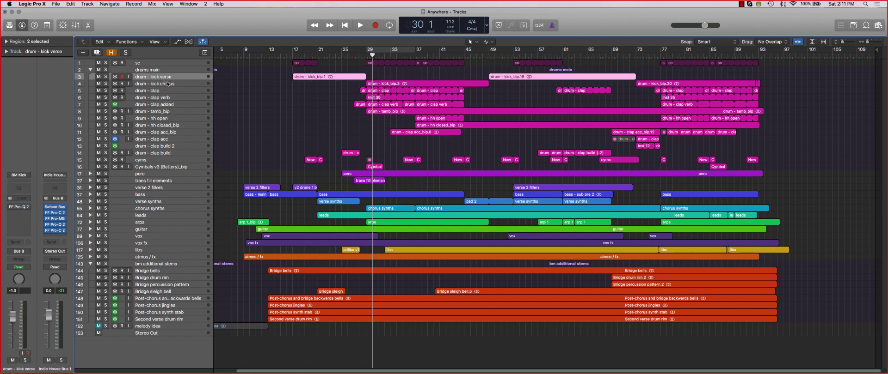
pyautogui.click(167, 83)
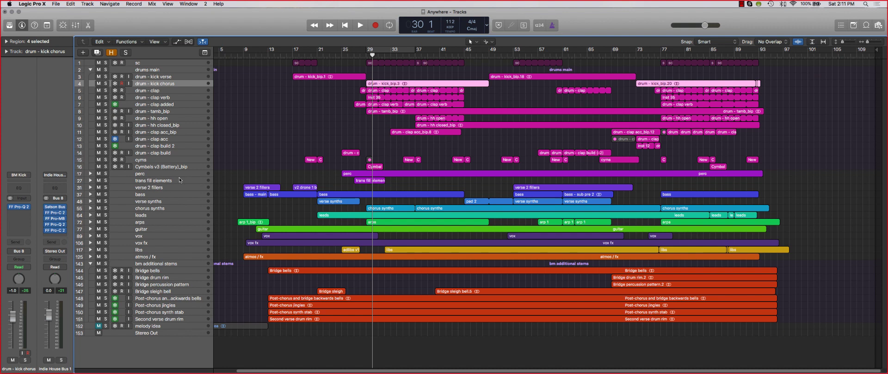
pyautogui.press('c')
pyautogui.press('super+Down')
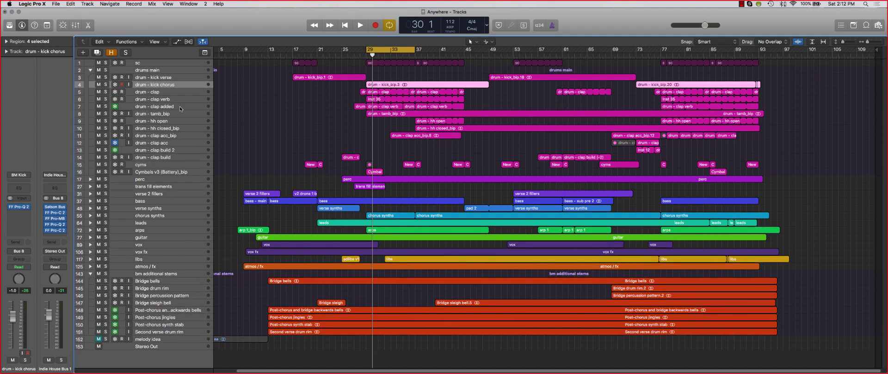
# Step: Solo the drum - clap track and open its Battery 4 instrument, placing the window clear of the track list
pyautogui.click(168, 92)
pyautogui.click(105, 92)
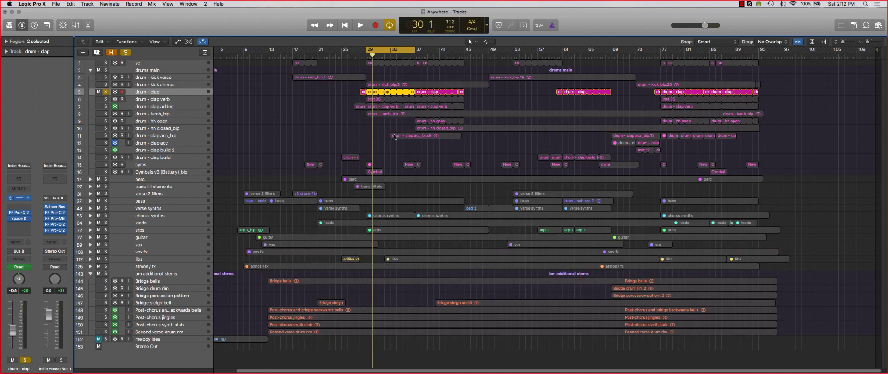
pyautogui.click(18, 198)
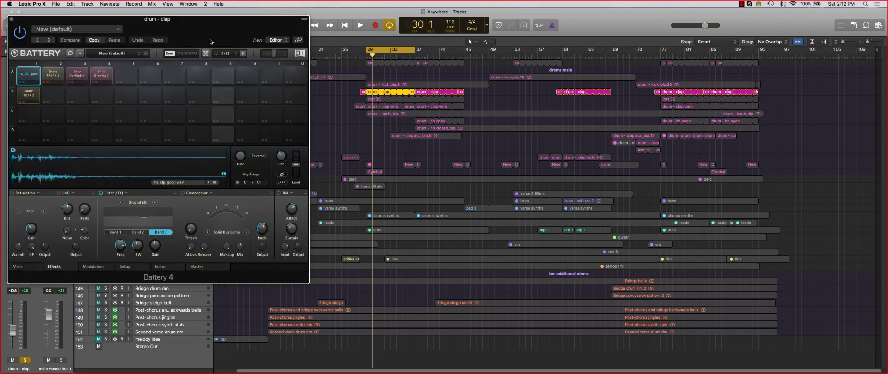
pyautogui.moveTo(202, 33); pyautogui.dragTo(689, 93)
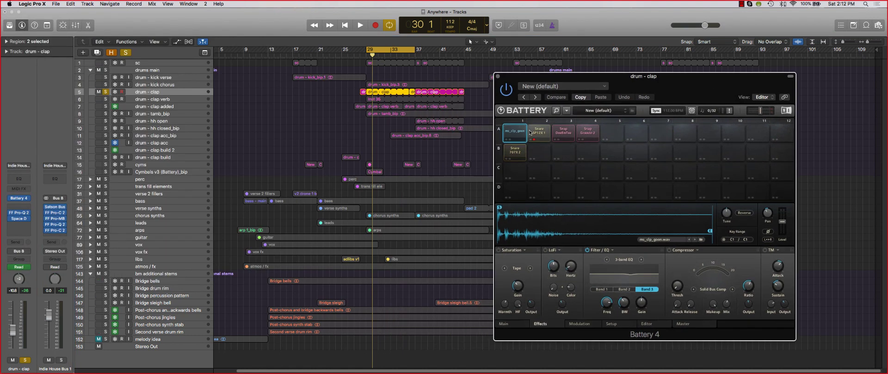
# Step: Open the drum - clap region at bar 29 in the Piano Roll and reposition the Battery 4 window
pyautogui.click(369, 97)
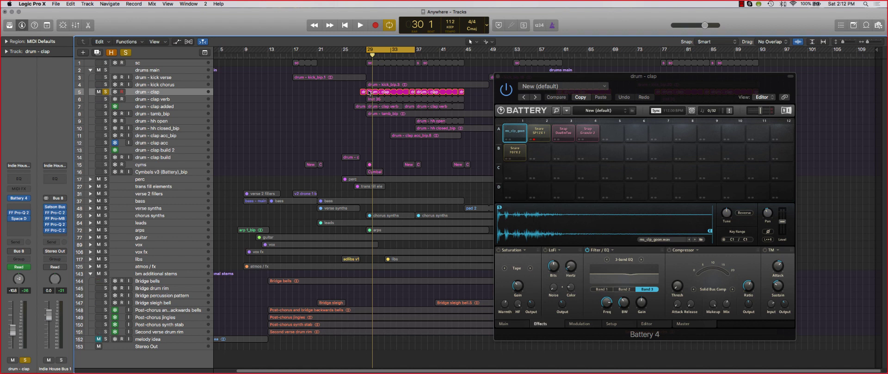
pyautogui.doubleClick(369, 93)
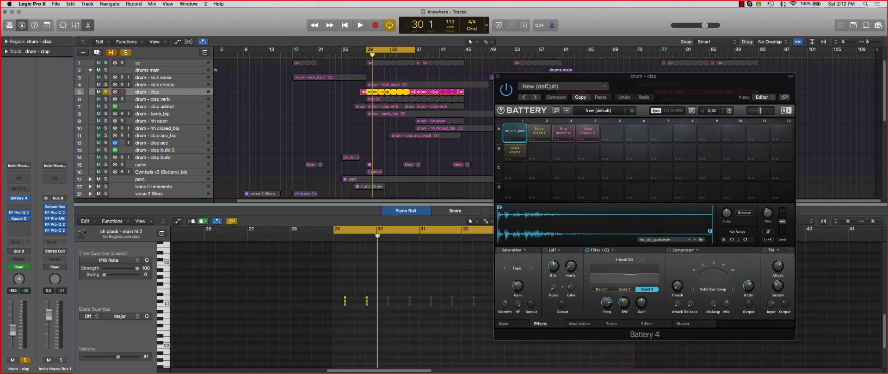
pyautogui.moveTo(656, 85); pyautogui.dragTo(678, 51)
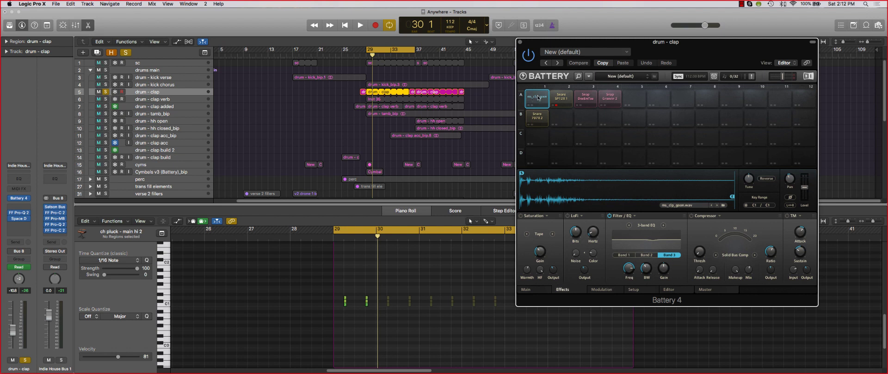
# Step: Audition the first clap sample, ms_clp_goon, in Battery 4 on the drum - clap track
pyautogui.click(538, 99)
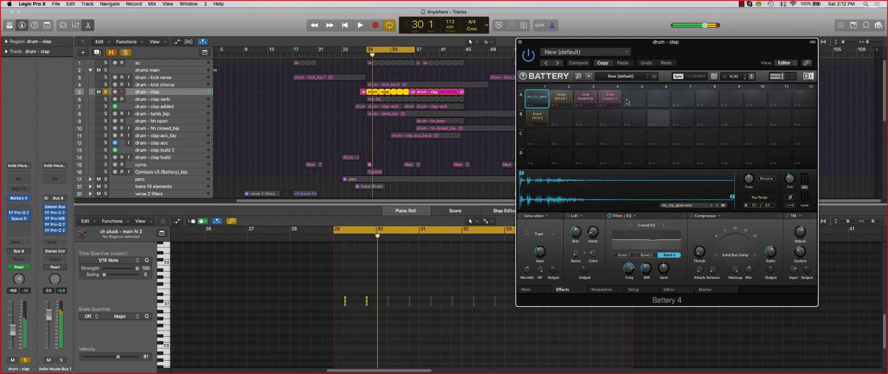
pyautogui.scroll(-1, 472, 141)
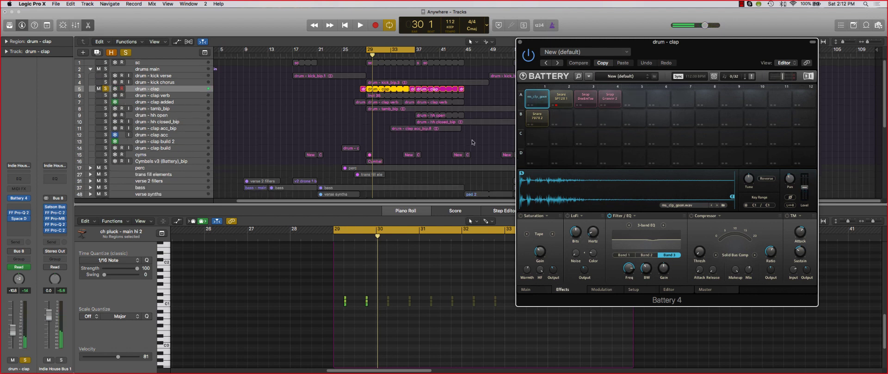
pyautogui.scroll(-2, 469, 144)
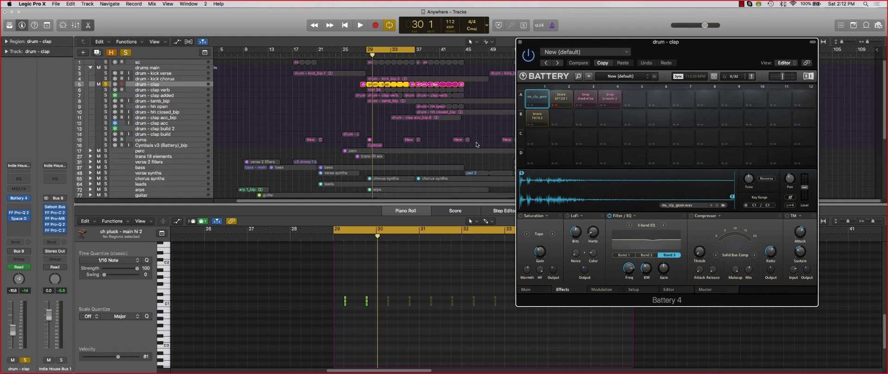
pyautogui.scroll(-1, 411, 136)
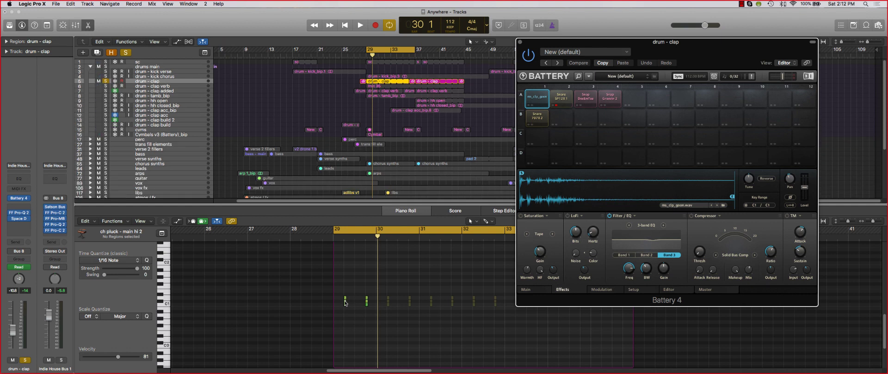
# Step: Select and audition the D1 clap note in bar 29, toggling the cycle off and back on
pyautogui.moveTo(344, 304)
pyautogui.moveTo(344, 303); pyautogui.dragTo(345, 301)
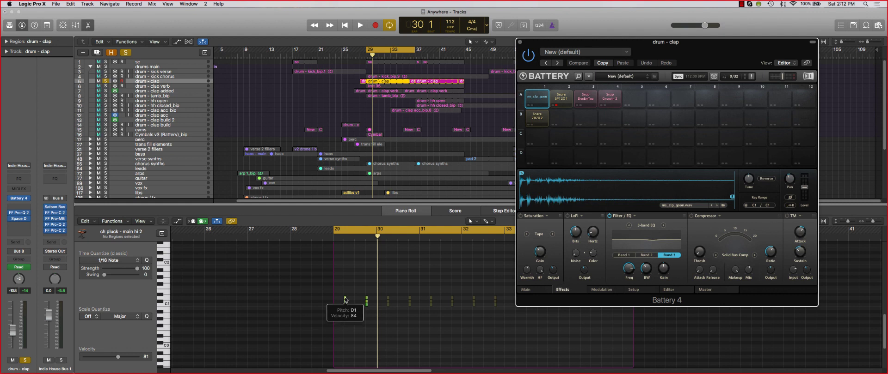
pyautogui.press('c')
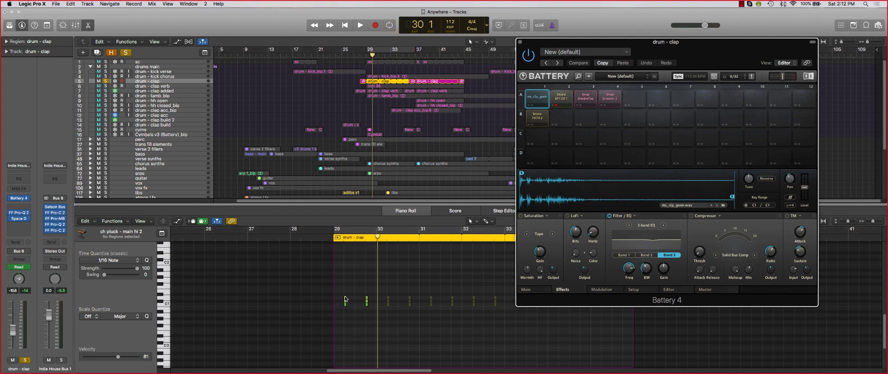
pyautogui.click(345, 301)
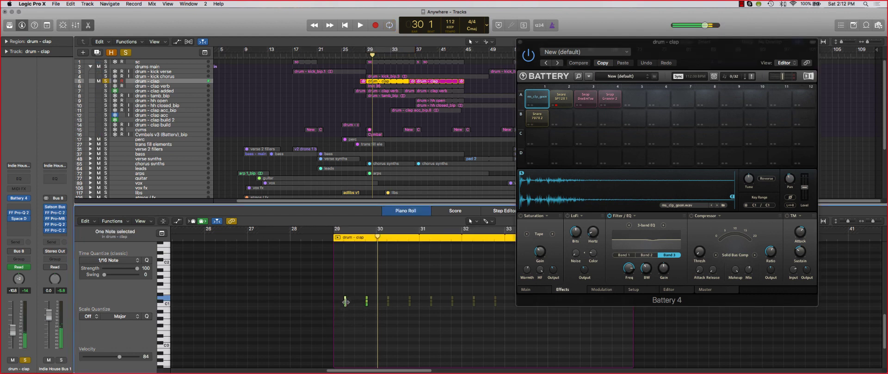
pyautogui.press('c')
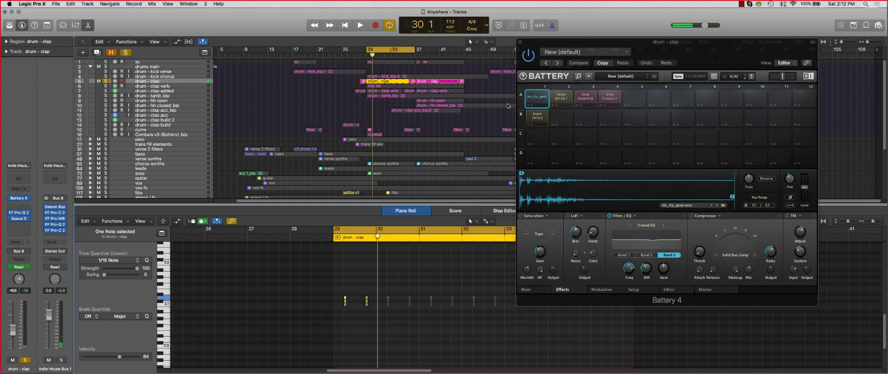
# Step: Add the second upper clap note to the selection and repeatedly audition the soloed drum - clap track from bar 29
pyautogui.press('space')
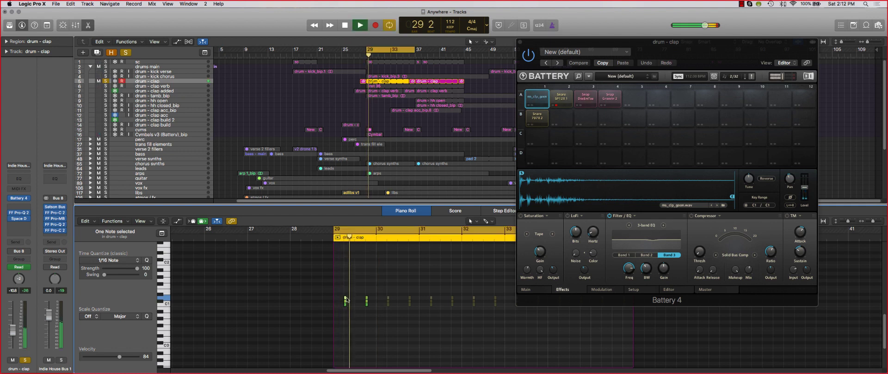
pyautogui.keyDown('shift'); pyautogui.click(366, 299); pyautogui.keyUp('shift')
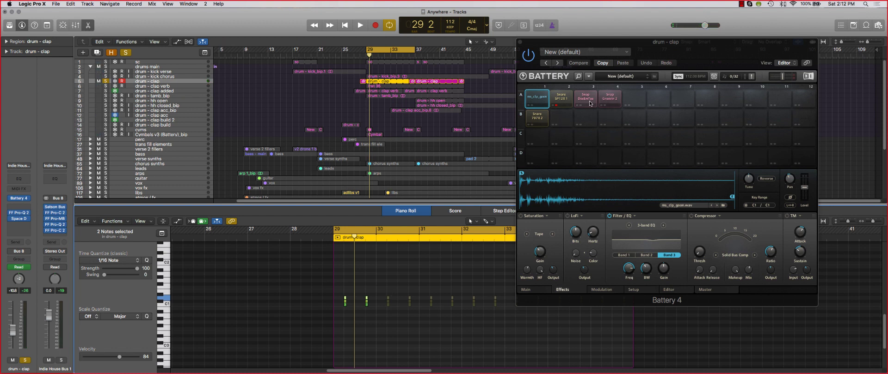
pyautogui.press('space')
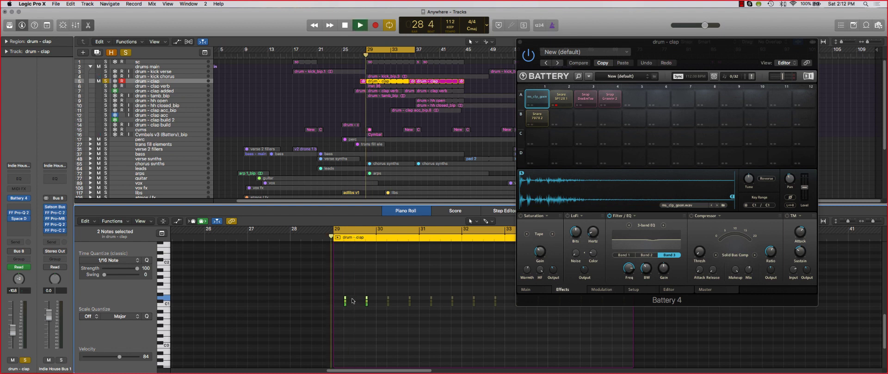
pyautogui.press('space')
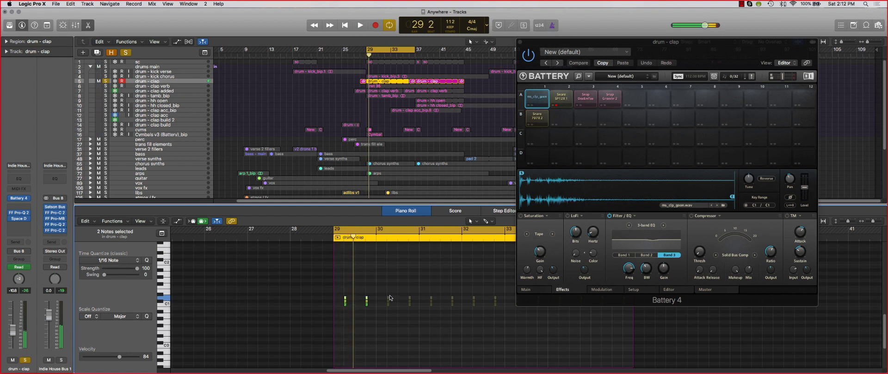
pyautogui.press('space')
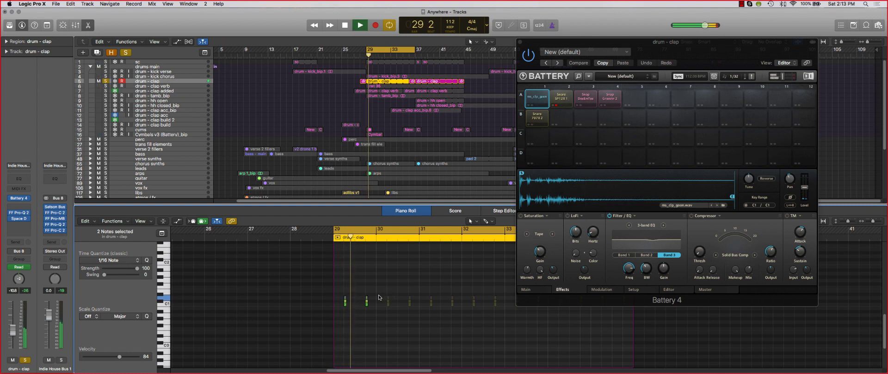
pyautogui.press('space')
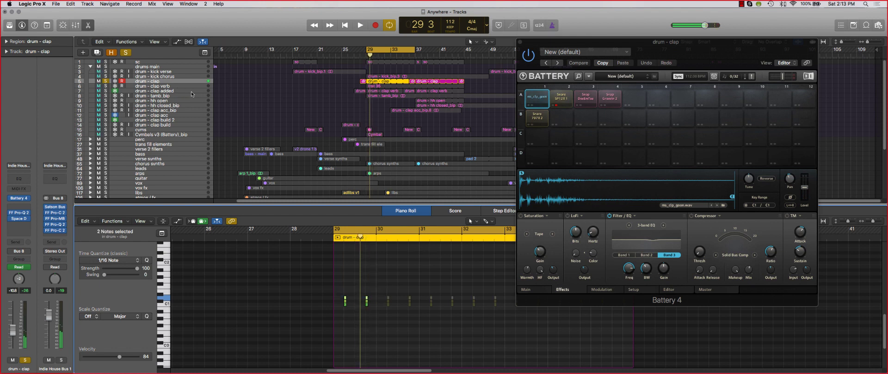
pyautogui.press('space')
pyautogui.press('space')
# Step: Solo and select the drum - clap verb track in place of drum - clap
pyautogui.click(105, 87)
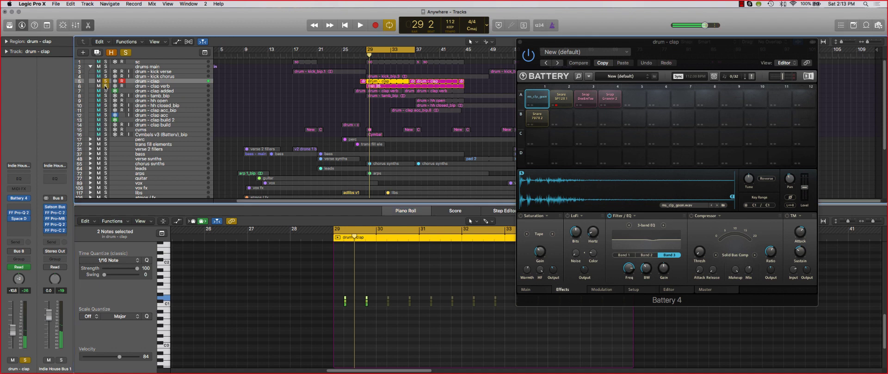
pyautogui.click(105, 81)
pyautogui.click(188, 86)
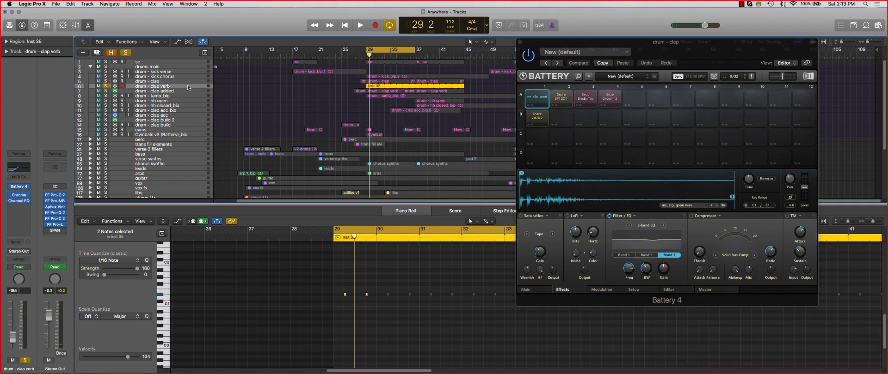
# Step: Compare drum - clap verb with drum - clap by toggling their solos during playback, leaving only drum - clap verb soloed
pyautogui.press('space')
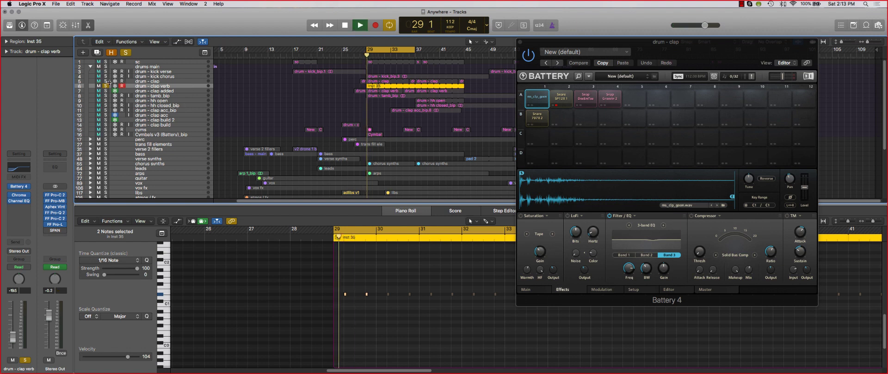
pyautogui.click(106, 81)
pyautogui.click(105, 86)
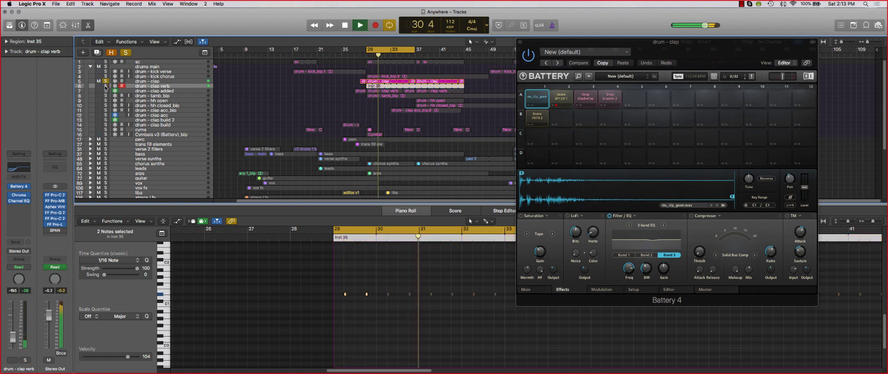
pyautogui.click(105, 86)
pyautogui.press('space')
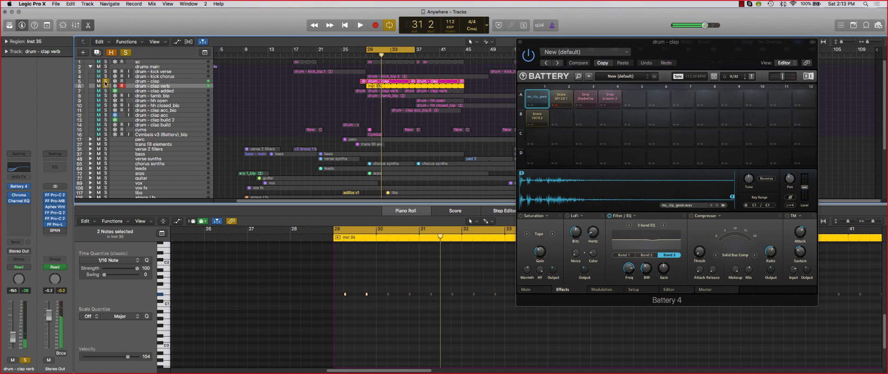
pyautogui.click(106, 82)
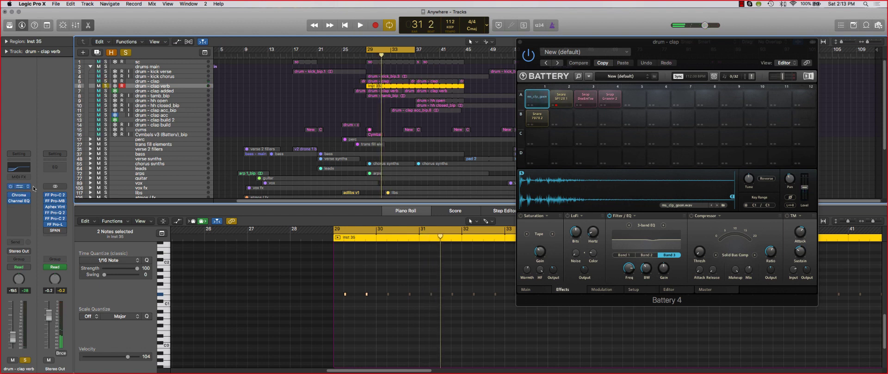
# Step: Open Battery 4 on drum - clap verb, audition the LF_clap_12 sample, and close both Battery 4 windows
pyautogui.click(19, 187)
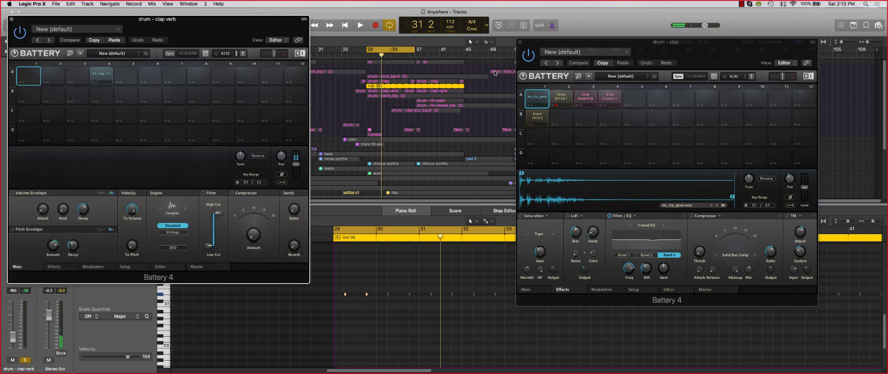
pyautogui.click(107, 76)
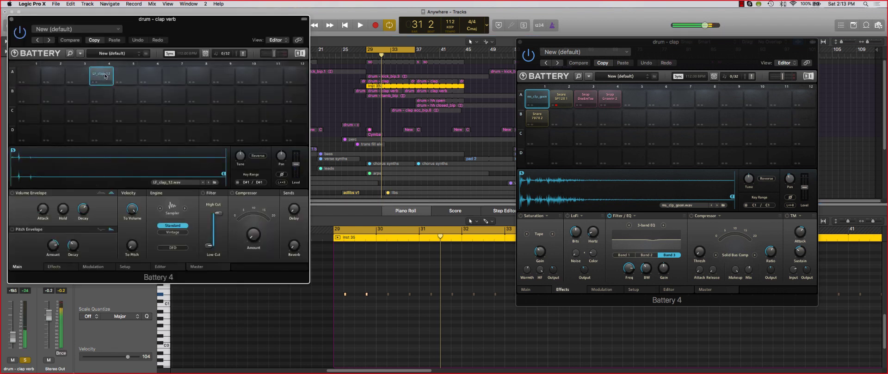
pyautogui.moveTo(183, 26); pyautogui.dragTo(443, 68)
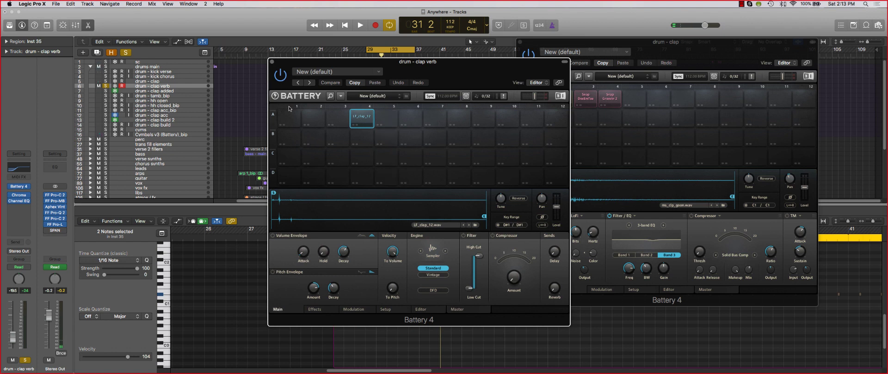
pyautogui.click(273, 61)
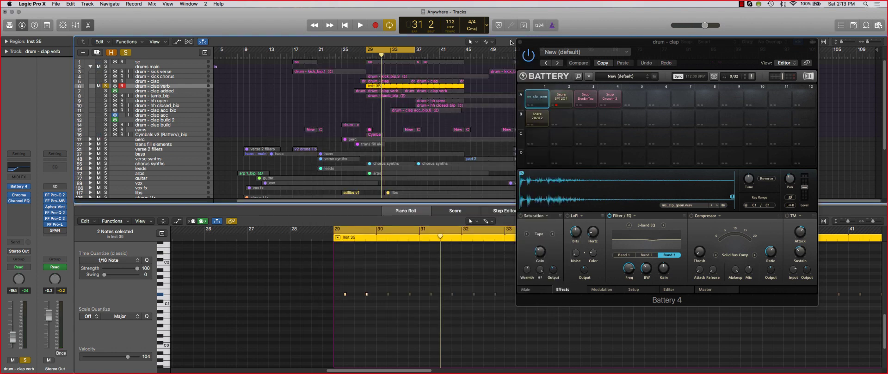
pyautogui.click(519, 41)
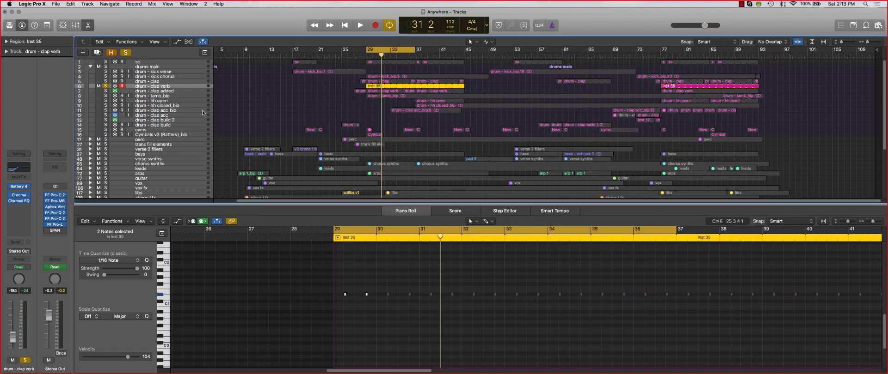
# Step: Solo the drum - clap added track instead of drum - clap verb, select its first pair of notes, and disable the cycle
pyautogui.click(159, 92)
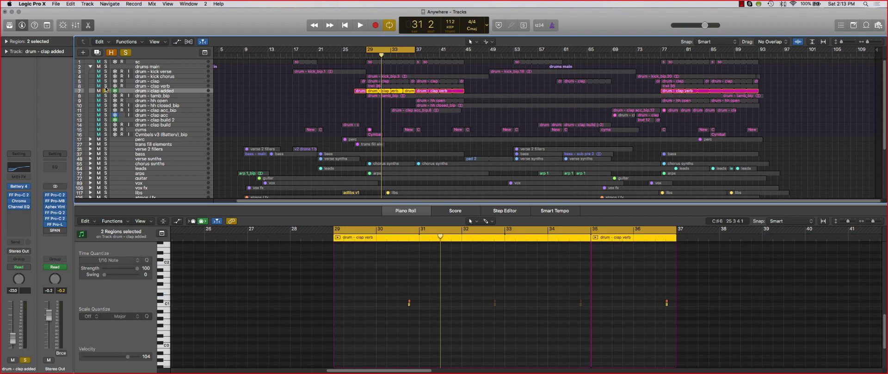
pyautogui.moveTo(387, 298); pyautogui.dragTo(418, 317)
pyautogui.press('c')
pyautogui.press('s')
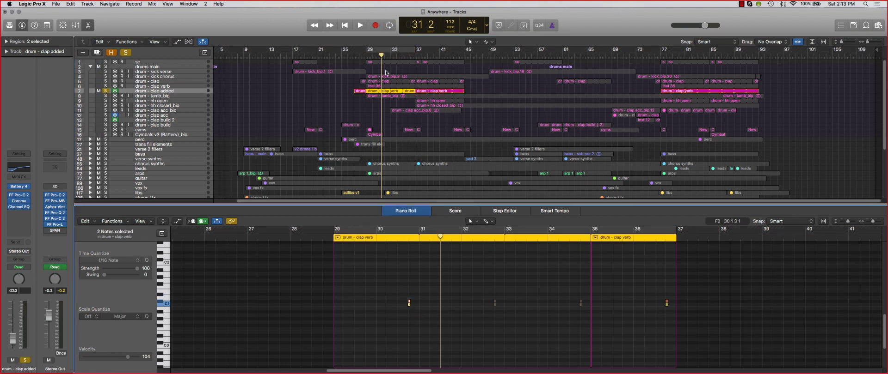
# Step: Play the soloed drum - clap added track from just before bar 31 and turn on cycling over bars 29 to 37
pyautogui.click(405, 238)
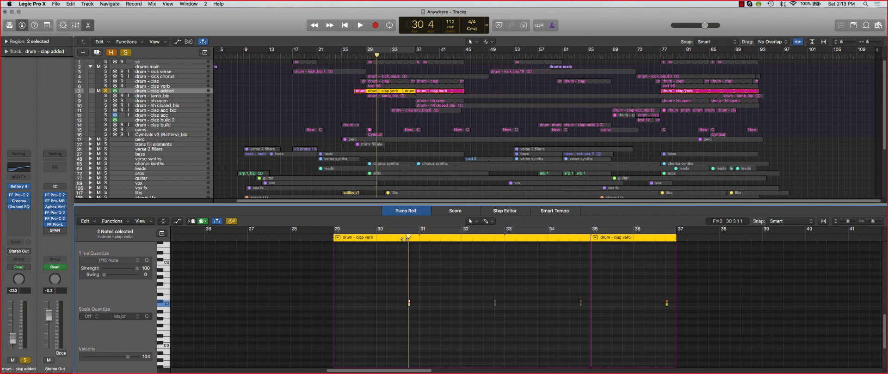
pyautogui.press('space')
pyautogui.press('c')
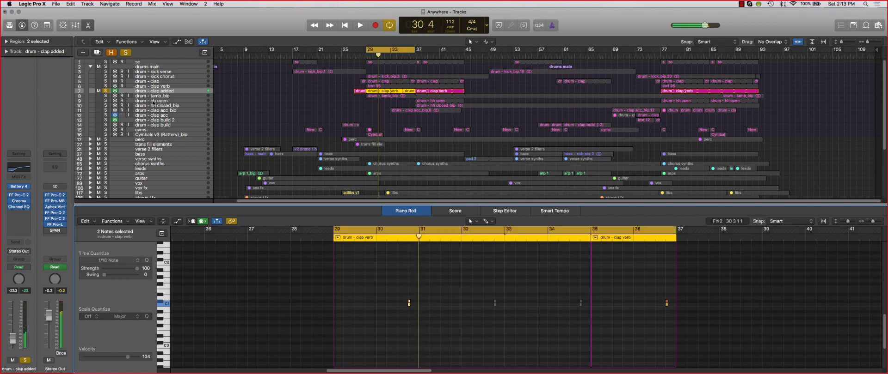
# Step: Solo the drum - tamb_bip, drum - clap verb and drum - clap tracks too and play the cycled section
pyautogui.click(105, 96)
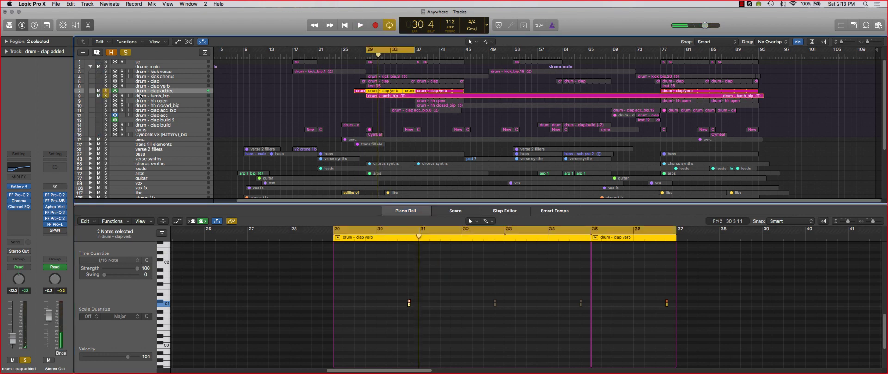
pyautogui.scroll(3, 415, 289)
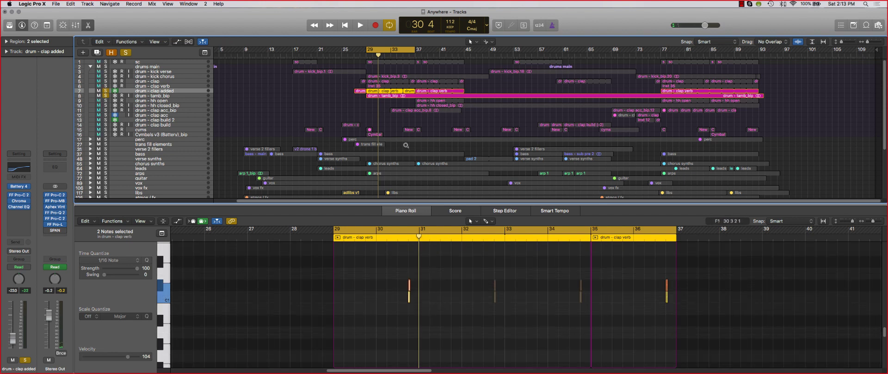
pyautogui.keyDown('ctrl'); pyautogui.keyDown('alt'); pyautogui.click(392, 283); pyautogui.keyUp('alt'); pyautogui.keyUp('ctrl')
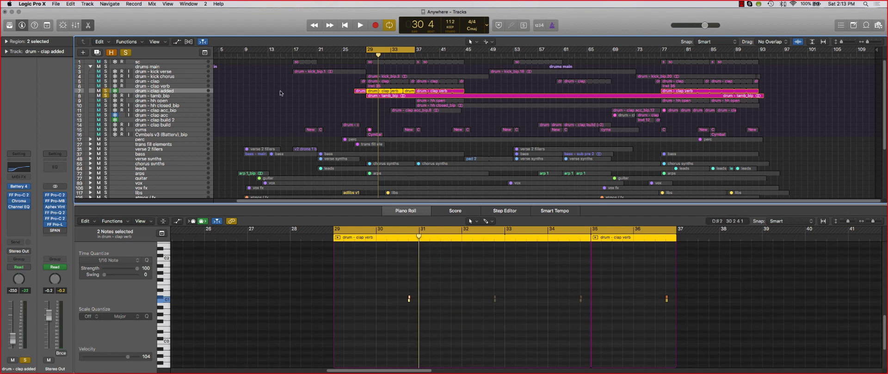
pyautogui.click(174, 96)
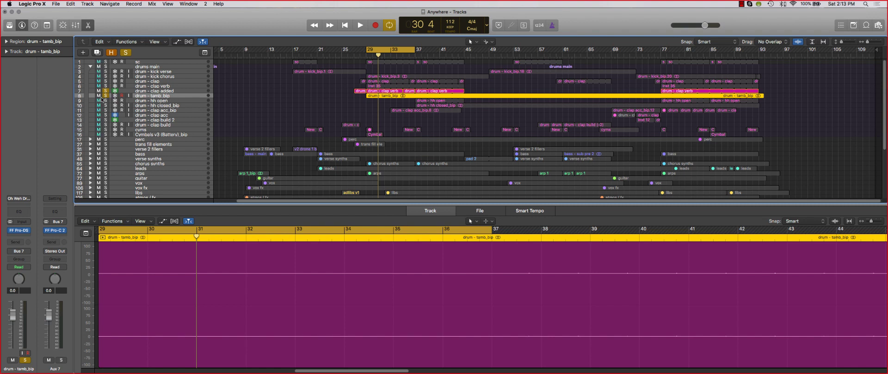
pyautogui.press('super+Down')
pyautogui.press('super+Down')
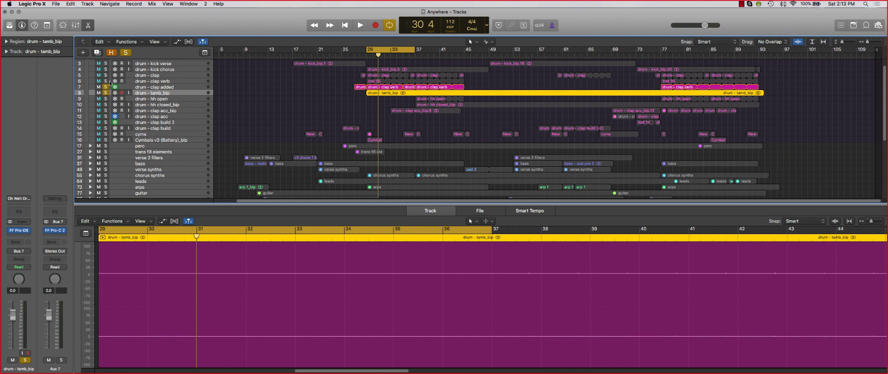
pyautogui.press('space')
pyautogui.moveTo(105, 81); pyautogui.dragTo(105, 75)
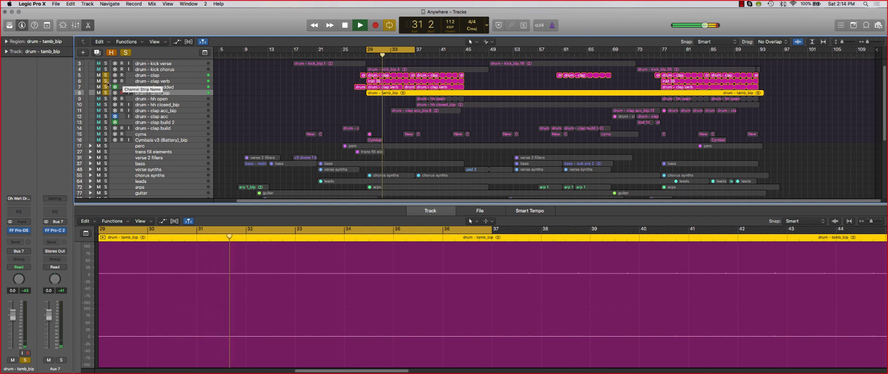
# Step: Stop playback, unsolo the four clap and tambourine tracks and turn off cycling
pyautogui.press('space')
pyautogui.moveTo(105, 75); pyautogui.dragTo(106, 93)
pyautogui.press('c')
pyautogui.press('super+Up')
pyautogui.press('super+Up')
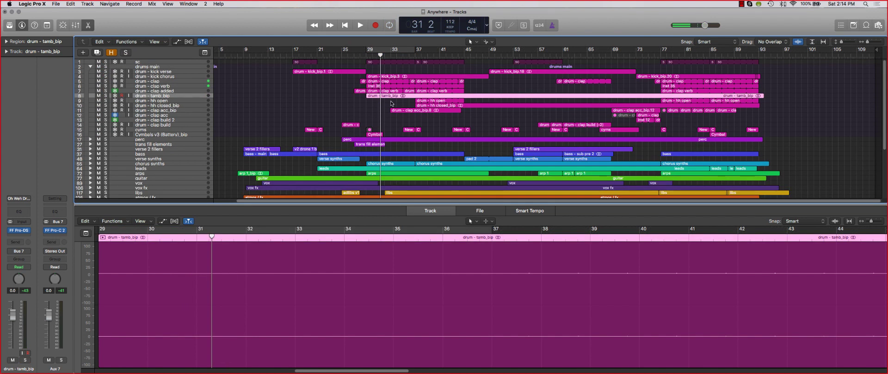
# Step: Select the drum - clap added track and close the Piano Roll editor below the arrangement
pyautogui.press('Up')
pyautogui.press('super+Right')
pyautogui.press('super+Right')
pyautogui.press('super+Right')
pyautogui.press('super+Down')
pyautogui.scroll(-3, 481, 171)
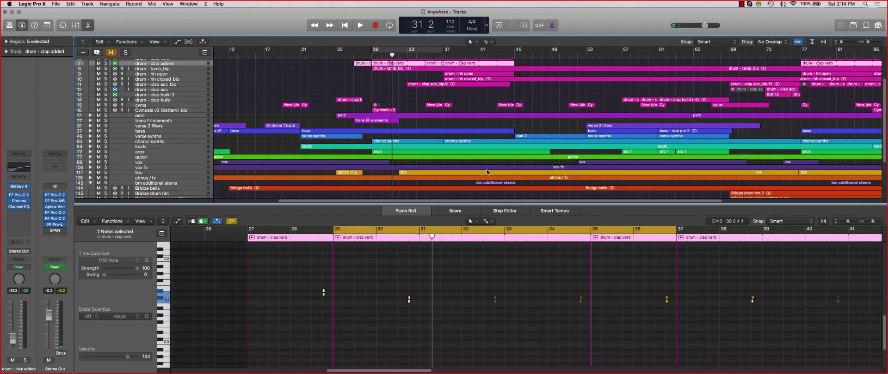
pyautogui.press('e')
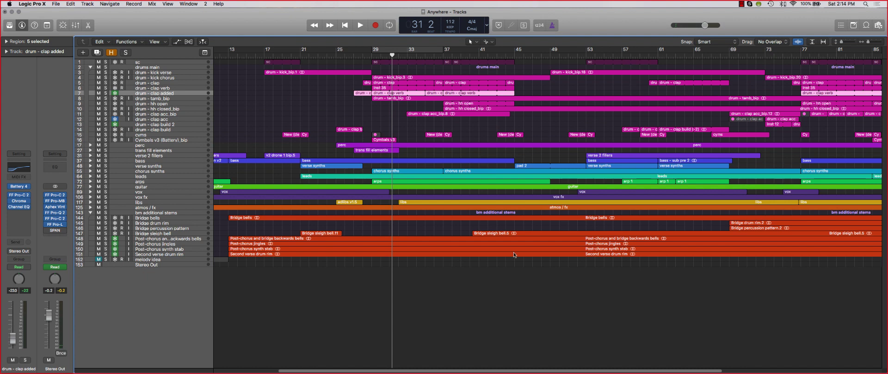
# Step: Solo the drum - tamb_bip track, select its region and play it from bar 35
pyautogui.click(107, 98)
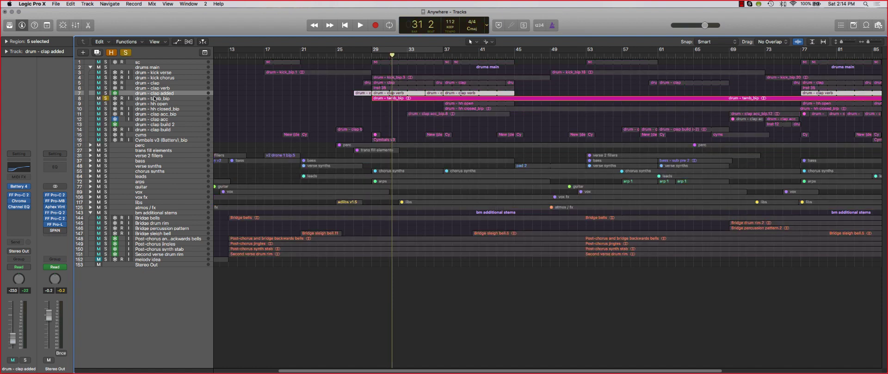
pyautogui.click(631, 99)
pyautogui.press('z')
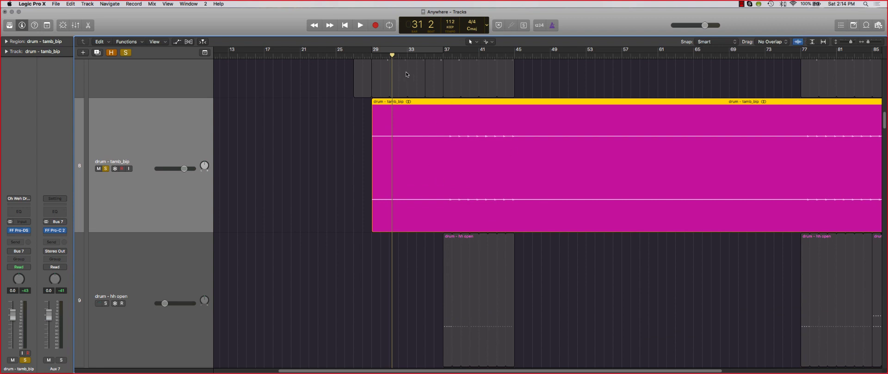
pyautogui.click(442, 56)
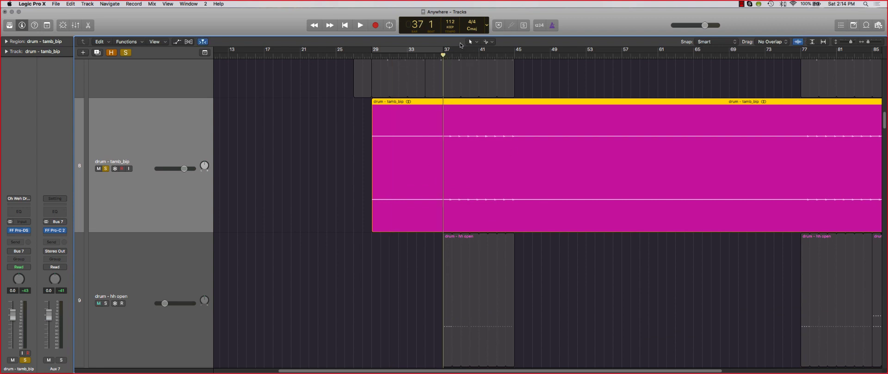
pyautogui.click(425, 57)
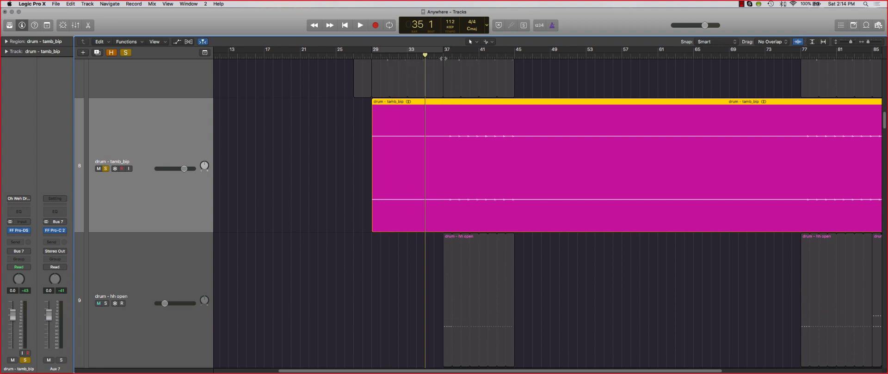
pyautogui.press('space')
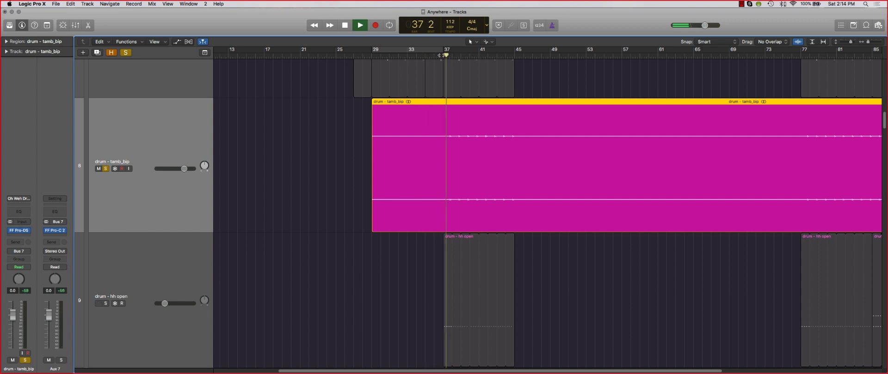
# Step: Stop playback and unsolo the drum - tamb_bip track
pyautogui.click(105, 169)
pyautogui.press('space')
pyautogui.press('z')
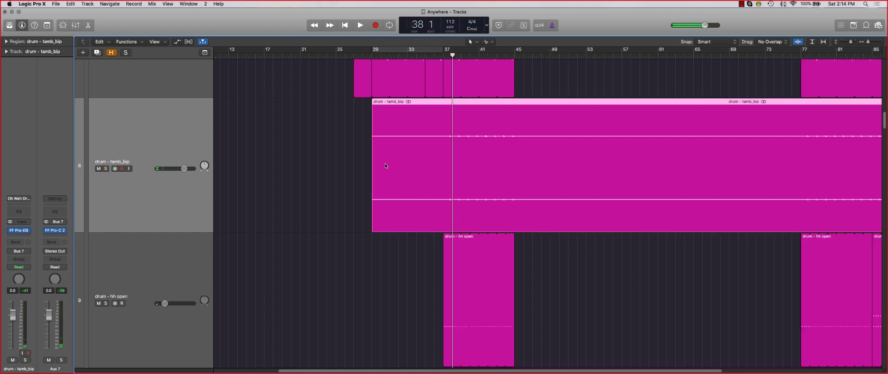
pyautogui.press('super+Up')
pyautogui.press('super+Up')
pyautogui.press('super+Up')
pyautogui.press('super+Up')
pyautogui.press('super+Up')
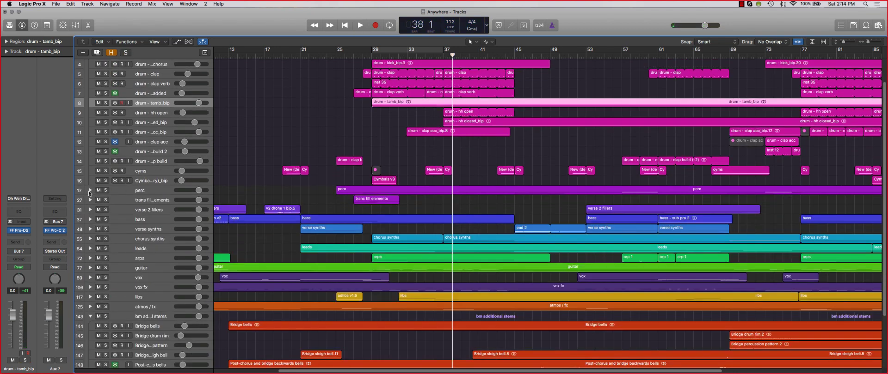
# Step: Expand the perc track stack and turn on cycling over bars 29 to 37
pyautogui.click(90, 191)
pyautogui.scroll(1, 337, 109)
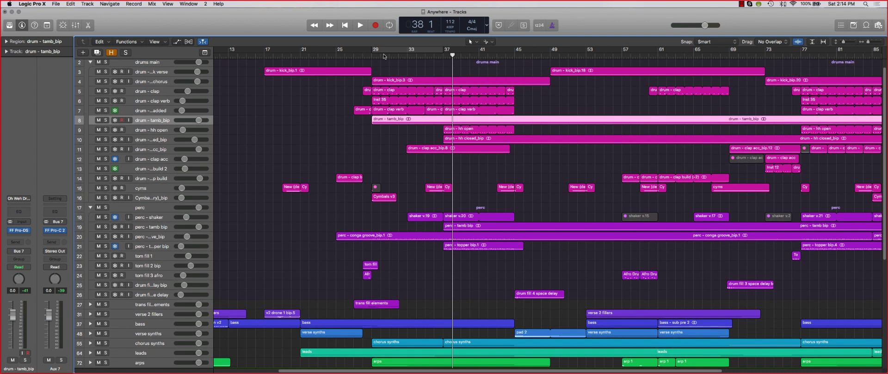
pyautogui.press('c')
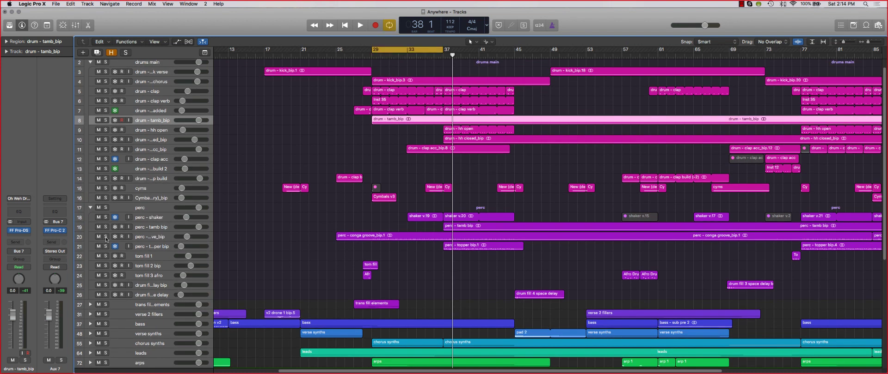
# Step: Solo the perc - conga groove_bip track and play its waveform section within the cycled bars
pyautogui.click(106, 236)
pyautogui.scroll(-5, 309, 221)
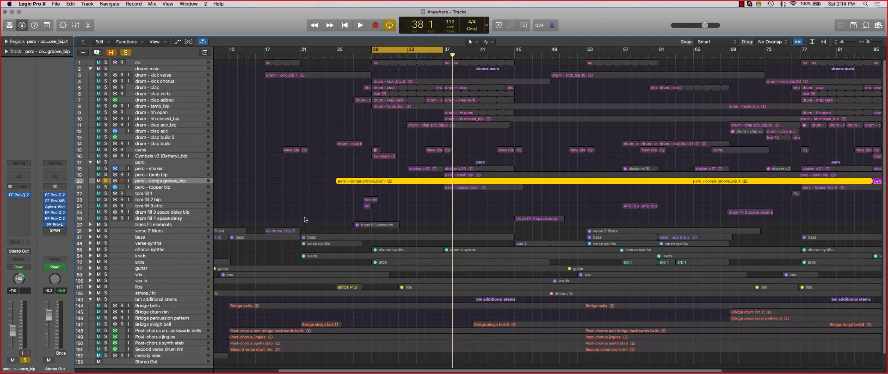
pyautogui.press('ctrl+alt+super+Down')
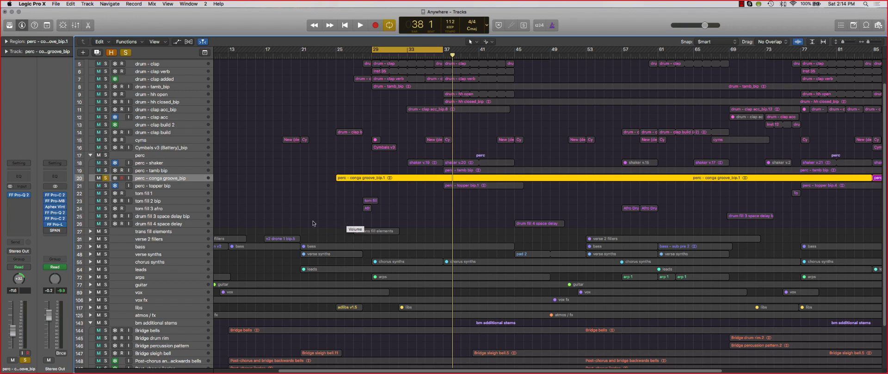
pyautogui.press('ctrl+alt+super+Up')
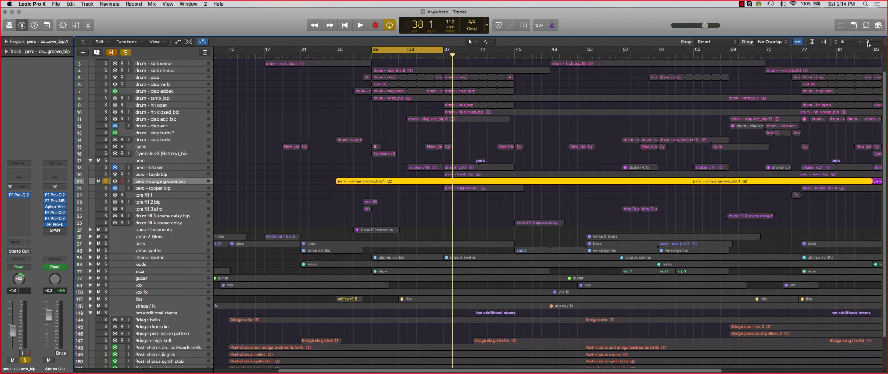
pyautogui.moveTo(868, 42); pyautogui.dragTo(868, 42)
pyautogui.press('super+Down')
pyautogui.press('super+Down')
pyautogui.press('super+Down')
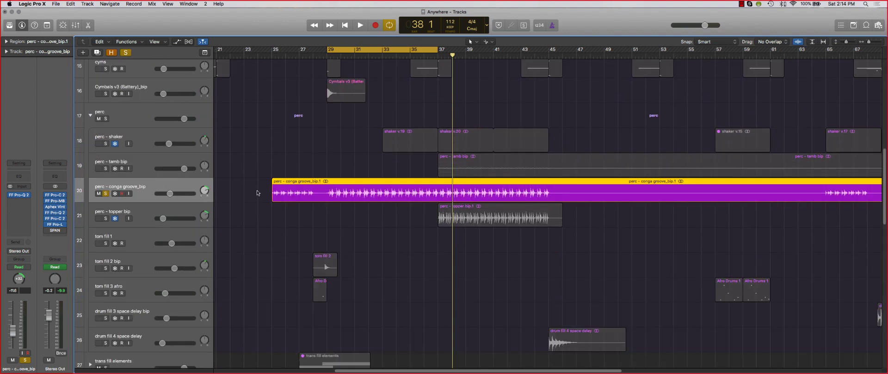
pyautogui.press('space')
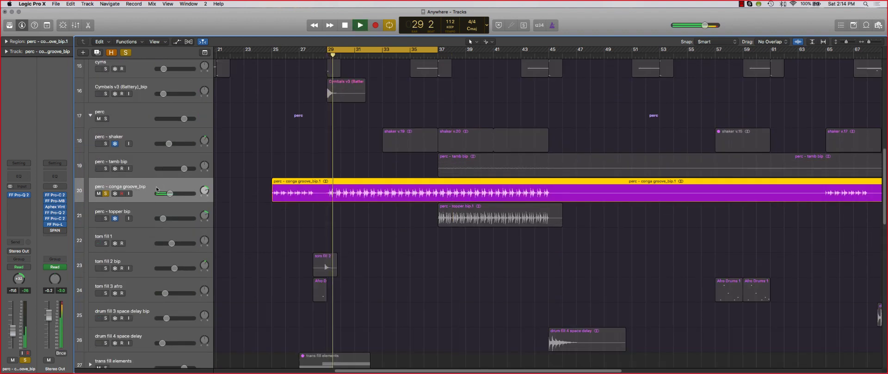
# Step: Unsolo the perc - conga groove_bip track and play the cycled section with the full mix
pyautogui.press('z')
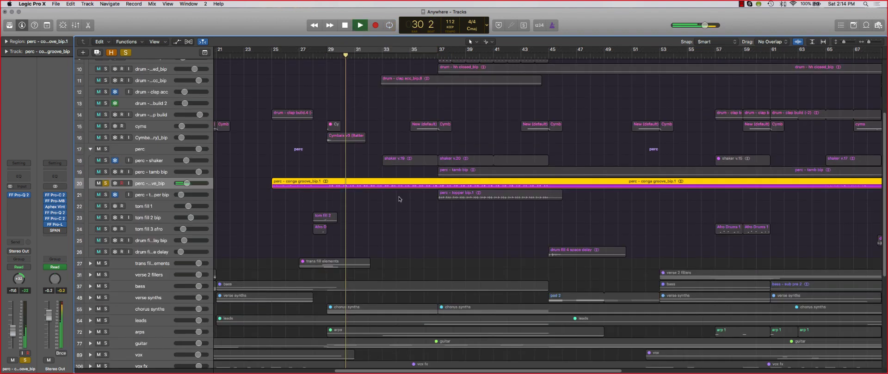
pyautogui.press('space')
pyautogui.click(105, 183)
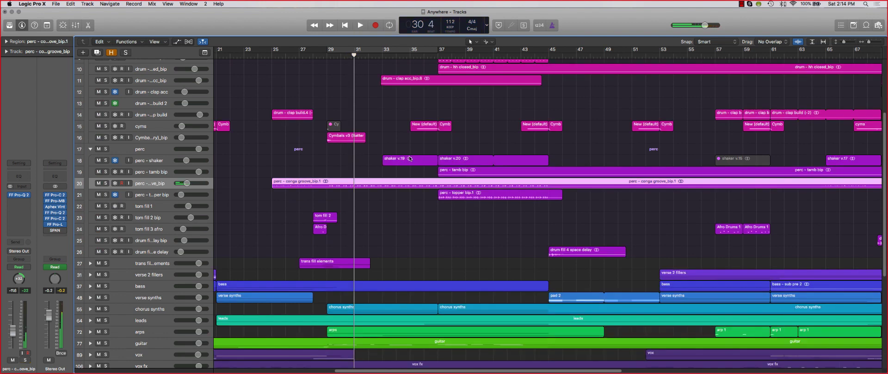
pyautogui.press('c')
pyautogui.press('space')
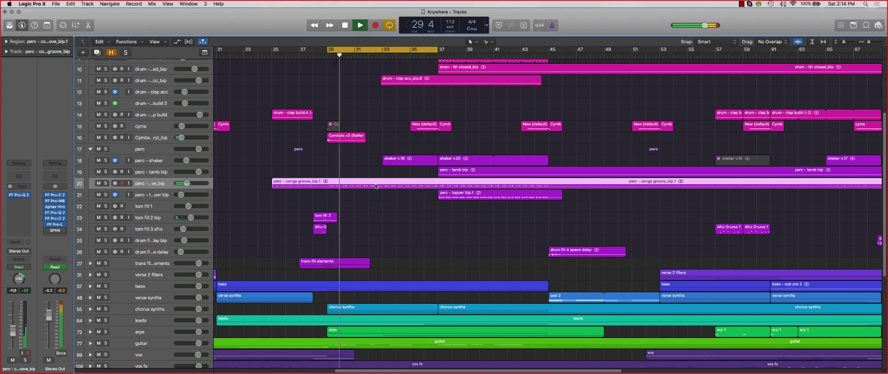
# Step: Play the mix from bar 31 with perc - conga groove_bip muted and unmute it during playback for comparison
pyautogui.press('space')
pyautogui.click(98, 183)
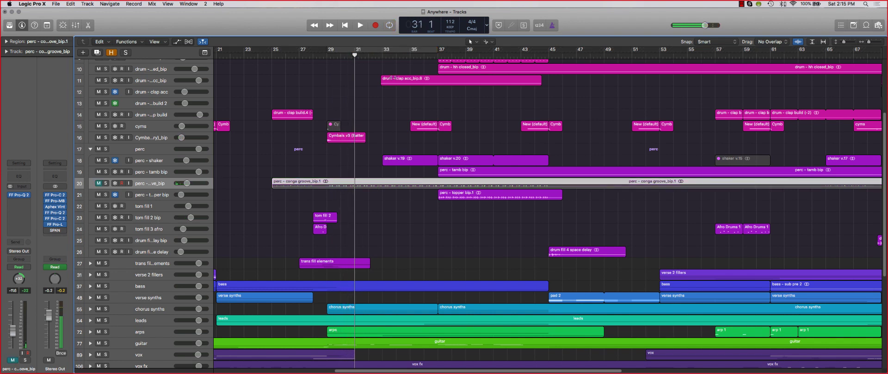
pyautogui.press('space')
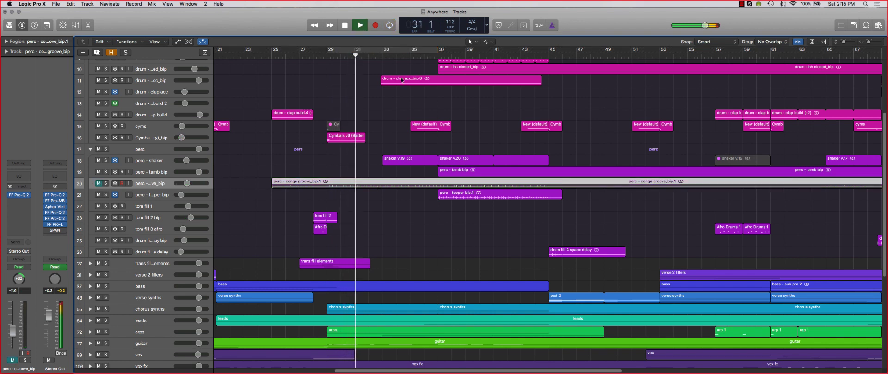
pyautogui.click(98, 183)
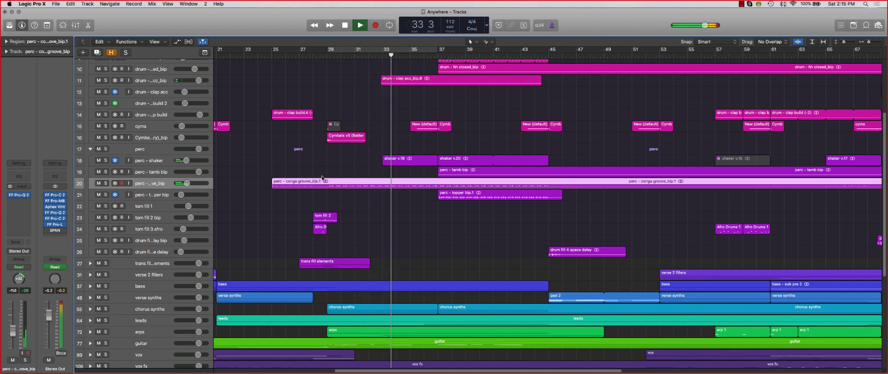
pyautogui.press('Return')
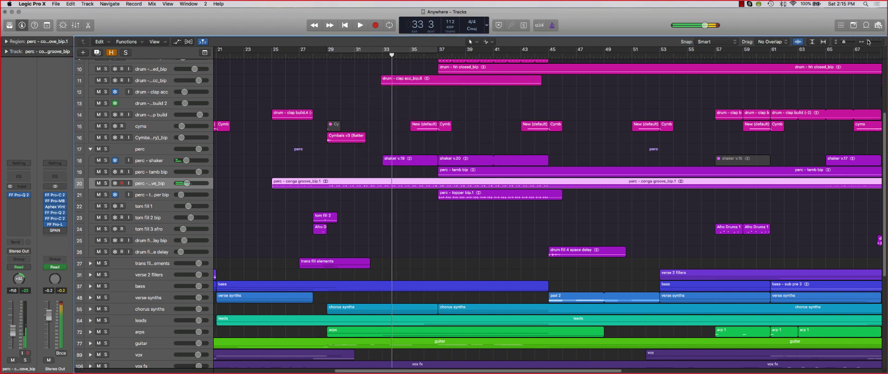
# Step: Select the perc - conga groove_bip track with all its regions in the full-song arrangement overview
pyautogui.moveTo(868, 42); pyautogui.dragTo(866, 43)
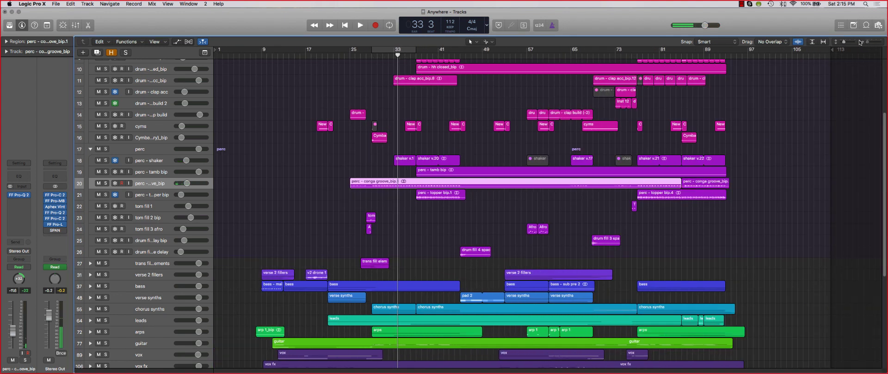
pyautogui.press('z')
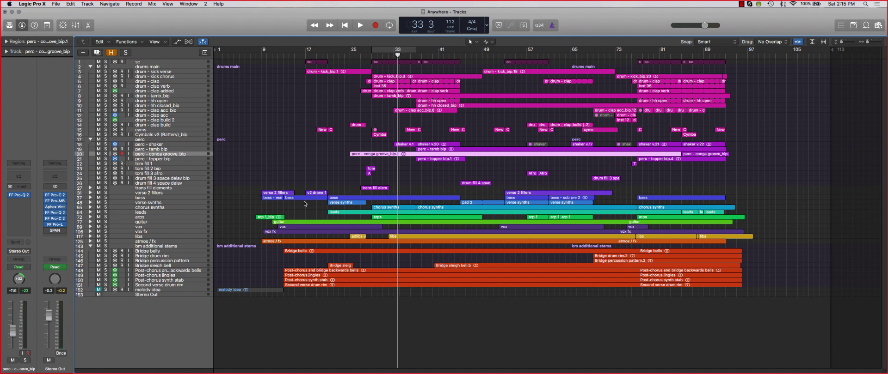
pyautogui.click(177, 155)
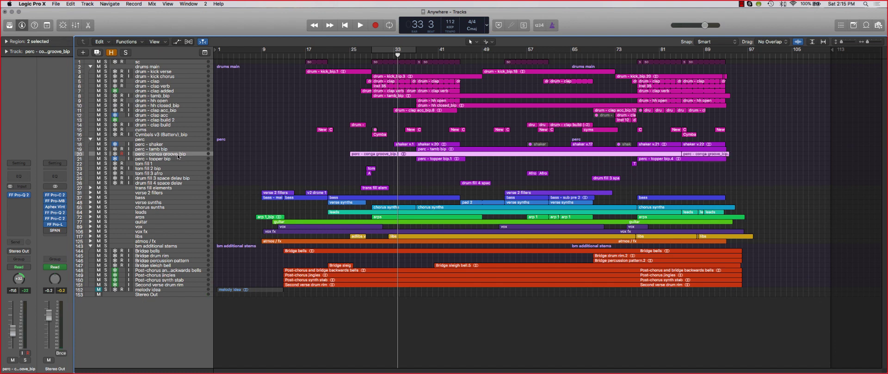
# Step: Select the perc - topper bip track and examine its regions among the surrounding percussion and tom fill tracks
pyautogui.press('super+Down')
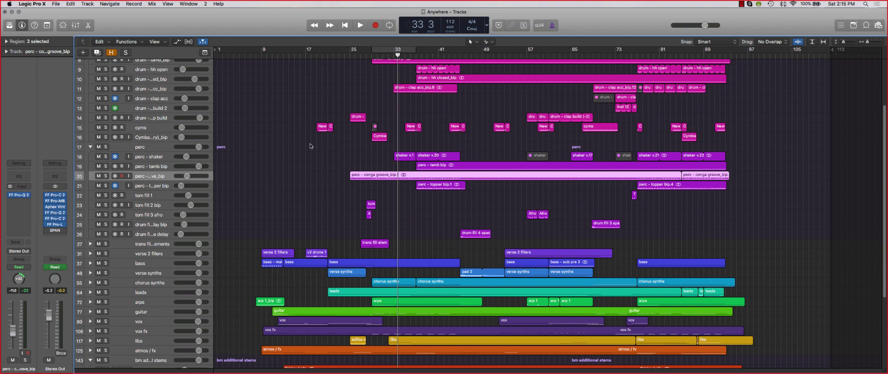
pyautogui.keyDown('ctrl'); pyautogui.keyDown('alt'); pyautogui.click(359, 147); pyautogui.keyUp('alt'); pyautogui.keyUp('ctrl')
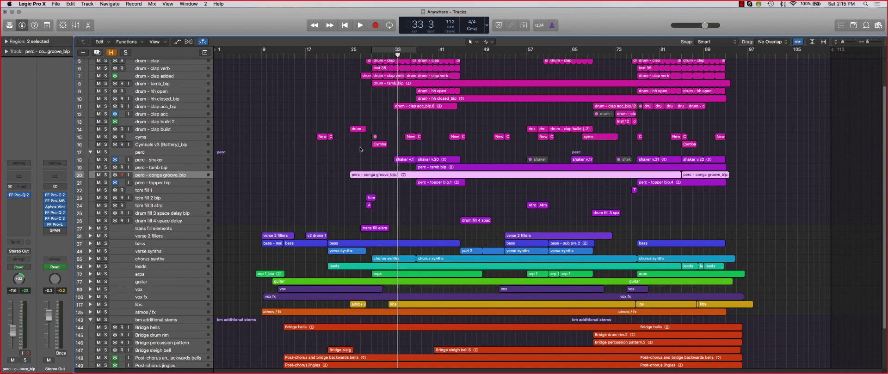
pyautogui.click(186, 183)
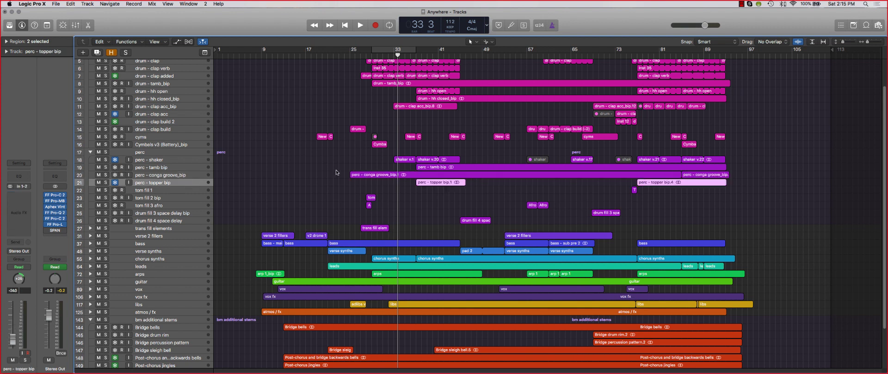
pyautogui.scroll(-3, 337, 170)
pyautogui.scroll(6, 337, 171)
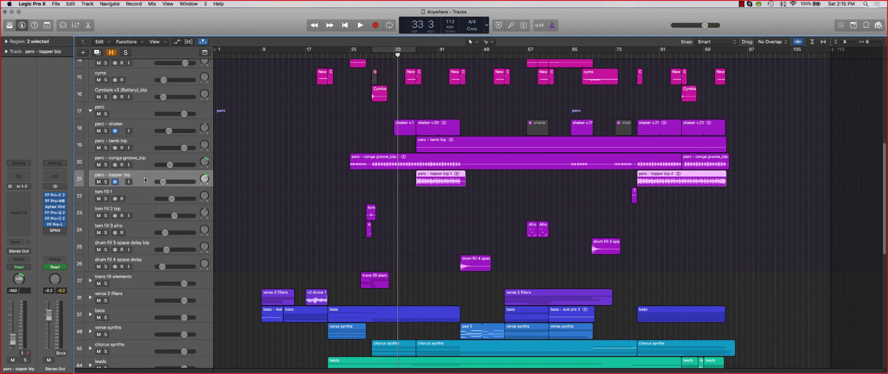
pyautogui.scroll(-3, 147, 179)
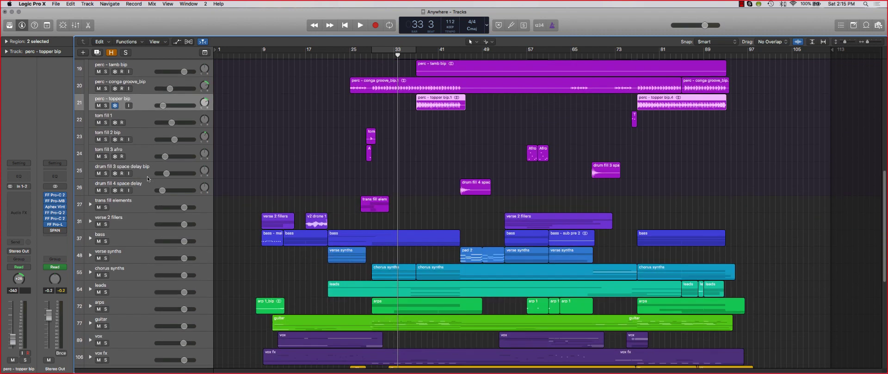
pyautogui.press('z')
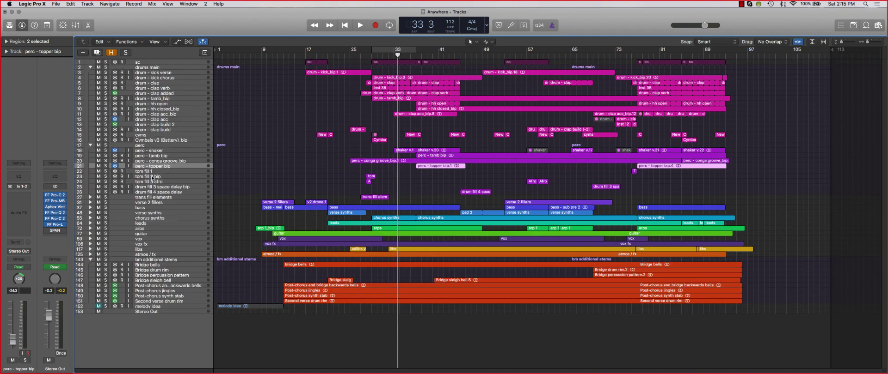
# Step: Reselect the perc - conga groove_bip track with its regions in the arrangement
pyautogui.click(149, 156)
pyautogui.click(150, 161)
pyautogui.press('super+Down')
pyautogui.press('super+Down')
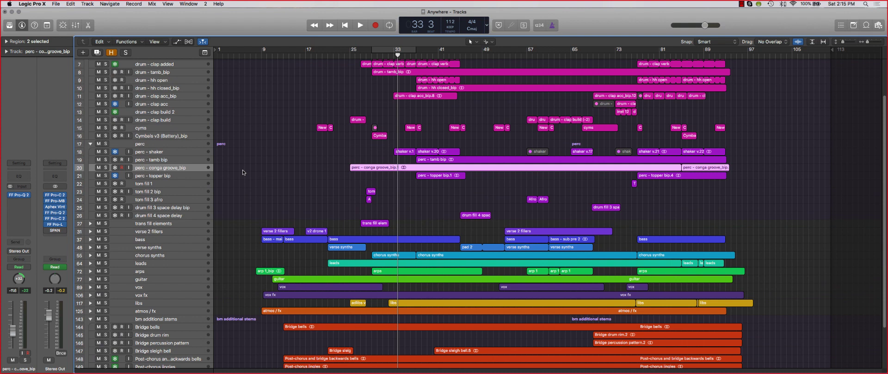
# Step: Collapse the perc track stack and expand the guitar stack, selecting its guitar - syn lead_bip track
pyautogui.click(91, 144)
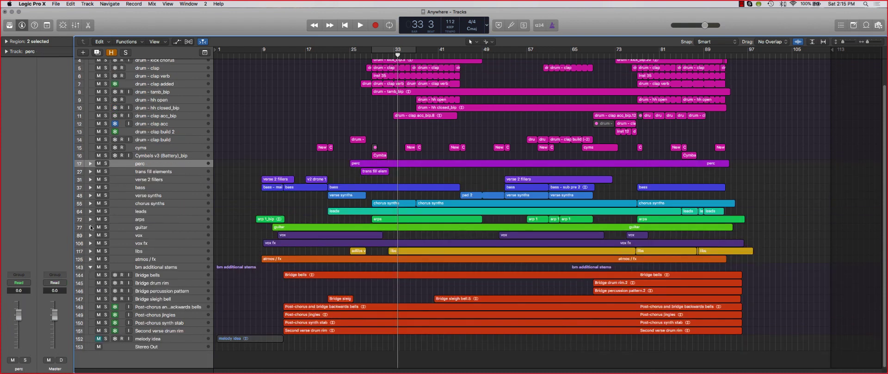
pyautogui.click(90, 227)
pyautogui.click(184, 259)
pyautogui.click(184, 252)
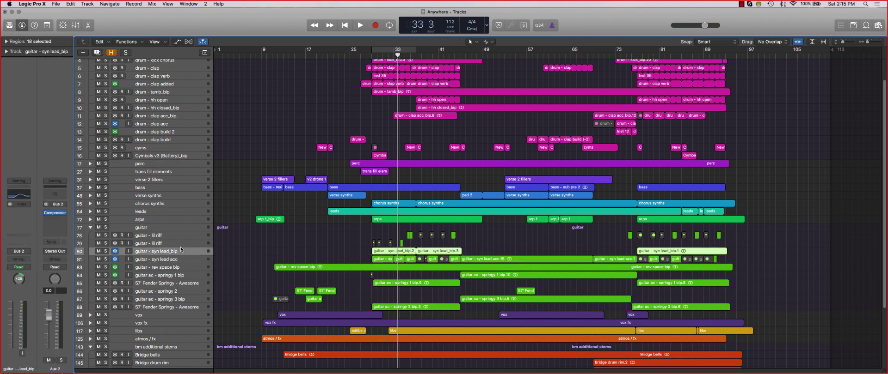
pyautogui.press('super+Up')
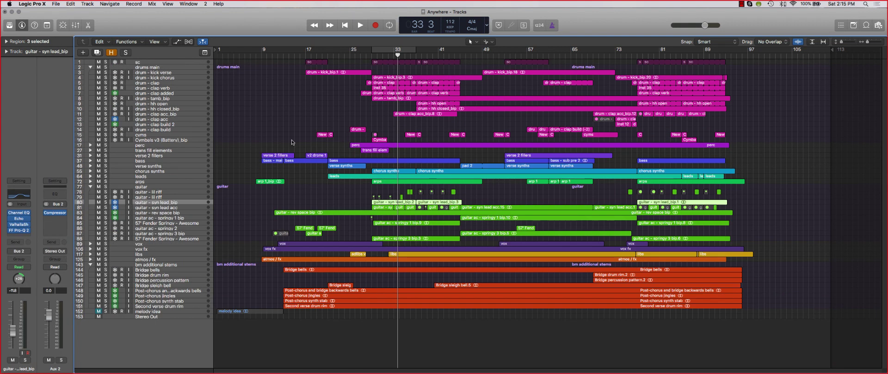
# Step: Turn on cycle mode and solo the guitar - syn lead_bip, guitar - syn lead acc and guitar - rev space bip tracks
pyautogui.press('c')
pyautogui.click(106, 203)
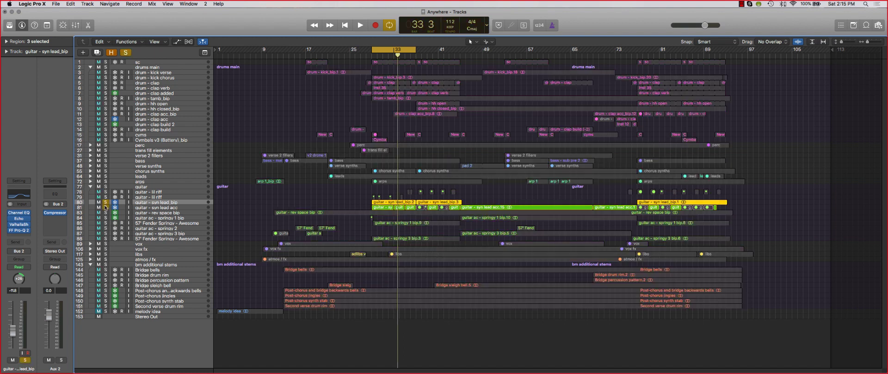
pyautogui.moveTo(106, 207); pyautogui.dragTo(106, 213)
pyautogui.click(105, 213)
pyautogui.click(106, 213)
pyautogui.press('super+Down')
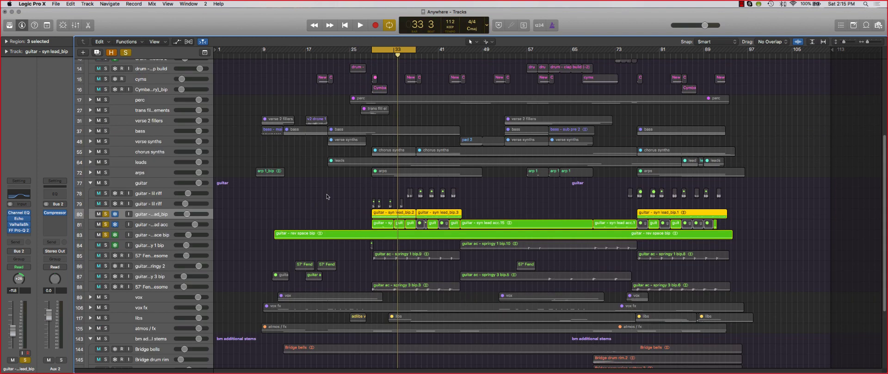
# Step: Play the three soloed guitar tracks within the cycled bars 29 to 37, with their waveforms enlarged
pyautogui.press('space')
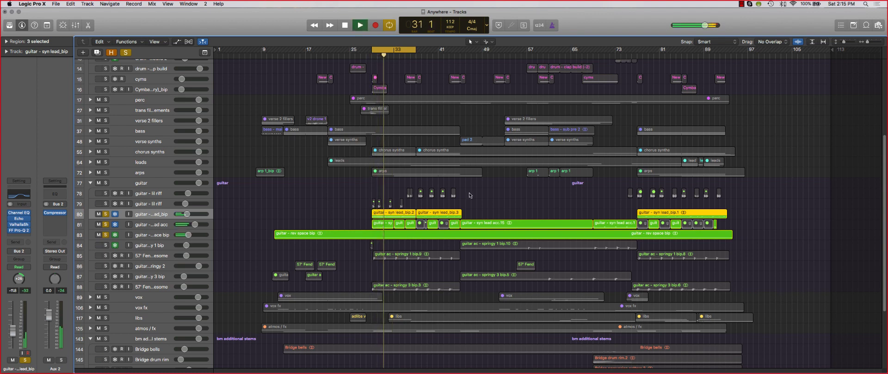
pyautogui.click(864, 42)
pyautogui.moveTo(864, 42); pyautogui.dragTo(867, 42)
pyautogui.press('super+Down')
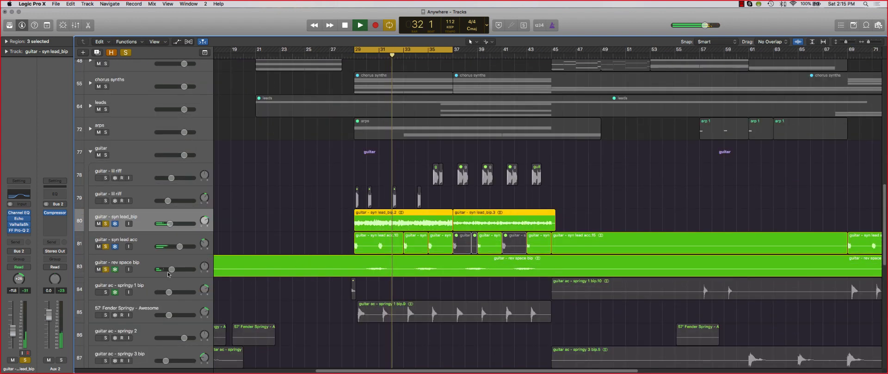
pyautogui.press('space')
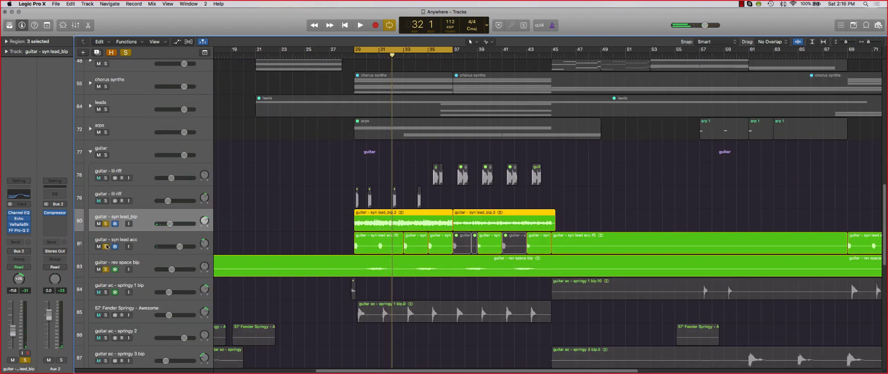
# Step: Keep only guitar - rev space bip soloed and play it from bar 30 with cycle mode off
pyautogui.click(107, 247)
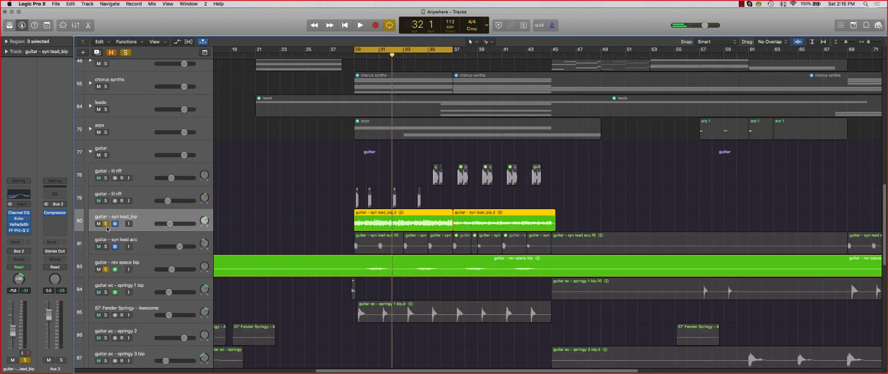
pyautogui.click(171, 264)
pyautogui.press('c')
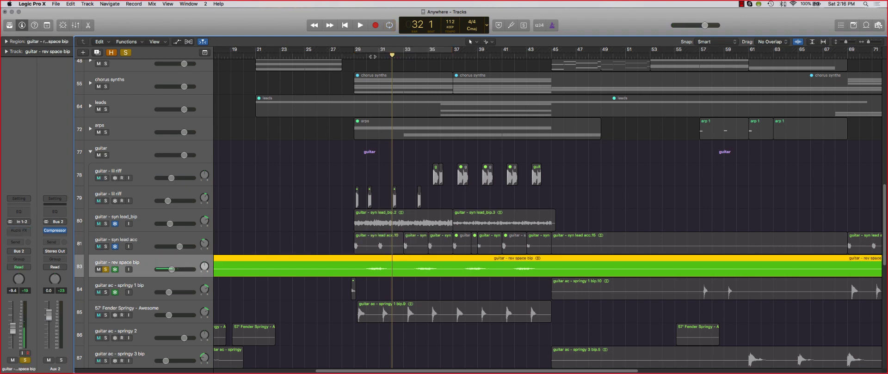
pyautogui.click(372, 55)
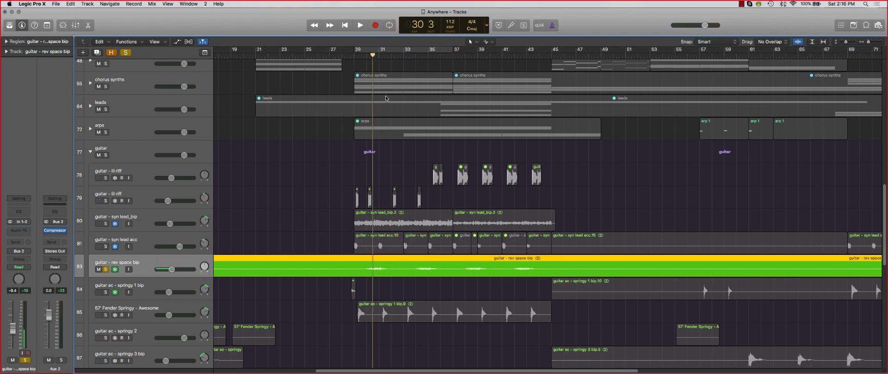
pyautogui.press('space')
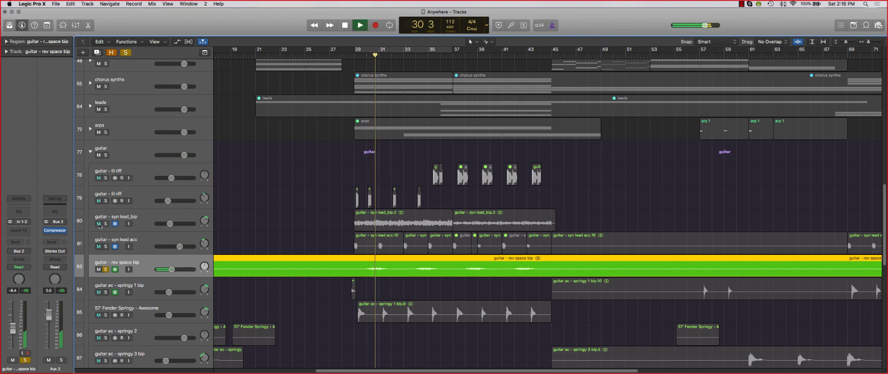
# Step: Add guitar - syn lead_bip and guitar - syn lead acc to the solo during playback, and stop with cycle mode back on
pyautogui.moveTo(105, 223); pyautogui.dragTo(105, 246)
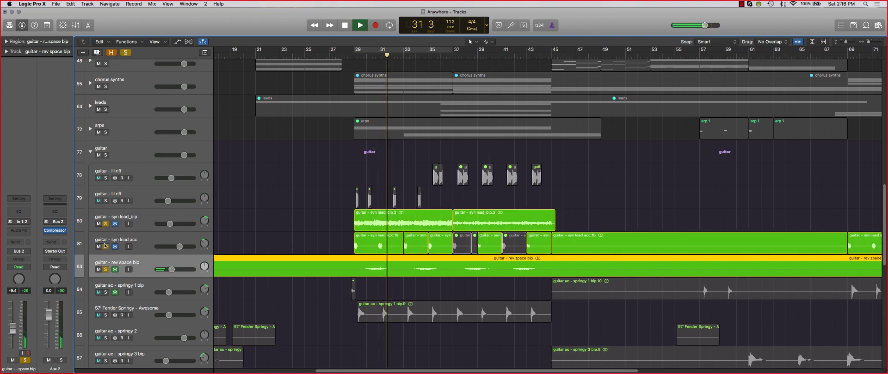
pyautogui.press('super+Up')
pyautogui.press('super+Up')
pyautogui.press('super+Up')
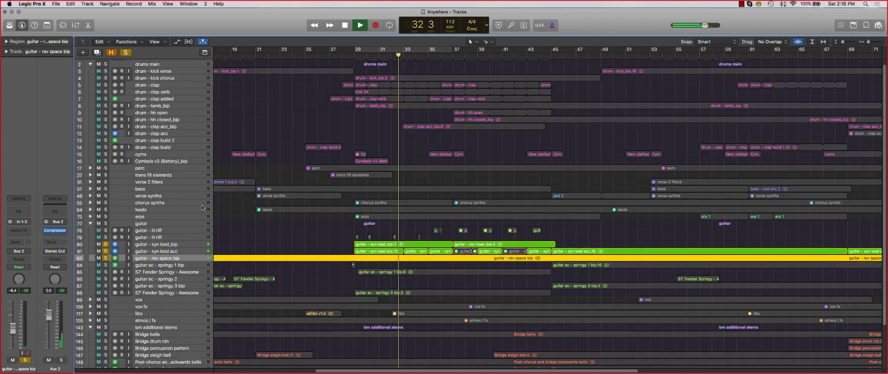
pyautogui.press('space')
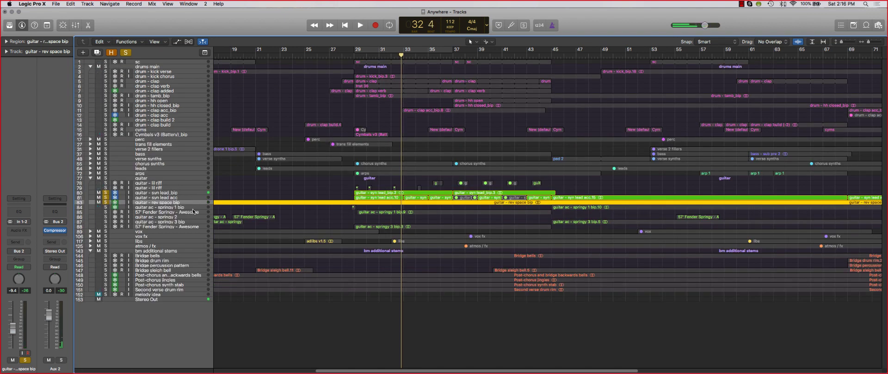
pyautogui.press('c')
# Step: Look over the full track list from the drums main stack down to the soloed guitar tracks
pyautogui.press('super+Down')
pyautogui.press('super+Down')
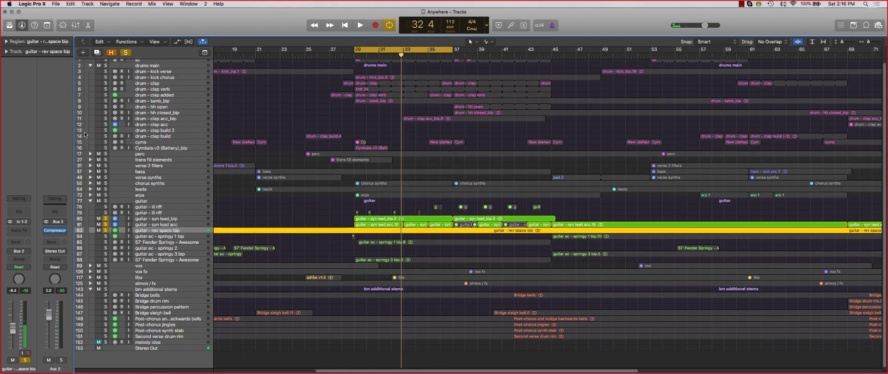
pyautogui.scroll(1, 106, 162)
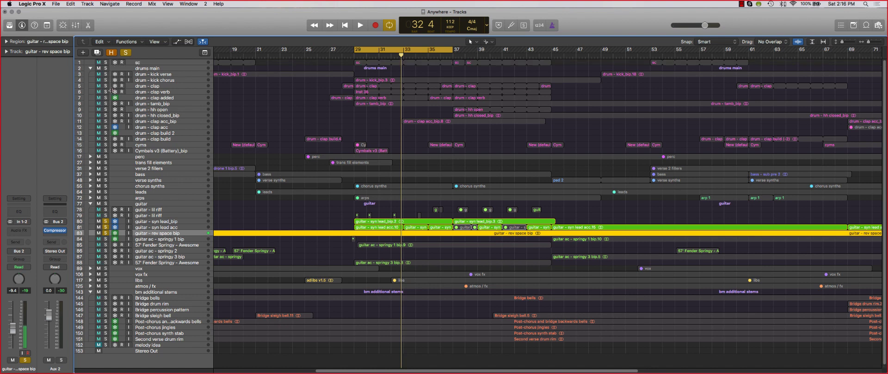
pyautogui.keyDown('alt'); pyautogui.click(98, 61); pyautogui.keyUp('alt')
pyautogui.click(105, 68)
pyautogui.press('super+Up')
pyautogui.press('super+Up')
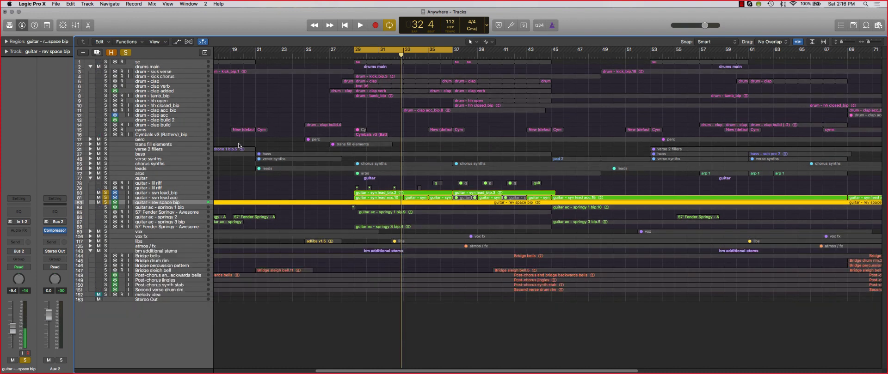
pyautogui.press('super+Down')
pyautogui.press('super+Down')
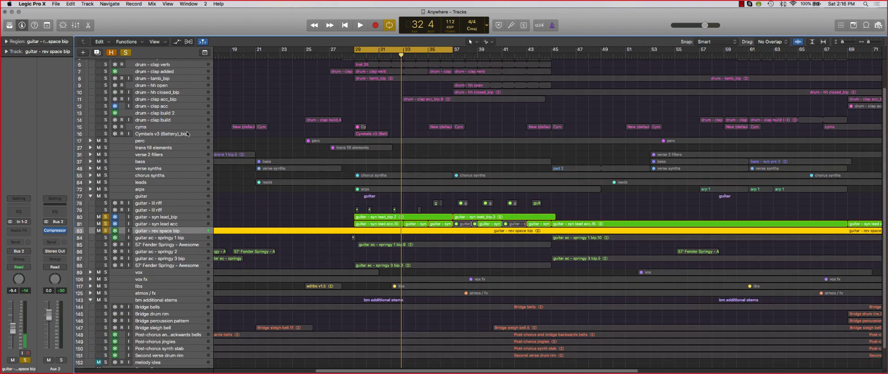
pyautogui.scroll(3, 177, 193)
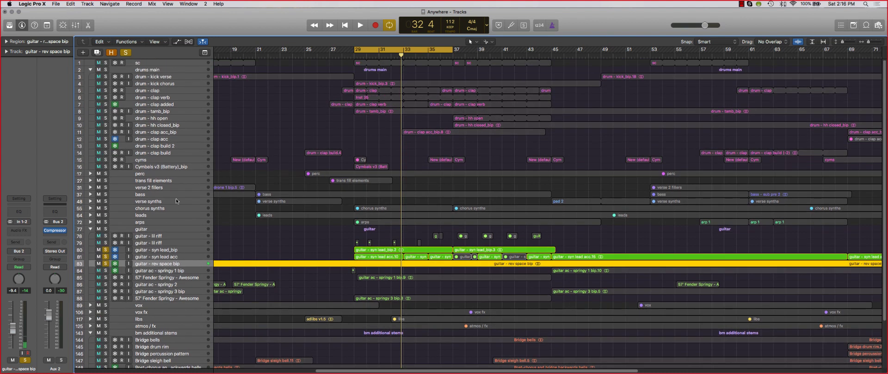
pyautogui.press('super+Up')
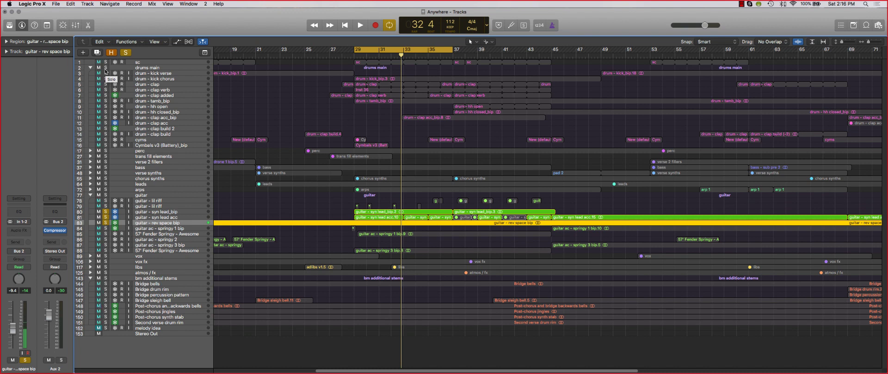
# Step: Add guitar ac - springy 1 bip, 57' Fender Springy - Awesome, guitar ac - springy 2 and guitar ac - springy 3 bip to the solo
pyautogui.press('super+Down')
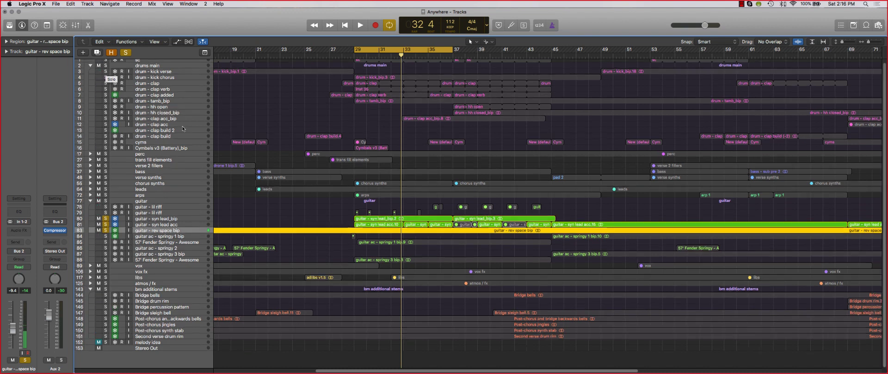
pyautogui.click(106, 238)
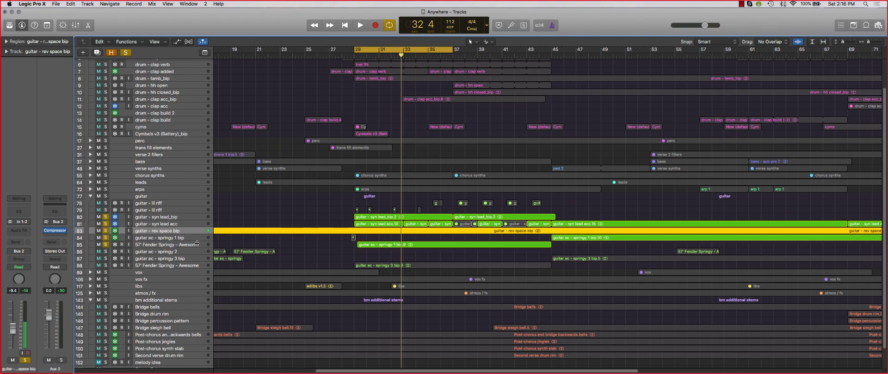
pyautogui.press('super+Up')
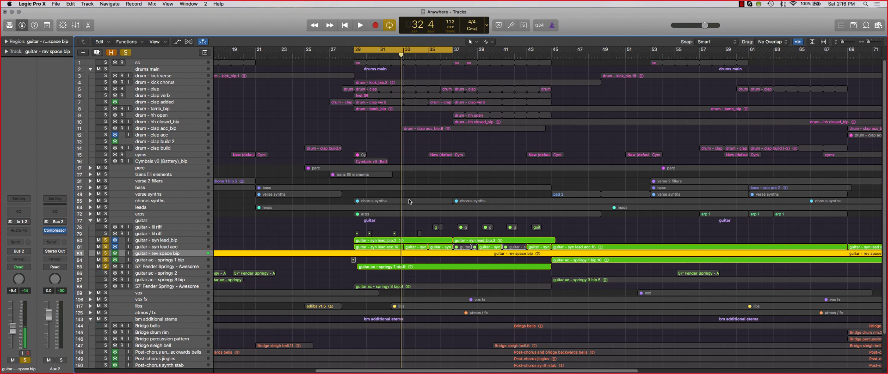
pyautogui.press('super+Up')
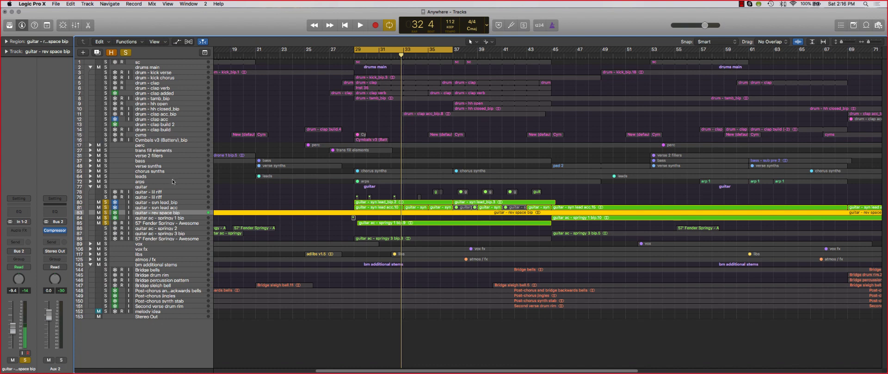
pyautogui.click(105, 229)
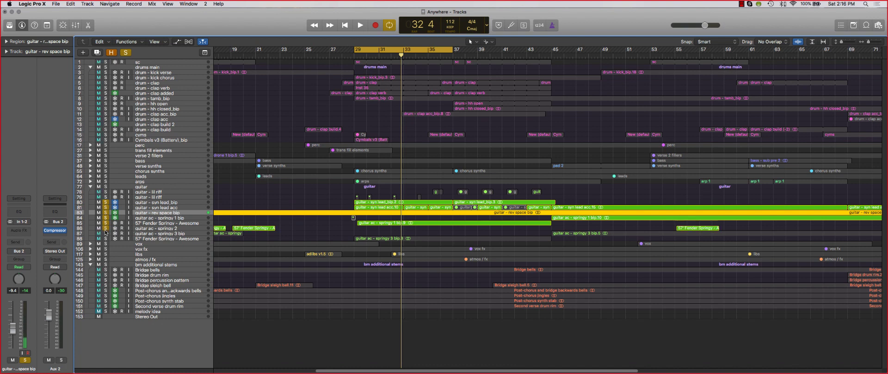
pyautogui.click(106, 233)
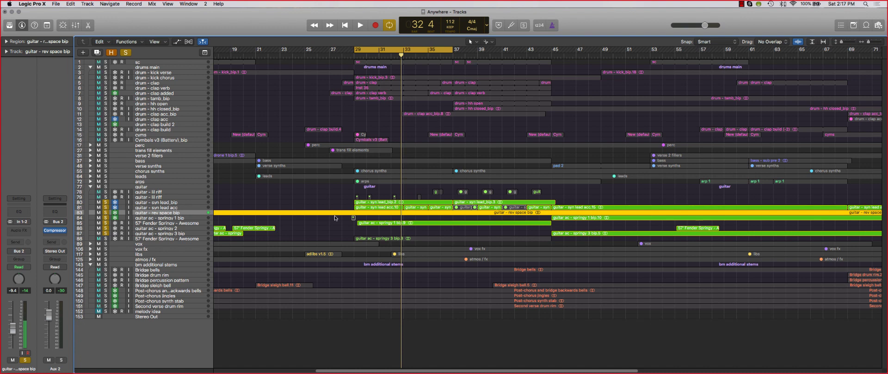
pyautogui.moveTo(867, 42); pyautogui.dragTo(869, 41)
pyautogui.moveTo(841, 42); pyautogui.dragTo(843, 41)
pyautogui.press('super+Down')
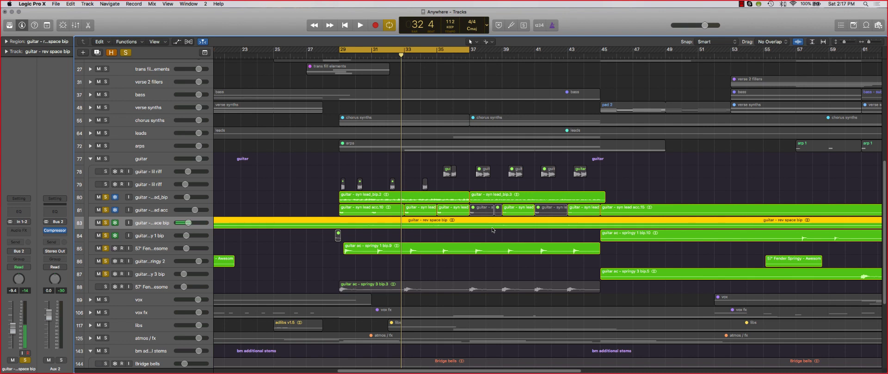
# Step: Narrow the solo to both 57' Fender Springy - Awesome tracks plus guitar ac - springy 2 and springy 3 bip, and play them from bar 29
pyautogui.click(105, 288)
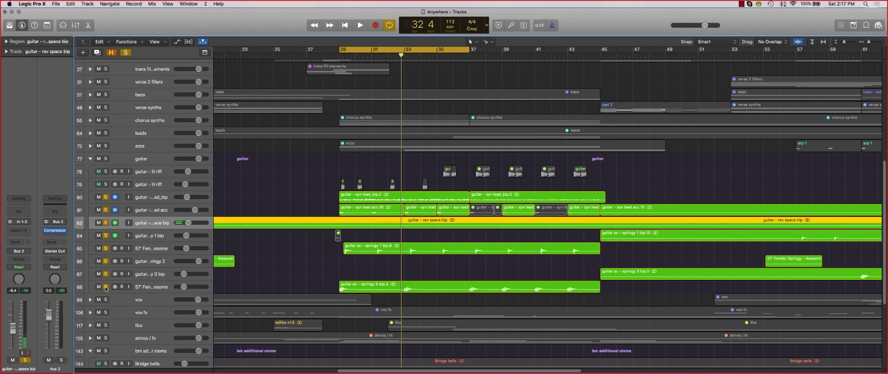
pyautogui.moveTo(105, 197); pyautogui.dragTo(106, 234)
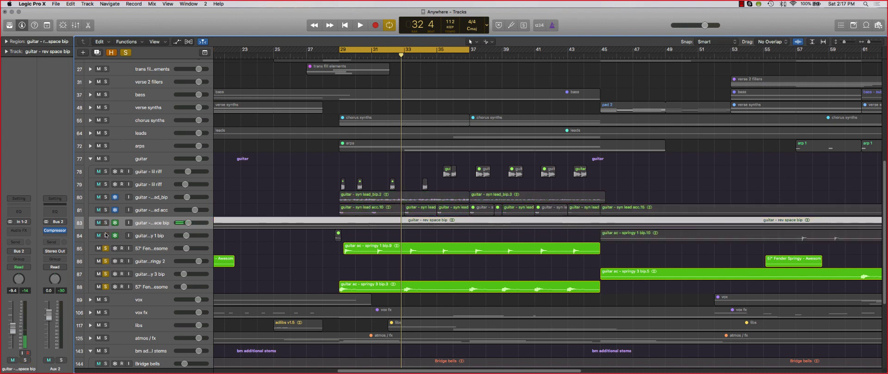
pyautogui.click(154, 247)
pyautogui.moveTo(843, 42); pyautogui.dragTo(869, 41)
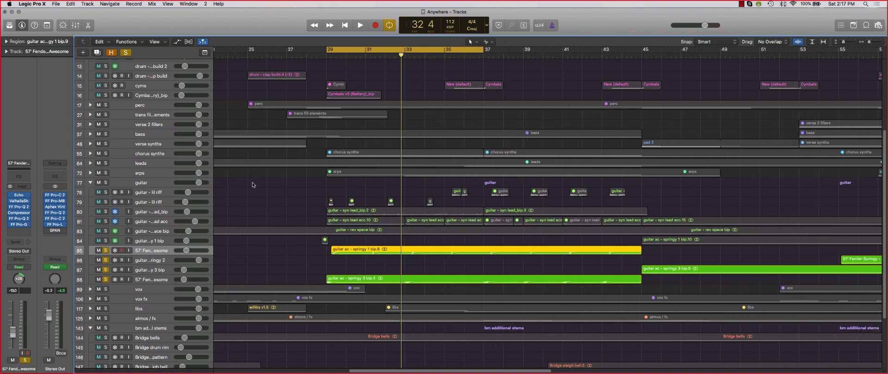
pyautogui.press('space')
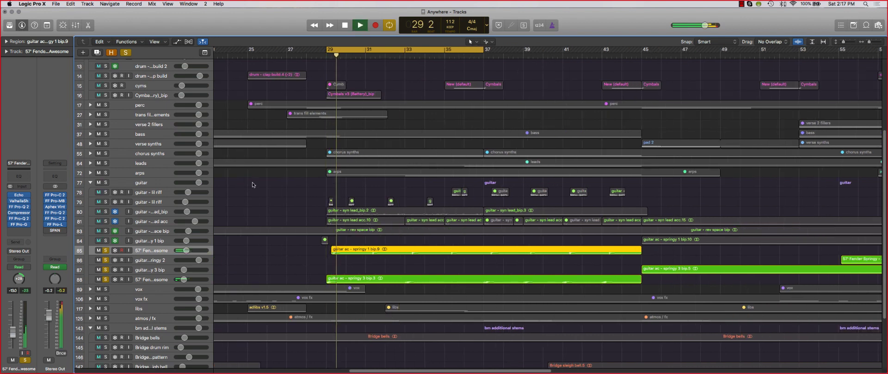
pyautogui.press('space')
# Step: Select the lower 57' Fender Springy - Awesome track, replay the soloed guitars from bar 29, and switch cycle mode off during playback
pyautogui.press('super+Up')
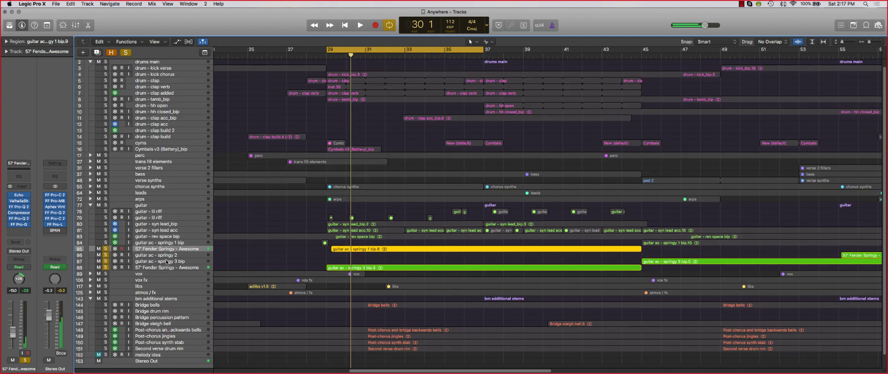
pyautogui.click(168, 268)
pyautogui.press('super+Down')
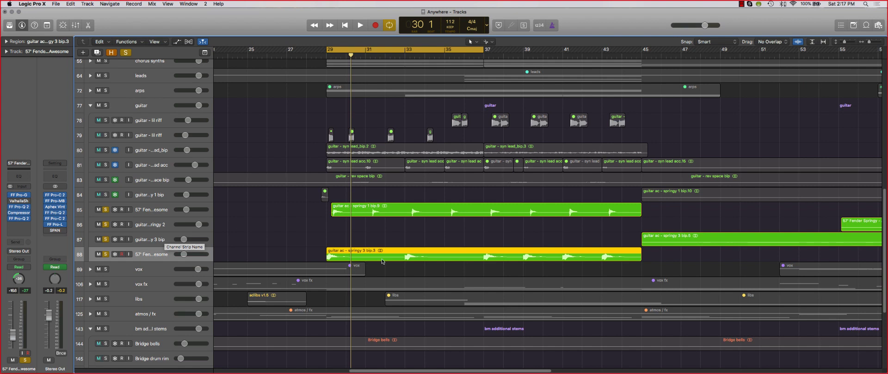
pyautogui.press('space')
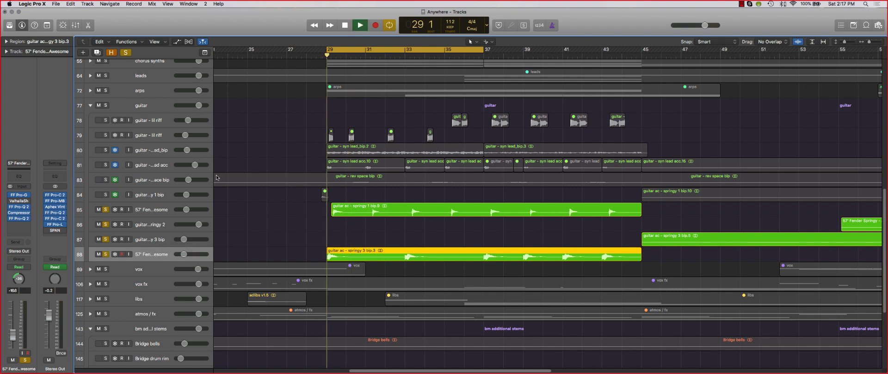
pyautogui.scroll(1, 335, 197)
pyautogui.scroll(-5, 336, 197)
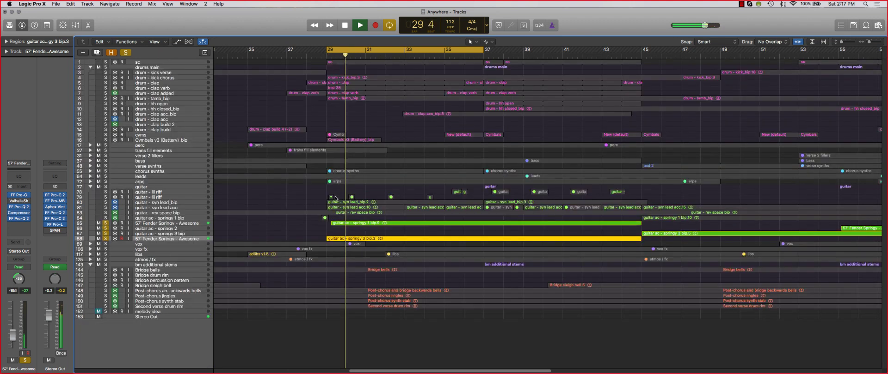
pyautogui.scroll(5, 337, 199)
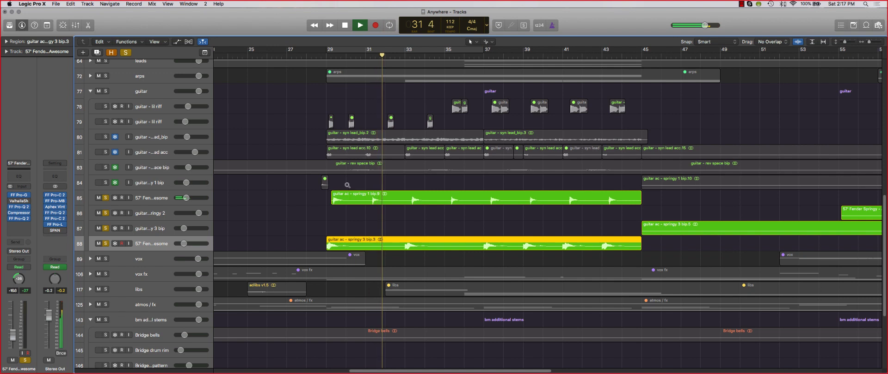
pyautogui.scroll(-5, 346, 184)
pyautogui.press('space')
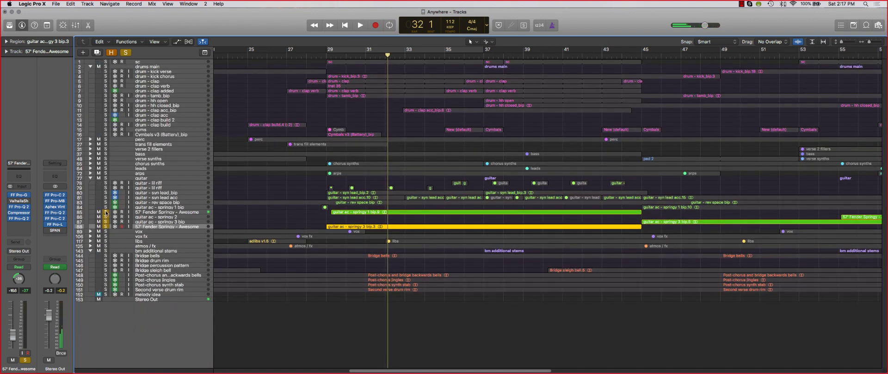
# Step: Clear the solos on the springy guitar tracks and solo the upper guitar - lil riff track instead
pyautogui.moveTo(105, 212); pyautogui.dragTo(106, 227)
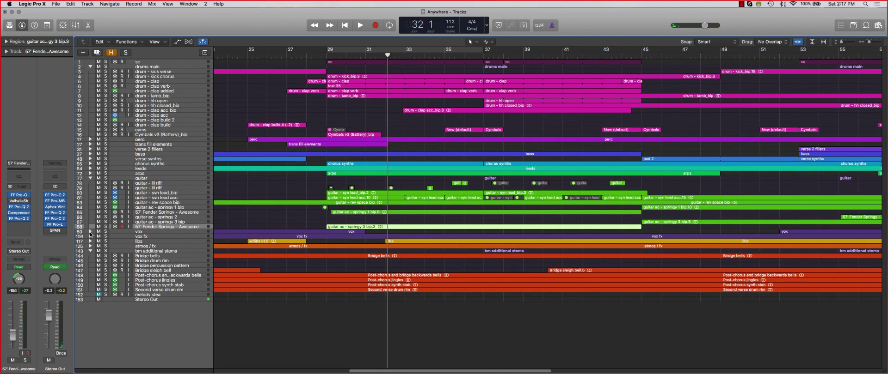
pyautogui.click(91, 233)
pyautogui.click(91, 232)
pyautogui.click(182, 184)
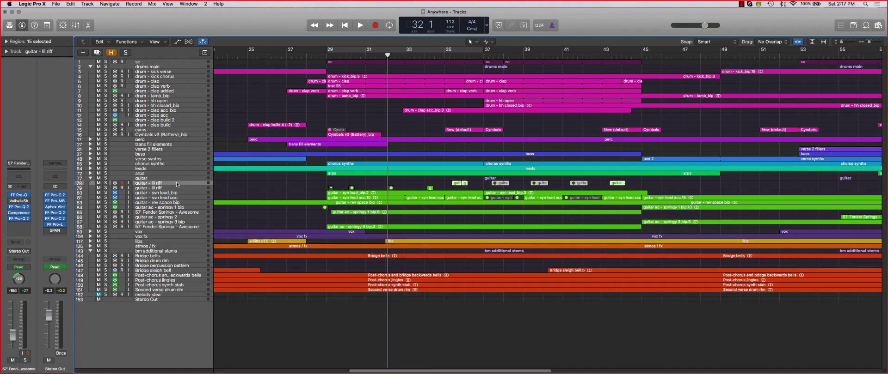
pyautogui.press('s')
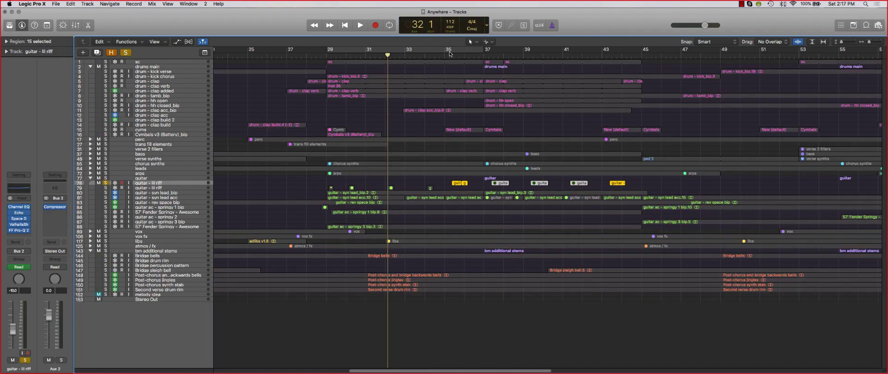
# Step: Set the cycle range to bars 35–39 and play the soloed guitar - lil riff track
pyautogui.click(452, 51)
pyautogui.moveTo(452, 51); pyautogui.dragTo(521, 51)
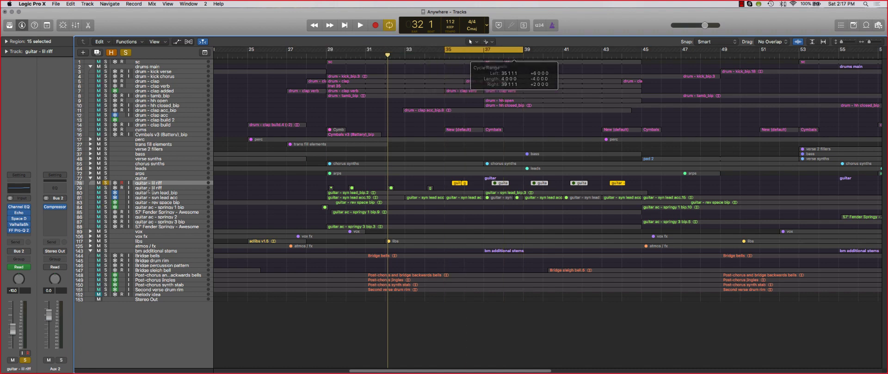
pyautogui.press('space')
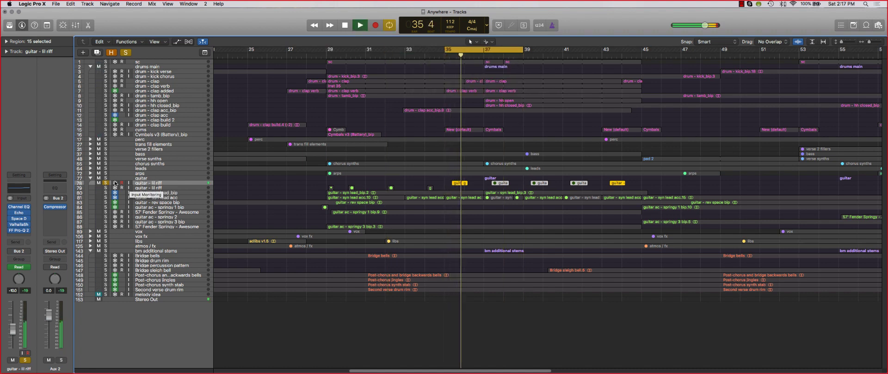
pyautogui.press('space')
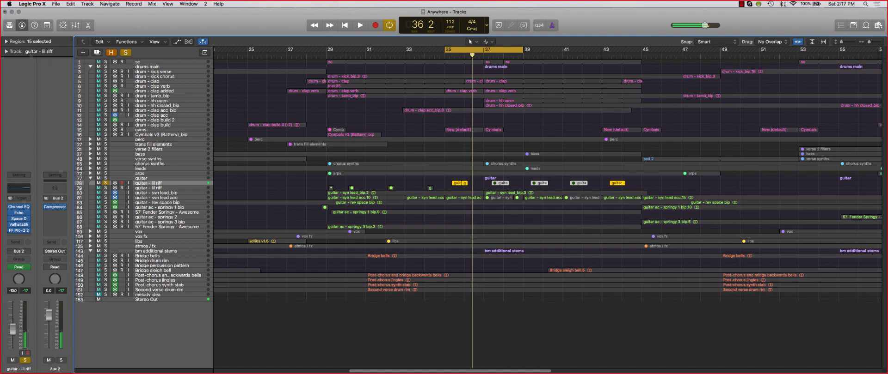
# Step: Show the region parameters, examine the short guitar - lil riff region just before bar 36 up close, and turn off cycle mode
pyautogui.click(6, 41)
pyautogui.click(457, 183)
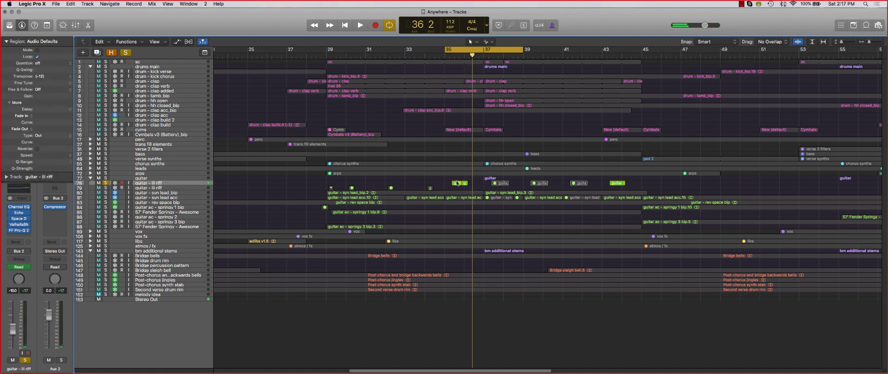
pyautogui.click(464, 184)
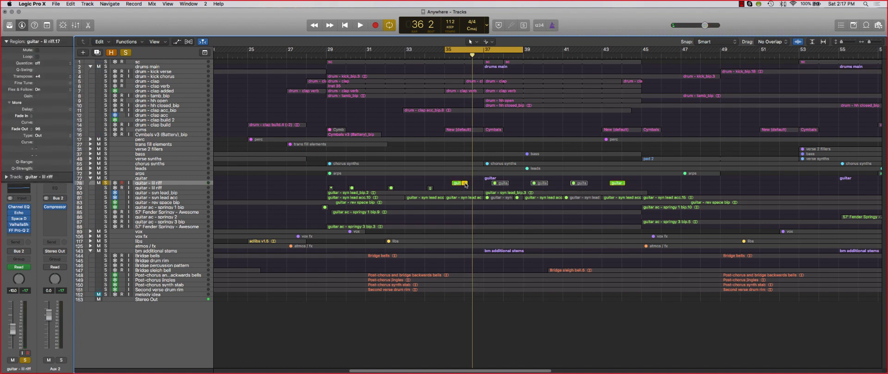
pyautogui.press('super+Down')
pyautogui.press('super+Down')
pyautogui.press('super+Down')
pyautogui.press('super+Down')
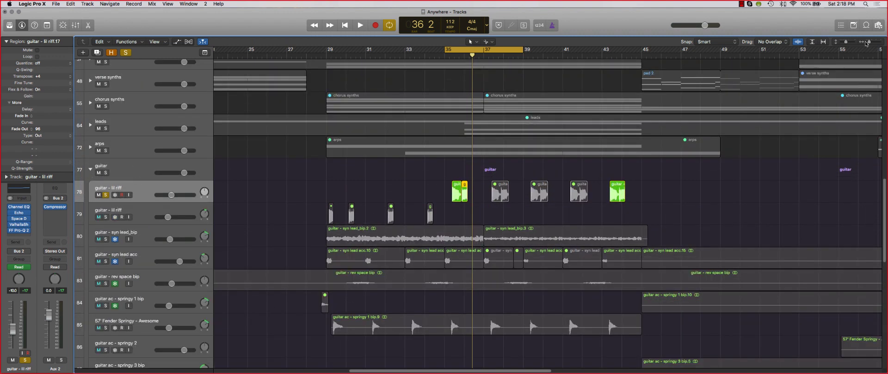
pyautogui.press('c')
pyautogui.moveTo(868, 42); pyautogui.dragTo(844, 42)
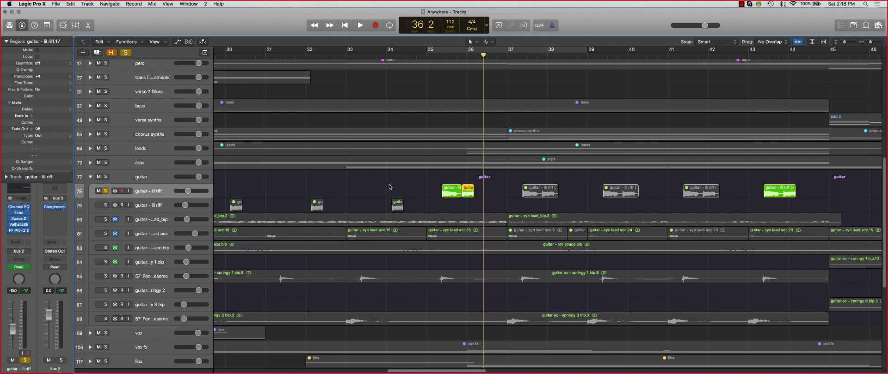
# Step: Cycle the chorus from bar 29 to 45 and shorten the range to bars 33–45
pyautogui.press('super+Up')
pyautogui.press('super+Up')
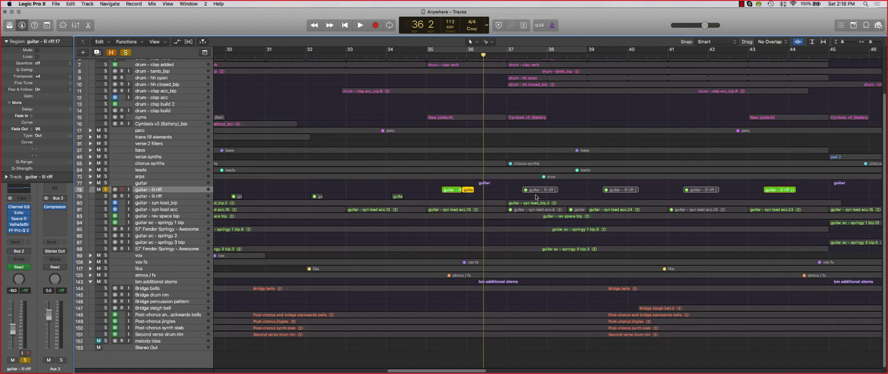
pyautogui.moveTo(870, 42); pyautogui.dragTo(868, 42)
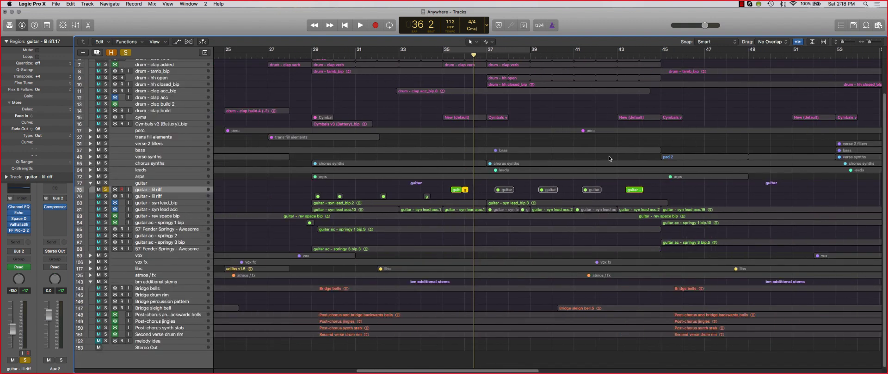
pyautogui.press('super+Up')
pyautogui.press('super+Up')
pyautogui.press('super+Left')
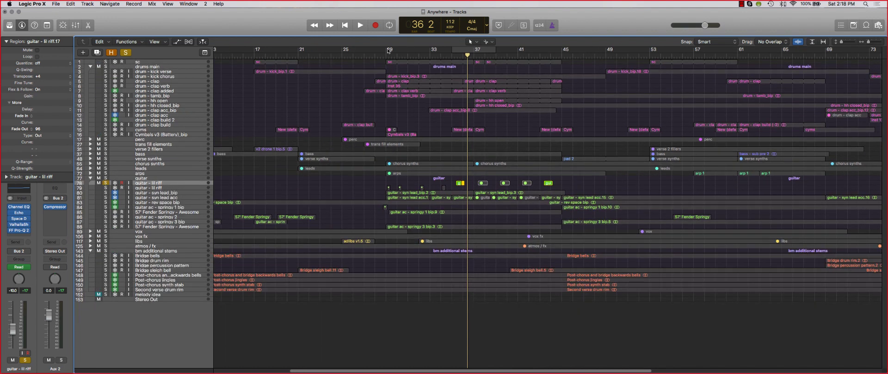
pyautogui.moveTo(387, 50); pyautogui.dragTo(562, 54)
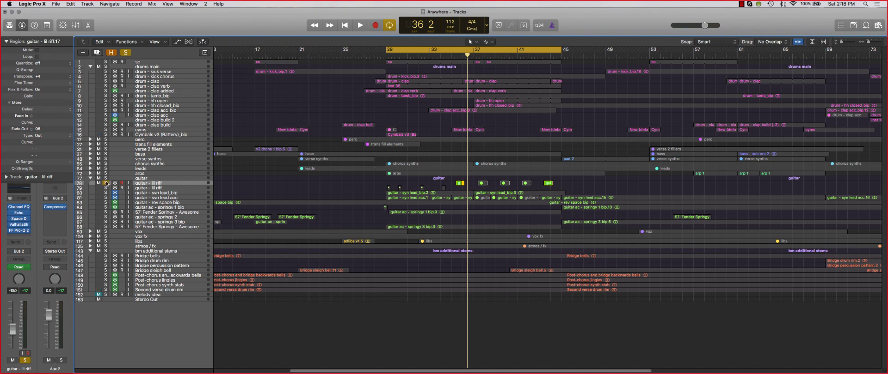
pyautogui.click(445, 52)
pyautogui.moveTo(386, 52); pyautogui.dragTo(431, 51)
pyautogui.press('super+Down')
pyautogui.press('super+Down')
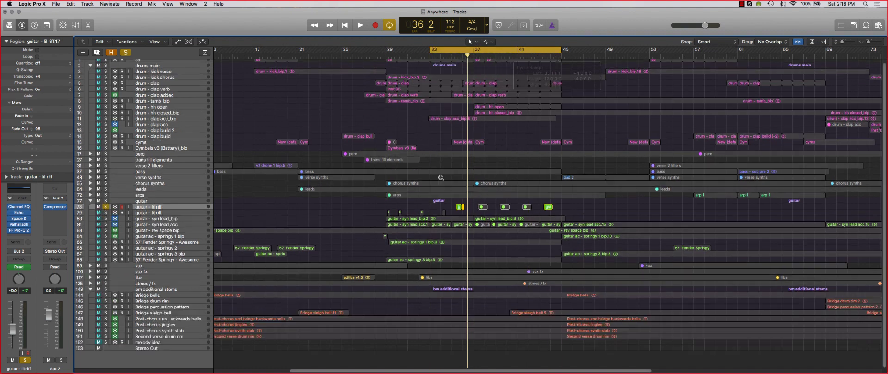
# Step: Unsolo and mute the upper guitar - lil riff track, and play the cycled chorus bars without it
pyautogui.click(106, 207)
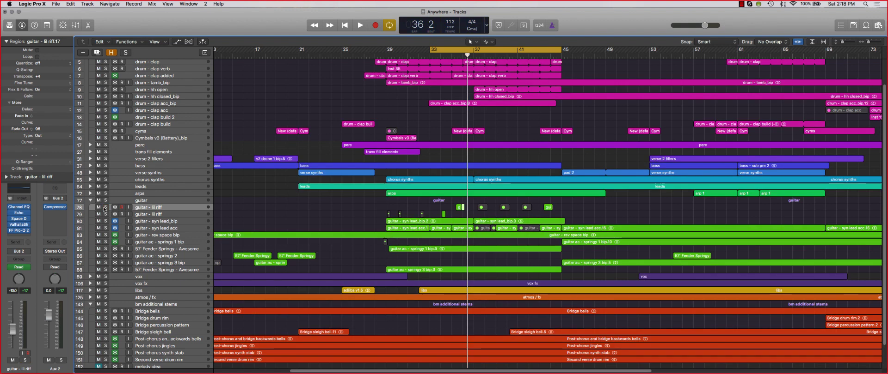
pyautogui.click(98, 207)
pyautogui.press('space')
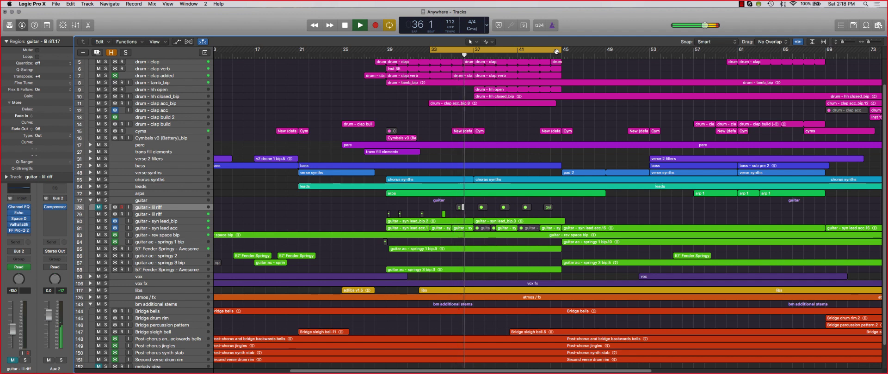
pyautogui.press('space')
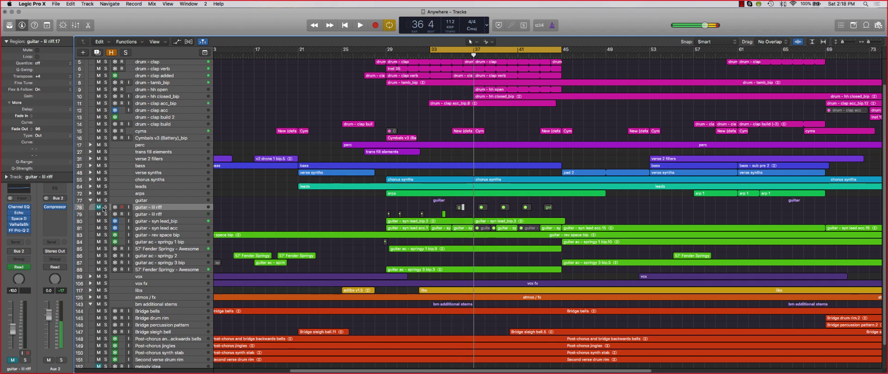
# Step: Unmute the upper guitar - lil riff track, turn off cycle mode, and play the full mix from bar 34
pyautogui.press('c')
pyautogui.click(453, 55)
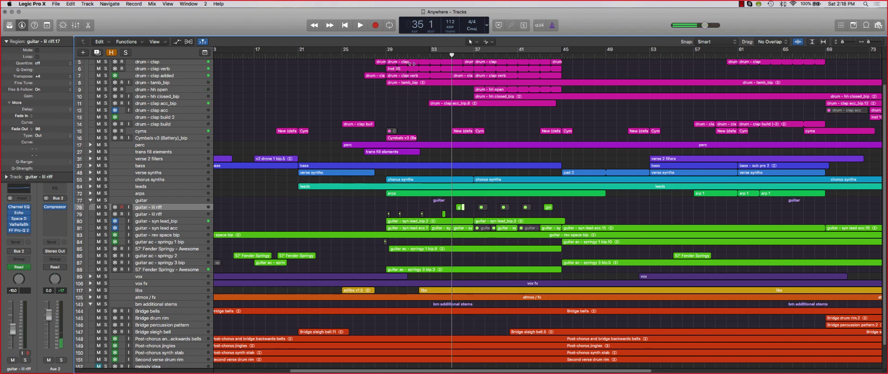
pyautogui.press(',')
pyautogui.scroll(3, 511, 152)
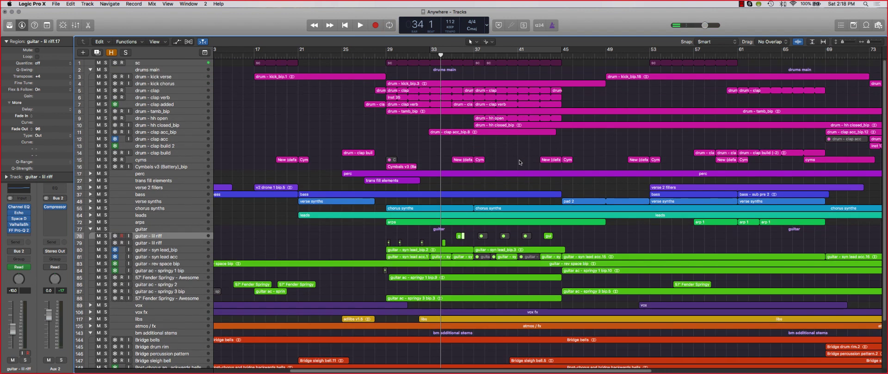
pyautogui.press('super+Up')
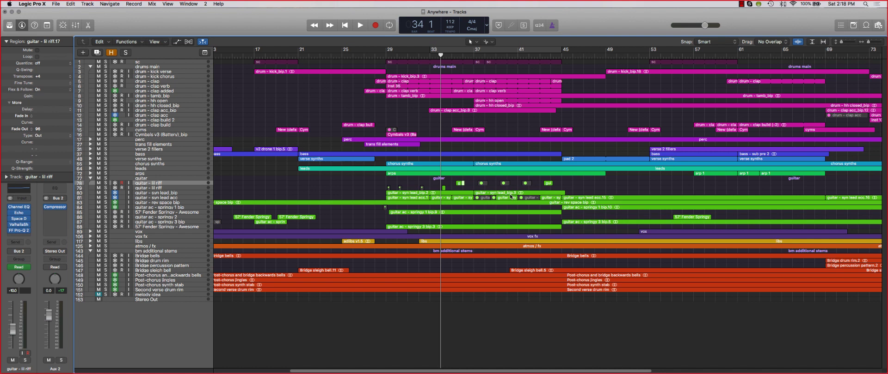
pyautogui.press('space')
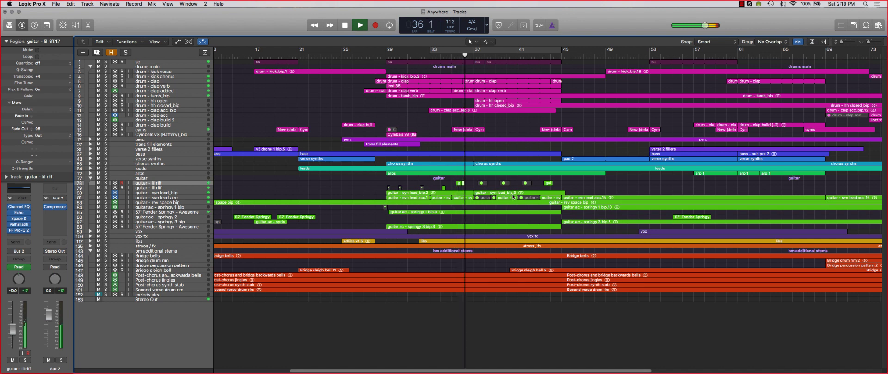
pyautogui.press('space')
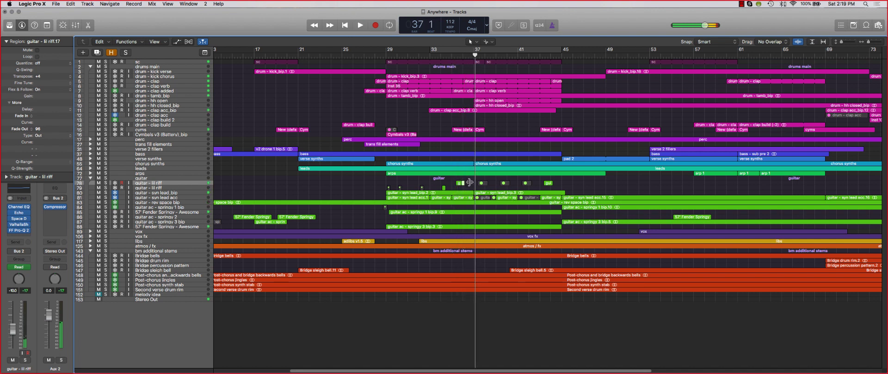
# Step: Collapse the guitar track stack and expand the vox stack
pyautogui.press('super+Down')
pyautogui.press('super+Up')
pyautogui.click(90, 179)
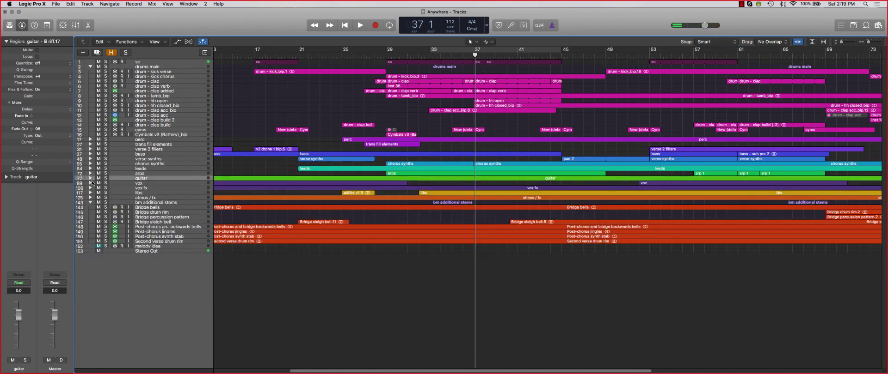
pyautogui.click(91, 183)
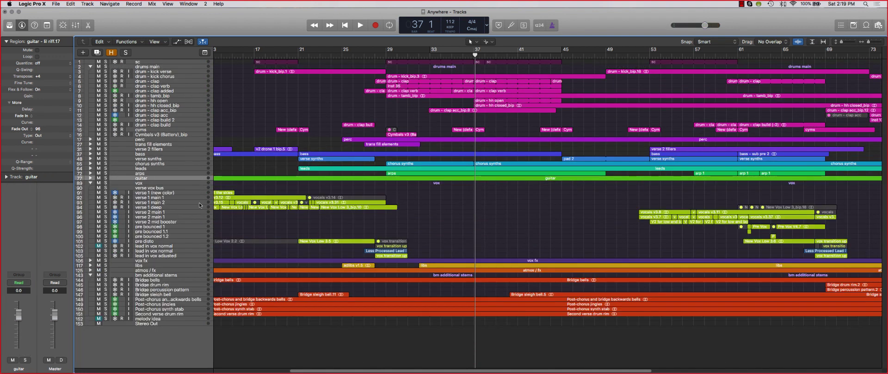
# Step: Select the verse 1 (new color) track, bring the whole song into view, and collapse the region inspector details
pyautogui.click(177, 193)
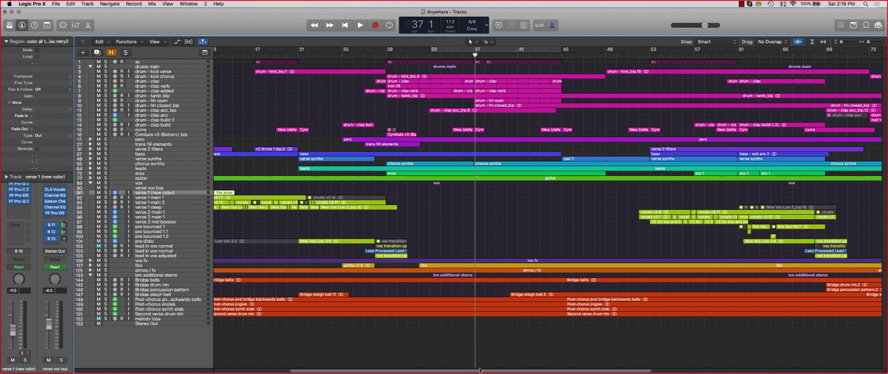
pyautogui.moveTo(479, 371); pyautogui.dragTo(424, 371)
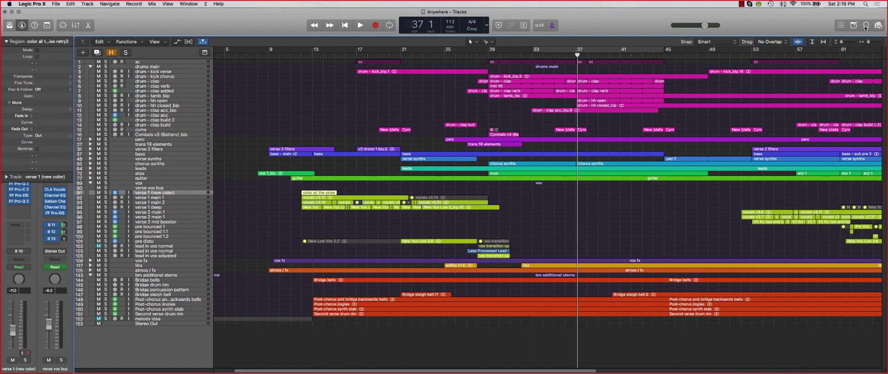
pyautogui.moveTo(868, 42); pyautogui.dragTo(866, 42)
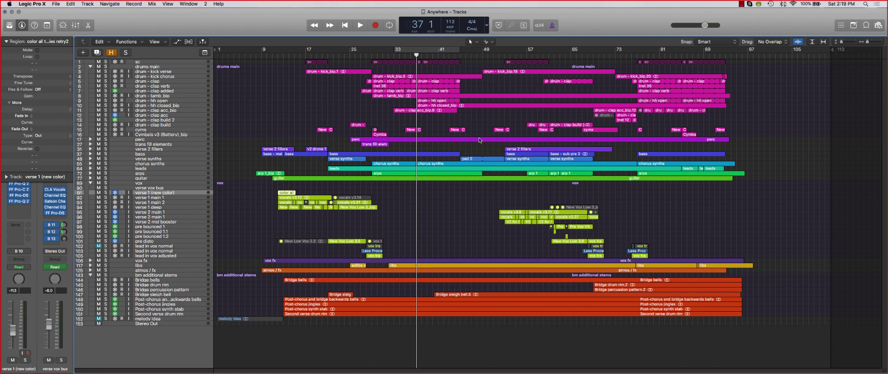
pyautogui.click(7, 42)
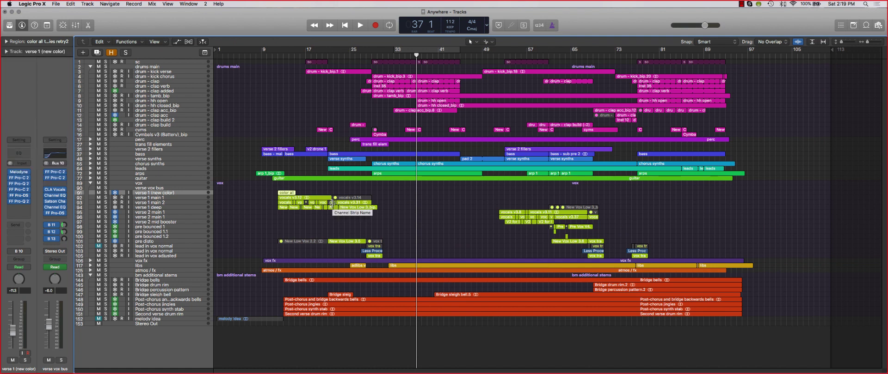
# Step: Select the verse 1 main 1 track, cycle the verse from bar 14 to 22, and play its vocals in the mix
pyautogui.click(174, 198)
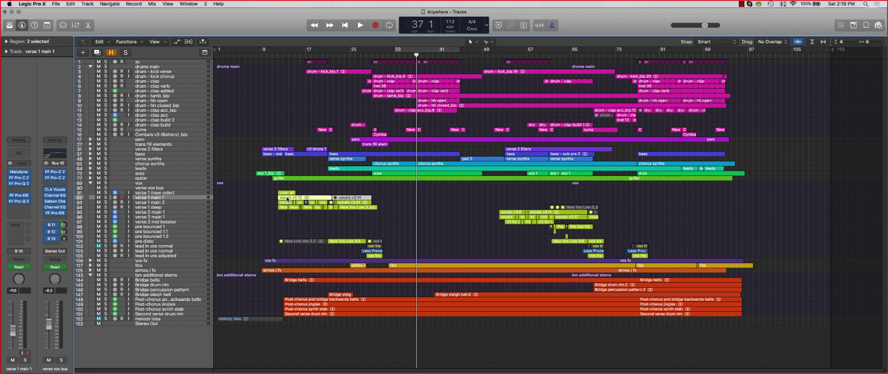
pyautogui.moveTo(289, 49); pyautogui.dragTo(333, 49)
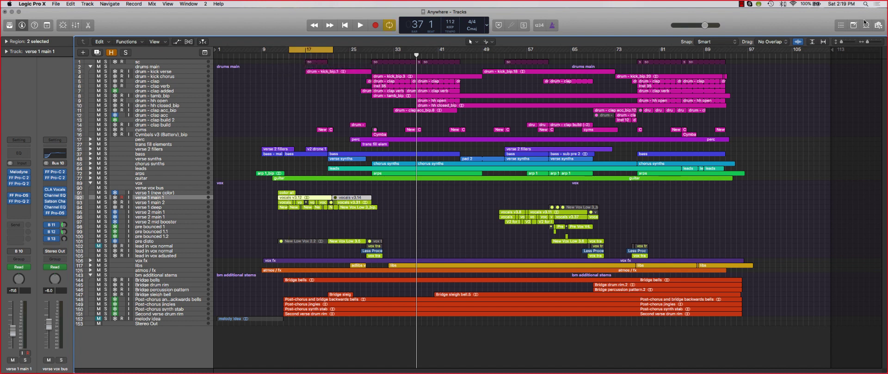
pyautogui.moveTo(867, 42); pyautogui.dragTo(846, 41)
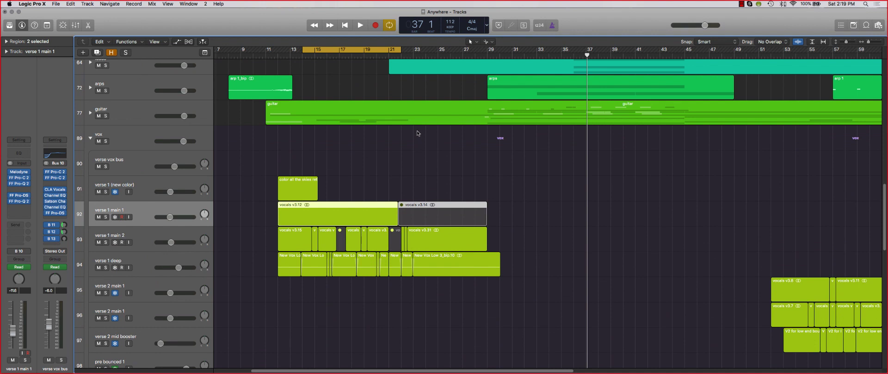
pyautogui.press('space')
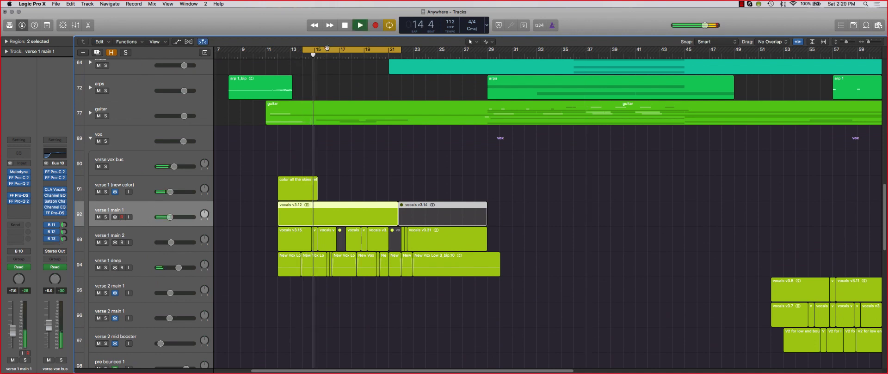
pyautogui.moveTo(327, 48); pyautogui.dragTo(332, 47)
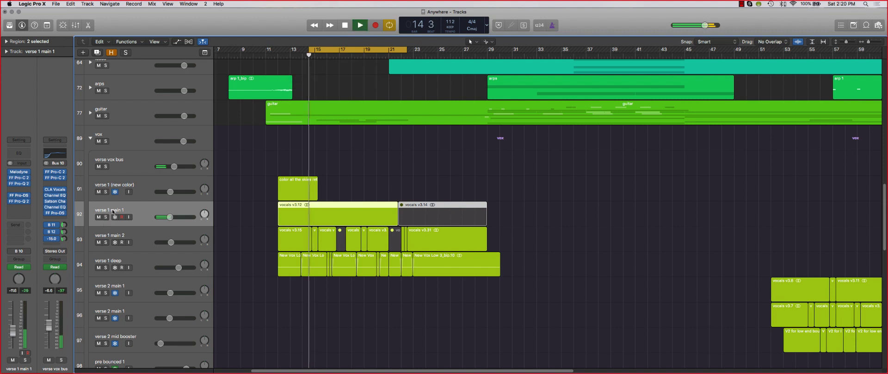
pyautogui.press('space')
# Step: Turn off cycle mode and select the verse 1 deep track
pyautogui.scroll(-3, 460, 188)
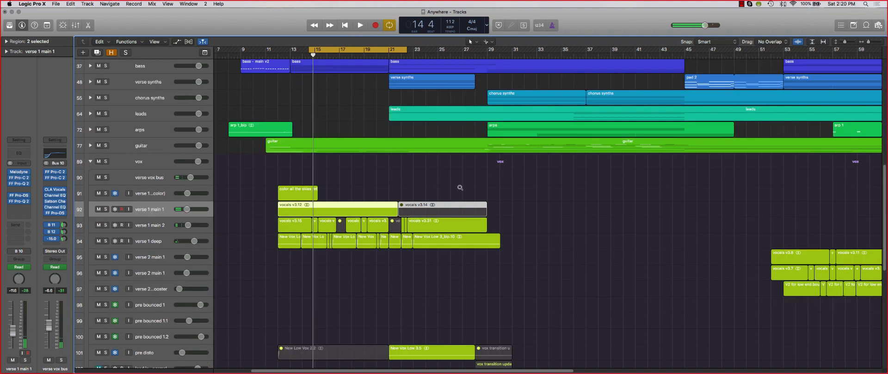
pyautogui.keyDown('ctrl'); pyautogui.keyDown('alt'); pyautogui.click(460, 188); pyautogui.keyUp('alt'); pyautogui.keyUp('ctrl')
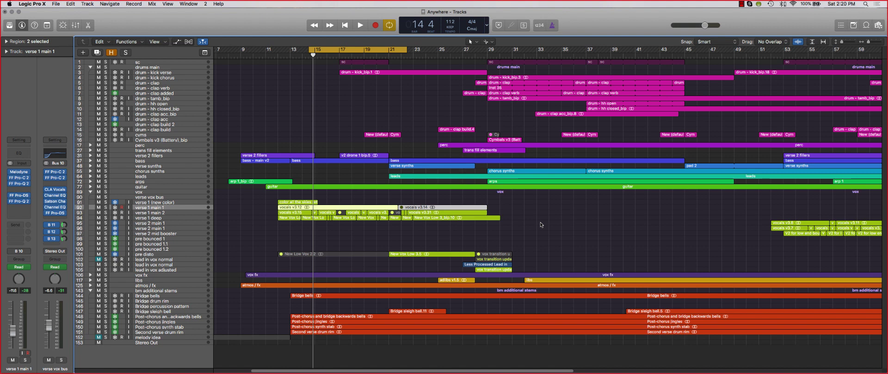
pyautogui.press('c')
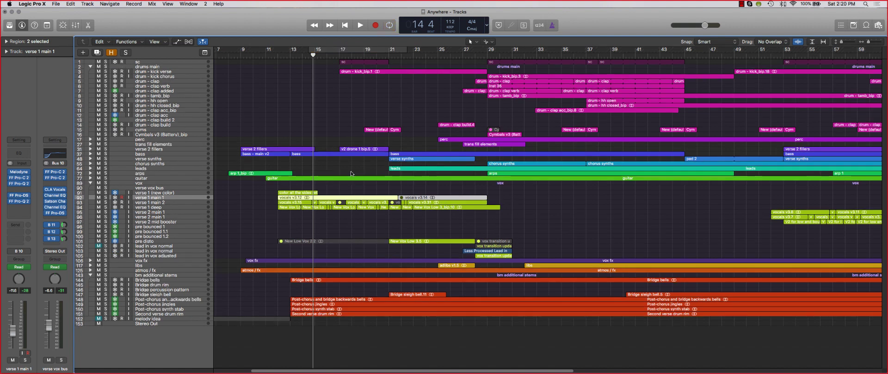
pyautogui.press('super+Up')
pyautogui.press('super+Down')
pyautogui.press('super+Up')
pyautogui.click(176, 207)
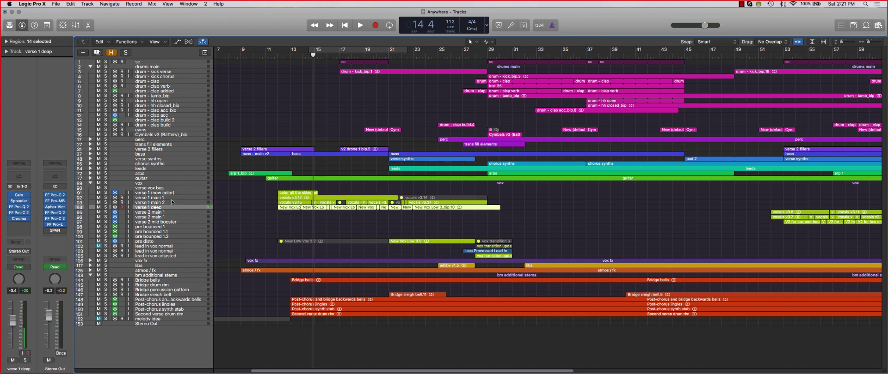
pyautogui.press('super+Down')
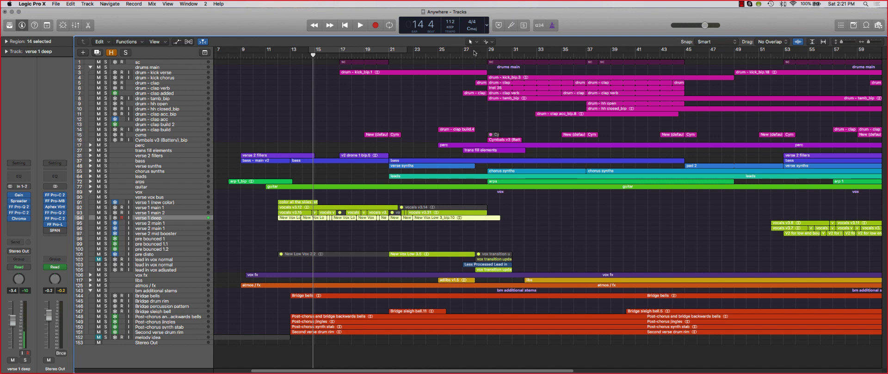
# Step: Cycle the chorus transition from bar 28 to 31, play it in the full mix, and turn cycle mode off
pyautogui.moveTo(475, 53); pyautogui.dragTo(517, 53)
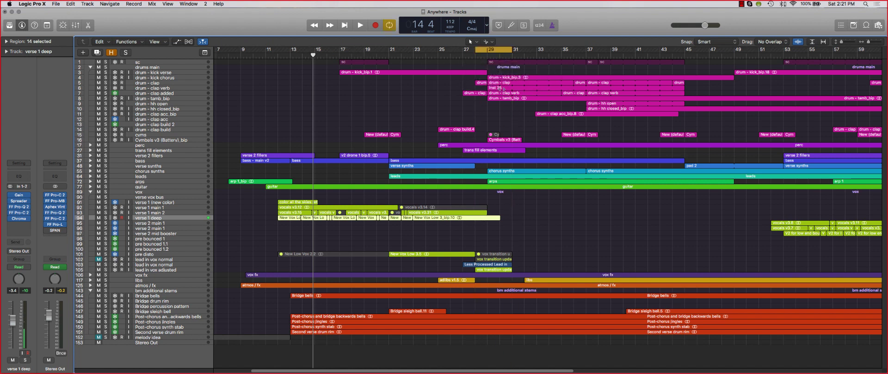
pyautogui.press('space')
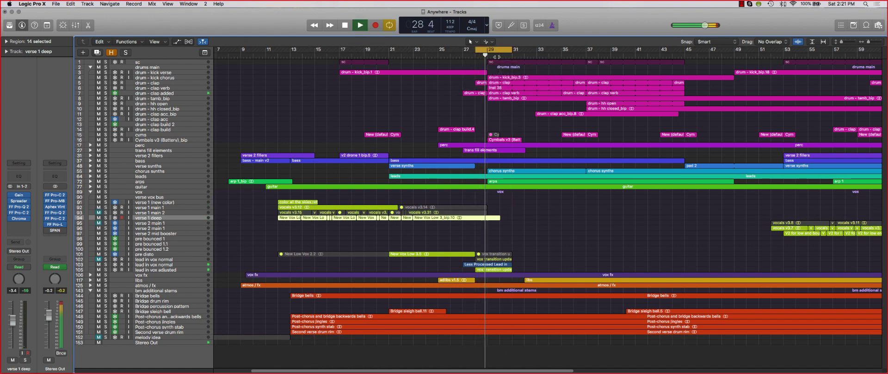
pyautogui.press('space')
pyautogui.click(496, 52)
pyautogui.press('super+Up')
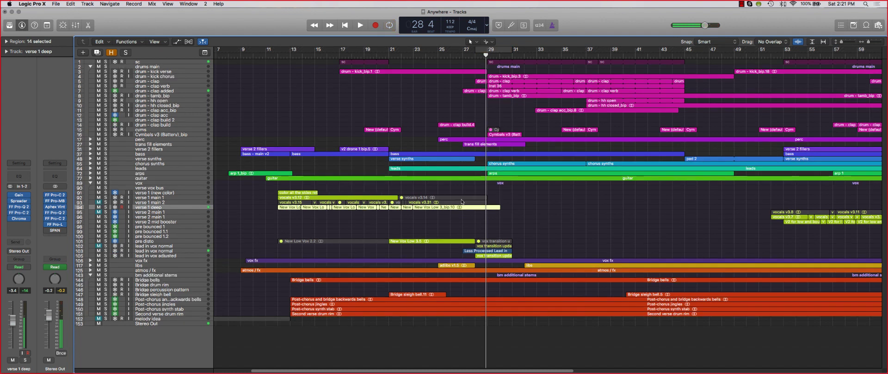
pyautogui.press('super+Down')
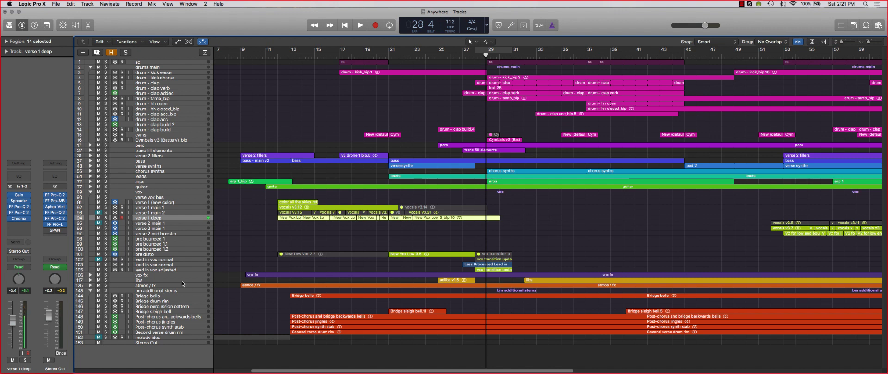
# Step: Cycle bars 36 to 41 and play them in the full mix and with the vox fx stack soloed
pyautogui.moveTo(574, 50); pyautogui.dragTo(634, 50)
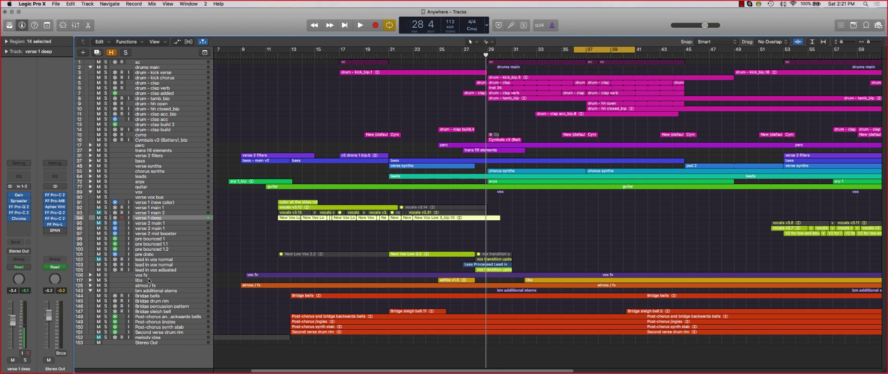
pyautogui.press('space')
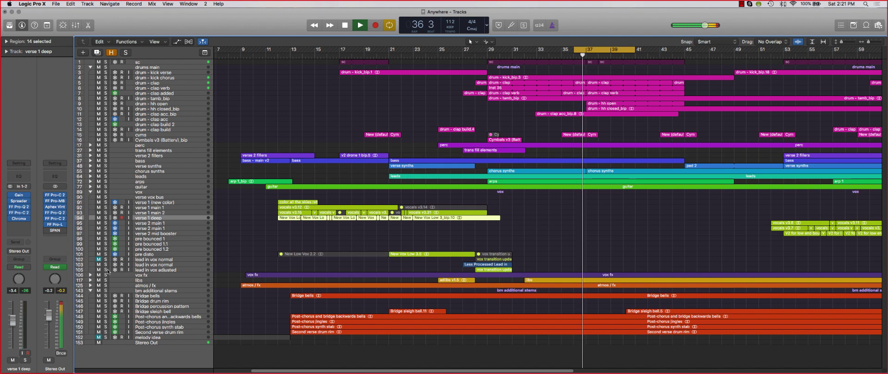
pyautogui.press('space')
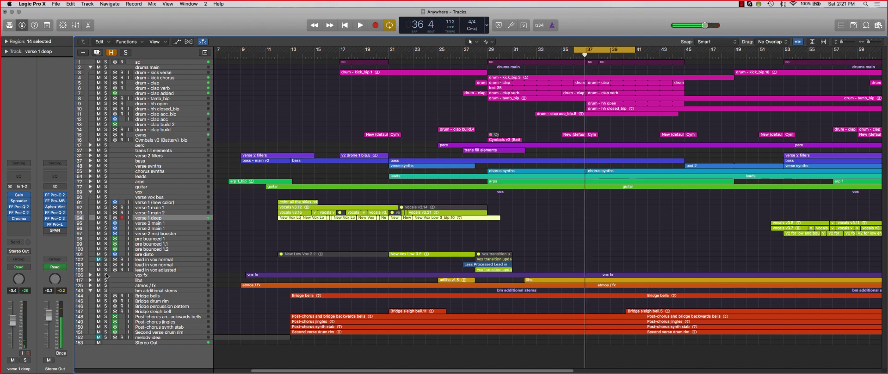
pyautogui.click(106, 275)
pyautogui.press('space')
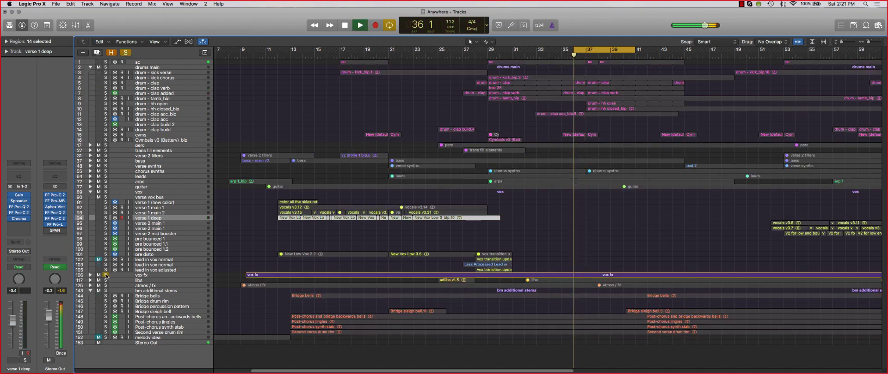
pyautogui.press('space')
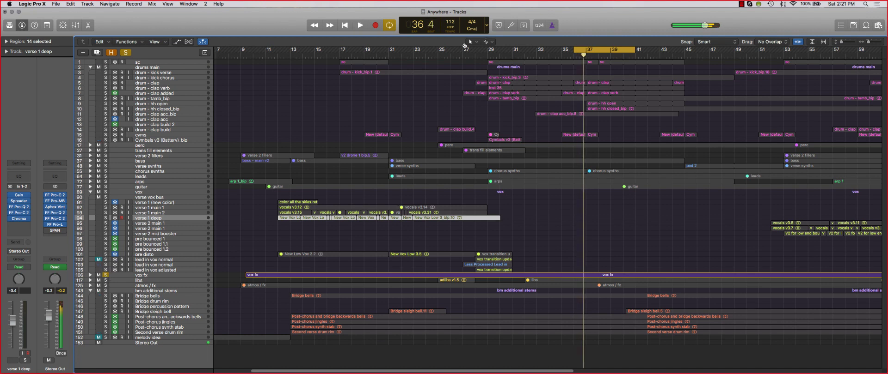
# Step: Cycle bars 28 to 31, solo verse 1 deep instead of the vox fx stack, and play the range
pyautogui.moveTo(475, 50); pyautogui.dragTo(512, 49)
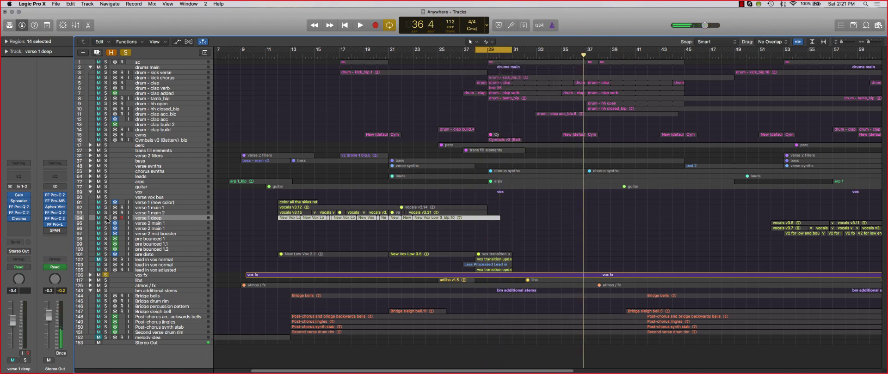
pyautogui.click(106, 218)
pyautogui.click(106, 275)
pyautogui.click(105, 275)
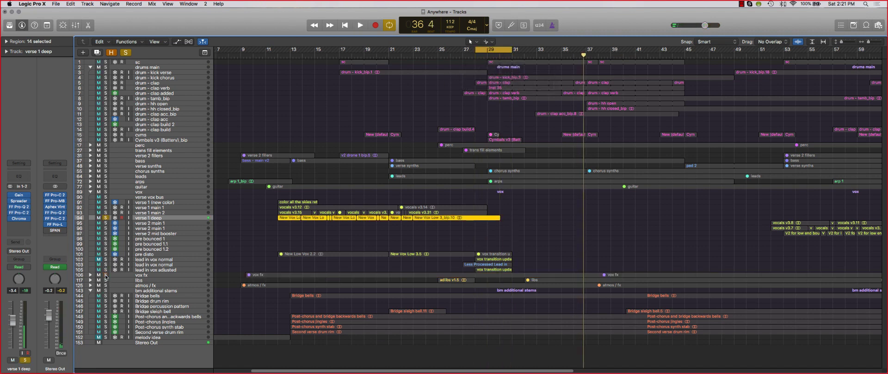
pyautogui.press('space')
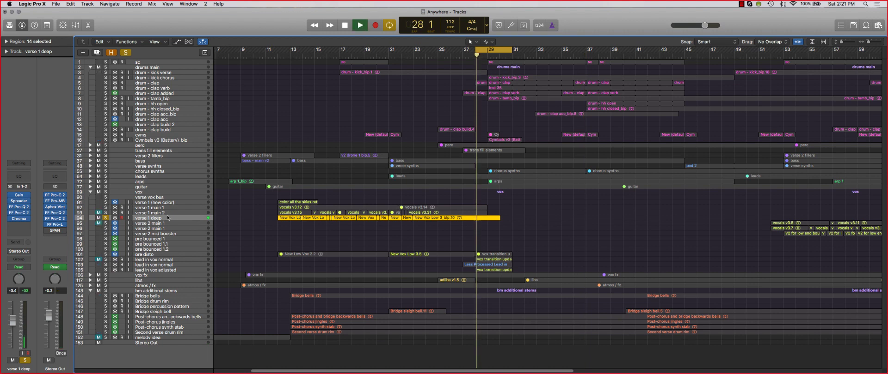
pyautogui.press('space')
# Step: Clear the solos on the verse 1 vocal tracks, replay the chorus transition in the full mix, and turn off cycle mode
pyautogui.click(105, 202)
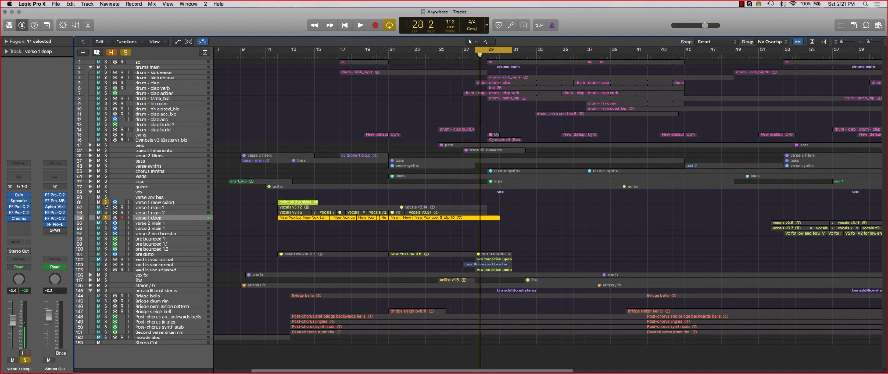
pyautogui.click(105, 202)
pyautogui.click(106, 217)
pyautogui.press('space')
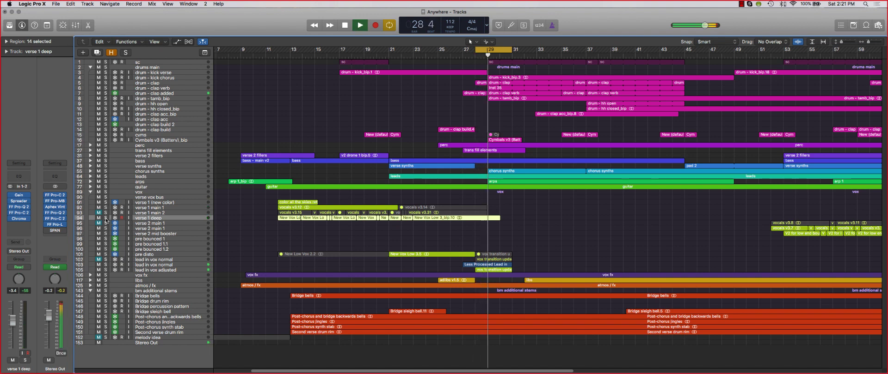
pyautogui.press('space')
pyautogui.press('super+Down')
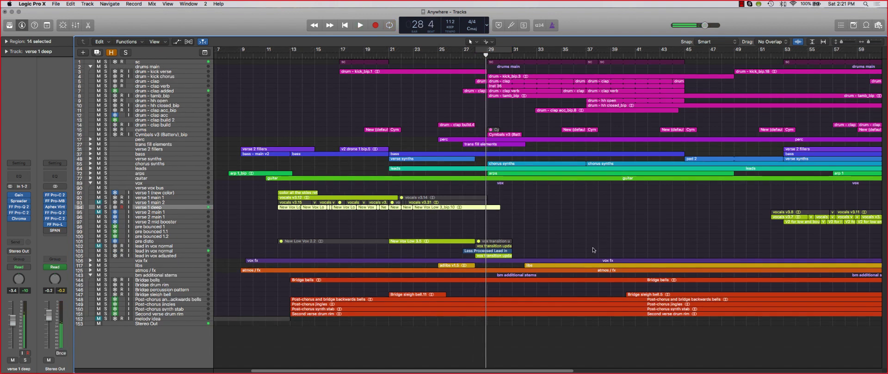
# Step: Place the playhead at bar 36 and look over the arrangement from the drums to the bm additional stems
pyautogui.click(574, 54)
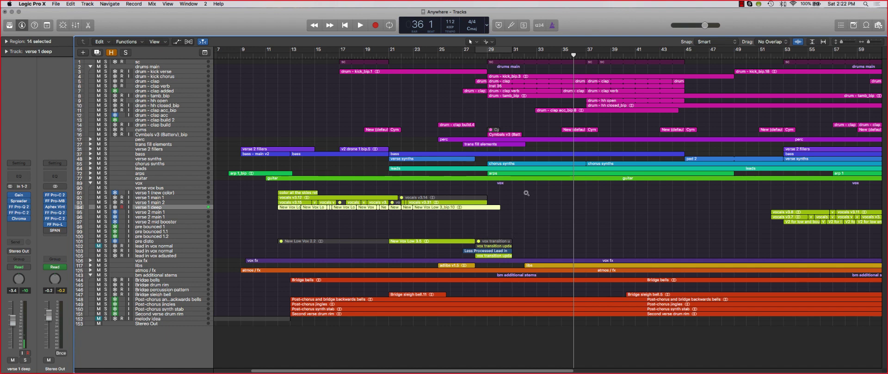
pyautogui.press('super+Down')
pyautogui.press('super+Down')
pyautogui.press('super+Down')
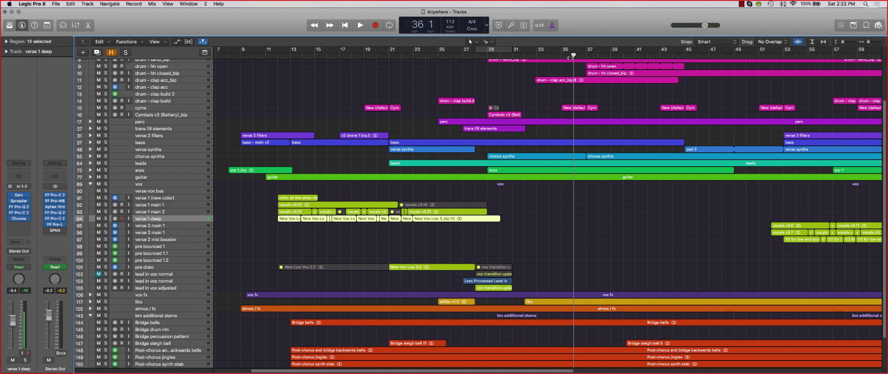
pyautogui.scroll(-5, 645, 149)
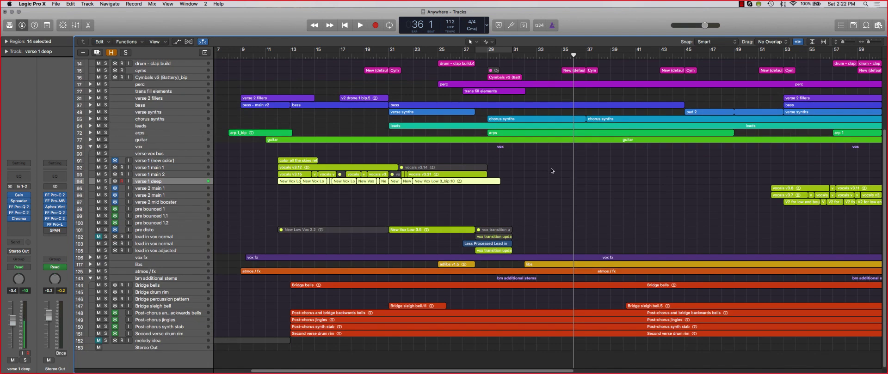
pyautogui.scroll(13, 601, 148)
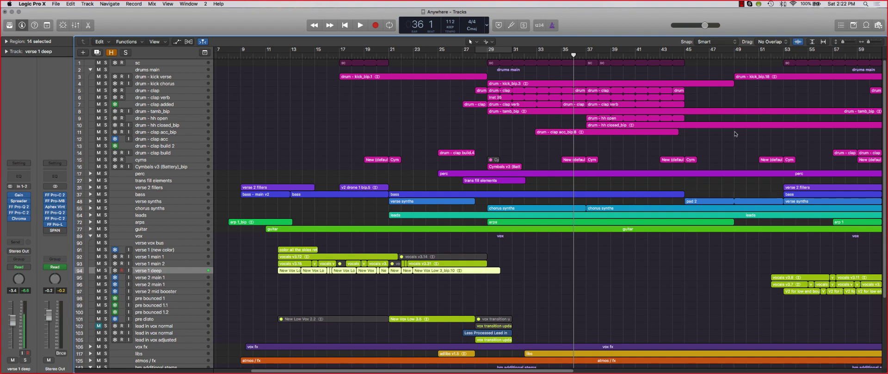
pyautogui.press('super+Up')
pyautogui.press('super+Up')
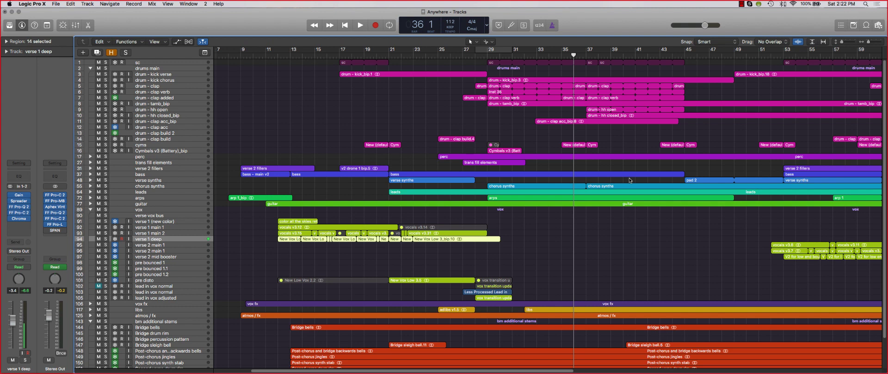
pyautogui.scroll(-3, 629, 180)
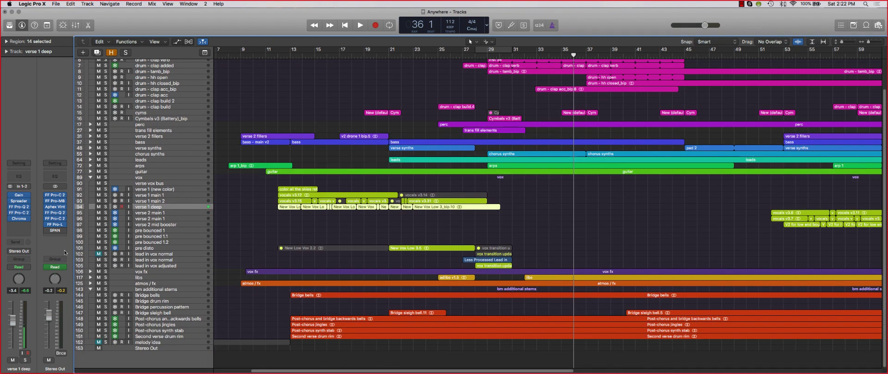
# Step: Collapse the bm additional stems stack, expand the perc and bass stacks, and select the second bass - sub ch track
pyautogui.click(91, 289)
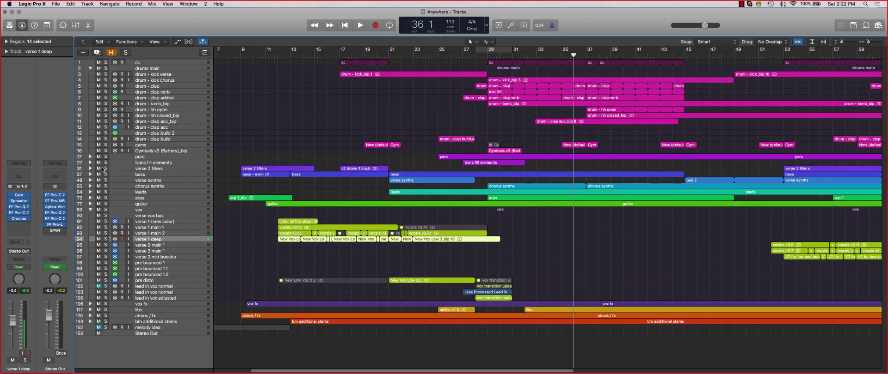
pyautogui.click(90, 157)
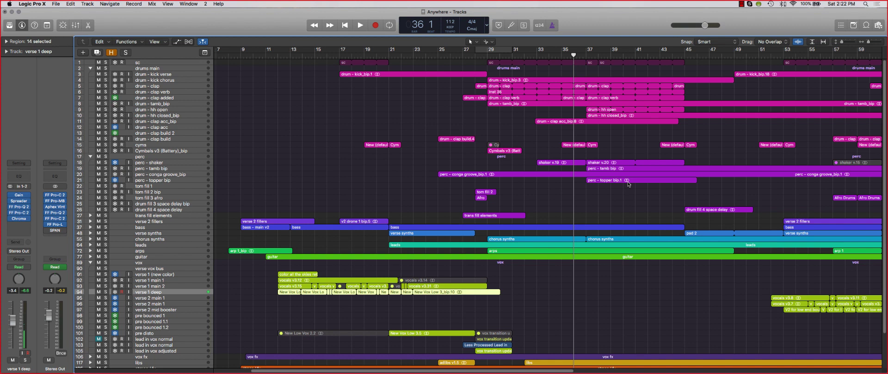
pyautogui.click(160, 228)
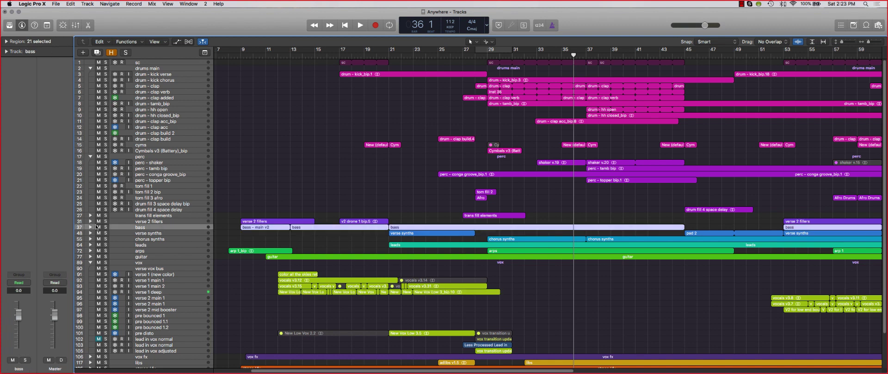
pyautogui.click(90, 227)
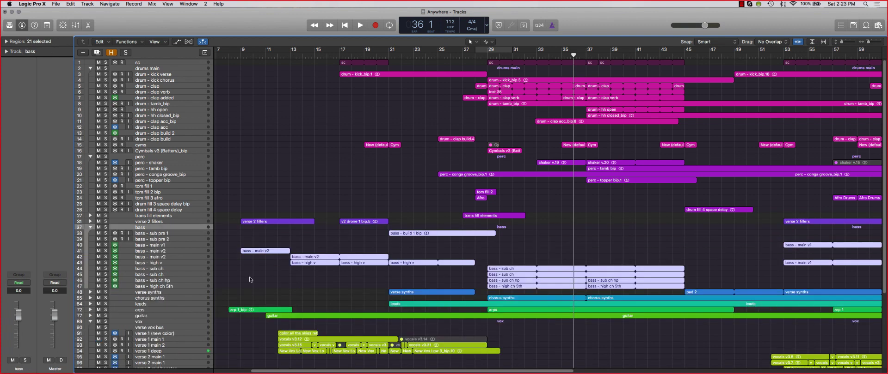
pyautogui.click(160, 274)
pyautogui.scroll(-2, 506, 183)
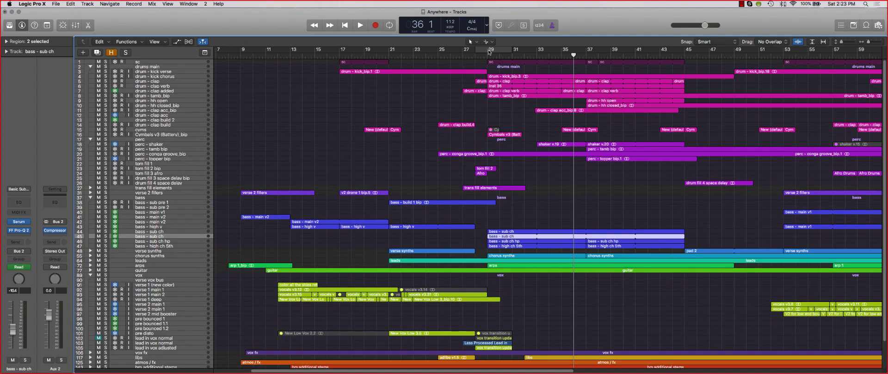
# Step: Cycle bars 29 to 37, solo the first bass - sub ch track, and play it briefly
pyautogui.moveTo(488, 49); pyautogui.dragTo(585, 50)
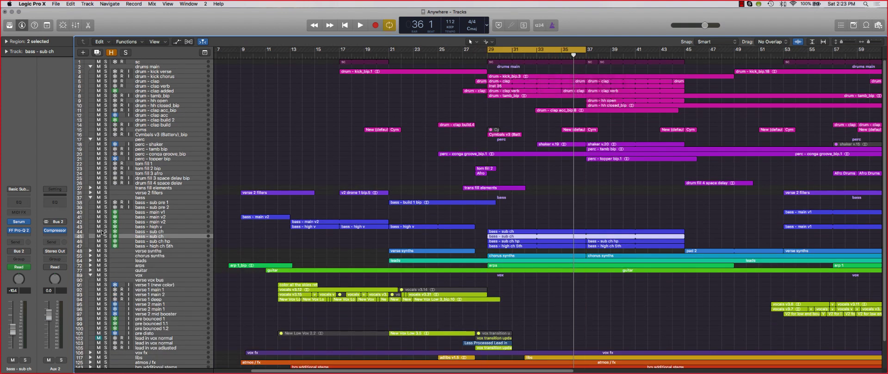
pyautogui.click(105, 232)
pyautogui.click(209, 231)
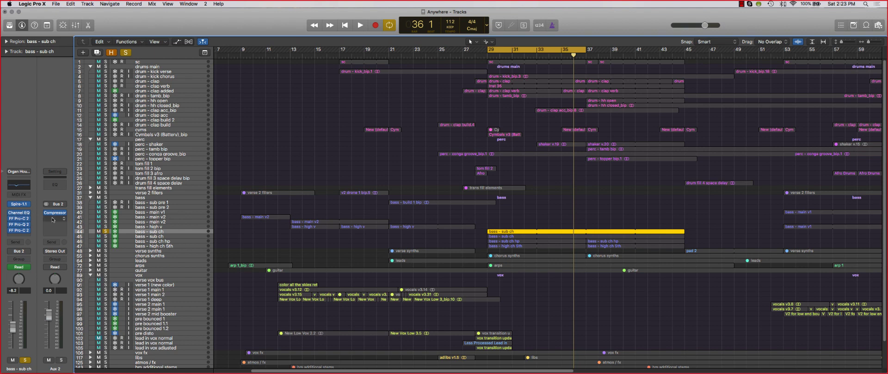
pyautogui.press('space')
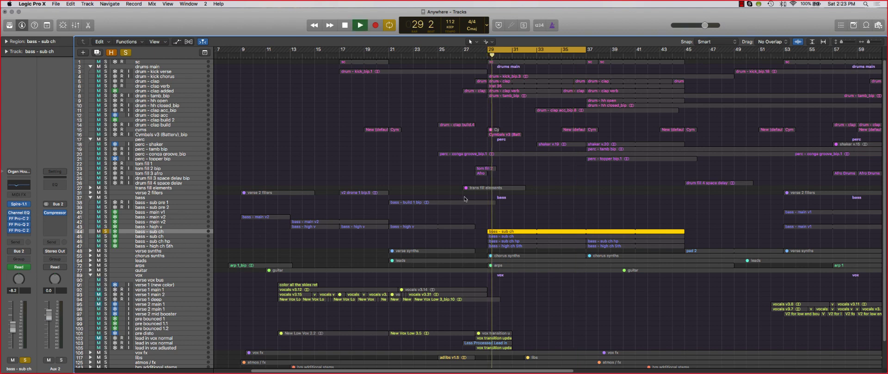
pyautogui.press('space')
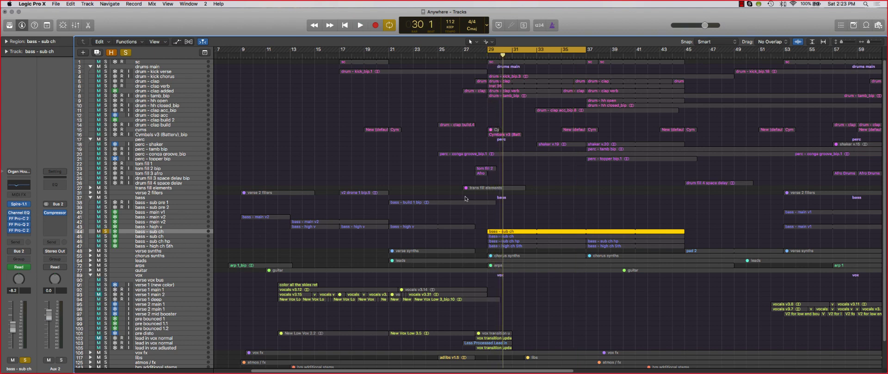
# Step: Enlarge the track rows, add the second bass - sub ch track to the solo, and play both sub layers together
pyautogui.scroll(6, 490, 208)
pyautogui.press('super+Up')
pyautogui.press('super+Up')
pyautogui.press('super+Up')
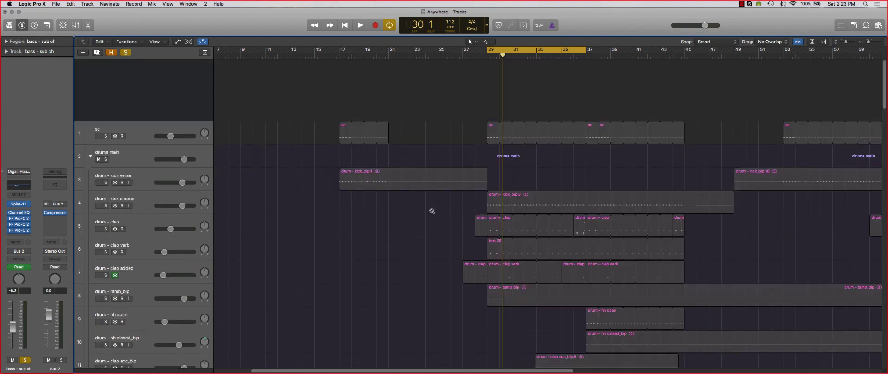
pyautogui.scroll(3, 154, 131)
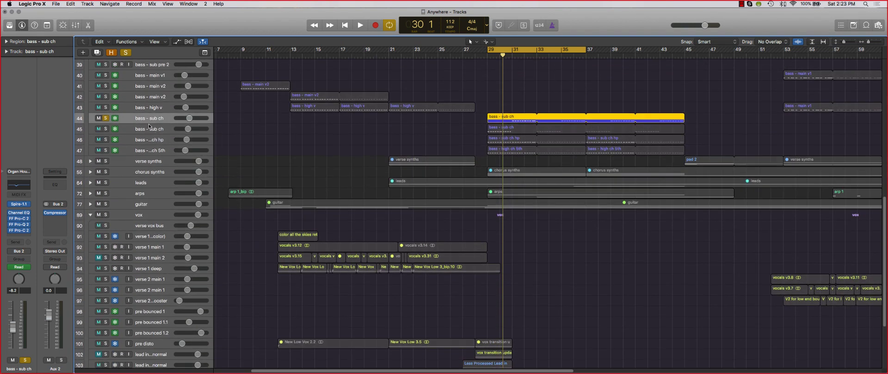
pyautogui.click(154, 131)
pyautogui.click(105, 130)
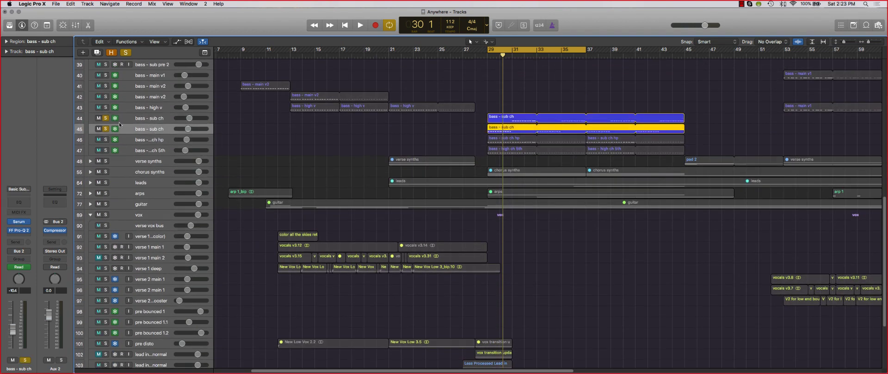
pyautogui.press('space')
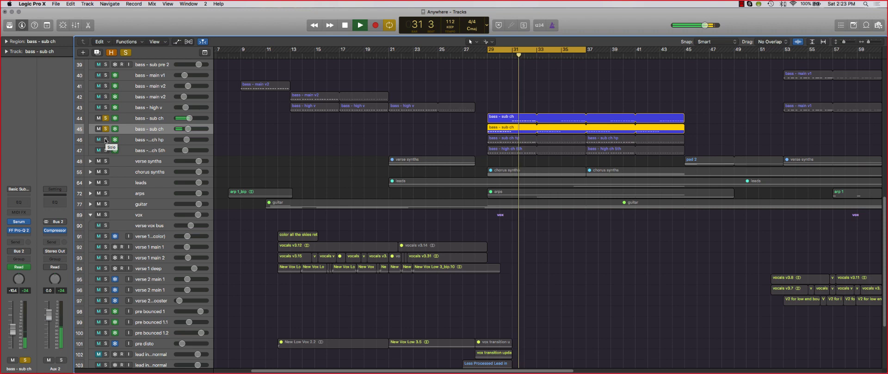
pyautogui.press('space')
# Step: Add bass - sub ch hp to the soloed sub basses and play the three layers together
pyautogui.click(106, 140)
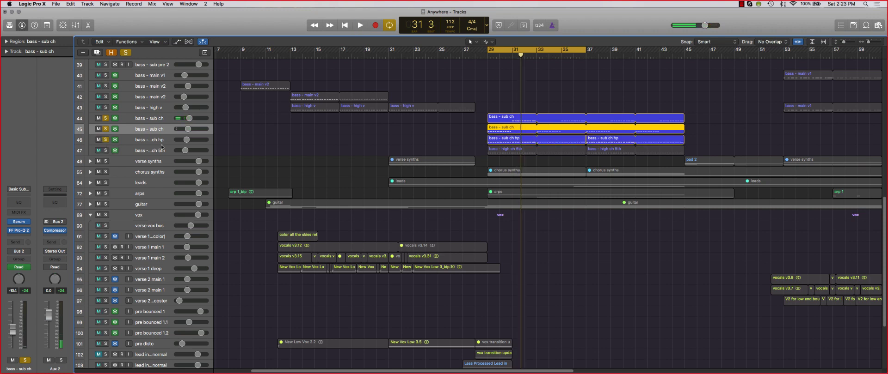
pyautogui.click(147, 143)
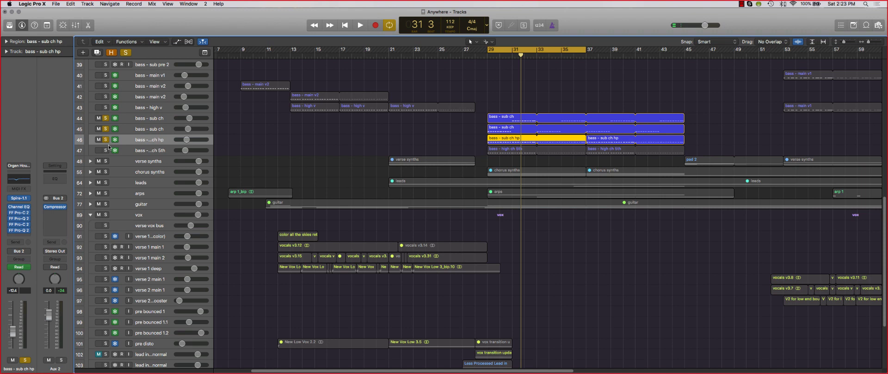
pyautogui.press('space')
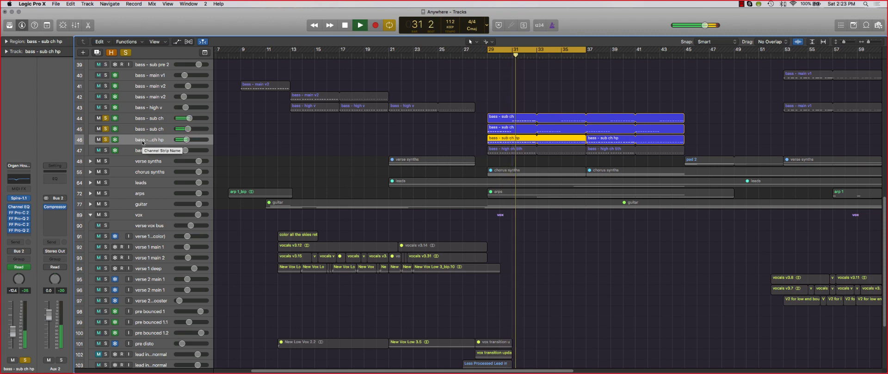
pyautogui.press('space')
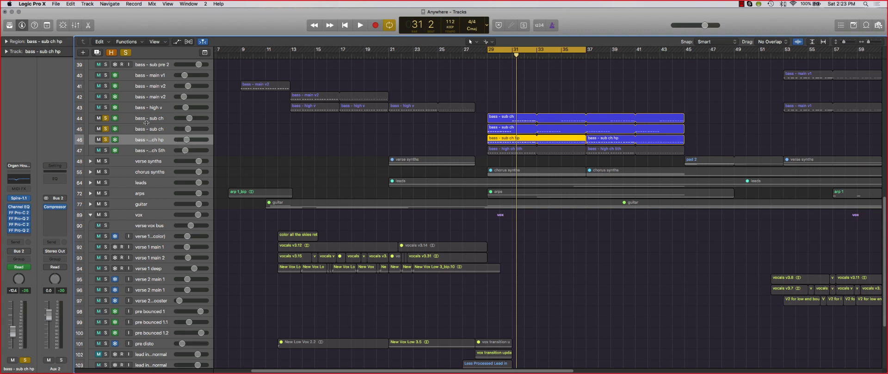
# Step: Open the first bass - sub ch region in the Piano Roll and select its note run from bar 31
pyautogui.click(189, 133)
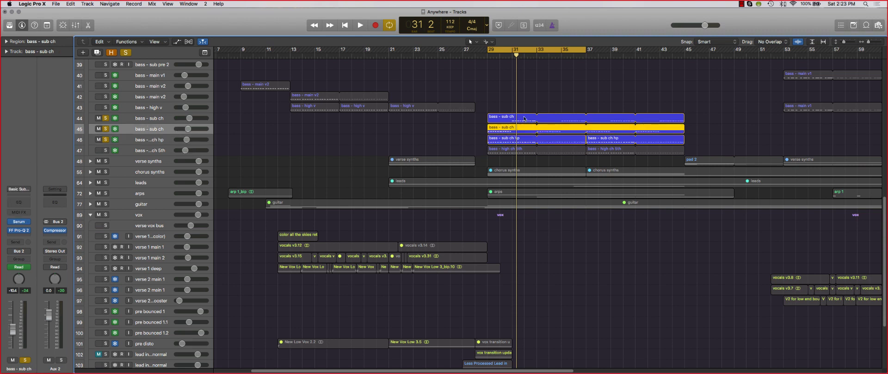
pyautogui.click(502, 117)
pyautogui.press('super+Up')
pyautogui.press('super+Up')
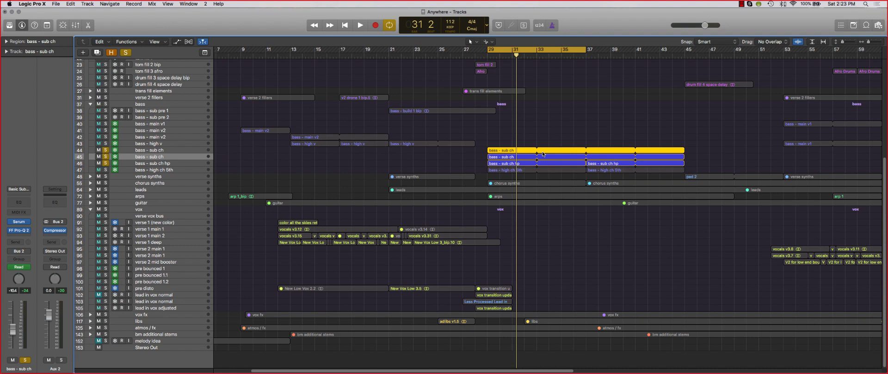
pyautogui.click(515, 144)
pyautogui.doubleClick(513, 151)
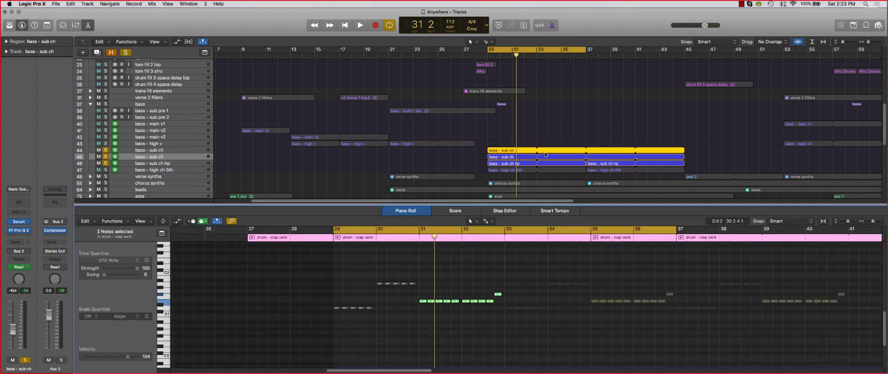
pyautogui.moveTo(403, 293); pyautogui.dragTo(495, 310)
# Step: Compare the MIDI notes and channel strip plug-ins of the two bass - sub ch tracks
pyautogui.click(158, 151)
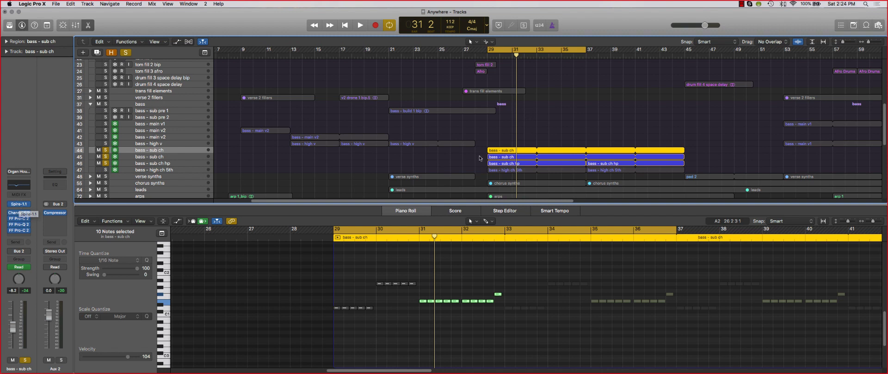
pyautogui.click(502, 158)
pyautogui.click(504, 151)
pyautogui.click(154, 157)
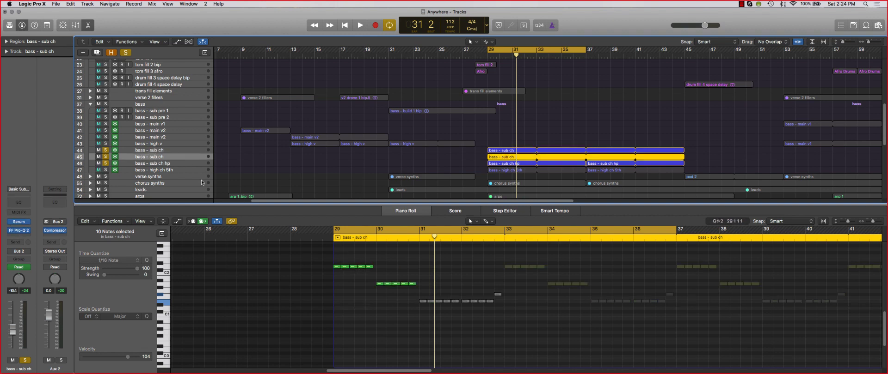
pyautogui.click(176, 151)
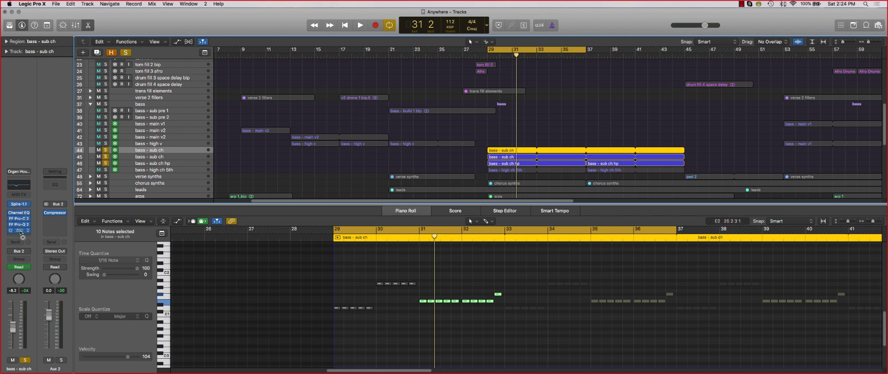
pyautogui.click(180, 158)
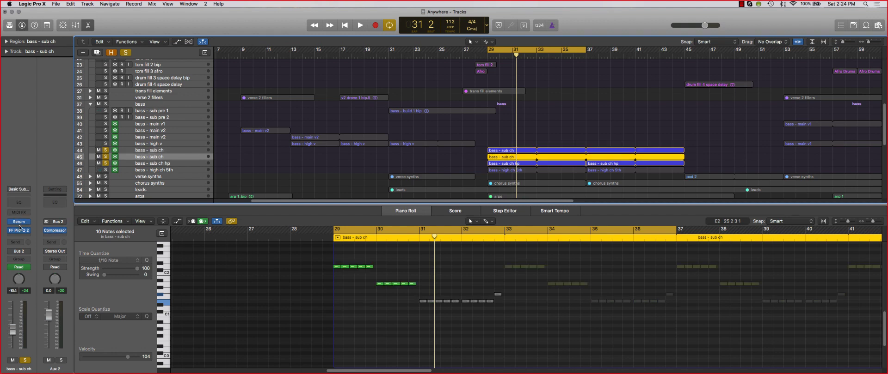
pyautogui.click(161, 151)
pyautogui.click(418, 301)
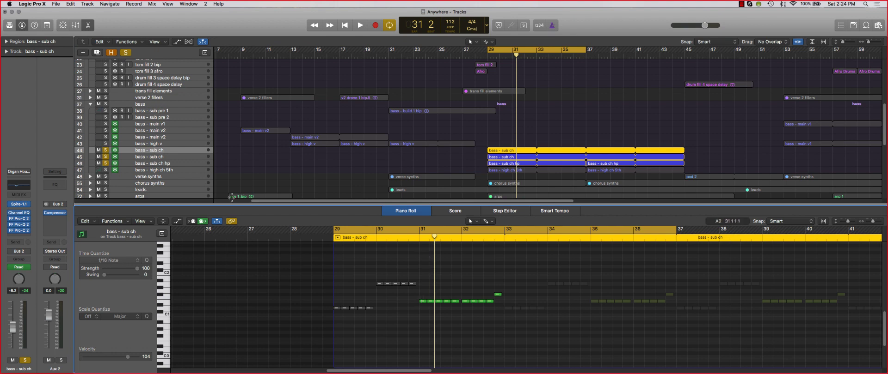
# Step: Solo only bass - high ch 5th instead of the three sub bass tracks and play it
pyautogui.click(106, 171)
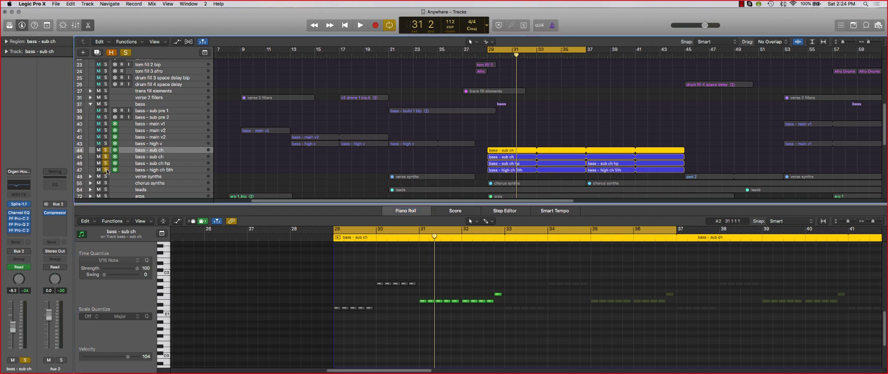
pyautogui.click(106, 151)
pyautogui.click(106, 157)
pyautogui.click(106, 163)
pyautogui.scroll(-5, 412, 165)
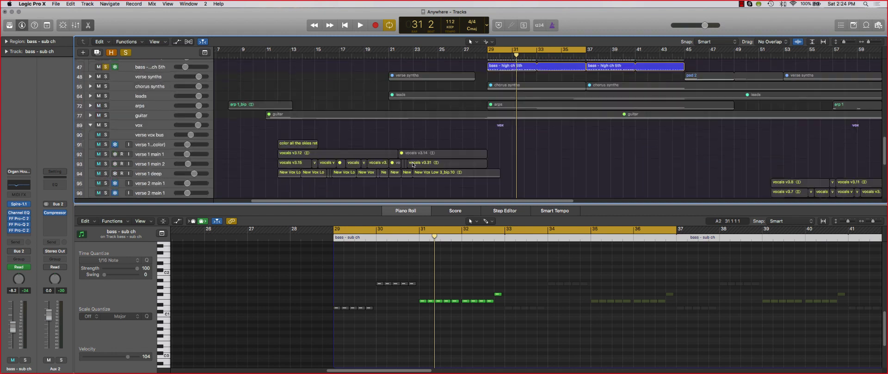
pyautogui.scroll(4, 161, 146)
pyautogui.click(157, 144)
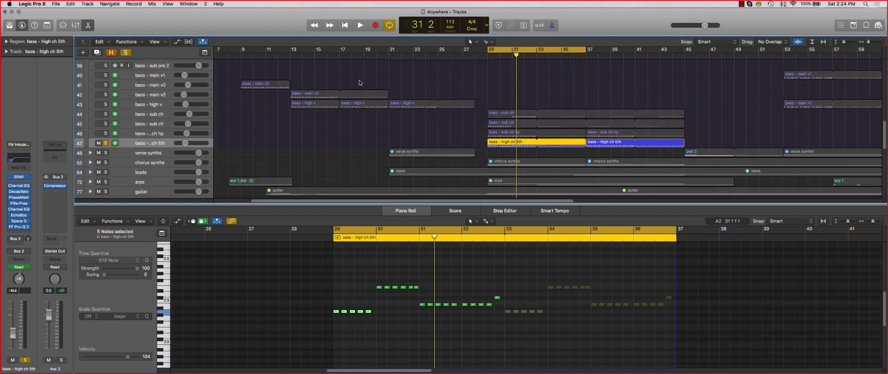
pyautogui.press('space')
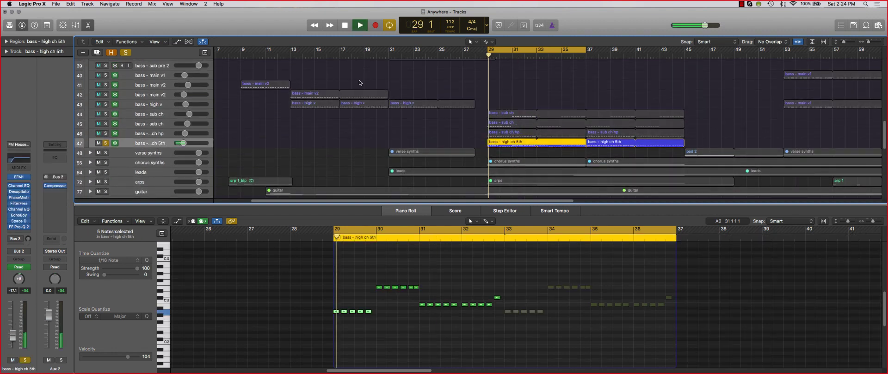
# Step: Show the whole song's length, solo the three sub ch bass tracks alongside bass - high ch 5th, and play them together
pyautogui.press('super+Up')
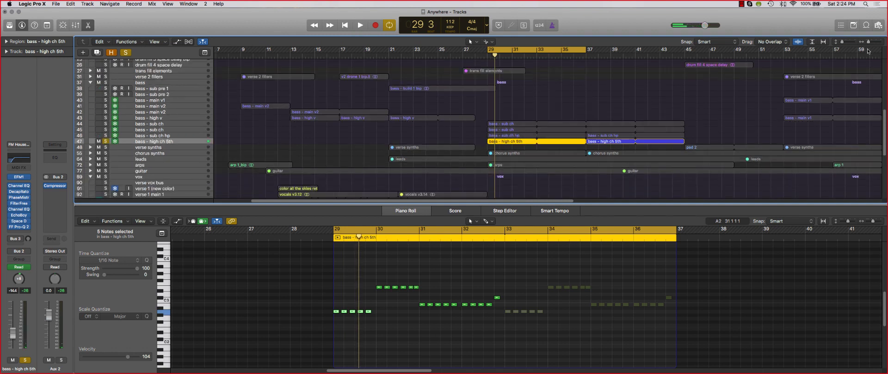
pyautogui.moveTo(868, 42); pyautogui.dragTo(867, 42)
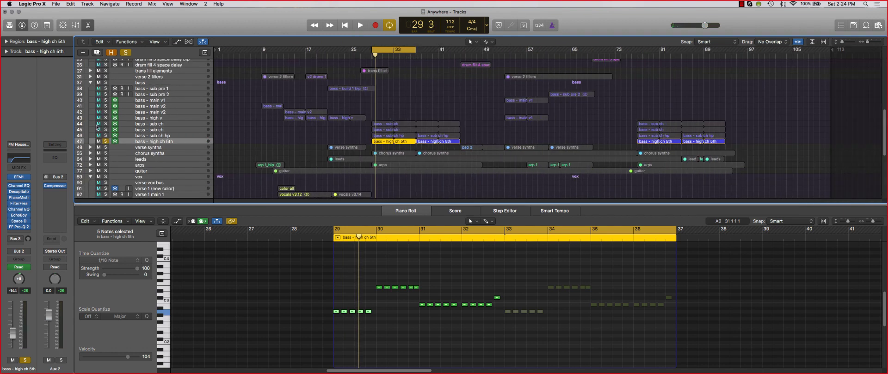
pyautogui.click(106, 123)
pyautogui.moveTo(104, 136); pyautogui.dragTo(104, 138)
pyautogui.press('space')
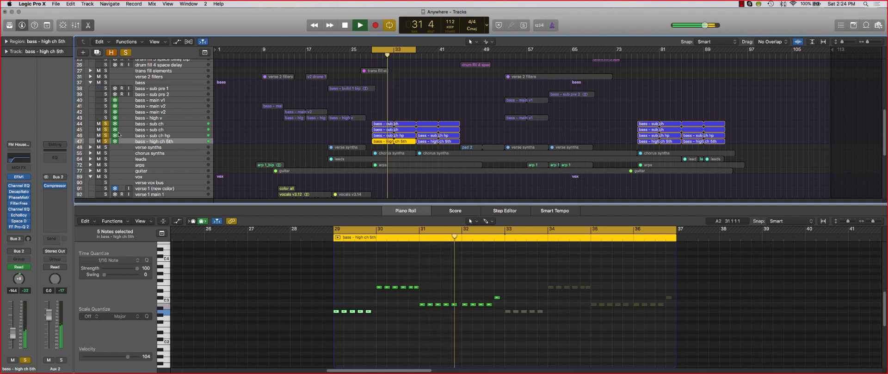
pyautogui.press('space')
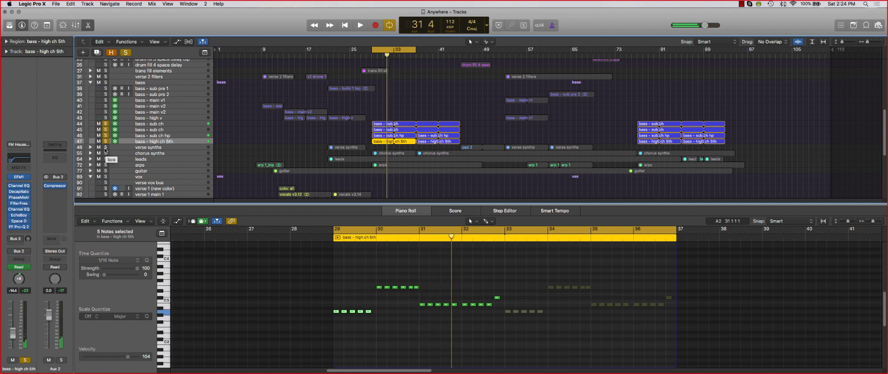
# Step: Add the chorus synths stack to the soloed chorus basses, leaving verse synths unsoloed, and play the combination
pyautogui.click(106, 147)
pyautogui.click(105, 153)
pyautogui.click(106, 147)
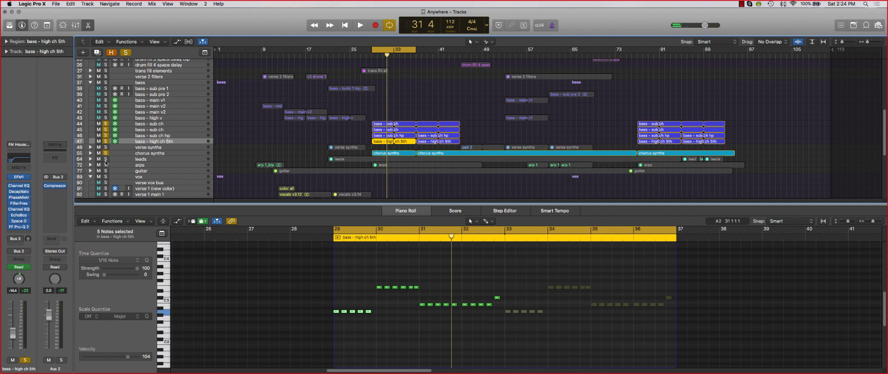
pyautogui.press('space')
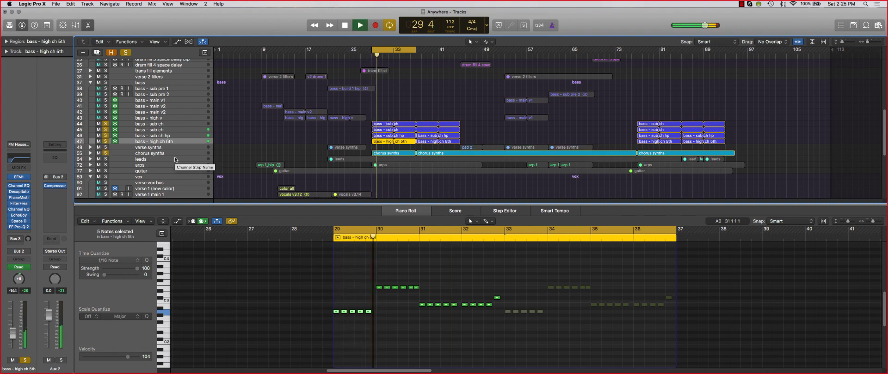
# Step: Replay the soloed chorus basses and synths, close the Piano Roll and clear all their solos
pyautogui.press('Return')
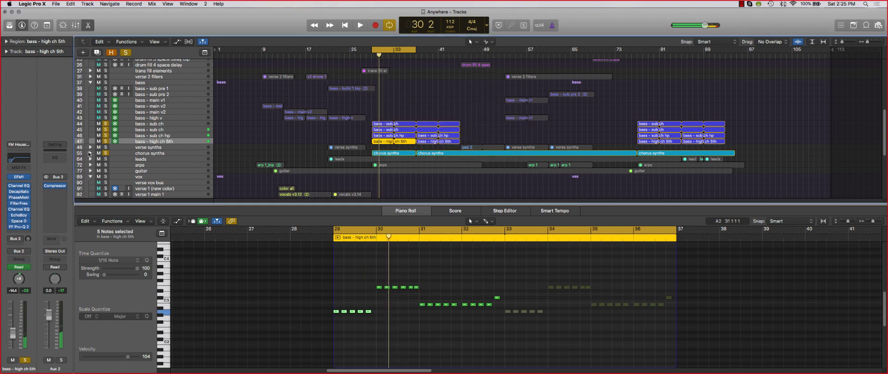
pyautogui.press('space')
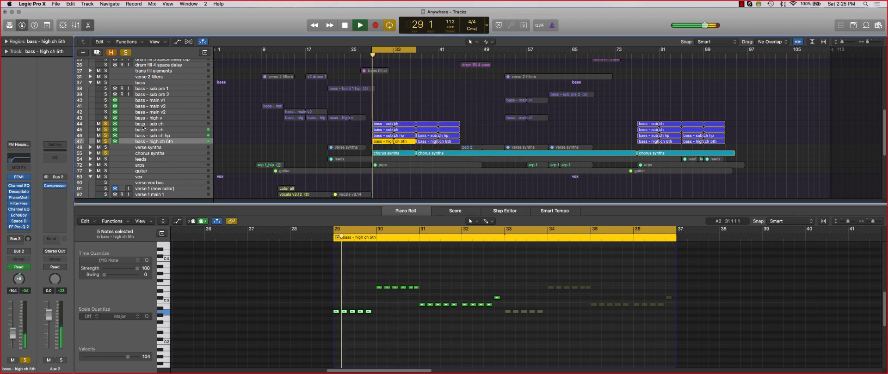
pyautogui.press('e')
pyautogui.press('c')
pyautogui.press('super+Up')
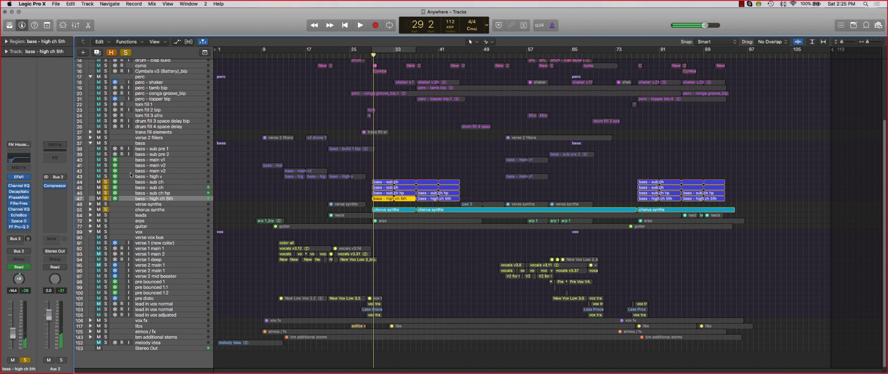
pyautogui.moveTo(106, 205); pyautogui.dragTo(105, 236)
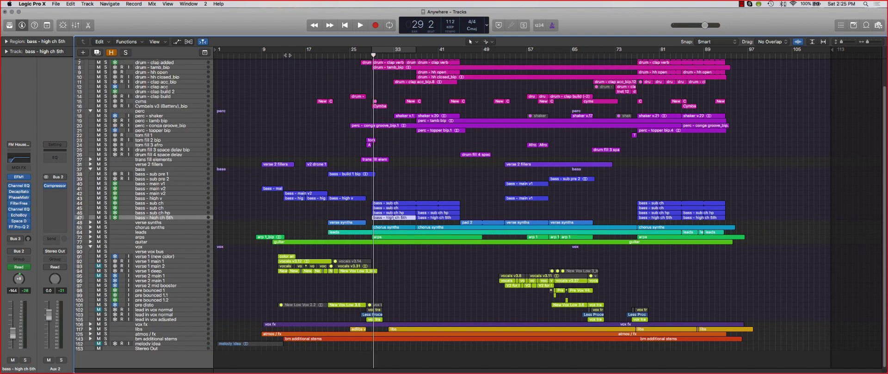
# Step: Loop bars 13 to 21, solo the verse bass - main v2 and bass - high v tracks, and play them together
pyautogui.moveTo(286, 55); pyautogui.dragTo(331, 67)
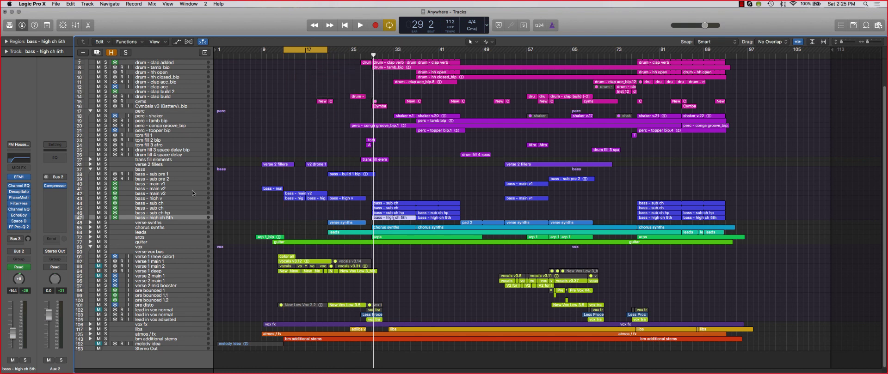
pyautogui.click(168, 198)
pyautogui.press('super+Down')
pyautogui.press('super+Down')
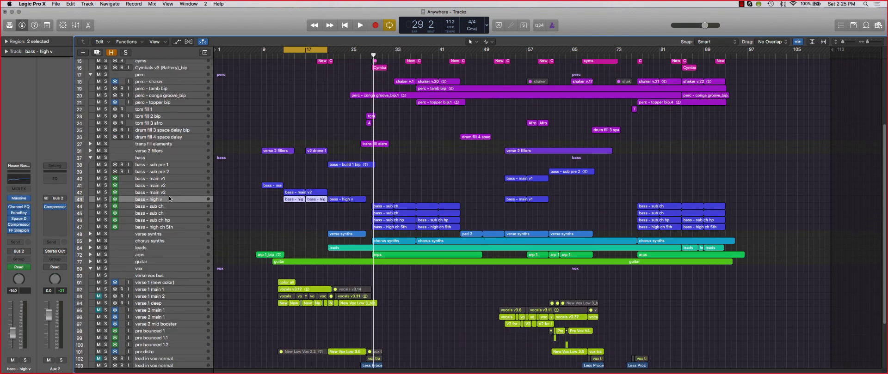
pyautogui.click(204, 191)
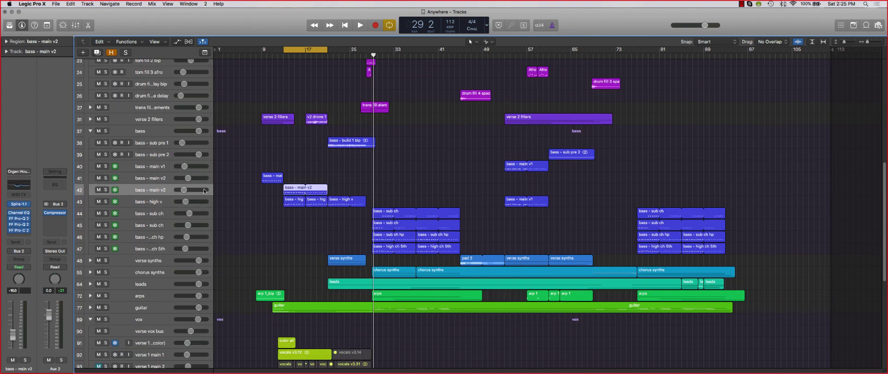
pyautogui.click(106, 190)
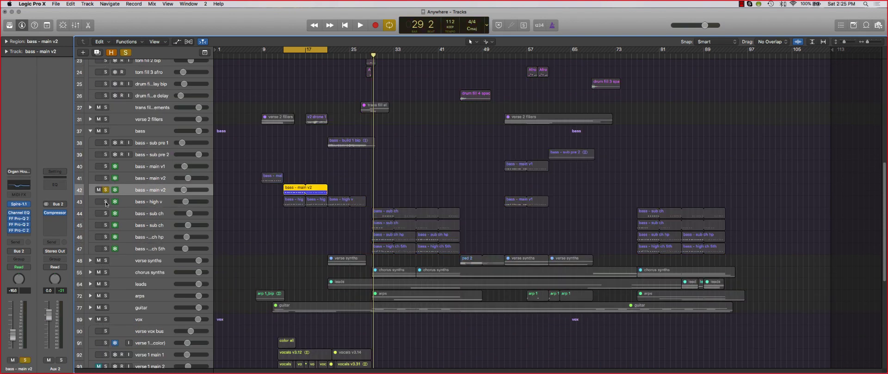
pyautogui.click(106, 202)
pyautogui.press('super+Up')
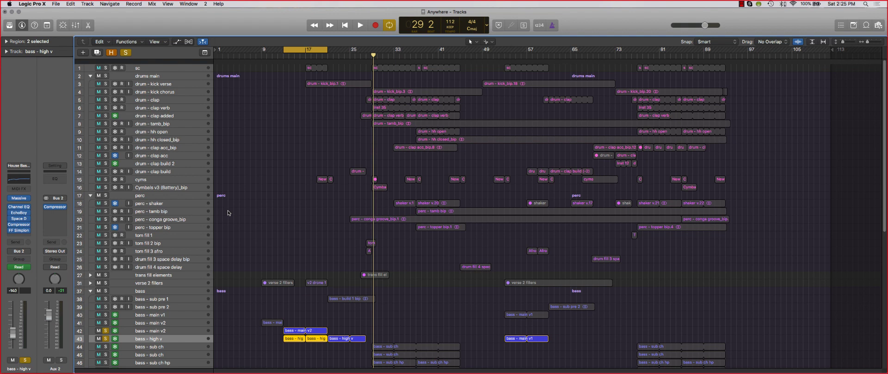
pyautogui.scroll(-5, 228, 213)
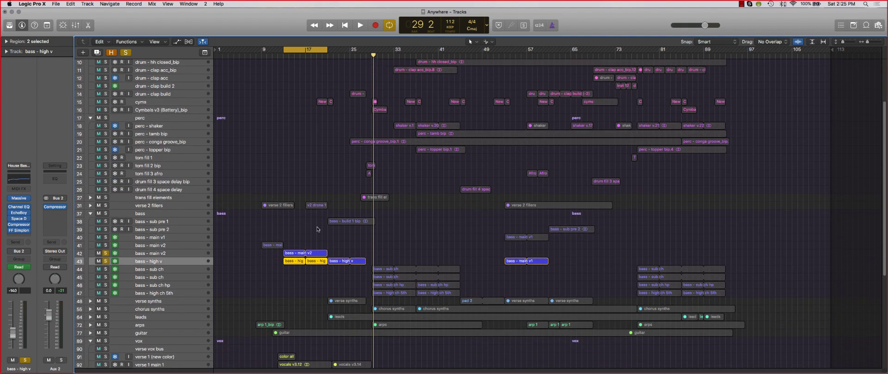
pyautogui.press('space')
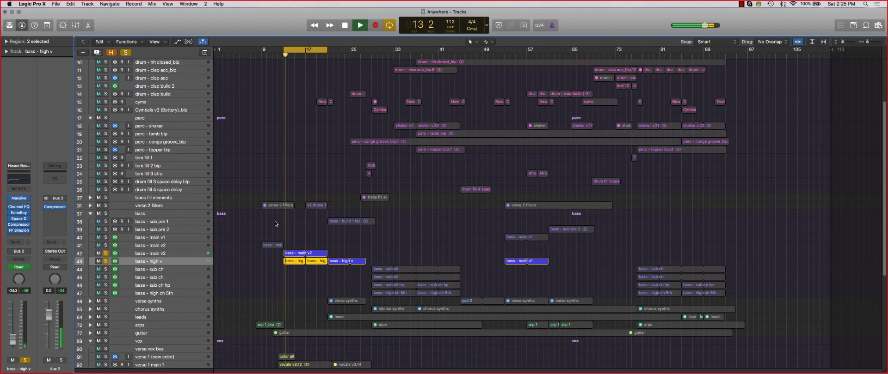
pyautogui.press('space')
# Step: Unsolo bass - high v, play bass - main v2 on its own and clear its solo
pyautogui.click(105, 262)
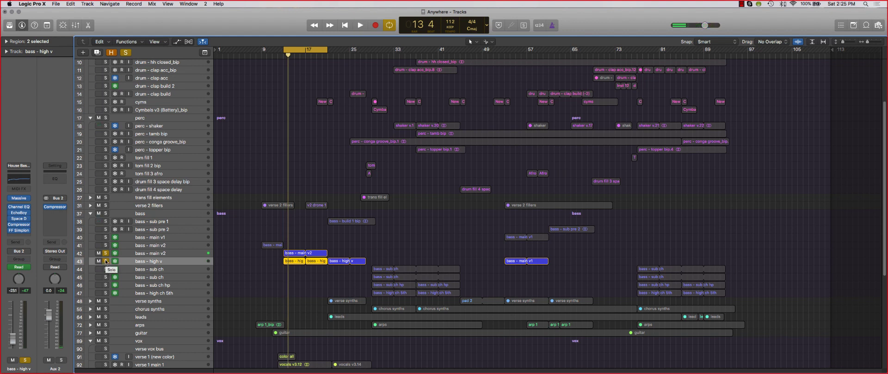
pyautogui.click(105, 262)
pyautogui.click(192, 253)
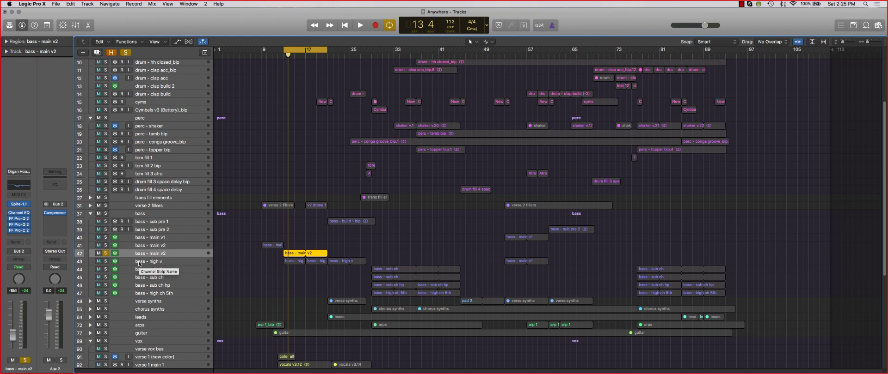
pyautogui.press('space')
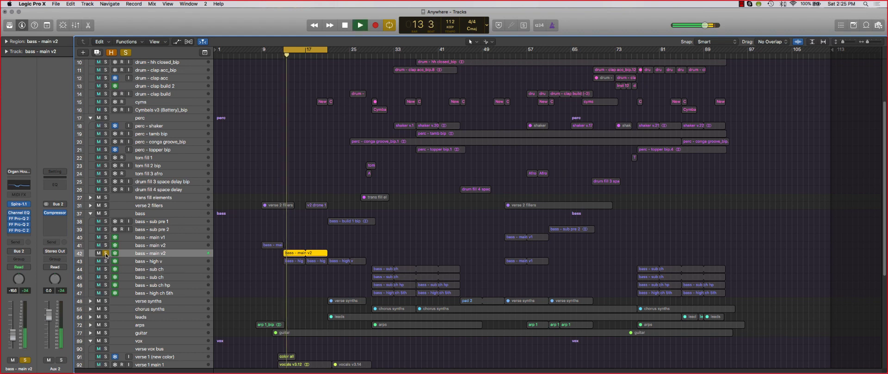
pyautogui.press('space')
pyautogui.click(106, 254)
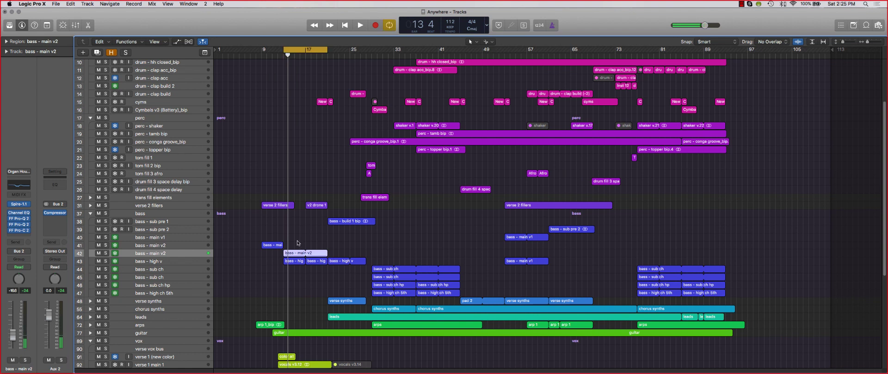
# Step: Loop bars 17 to 21 and play the verse basses in the full mix with no tracks soloed
pyautogui.press('super+Up')
pyautogui.press('super+Up')
pyautogui.click(162, 226)
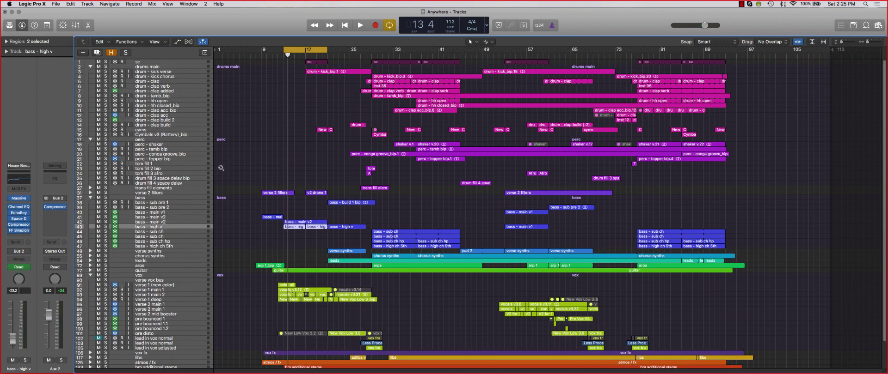
pyautogui.click(319, 53)
pyautogui.moveTo(306, 48); pyautogui.dragTo(328, 49)
pyautogui.press('space')
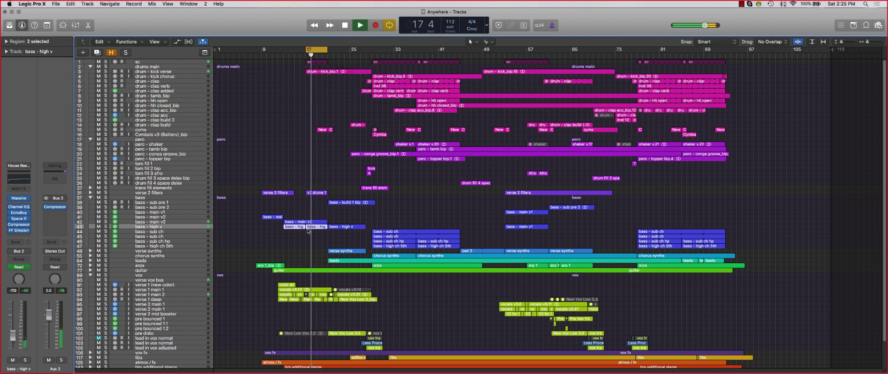
pyautogui.scroll(-3, 269, 293)
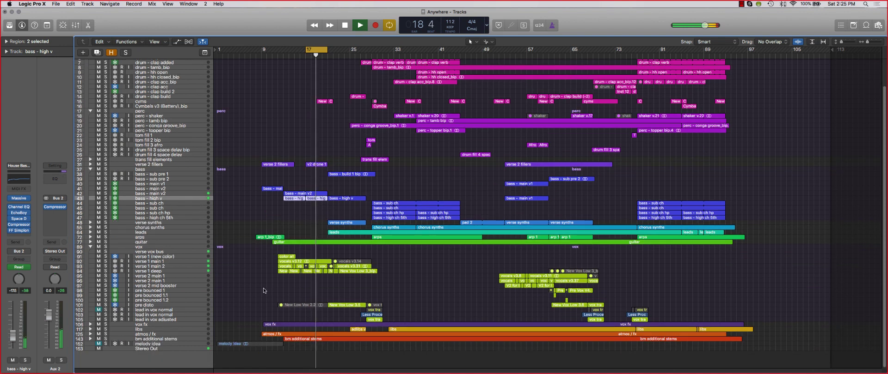
pyautogui.press('space')
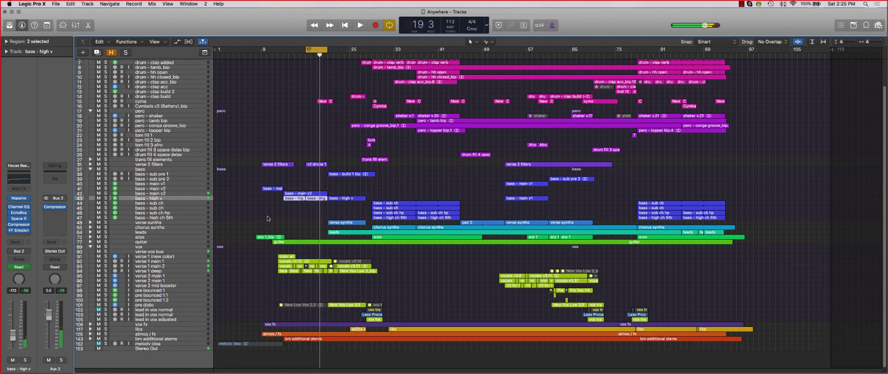
# Step: Expand the atmos / fx stack and select its atmos - sb rev intro bip track
pyautogui.press('cmd+Down')
pyautogui.scroll(-5, 269, 294)
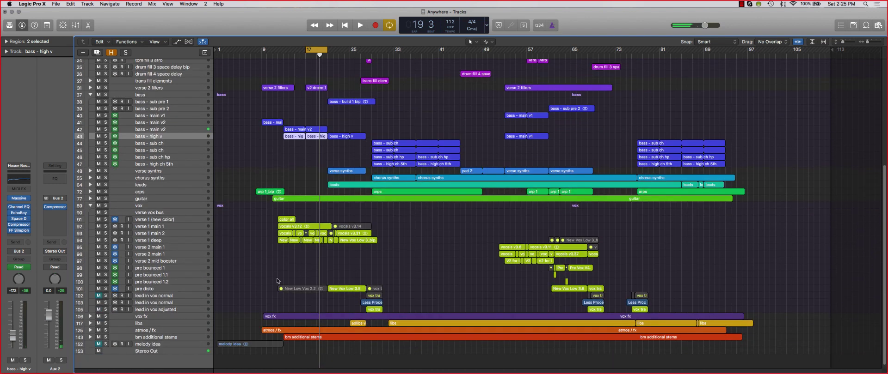
pyautogui.click(90, 331)
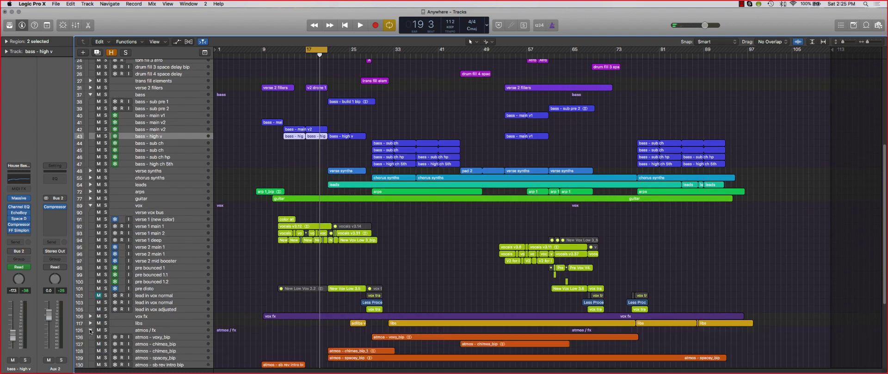
pyautogui.scroll(-6, 192, 312)
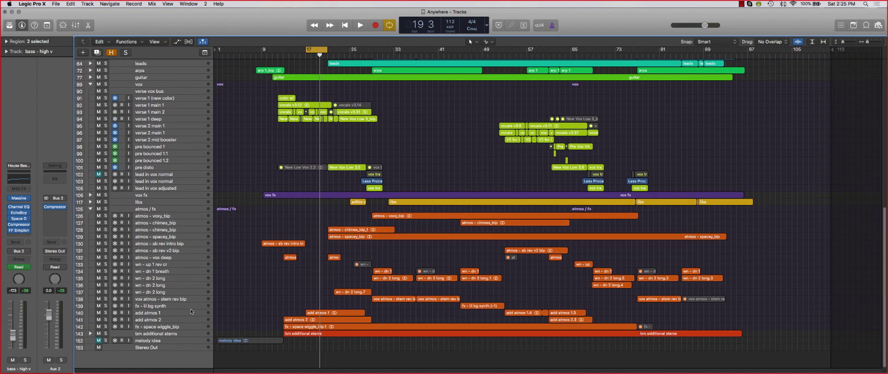
pyautogui.click(176, 243)
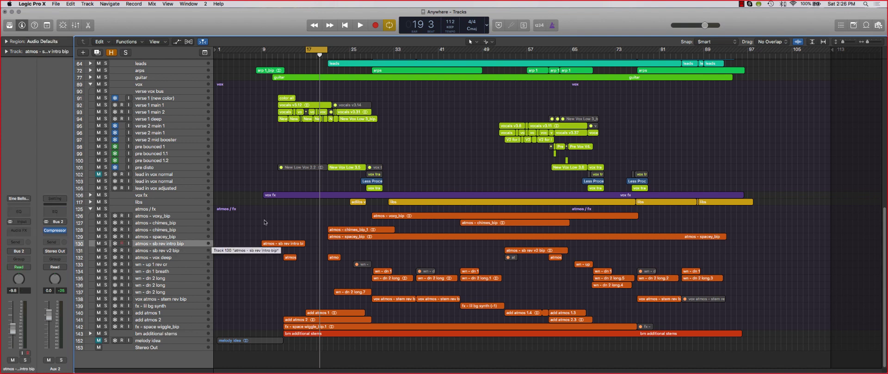
# Step: Loop the atmos - chimes_bip region starting at bar 21, play its track soloed and clear the solo
pyautogui.click(165, 232)
pyautogui.scroll(5, 223, 237)
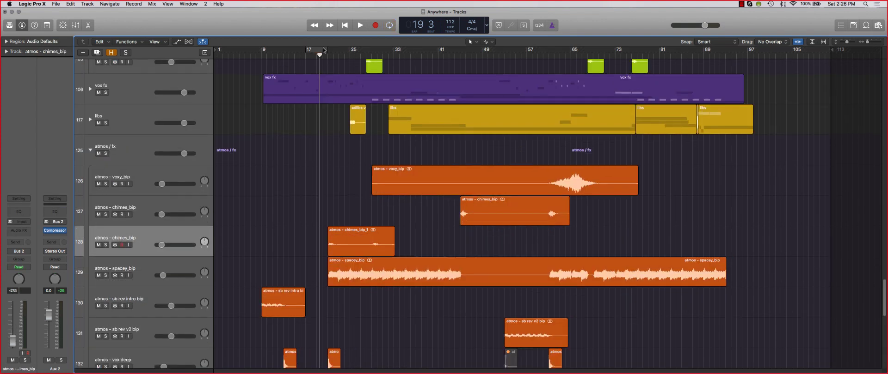
pyautogui.moveTo(327, 48); pyautogui.dragTo(398, 48)
pyautogui.click(106, 246)
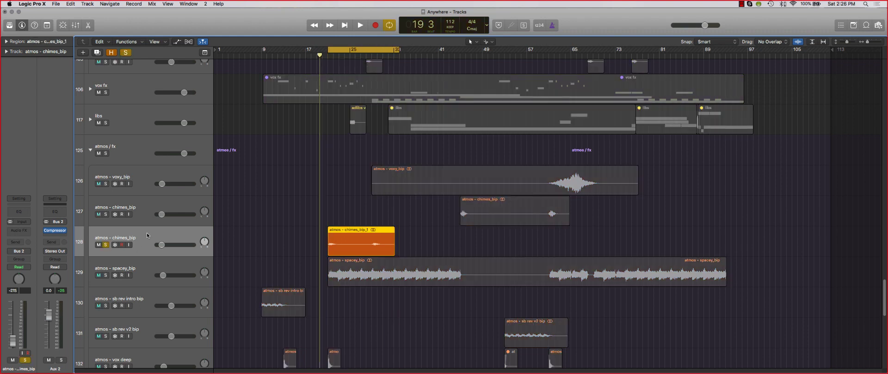
pyautogui.press('space')
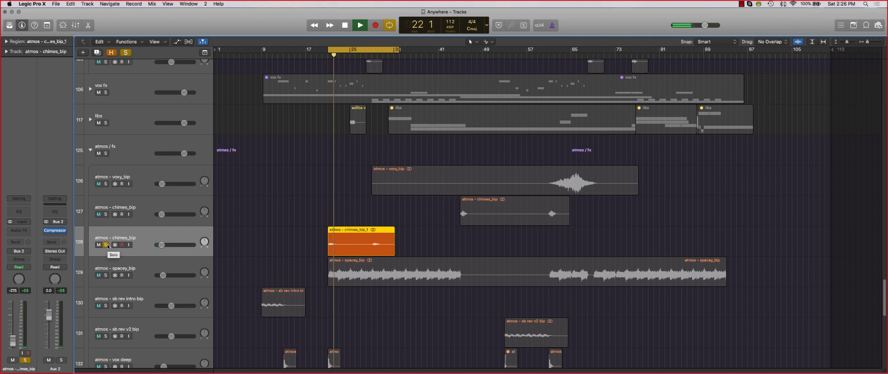
pyautogui.click(107, 246)
pyautogui.click(495, 129)
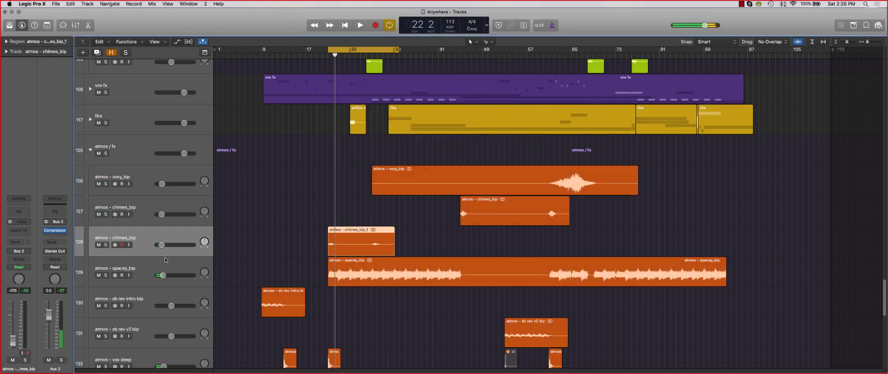
# Step: Solo the atmos - spacey_bip track and play it from bar 21, turning cycle mode off during playback
pyautogui.click(106, 275)
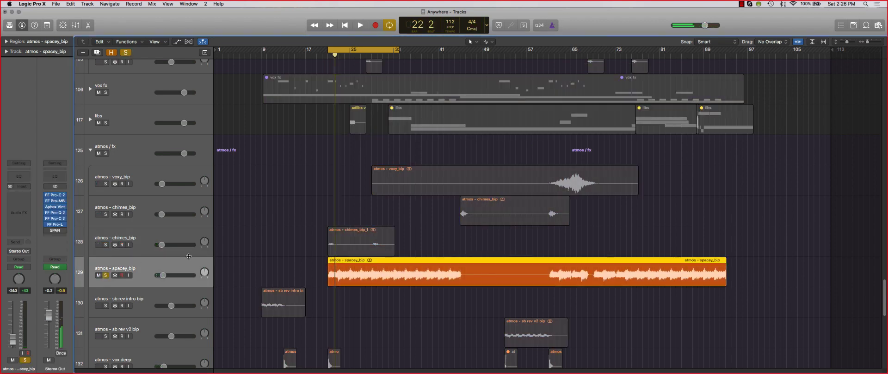
pyautogui.press('space')
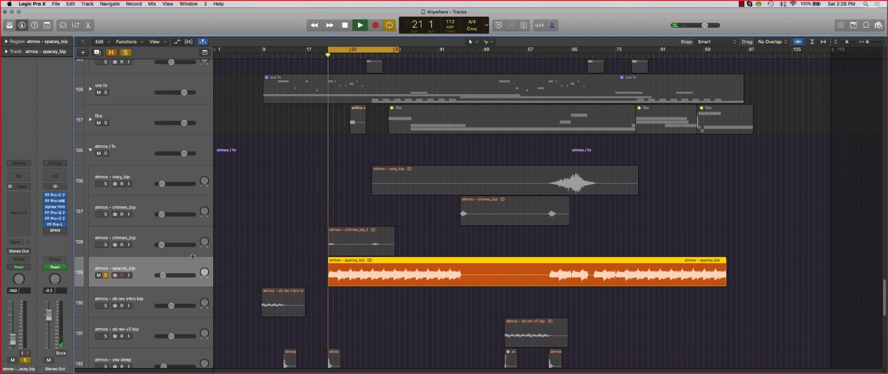
pyautogui.scroll(-5, 363, 224)
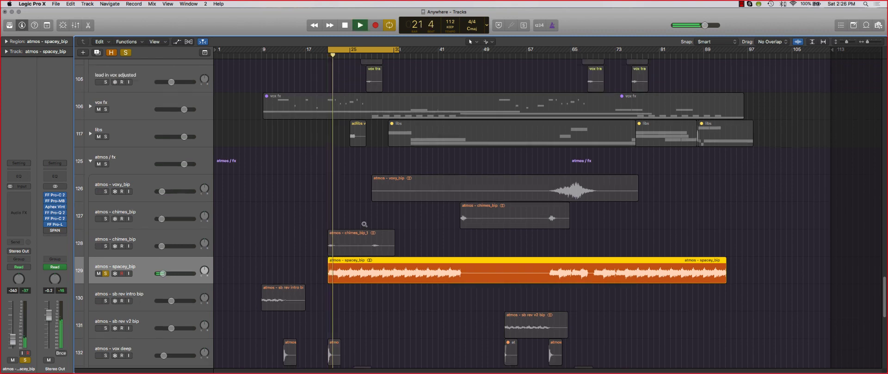
pyautogui.scroll(2, 412, 245)
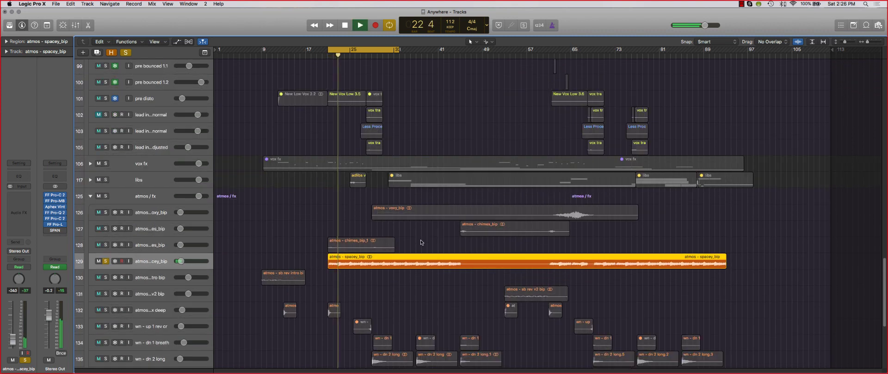
pyautogui.press('c')
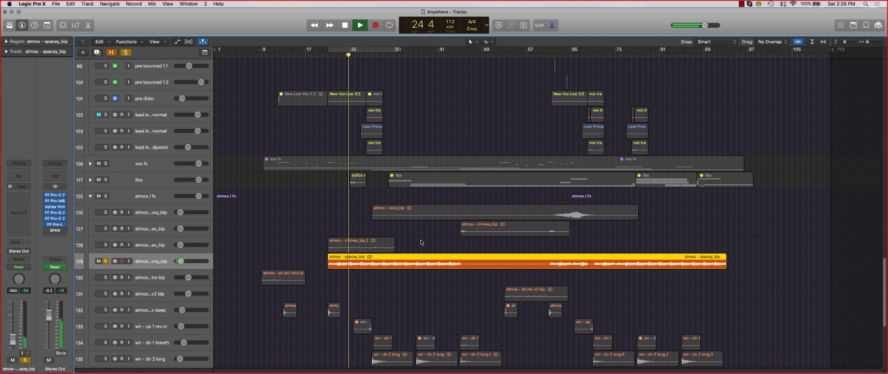
pyautogui.scroll(-3, 418, 244)
pyautogui.press('space')
# Step: Loop bars 21 to 31 and play the section with only the atmos - spacey_bip track soloed
pyautogui.moveTo(393, 49); pyautogui.dragTo(459, 50)
pyautogui.moveTo(327, 55); pyautogui.dragTo(383, 60)
pyautogui.press('super+Up')
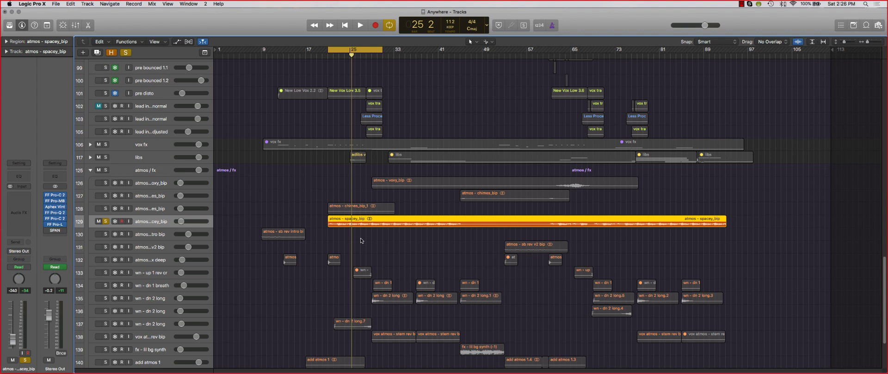
pyautogui.press('super+Up')
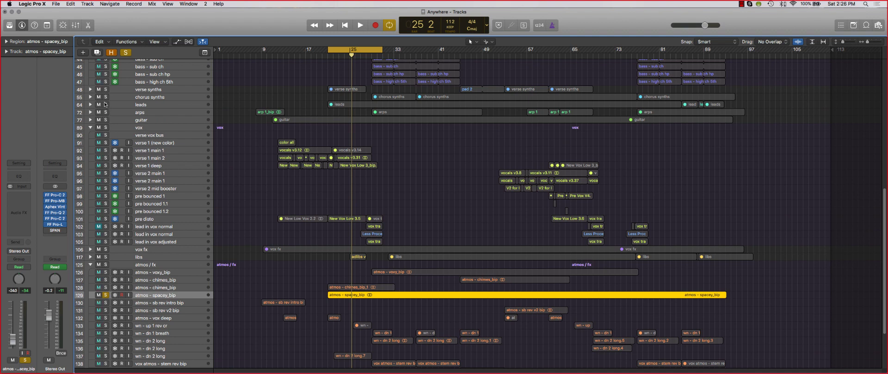
pyautogui.click(105, 105)
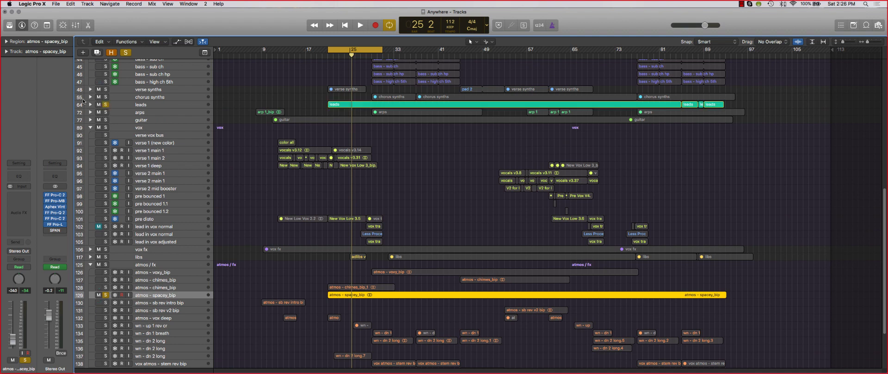
pyautogui.click(105, 105)
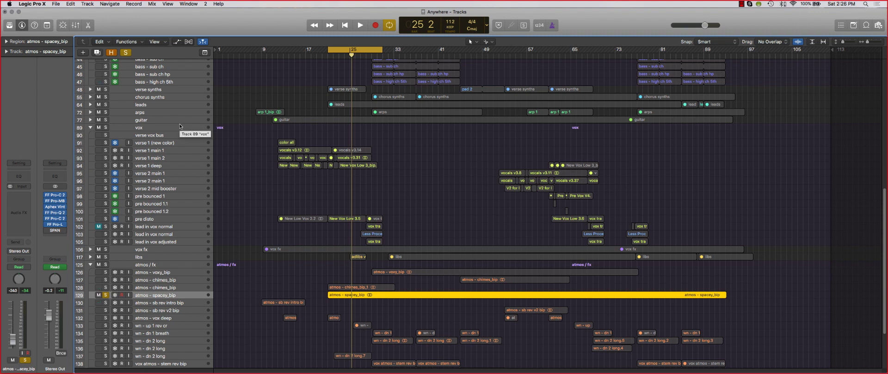
pyautogui.press('space')
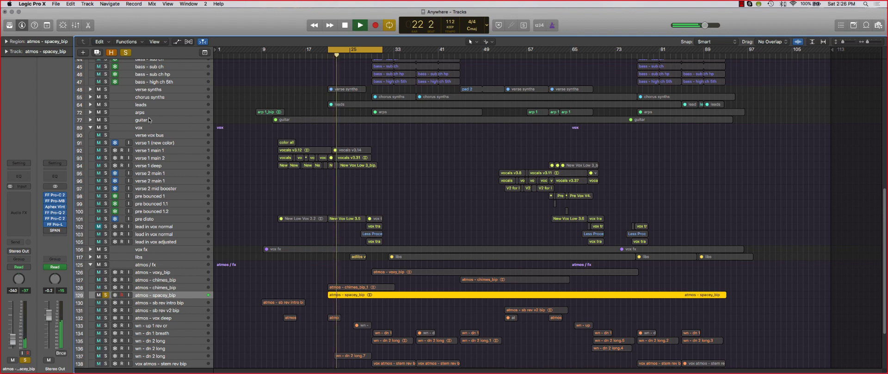
pyautogui.press('space')
# Step: Collapse the bass stack and solo the bass and verse synths stacks alongside the atmos - spacey_bip track
pyautogui.press('super+Up')
pyautogui.press('super+Up')
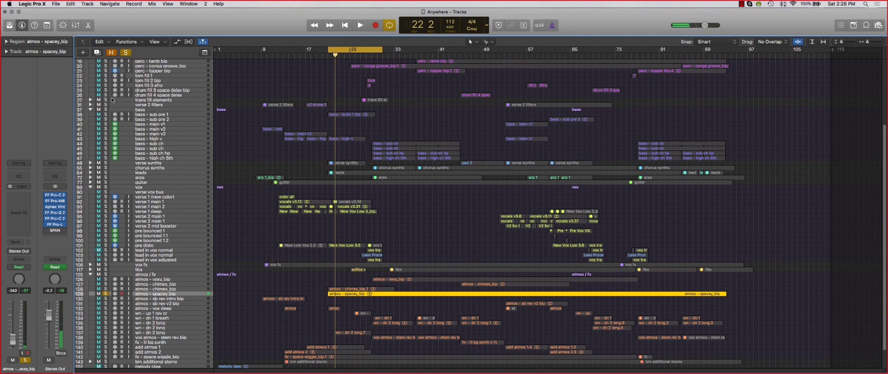
pyautogui.click(91, 111)
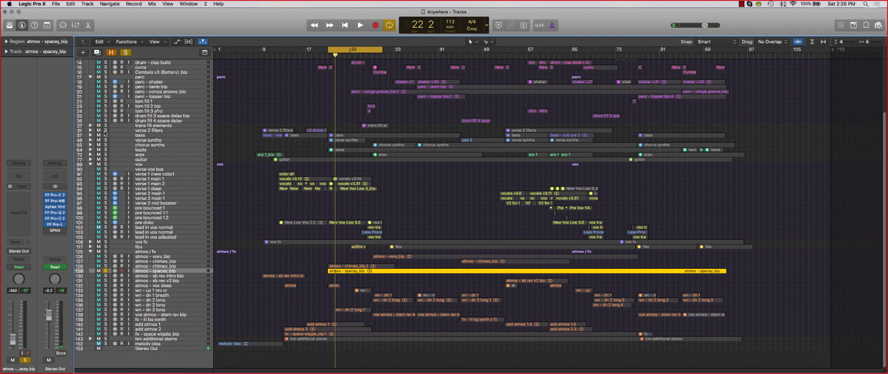
pyautogui.moveTo(105, 130); pyautogui.dragTo(106, 142)
pyautogui.hotkey('ctrl', 'alt', 'Down')
pyautogui.hotkey('ctrl', 'alt', 'Down')
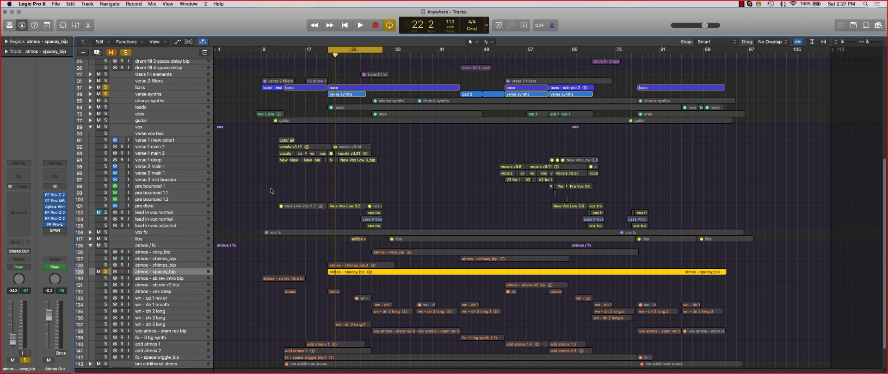
pyautogui.hotkey('ctrl', 'alt', 'Up')
pyautogui.hotkey('ctrl', 'alt', 'Up')
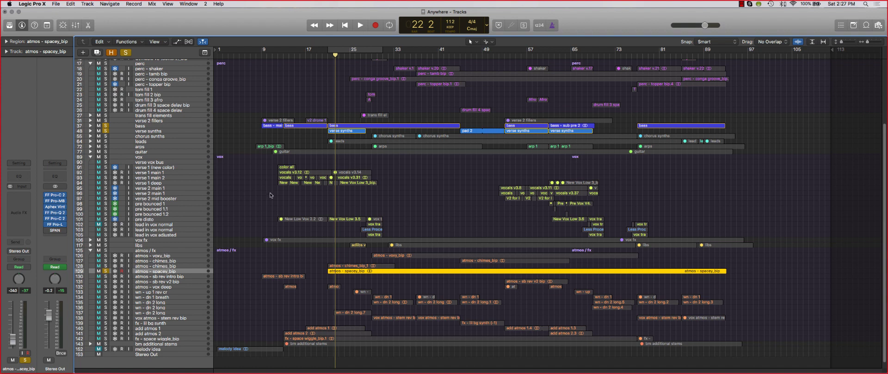
# Step: Play the loop from bar 21 with bass, verse synths and atmos - spacey_bip soloed together
pyautogui.press('super+Up')
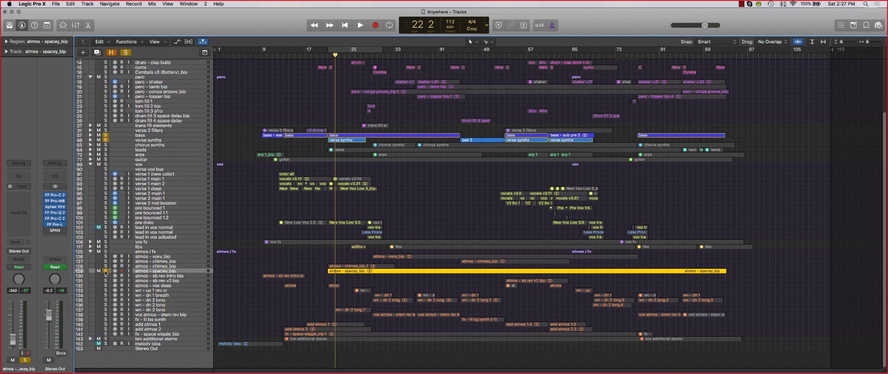
pyautogui.press('c')
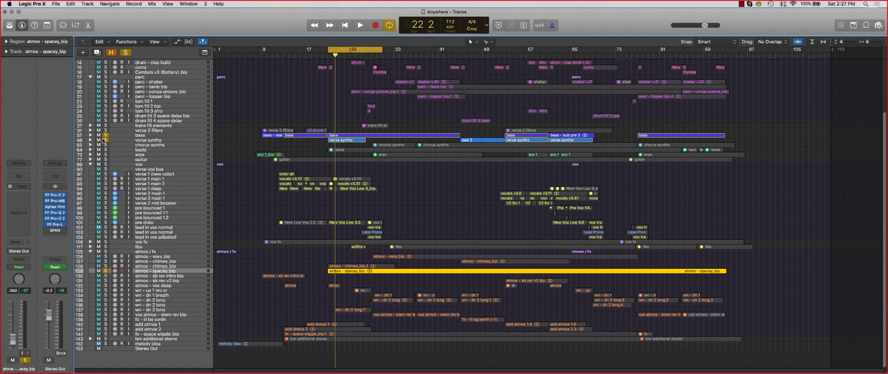
pyautogui.click(104, 139)
pyautogui.press('super+Down')
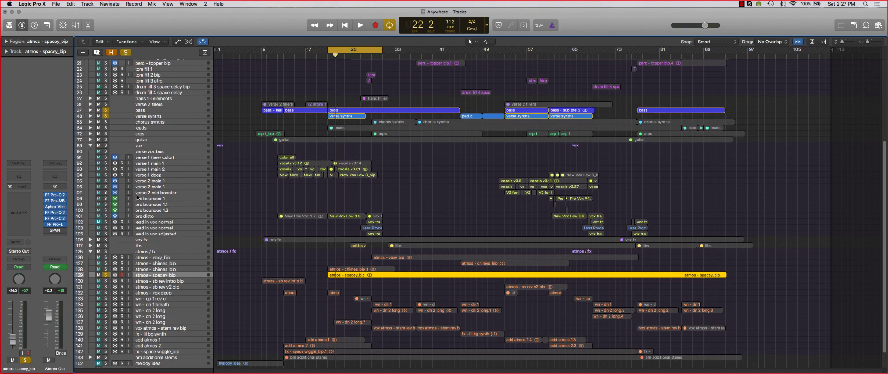
pyautogui.press('space')
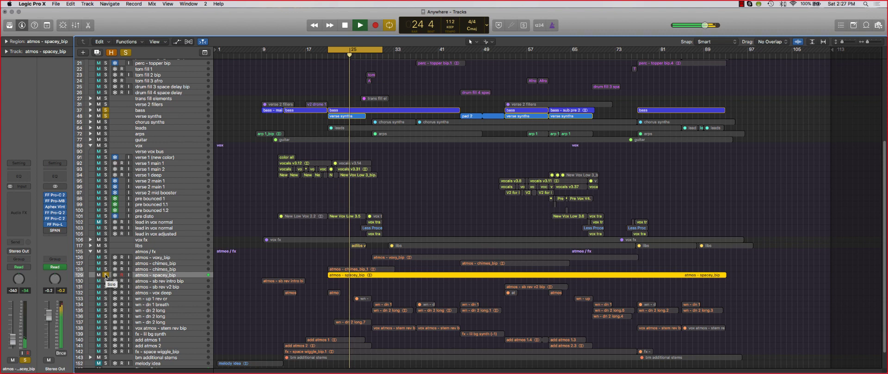
pyautogui.click(106, 276)
pyautogui.press('space')
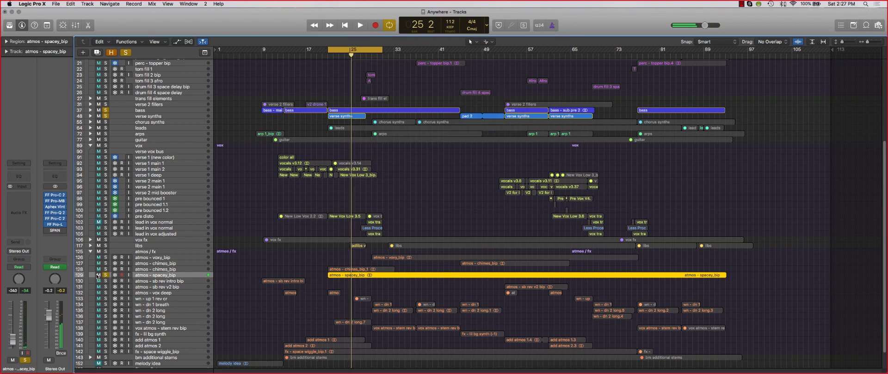
# Step: Compare the bass and verse synths loop without atmos - spacey_bip, restoring that track's solo during playback
pyautogui.click(106, 275)
pyautogui.press('space')
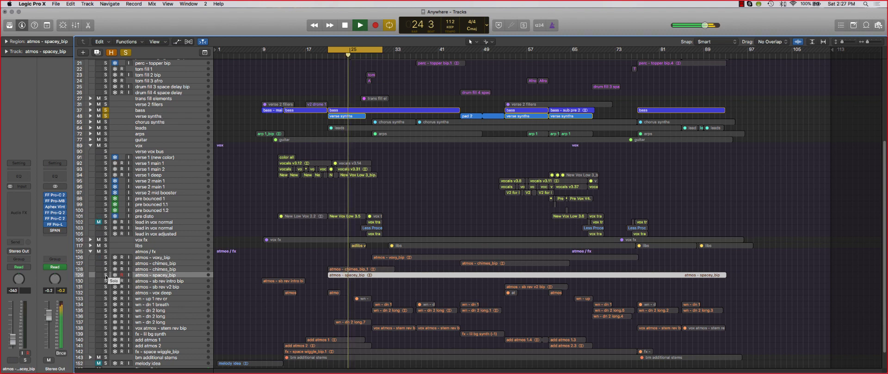
pyautogui.click(106, 276)
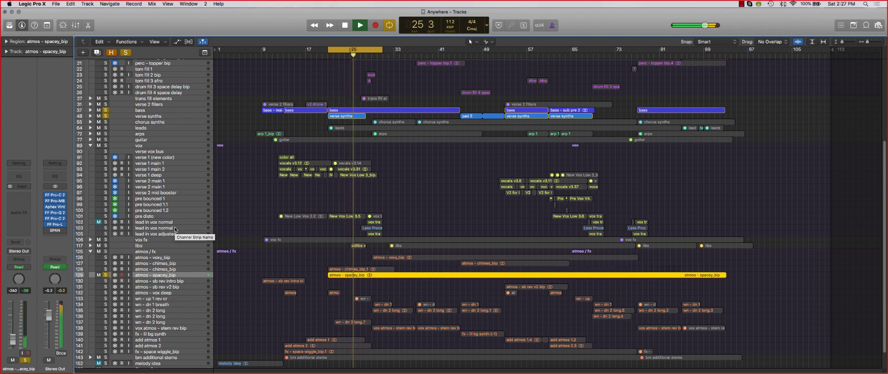
pyautogui.press('space')
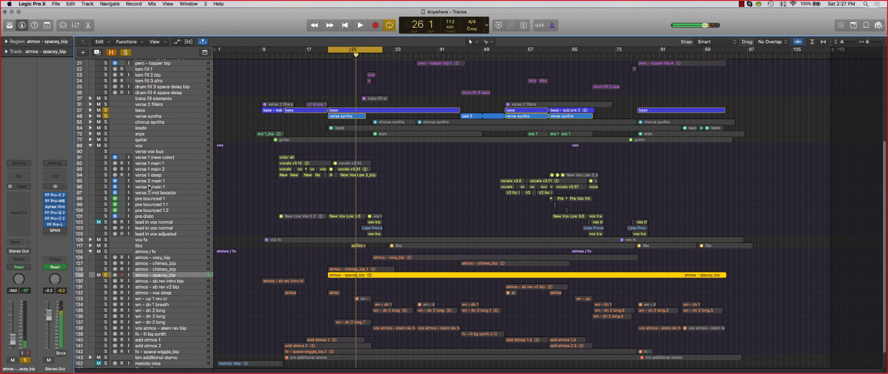
# Step: Clear the solos on bass, verse synths and atmos - spacey_bip, and collapse the atmos / fx stack
pyautogui.press('super+Up')
pyautogui.moveTo(105, 138); pyautogui.dragTo(110, 287)
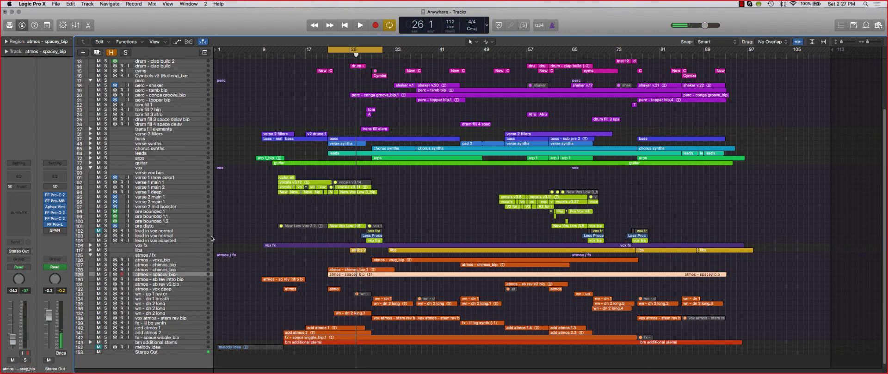
pyautogui.click(90, 255)
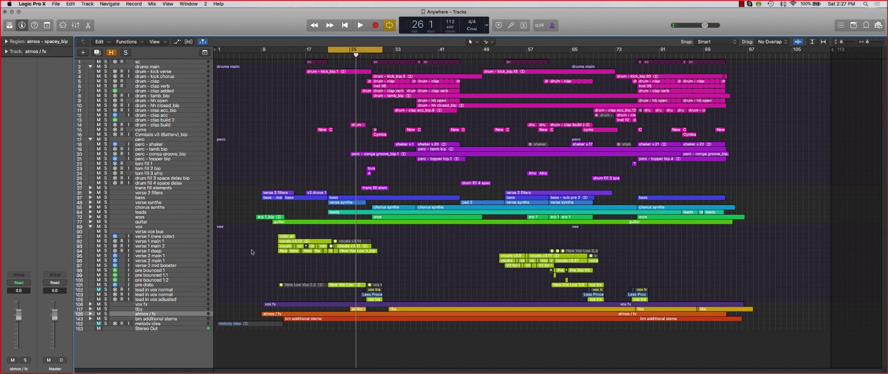
# Step: Turn cycle mode off and select the melody idea track
pyautogui.press('super+Down')
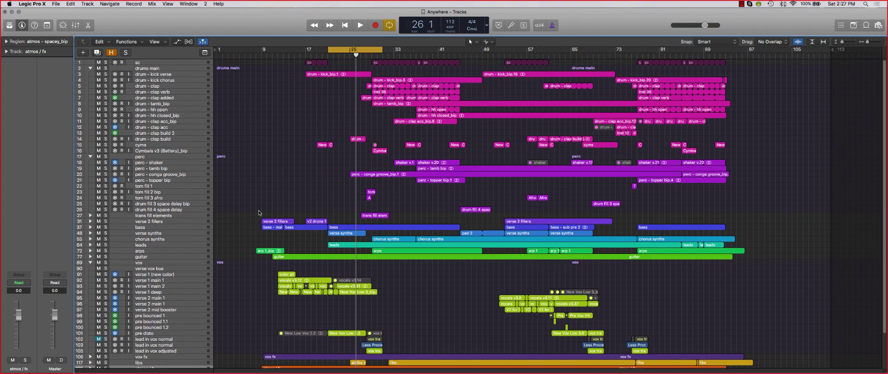
pyautogui.press('c')
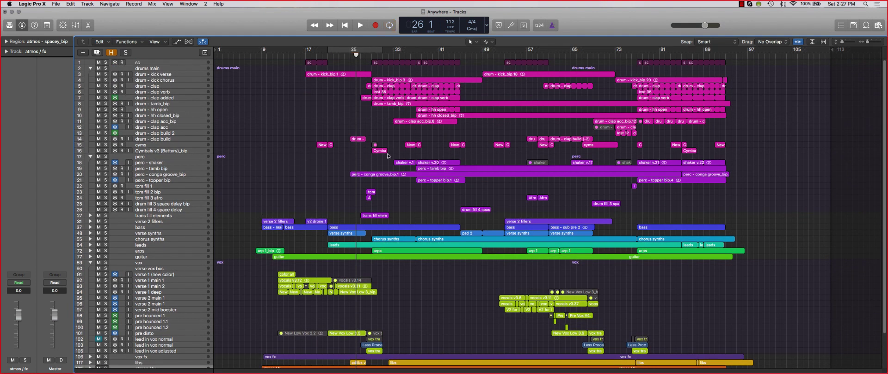
pyautogui.scroll(-5, 387, 156)
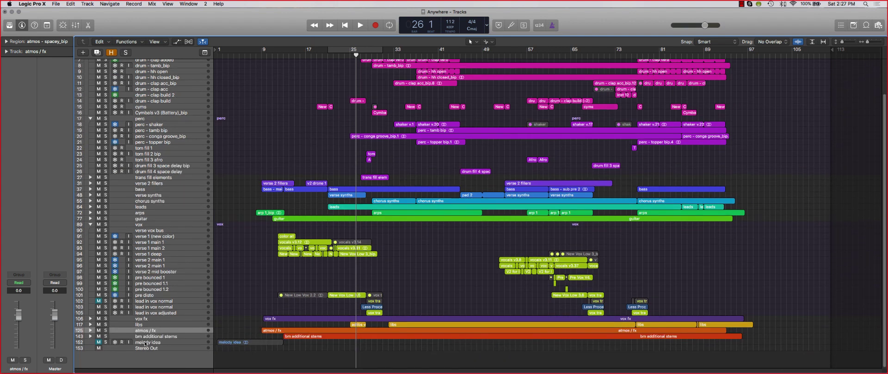
pyautogui.click(161, 343)
# Step: Look over the whole arrangement, from the main drums down to the melody idea track
pyautogui.scroll(5, 317, 217)
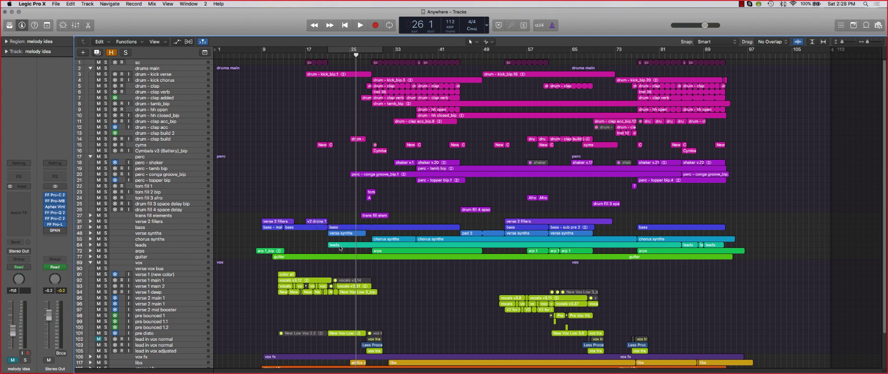
pyautogui.scroll(-3, 331, 276)
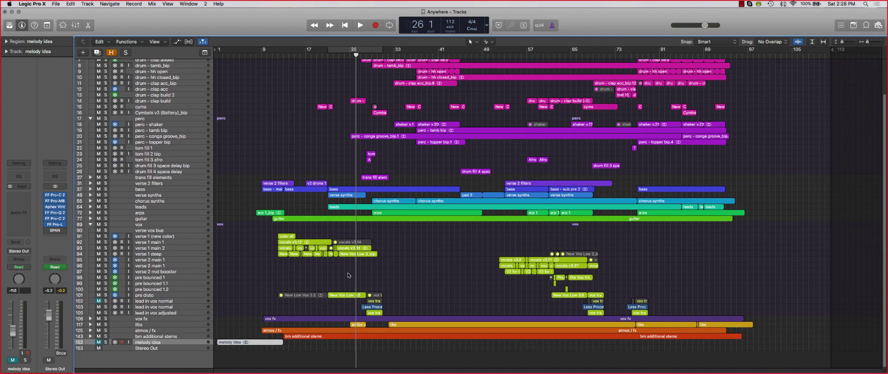
pyautogui.scroll(2, 348, 276)
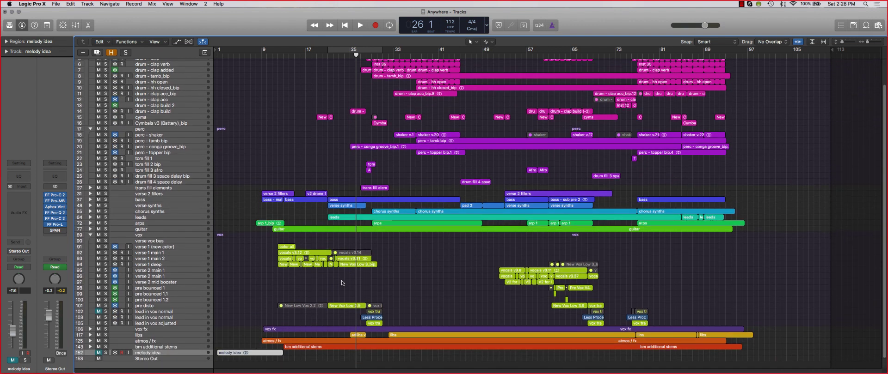
pyautogui.scroll(1, 335, 242)
pyautogui.scroll(1, 334, 242)
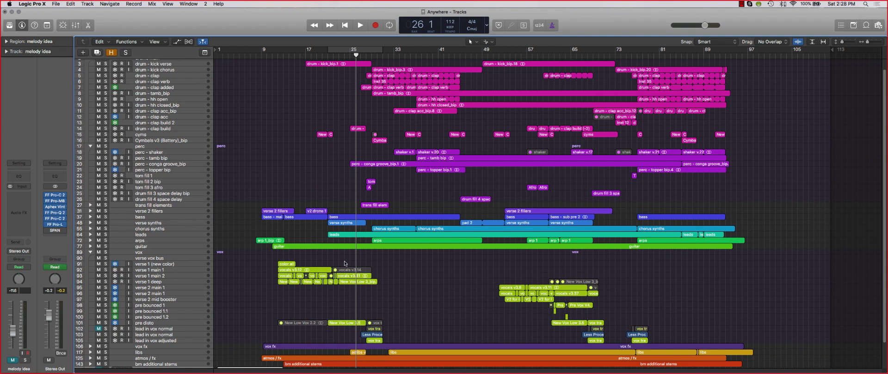
pyautogui.scroll(1, 344, 263)
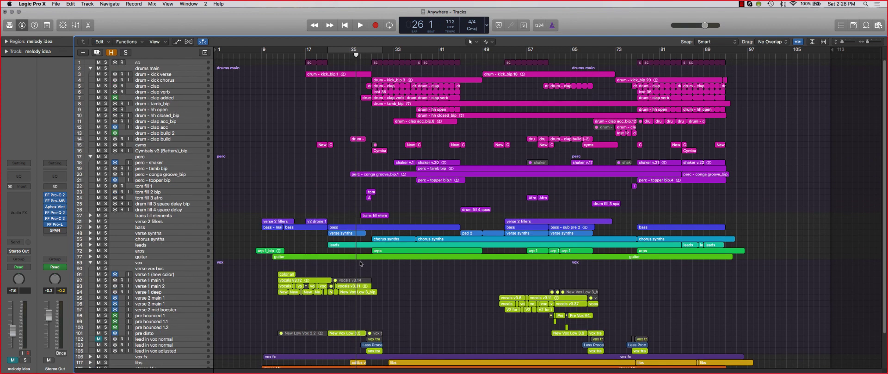
pyautogui.scroll(-3, 482, 171)
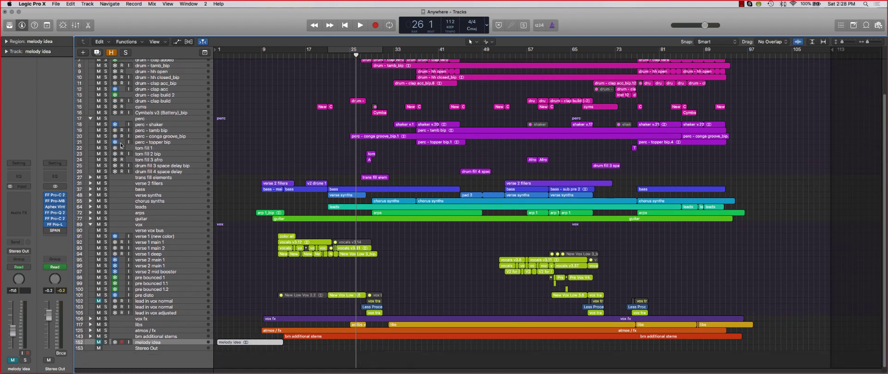
pyautogui.press('super+Up')
pyautogui.press('super+Up')
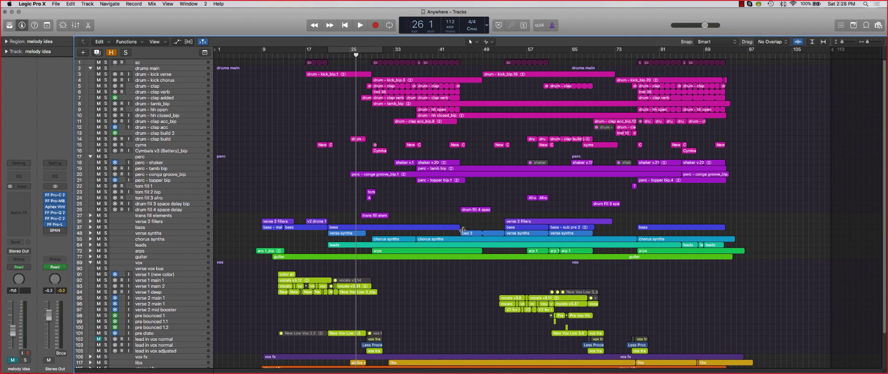
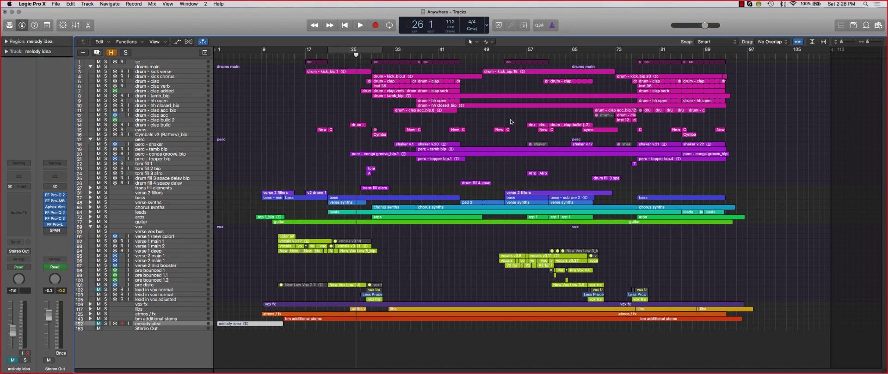
# Step: Expand the verse 2 fillers stack and play bars 53 to 61 as a loop in the full mix
pyautogui.press('super+Down')
pyautogui.press('super+Down')
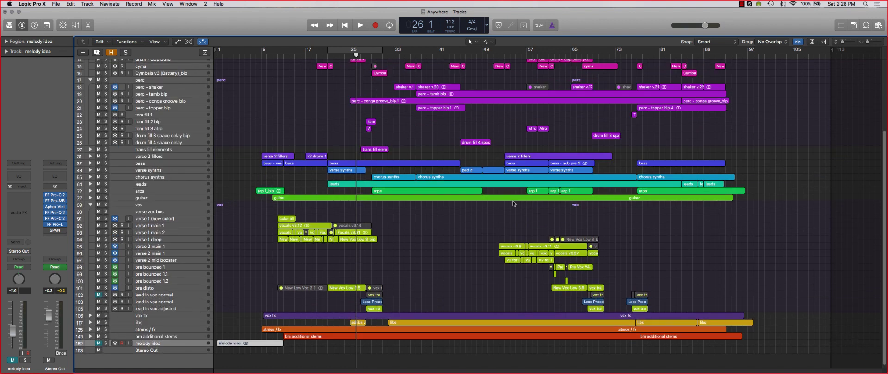
pyautogui.press('cmd+Up')
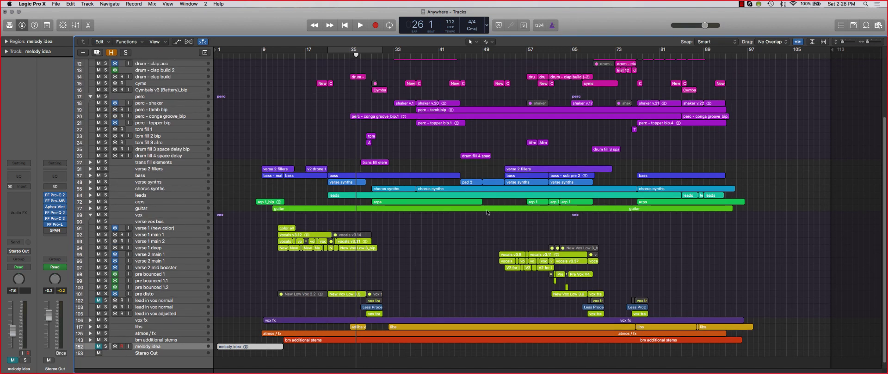
pyautogui.moveTo(504, 53); pyautogui.dragTo(549, 57)
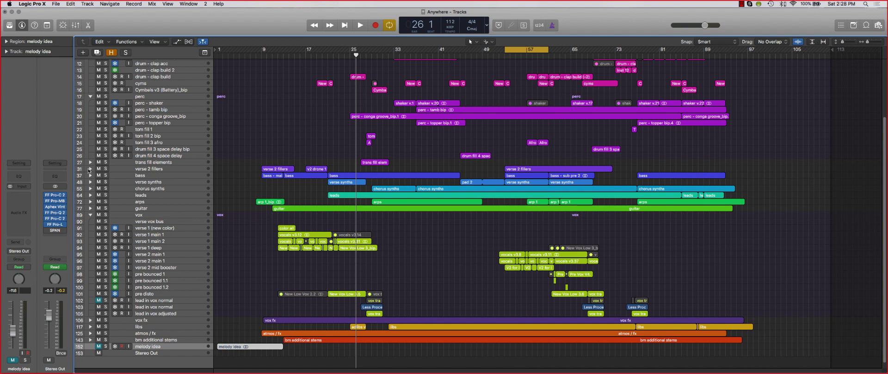
pyautogui.click(90, 169)
pyautogui.press('super+Up')
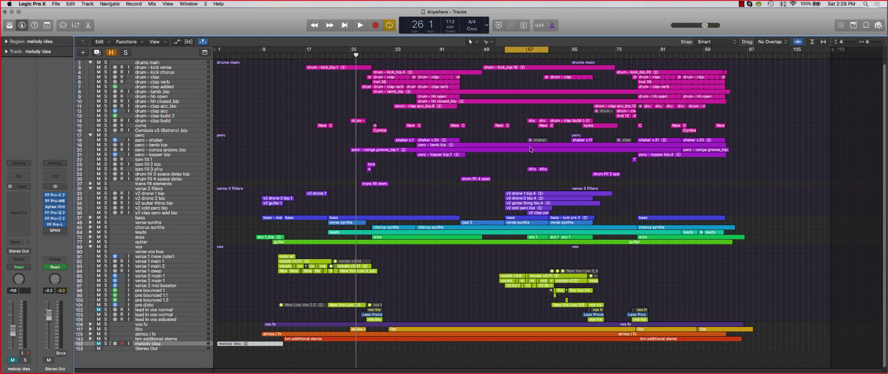
pyautogui.press('space')
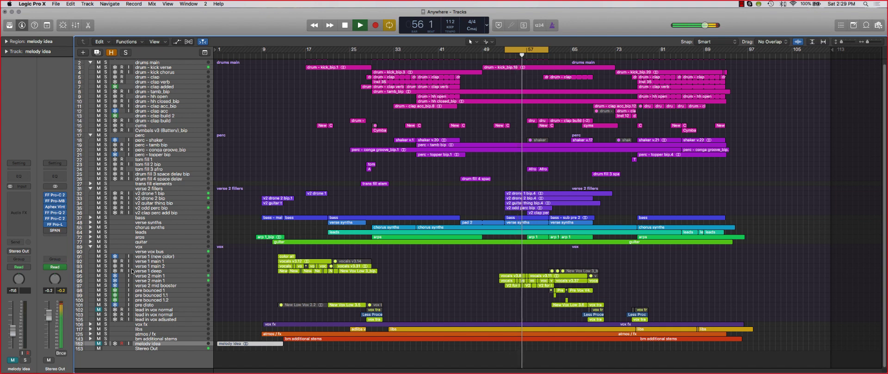
# Step: Stop playback, set the cycle range to about bars 53 to 60, and briefly solo the verse 2 fillers stack
pyautogui.press('space')
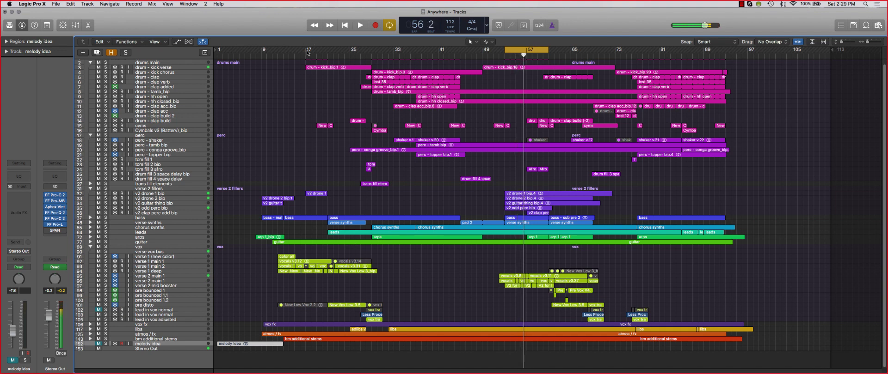
pyautogui.moveTo(305, 52); pyautogui.dragTo(355, 52)
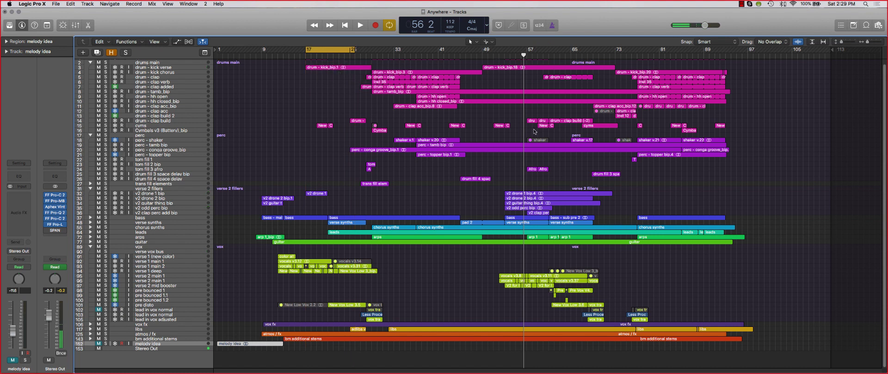
pyautogui.press('c')
pyautogui.moveTo(506, 52); pyautogui.dragTo(542, 53)
pyautogui.click(105, 189)
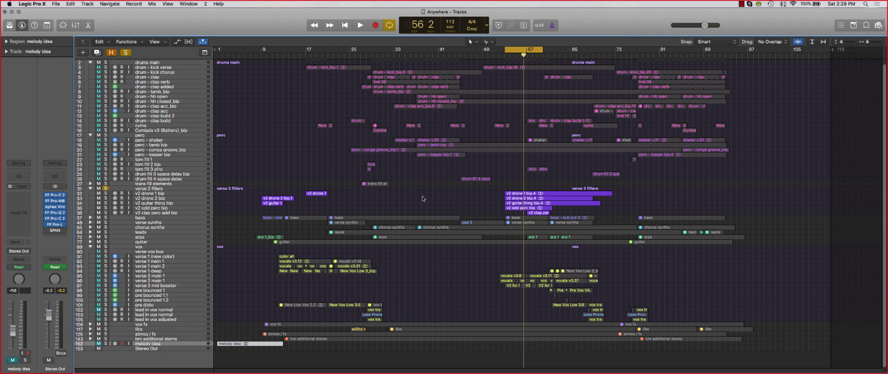
pyautogui.click(106, 189)
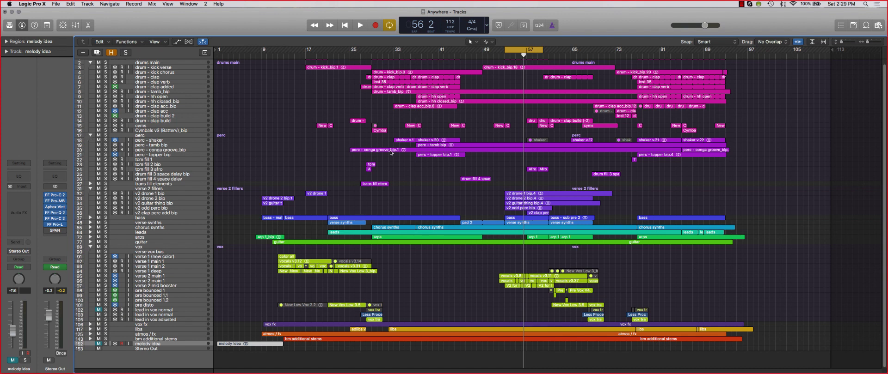
# Step: Solo the v2 odd perc bip track in the verse 2 fillers and play the cycled section
pyautogui.click(186, 144)
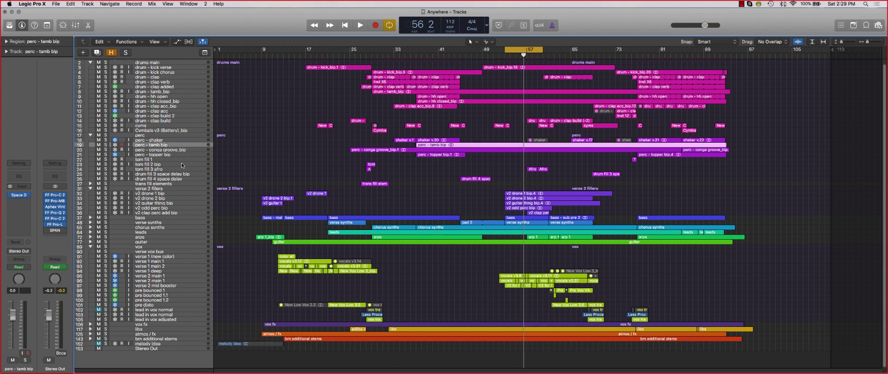
pyautogui.press('super+Down')
pyautogui.press('super+Down')
pyautogui.press('super+Down')
pyautogui.press('super+Down')
pyautogui.press('super+Down')
pyautogui.scroll(-5, 216, 211)
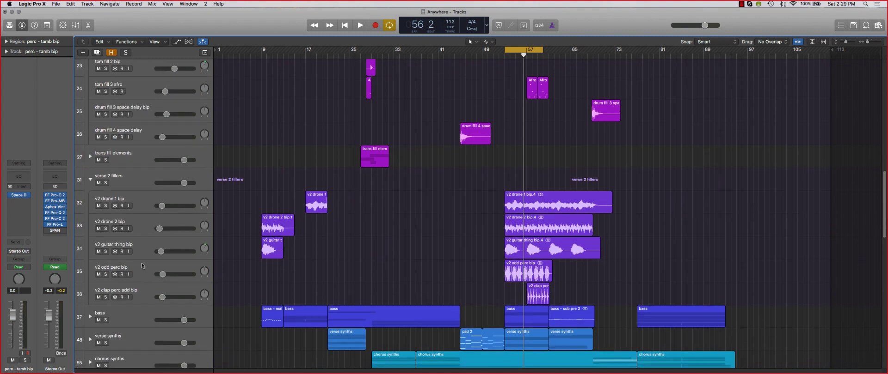
pyautogui.click(106, 274)
pyautogui.press('space')
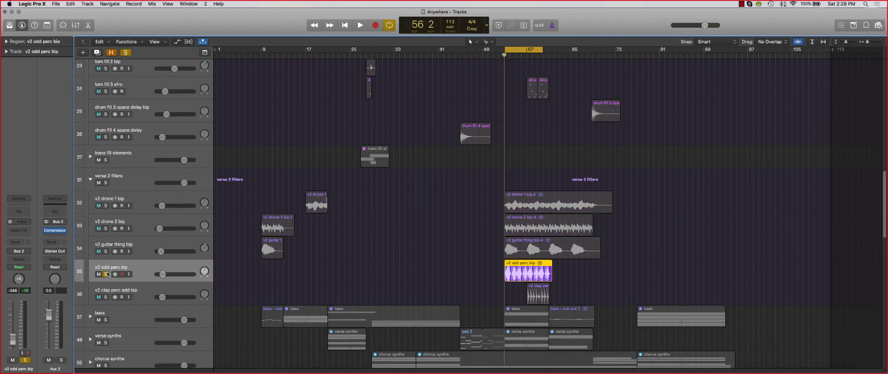
# Step: Stop playback, add the drum - kick verse track to the solo, and audition it together with v2 odd perc bip
pyautogui.scroll(1, 117, 198)
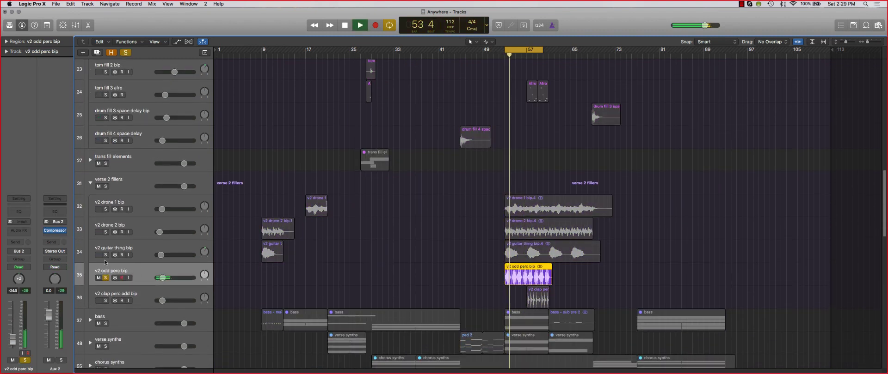
pyautogui.press('super+Up')
pyautogui.press('super+Up')
pyautogui.press('super+Up')
pyautogui.press('super+Up')
pyautogui.press('super+Up')
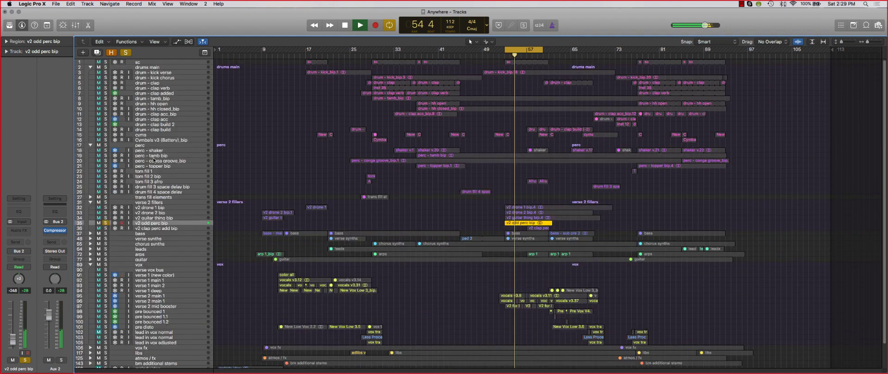
pyautogui.press('space')
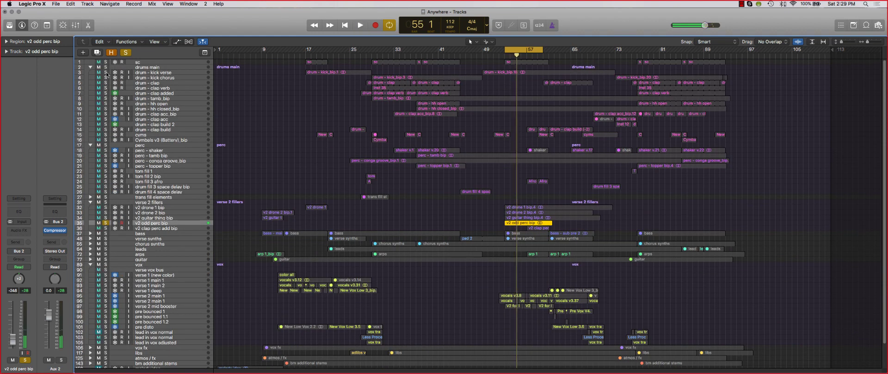
pyautogui.click(106, 73)
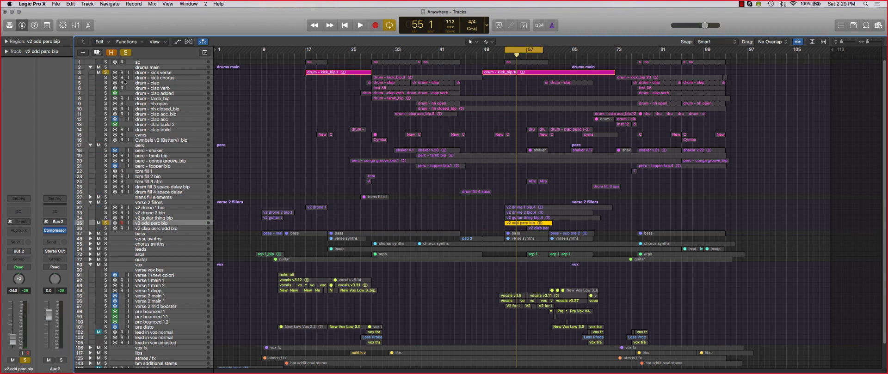
pyautogui.press('space')
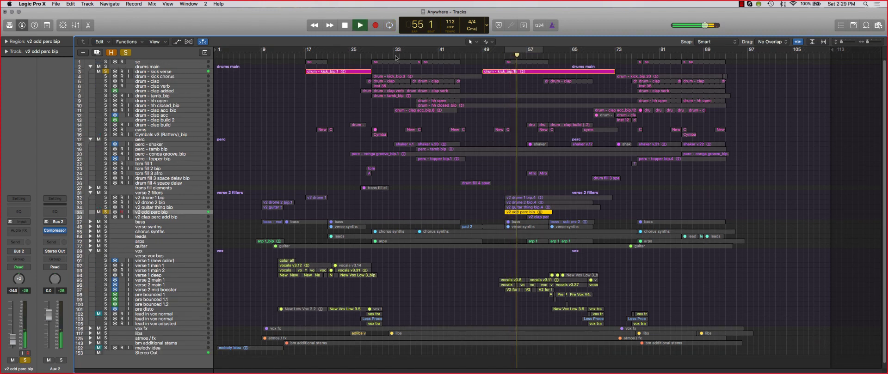
pyautogui.press('space')
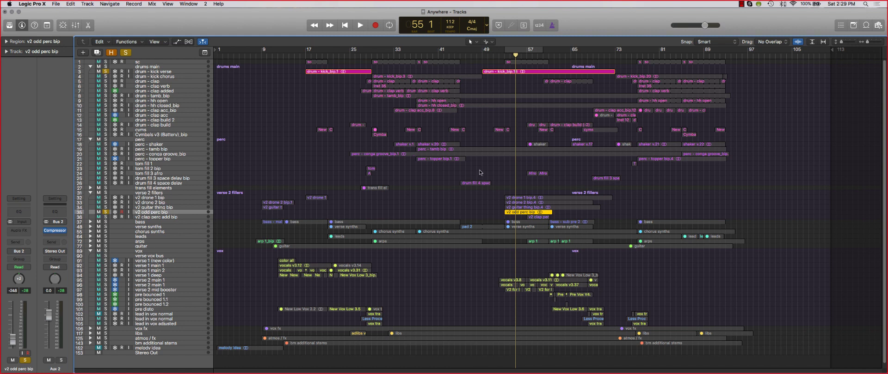
# Step: Also solo v2 drone 1, v2 drone 2 and v2 guitar thing, and play the section with cycle mode on
pyautogui.moveTo(106, 198); pyautogui.dragTo(106, 208)
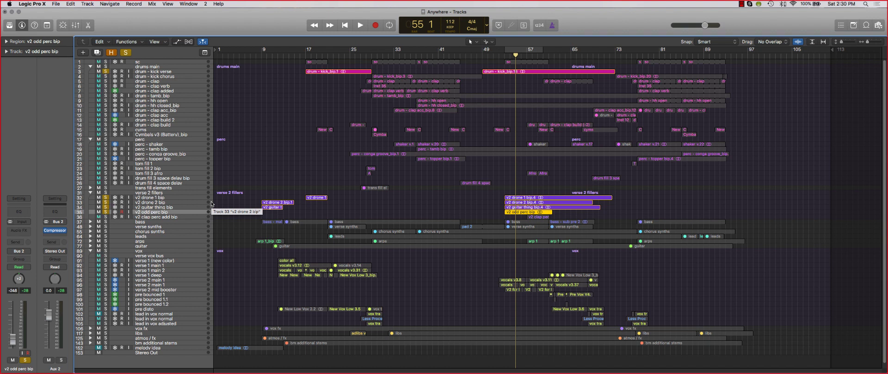
pyautogui.press('c')
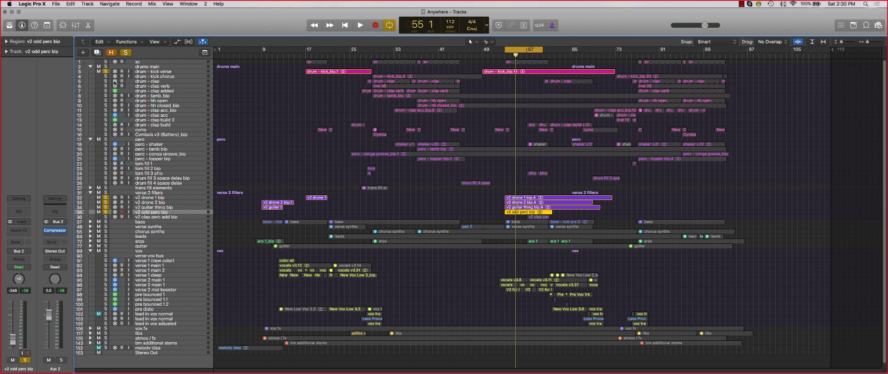
pyautogui.press('space')
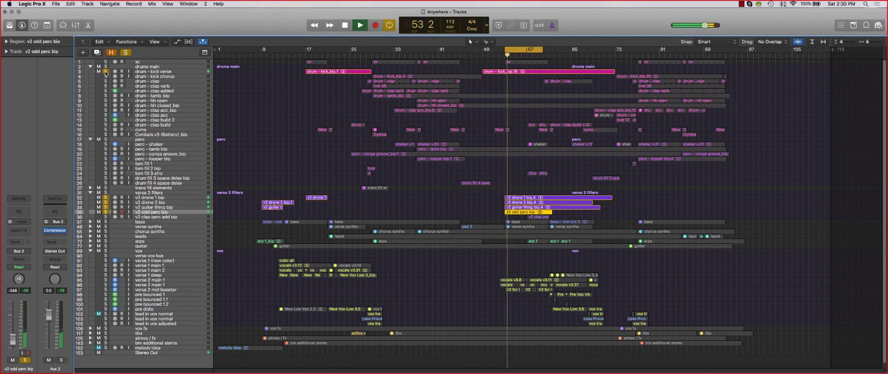
# Step: Clear all solos, hear the mix with the verse 2 fillers stack muted, and unmute it after stopping playback
pyautogui.keyDown('alt'); pyautogui.click(105, 72); pyautogui.keyUp('alt')
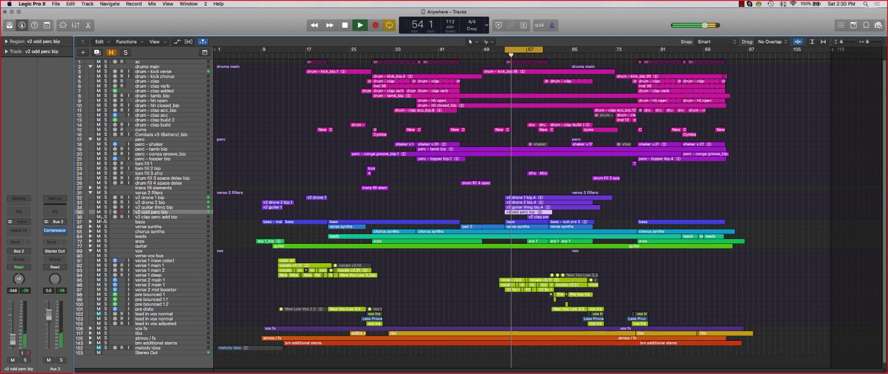
pyautogui.click(98, 193)
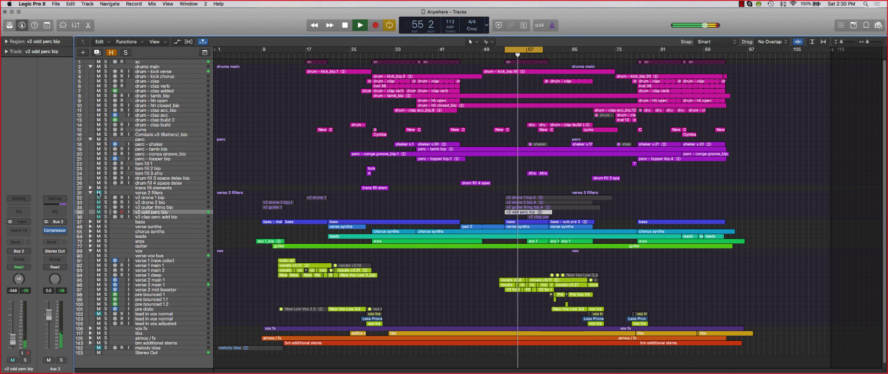
pyautogui.press('c')
pyautogui.press('space')
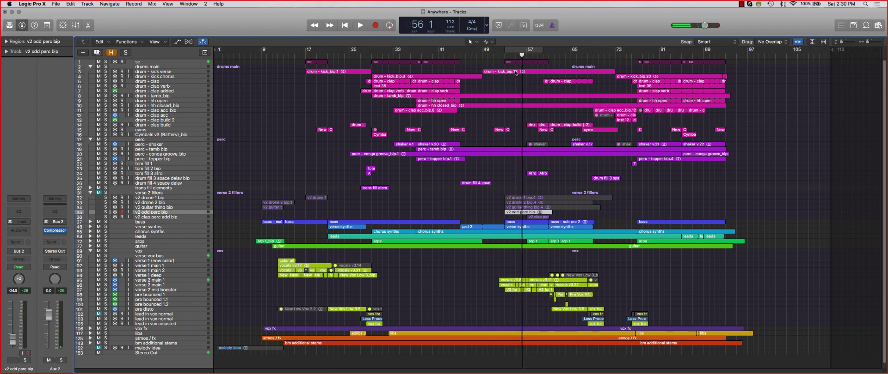
pyautogui.click(99, 193)
# Step: Set the cycle range to bars 17 to 29 and expand the vox fx stack to show its tracks
pyautogui.click(174, 276)
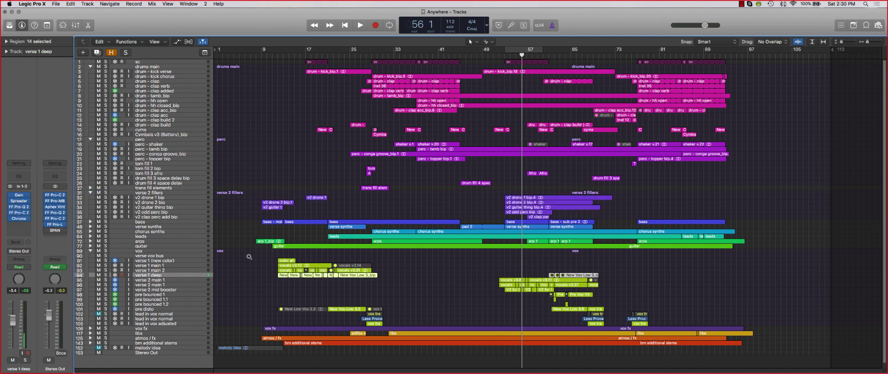
pyautogui.press('super+Down')
pyautogui.press('super+Down')
pyautogui.scroll(-3, 298, 246)
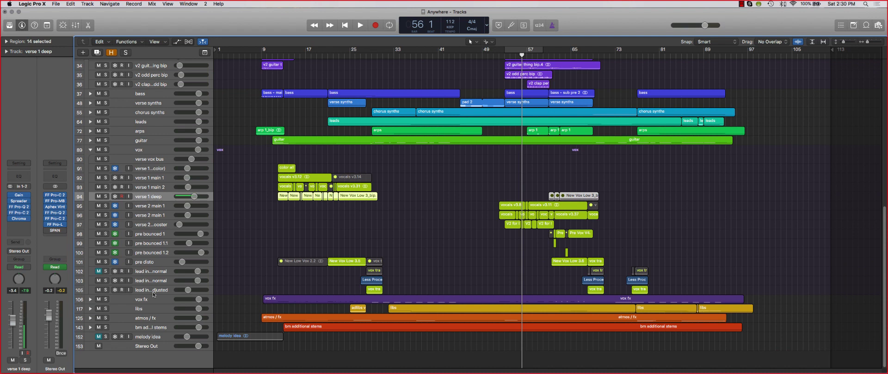
pyautogui.click(152, 299)
pyautogui.press('super+Up')
pyautogui.press('super+Up')
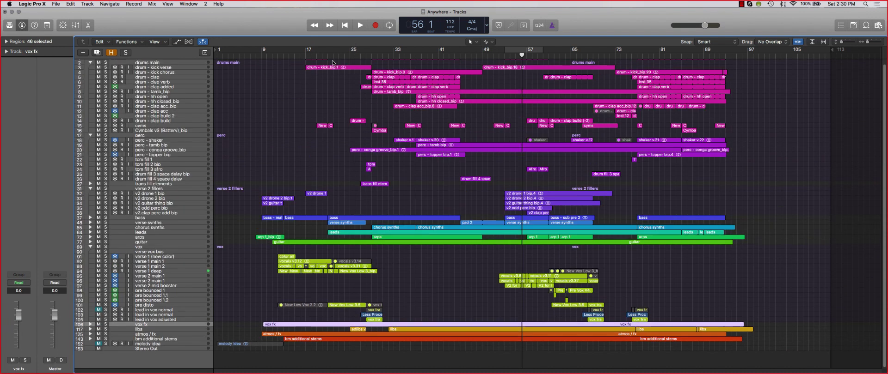
pyautogui.moveTo(305, 50); pyautogui.dragTo(372, 60)
pyautogui.press('super+Down')
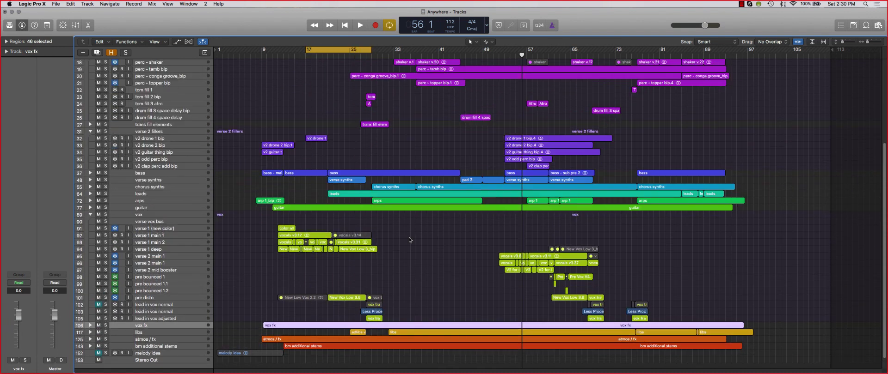
pyautogui.click(90, 326)
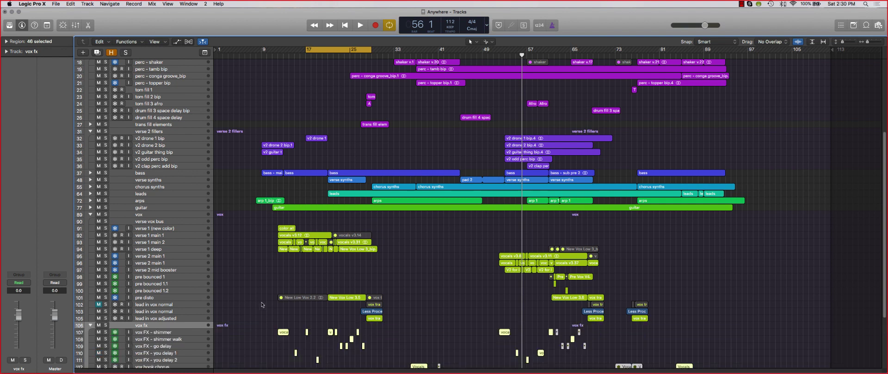
pyautogui.scroll(-5, 255, 305)
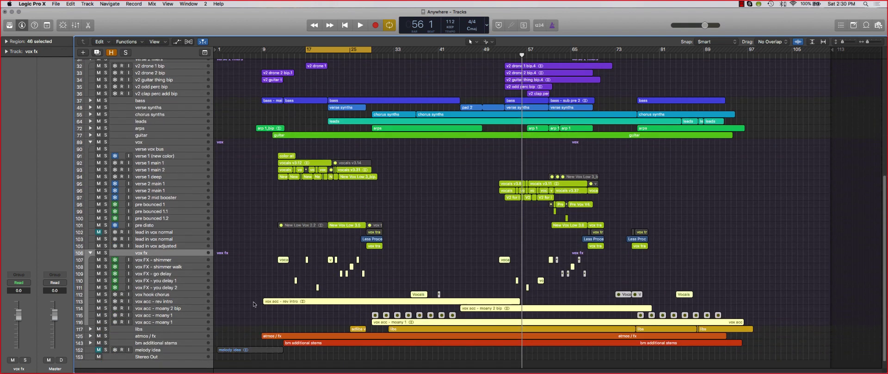
# Step: Solo the vox FX tracks from shimmer to you delay 2 and audition them from a bars 21 to 29 cycle
pyautogui.click(178, 256)
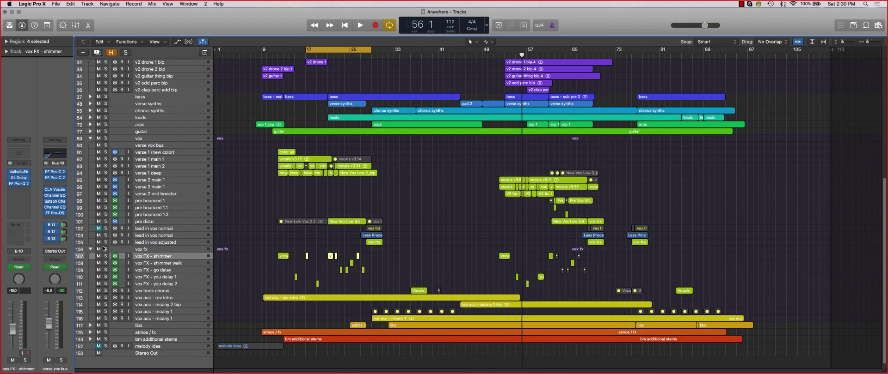
pyautogui.moveTo(105, 256); pyautogui.dragTo(106, 284)
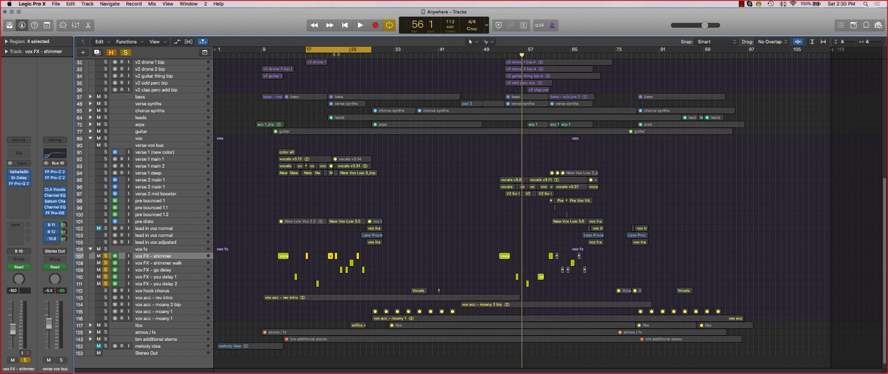
pyautogui.moveTo(329, 54); pyautogui.dragTo(371, 55)
pyautogui.press('space')
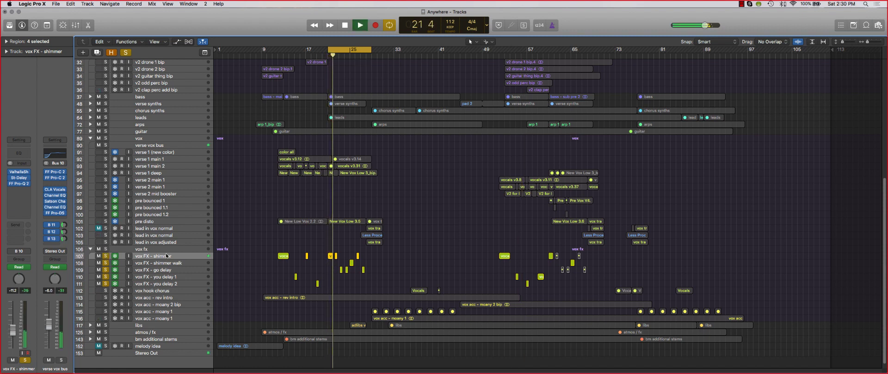
pyautogui.press('space')
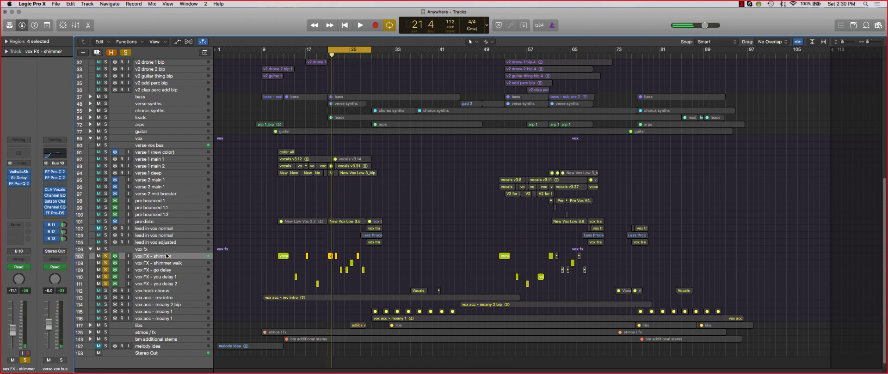
# Step: Solo the vox stack and clear the solos on the five vox FX tracks, keeping cycle mode on
pyautogui.press('c')
pyautogui.click(170, 270)
pyautogui.press('super+Up')
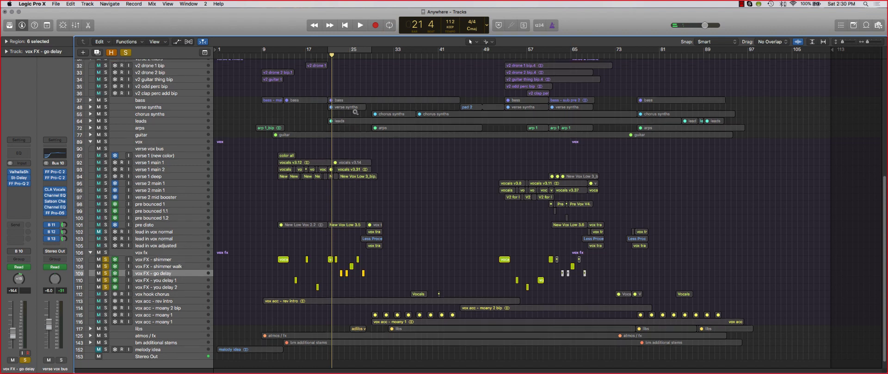
pyautogui.press('c')
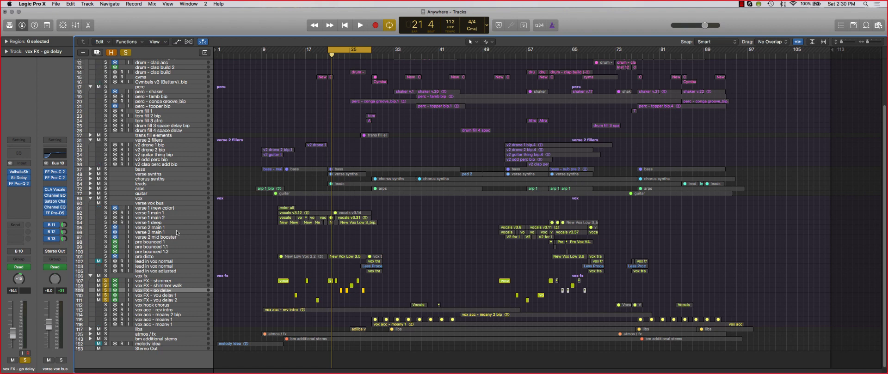
pyautogui.click(105, 198)
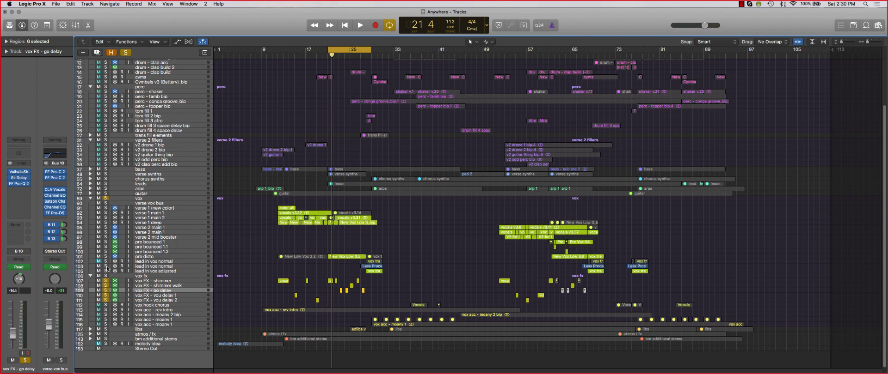
pyautogui.moveTo(105, 280)
pyautogui.mouseDown()
pyautogui.moveTo(105, 303)
pyautogui.moveTo(106, 291)
pyautogui.mouseUp()
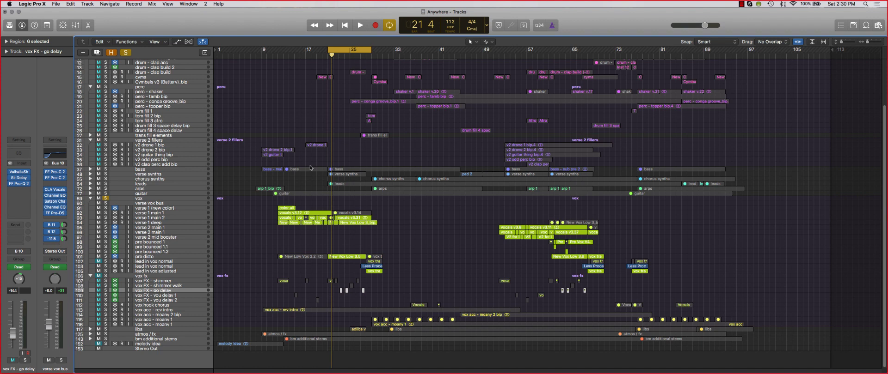
# Step: Play the soloed vox and add the chorus synths, verse synths and bass stacks to the solo
pyautogui.press('space')
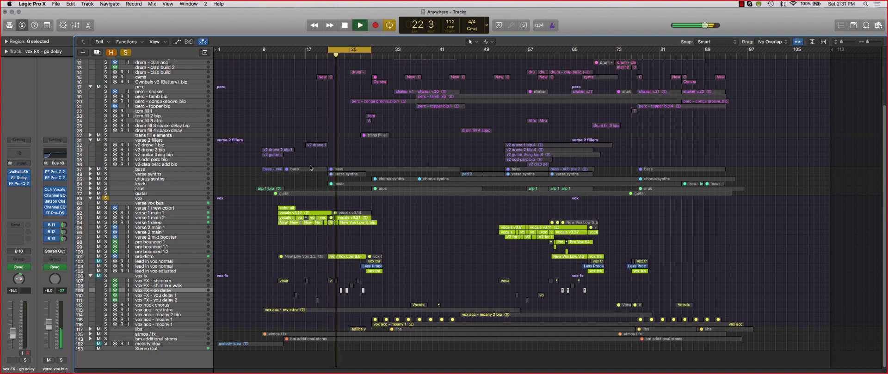
pyautogui.moveTo(105, 180); pyautogui.dragTo(106, 177)
pyautogui.click(105, 169)
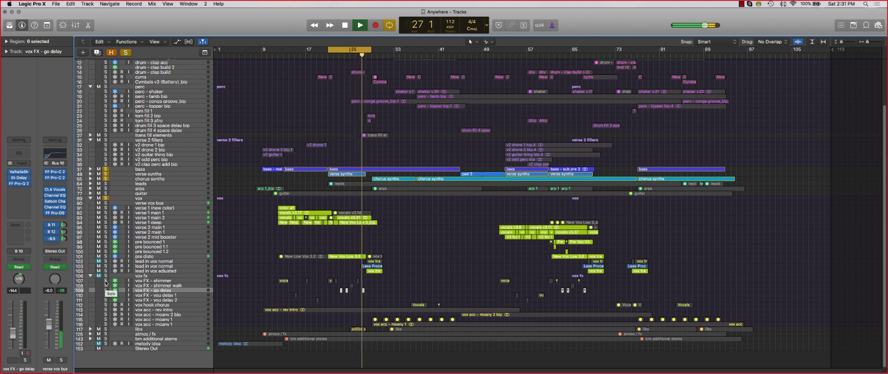
# Step: Stop playback and add the five vox FX tracks from shimmer to you delay 2 to the solo, keeping cycle mode on
pyautogui.press('space')
pyautogui.moveTo(105, 282); pyautogui.dragTo(107, 300)
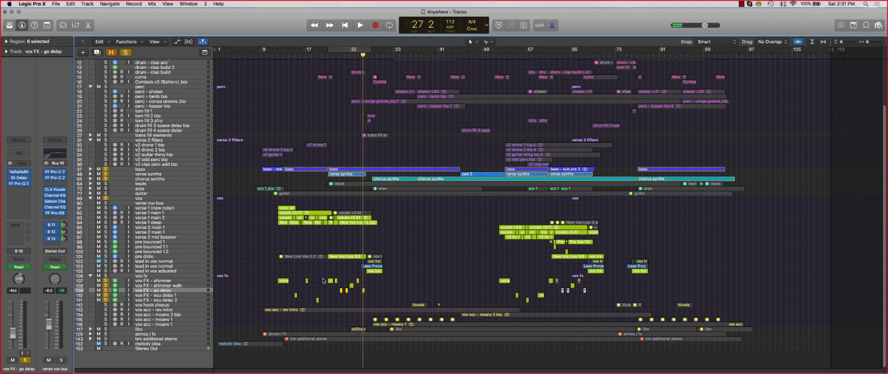
pyautogui.scroll(1, 374, 247)
pyautogui.scroll(2, 374, 246)
pyautogui.press('c')
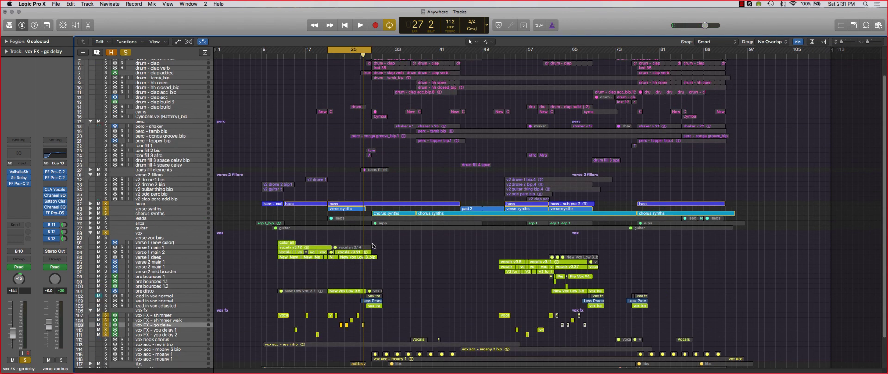
# Step: Play the cycle to audition the vox FX with the soloed vox, bass and synths, inspecting the you delay 1 and shimmer channel strips
pyautogui.click(185, 331)
pyautogui.scroll(-3, 188, 314)
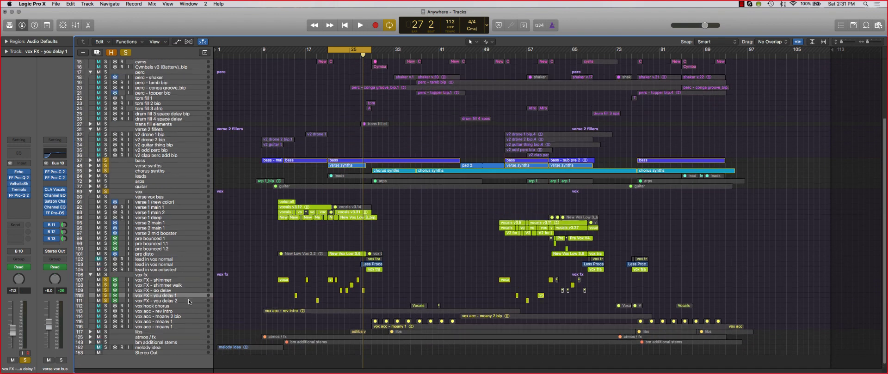
pyautogui.press('super+Down')
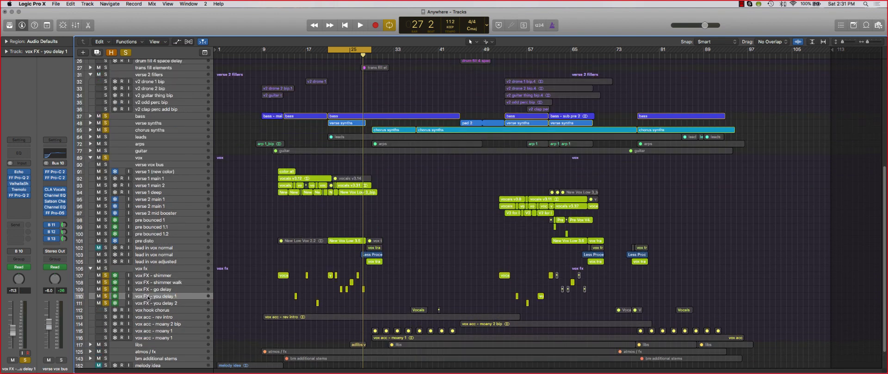
pyautogui.moveTo(19, 190)
pyautogui.press('space')
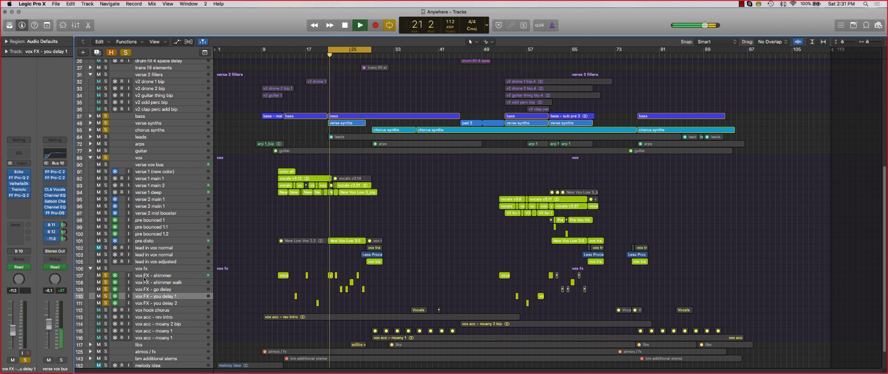
pyautogui.click(162, 277)
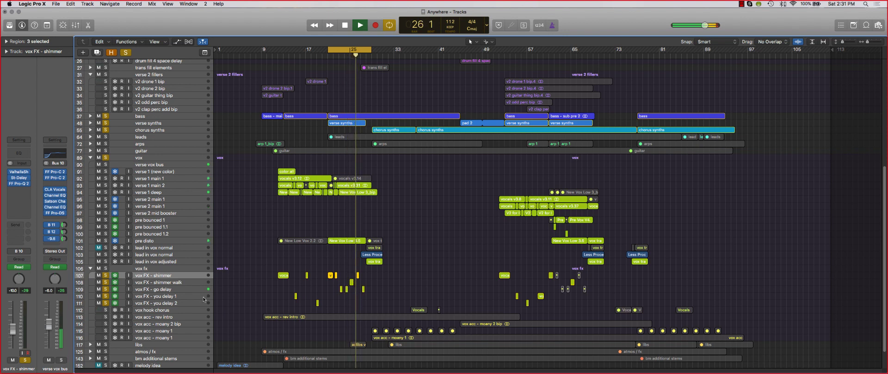
pyautogui.press('space')
# Step: Clear the solos on vox FX you delay 1 and 2 and set the cycle range to about bars 22 to 31
pyautogui.click(182, 296)
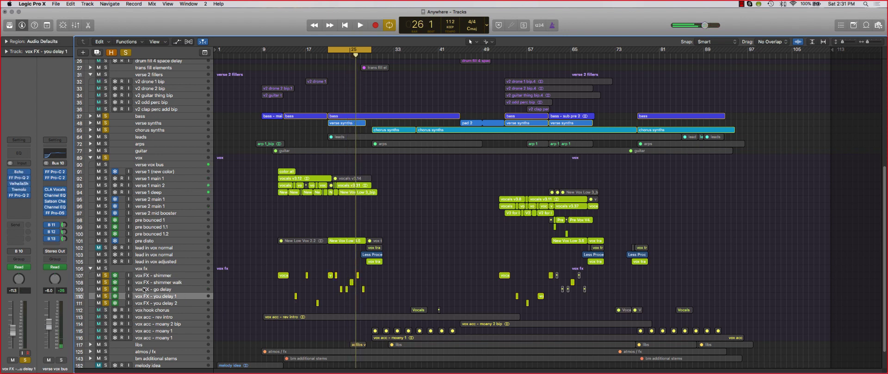
pyautogui.moveTo(105, 296); pyautogui.dragTo(109, 302)
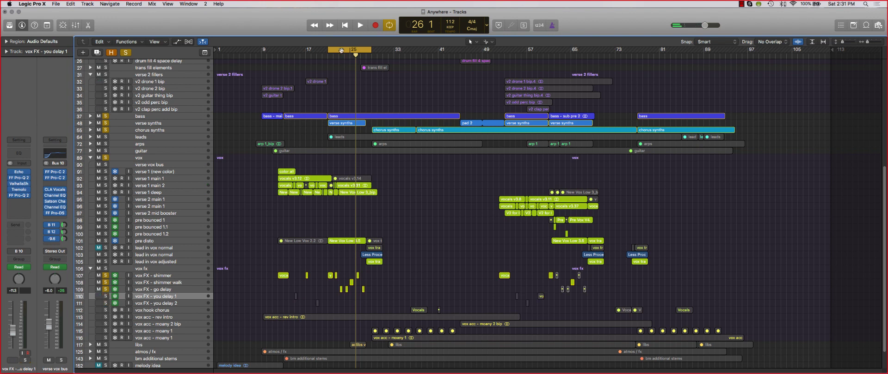
pyautogui.moveTo(340, 51); pyautogui.dragTo(351, 50)
pyautogui.click(175, 288)
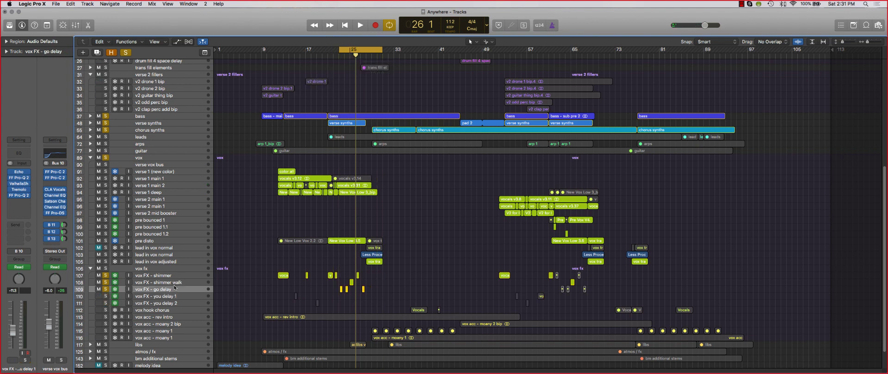
pyautogui.press('super+Up')
pyautogui.press('super+Up')
pyautogui.press('super+Right')
pyautogui.press('super+Right')
pyautogui.press('super+Down')
pyautogui.press('super+Down')
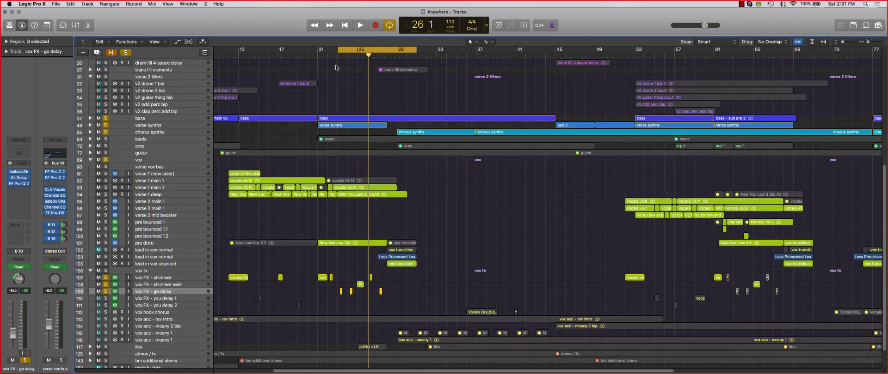
pyautogui.moveTo(336, 50); pyautogui.dragTo(330, 50)
# Step: Clear the solos on the bass, verse synths, chorus synths and vox stacks and audition only the shimmer, shimmer walk and go delay tracks
pyautogui.moveTo(105, 120); pyautogui.dragTo(106, 170)
pyautogui.press('space')
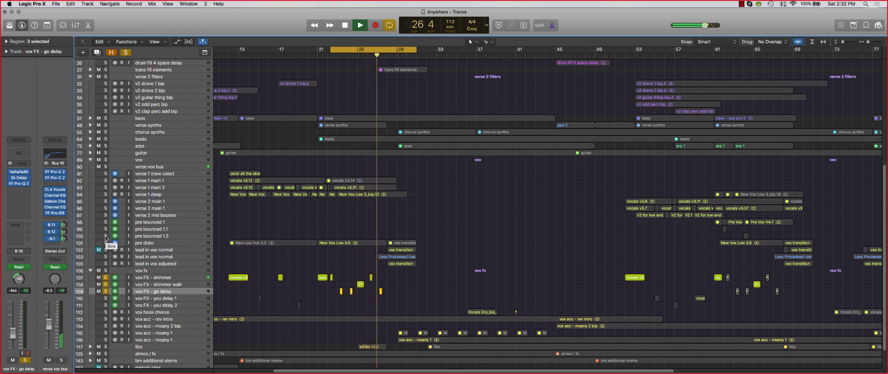
pyautogui.press('space')
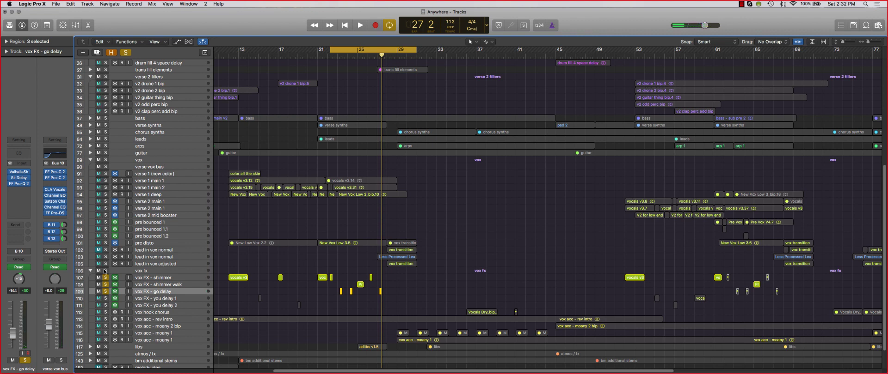
# Step: Clear the solos on the shimmer, shimmer walk and go delay tracks and turn cycle mode off
pyautogui.moveTo(106, 279); pyautogui.dragTo(106, 293)
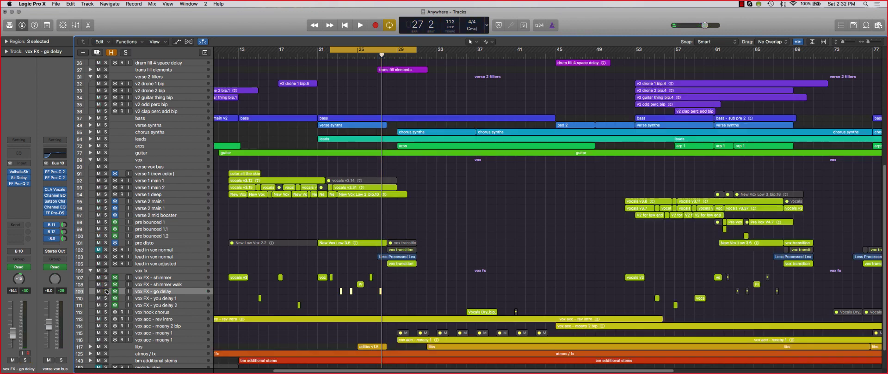
pyautogui.press('super+Up')
pyautogui.press('super+Up')
pyautogui.press('super+Up')
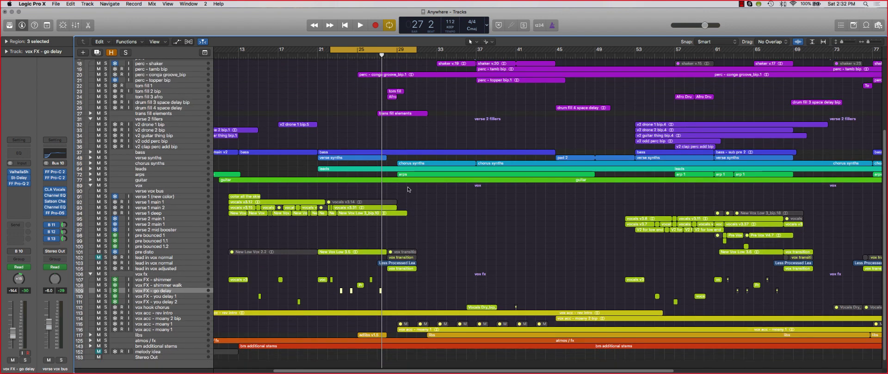
pyautogui.press('c')
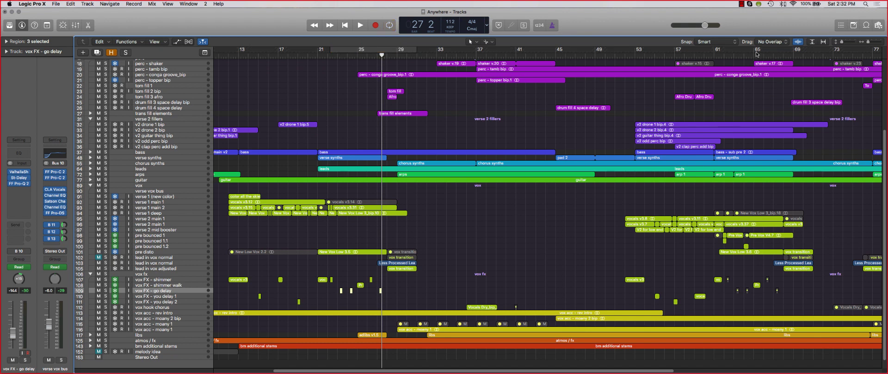
pyautogui.moveTo(868, 42); pyautogui.dragTo(864, 44)
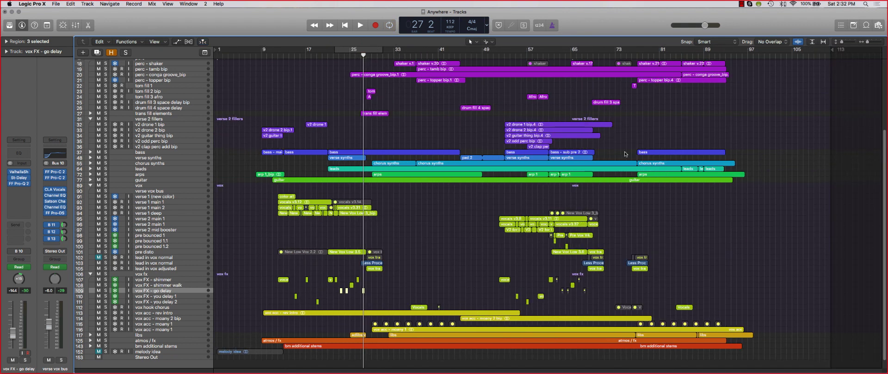
# Step: Expand the libs stack and select the second lib 2 (chorus oo) track, the one without bip in its name
pyautogui.press('super+Down')
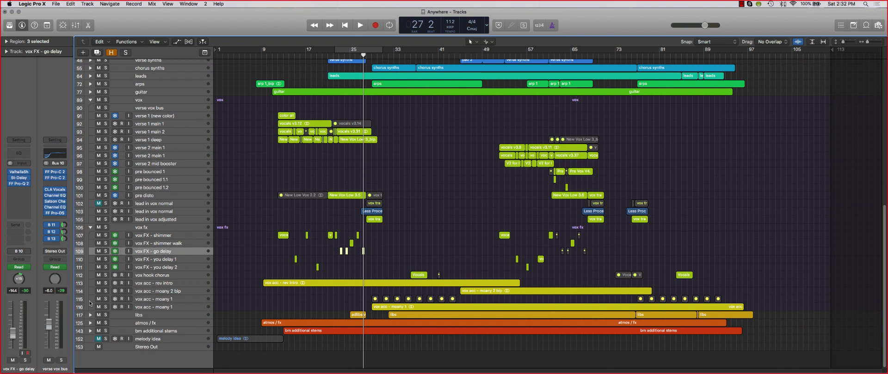
pyautogui.press('super+Down')
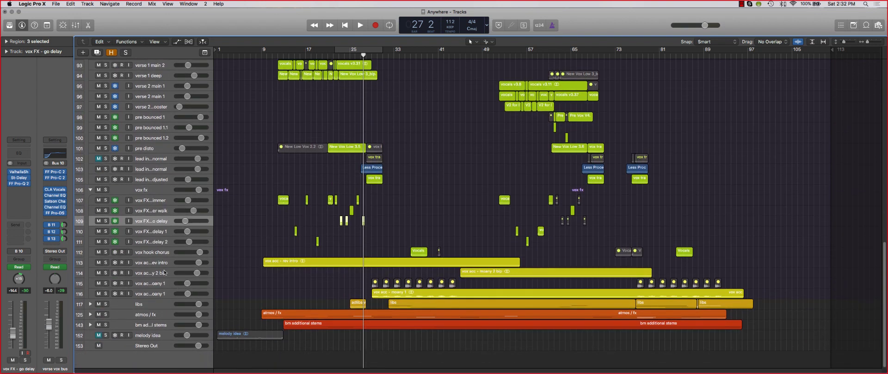
pyautogui.click(160, 273)
pyautogui.press('super+Down')
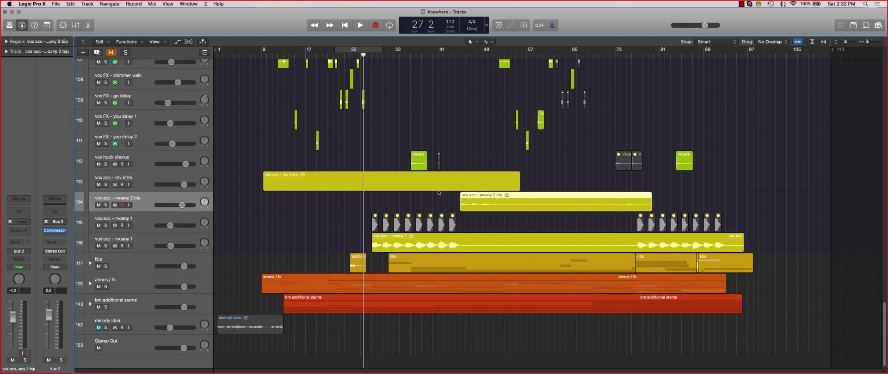
pyautogui.click(90, 263)
pyautogui.scroll(-5, 167, 258)
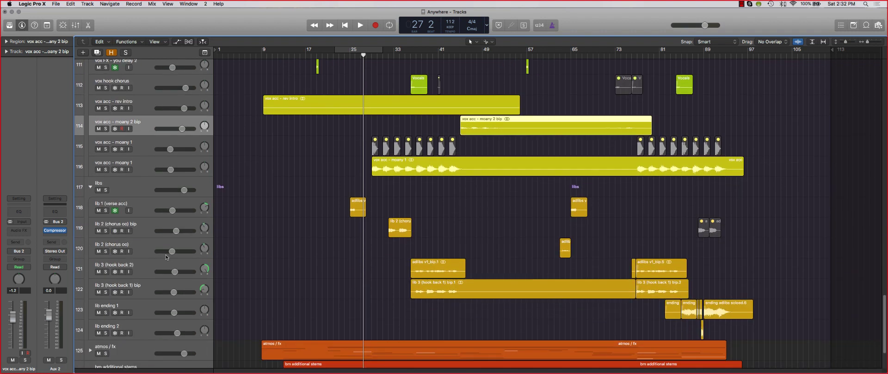
pyautogui.click(151, 247)
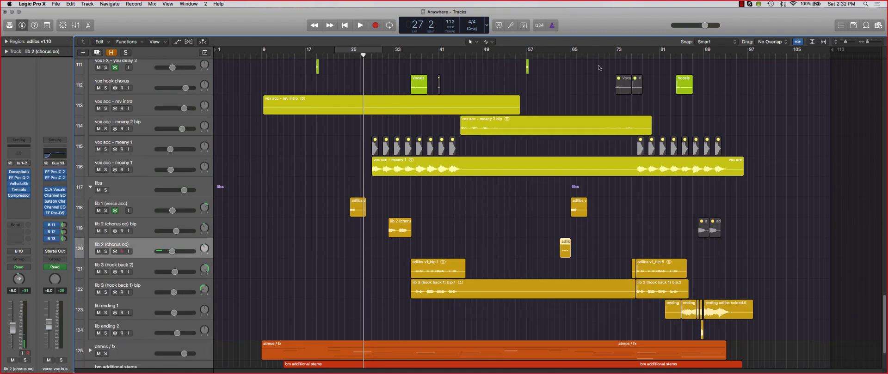
# Step: Set the cycle range to bars 63 to 73, starting at the adlibs v1.10 region
pyautogui.press('super+Up')
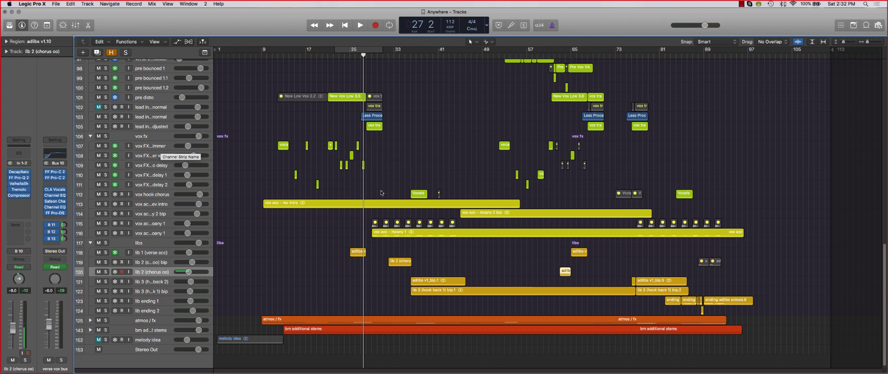
pyautogui.press('super+Up')
pyautogui.press('super+Up')
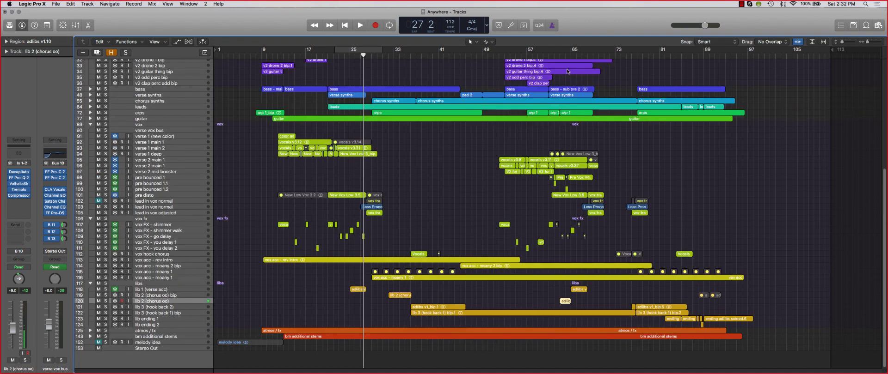
pyautogui.moveTo(561, 53); pyautogui.dragTo(614, 54)
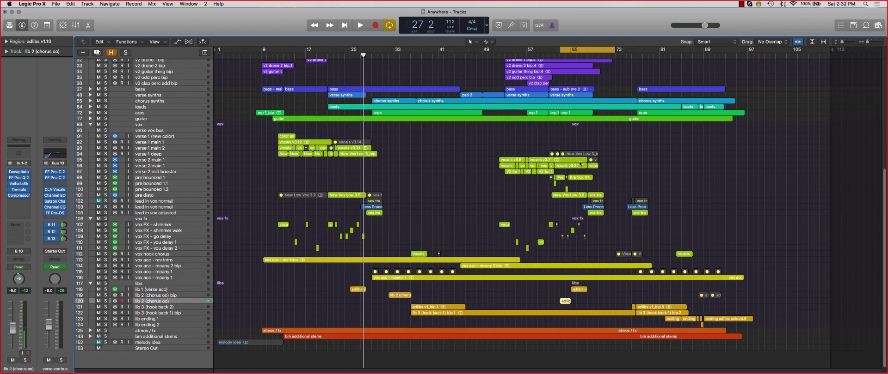
# Step: Play the adlibs v1.10 region from bar 63 in the full mix, soloing the lib 2 (chorus oo) track during playback
pyautogui.press('super+Down')
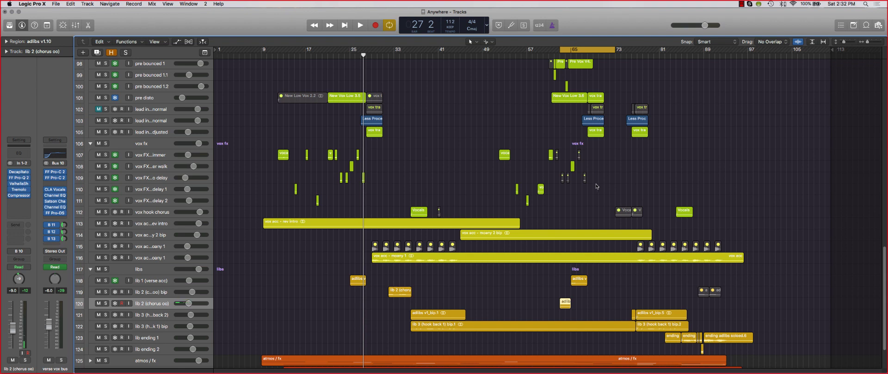
pyautogui.press('super+Up')
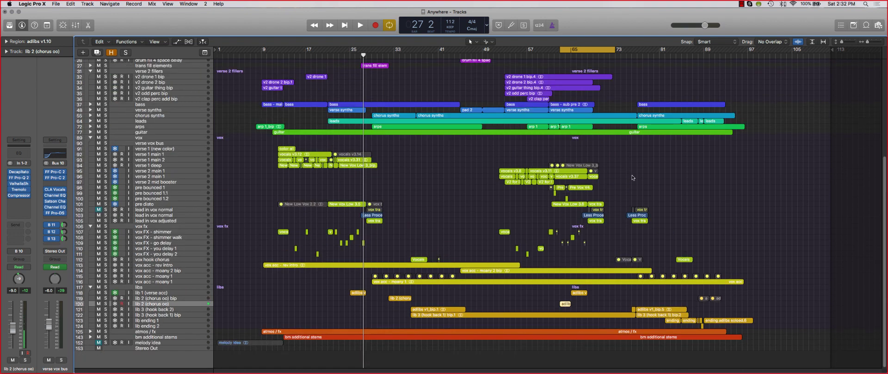
pyautogui.press('super+Right')
pyautogui.press('super+Down')
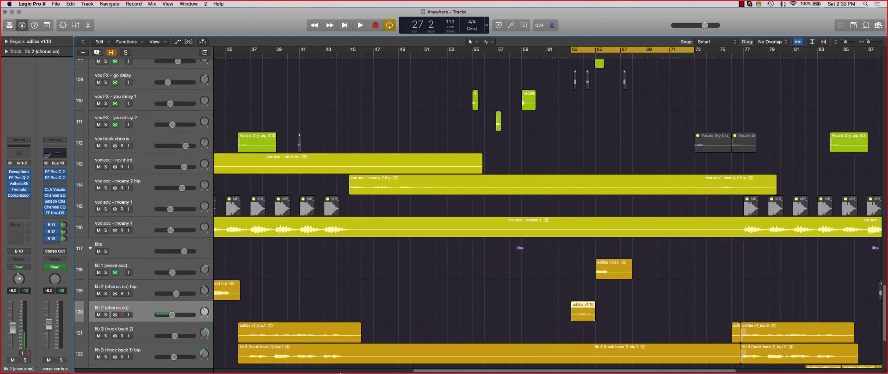
pyautogui.click(106, 315)
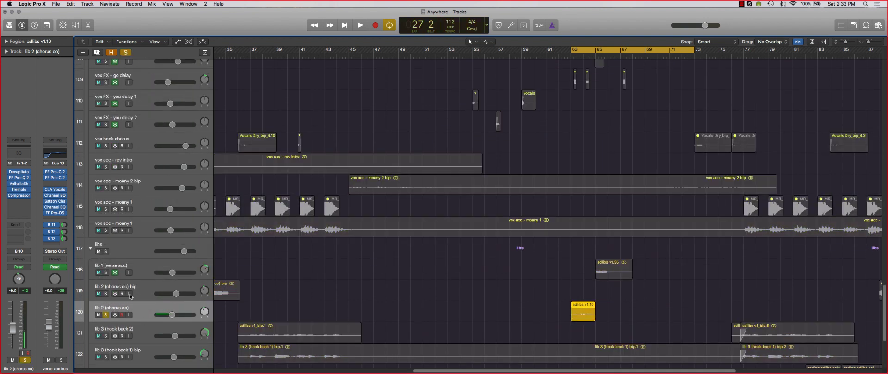
pyautogui.click(106, 315)
pyautogui.press('space')
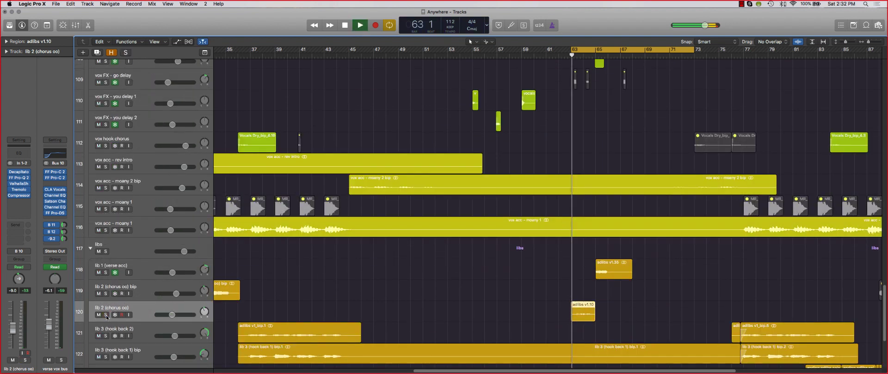
pyautogui.click(106, 316)
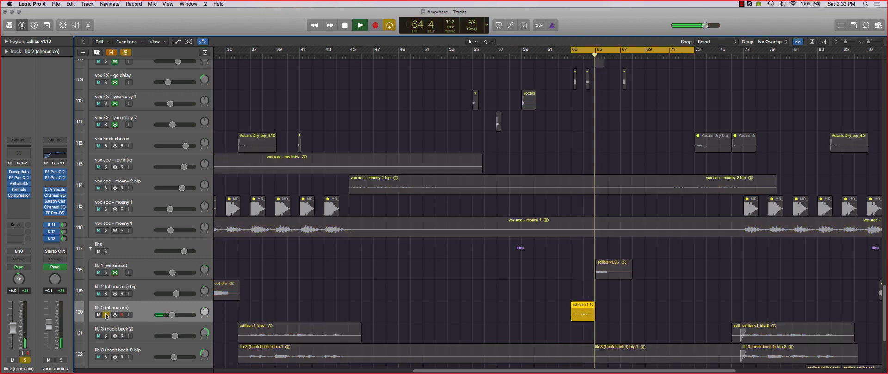
pyautogui.press('space')
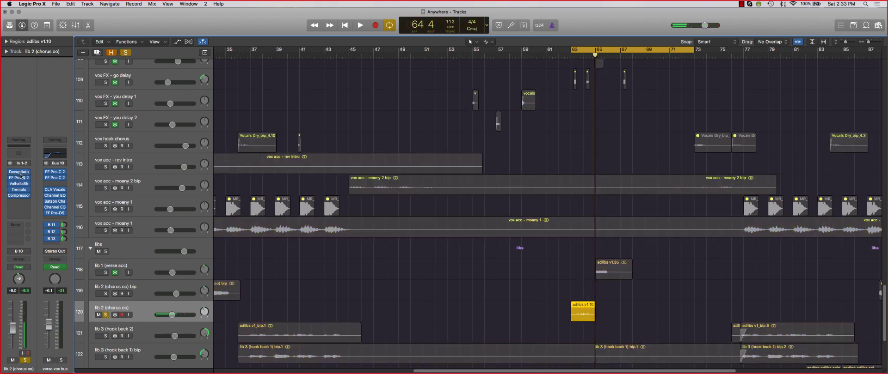
# Step: Turn cycle mode off and clear the solo on the lib 2 (chorus oo) track
pyautogui.press('c')
pyautogui.click(106, 315)
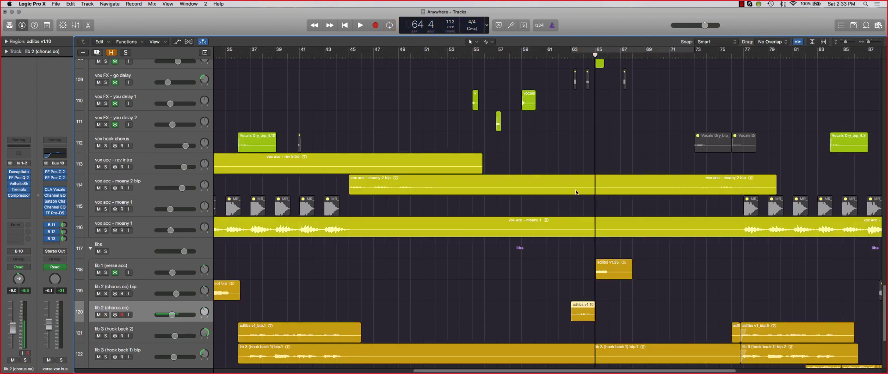
pyautogui.moveTo(845, 42); pyautogui.dragTo(866, 42)
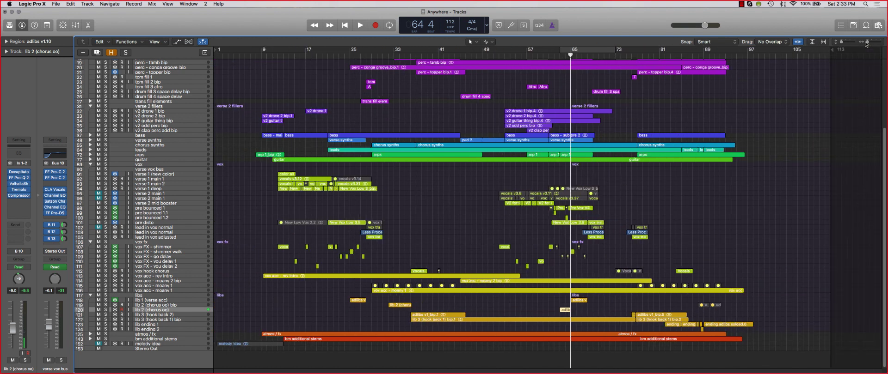
pyautogui.scroll(-1, 539, 241)
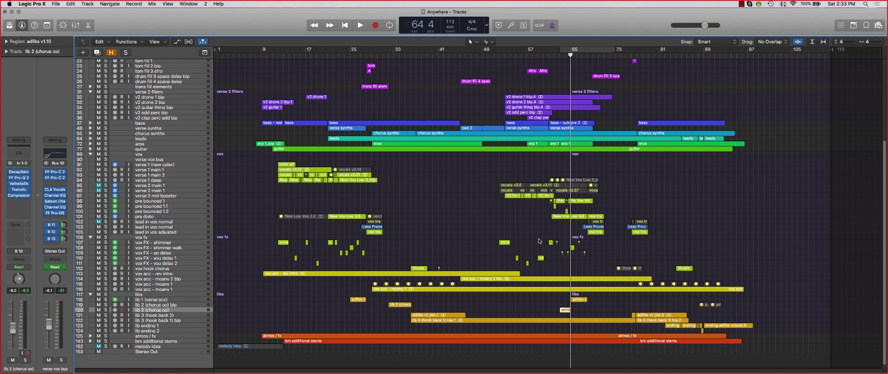
pyautogui.press('super+Up')
pyautogui.press('super+Down')
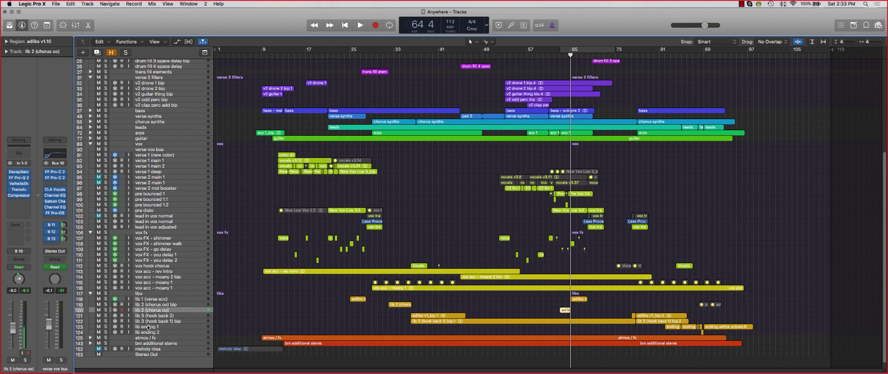
# Step: Select the lib 3 (hook back 1) bip track and enlarge the track rows to examine the libs and vox fx stacks
pyautogui.click(145, 320)
pyautogui.press('super+Down')
pyautogui.press('super+Down')
pyautogui.press('super+Down')
pyautogui.scroll(2, 235, 311)
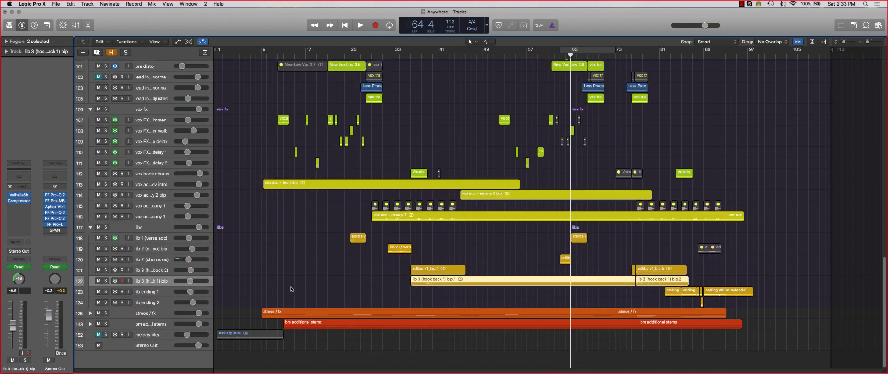
pyautogui.scroll(2, 310, 276)
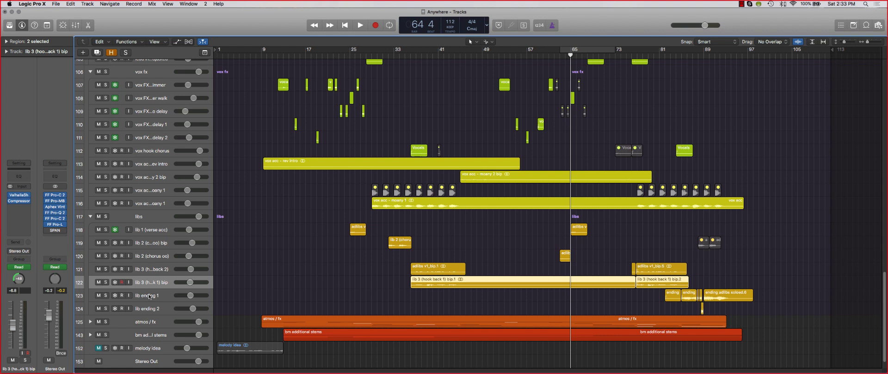
pyautogui.scroll(3, 465, 176)
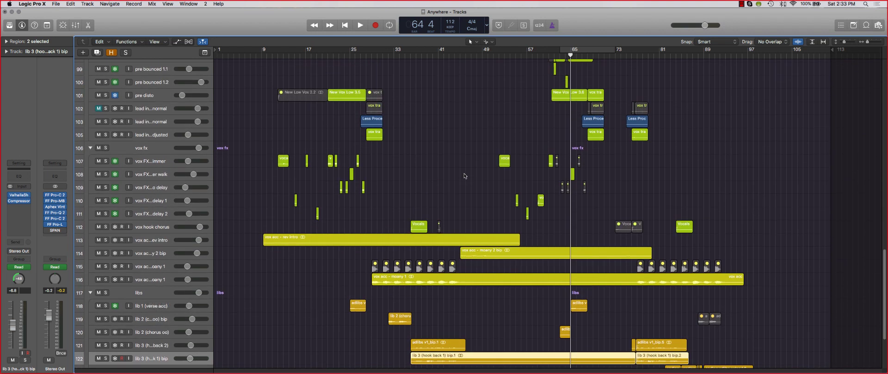
# Step: Shrink the track rows and look over the full arrangement from the drums main stack down to the bm additional stems
pyautogui.scroll(-4, 465, 176)
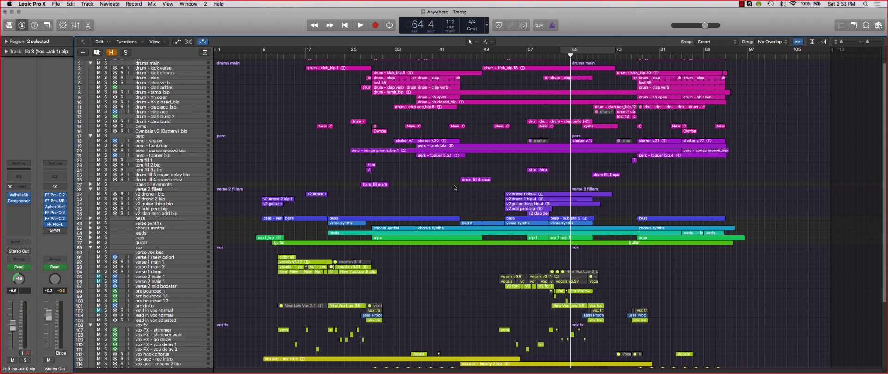
pyautogui.scroll(1, 450, 195)
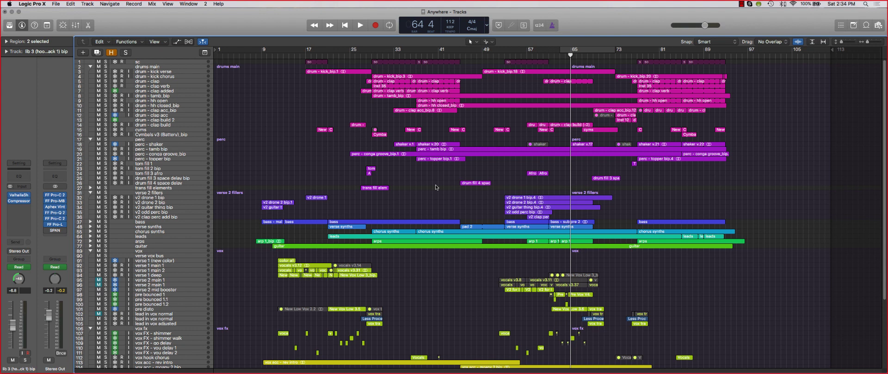
pyautogui.scroll(-3, 436, 187)
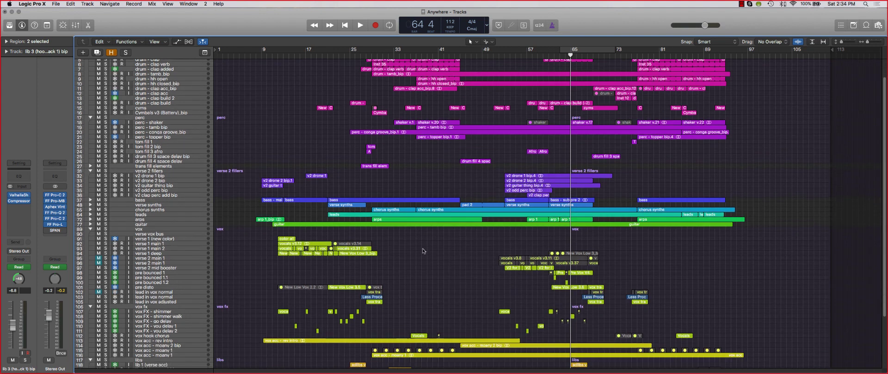
pyautogui.scroll(-3, 457, 258)
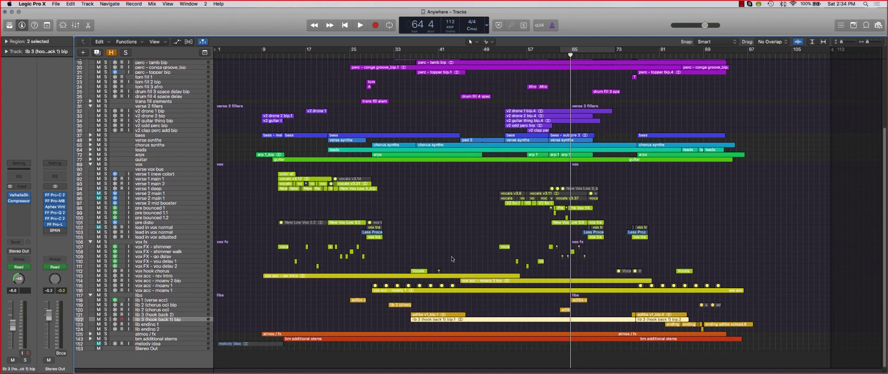